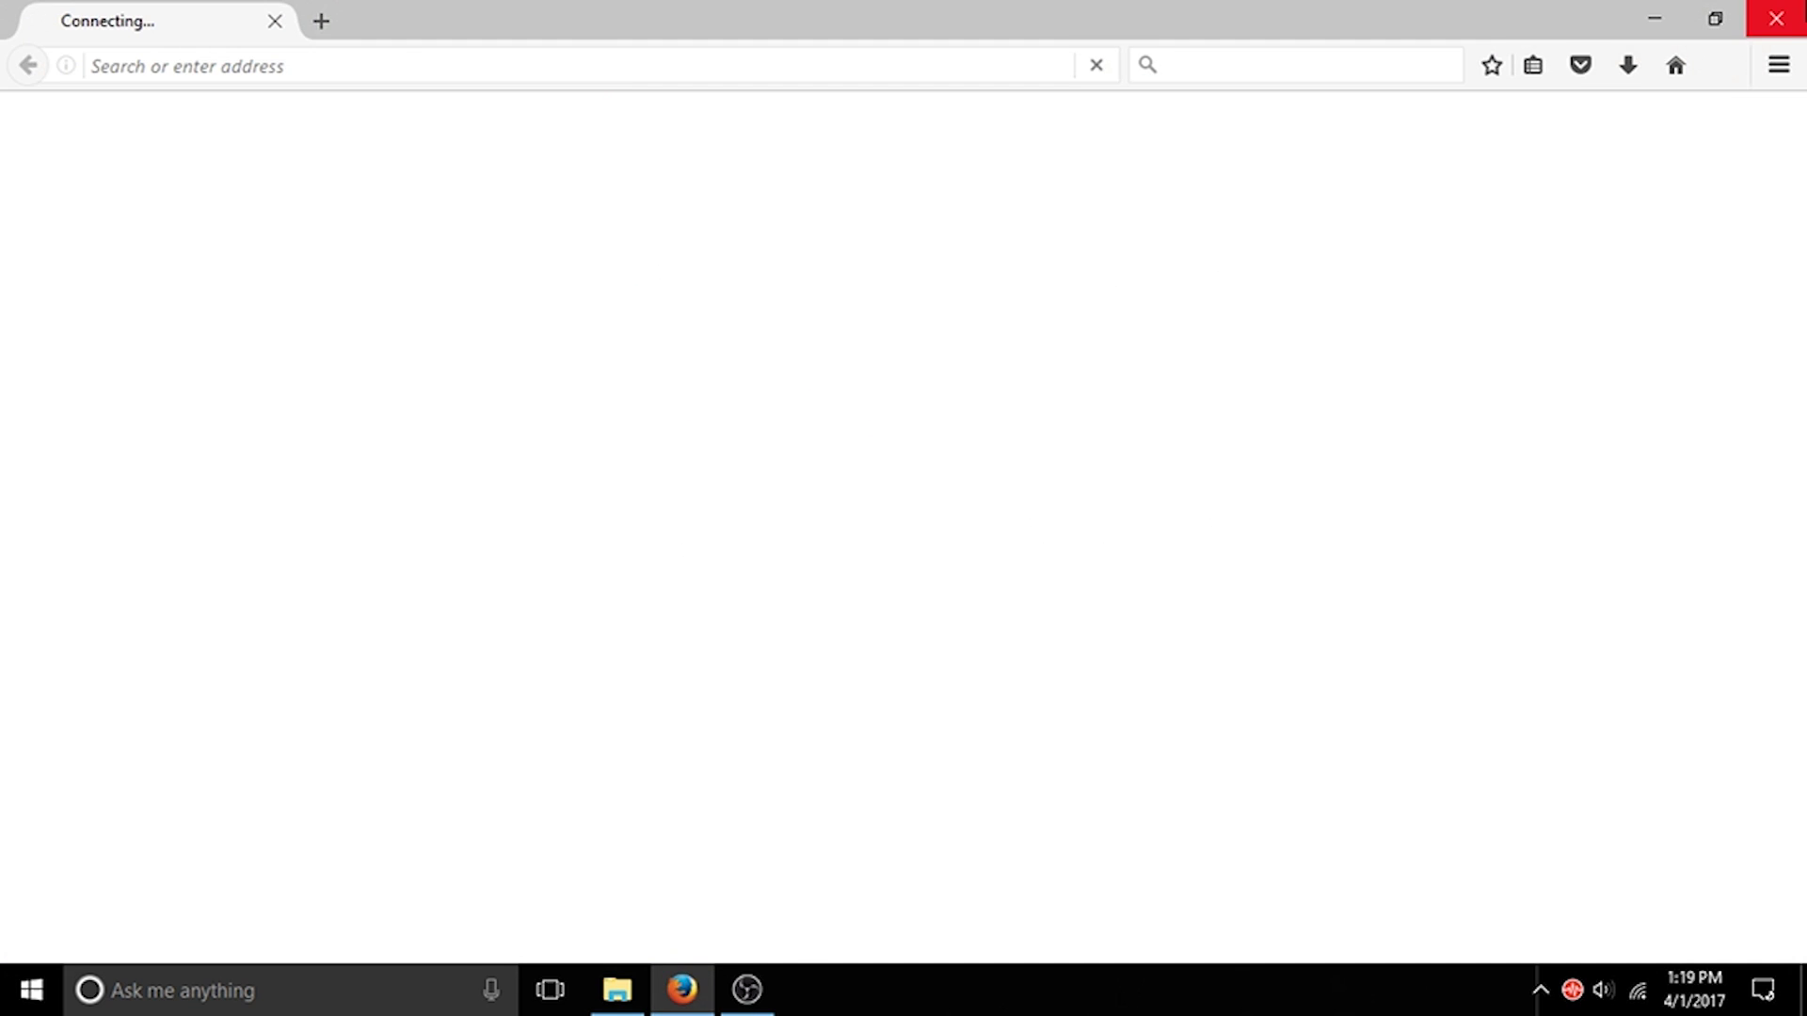
# Step: Browse to Desktop > My Stuff > Pokémon Hacking Tools and open am1.95.zip in WinRAR
pyautogui.click(1779, 13)
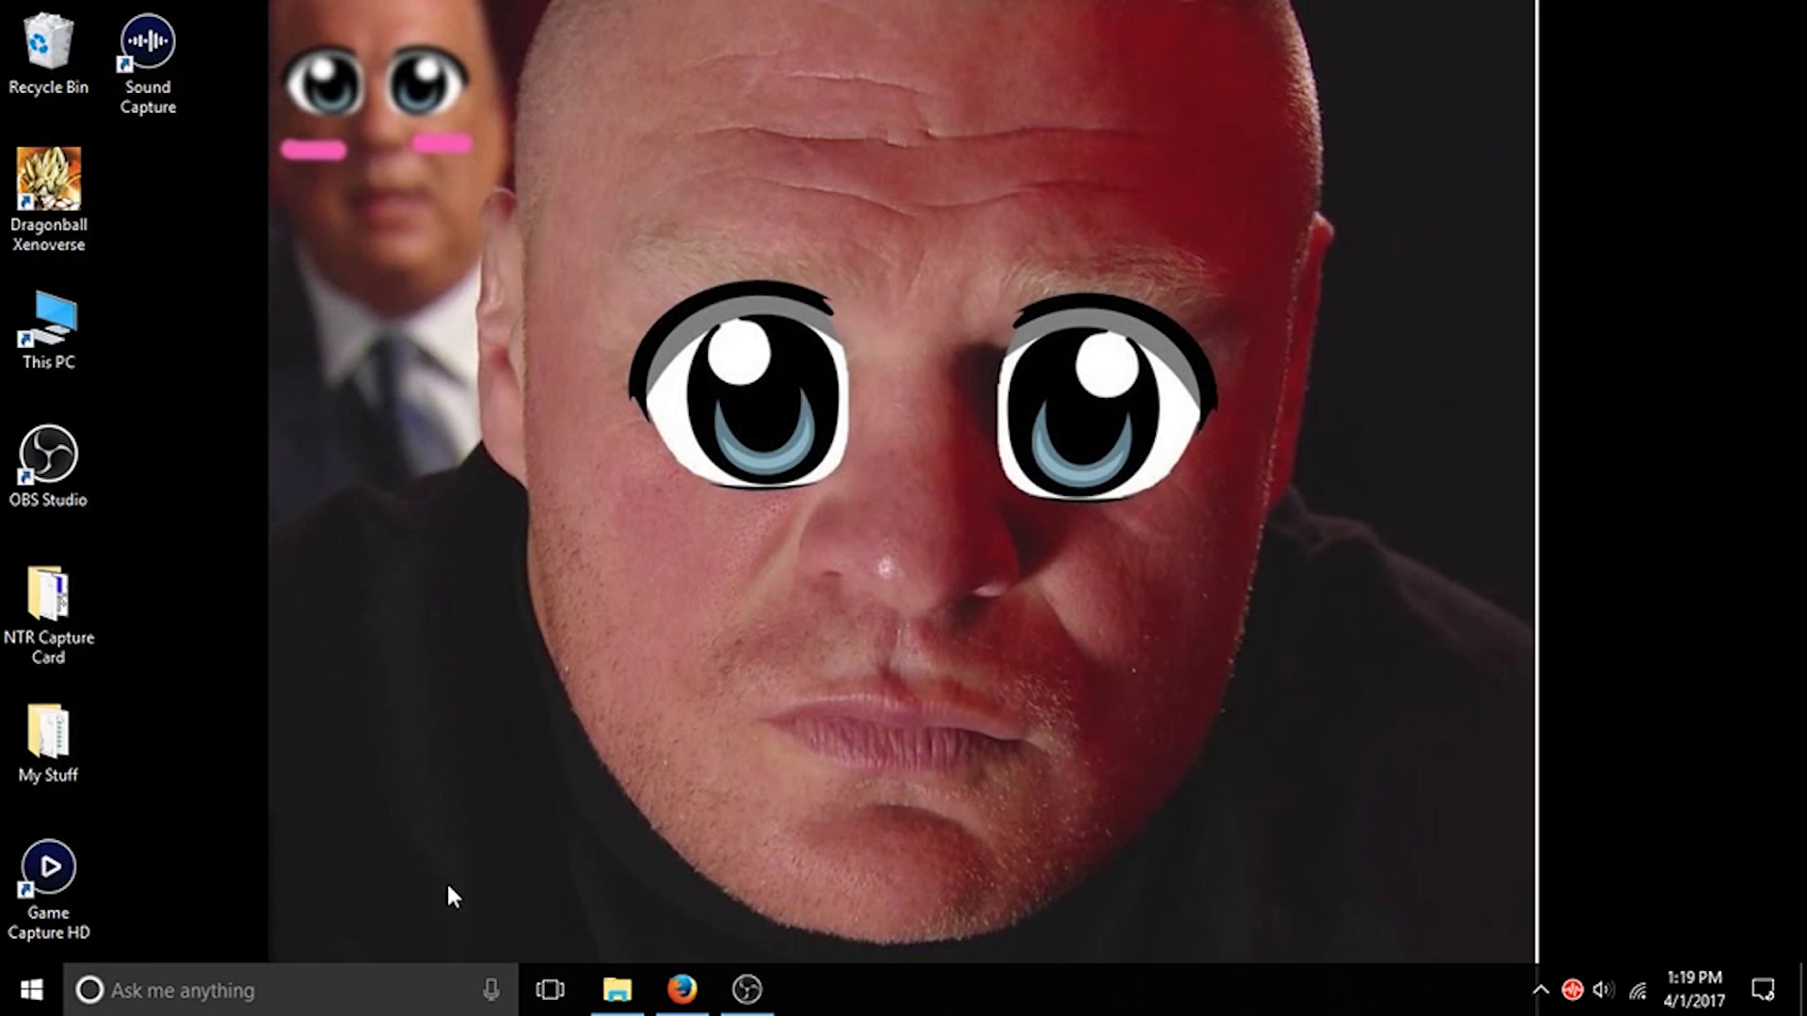
pyautogui.click(616, 989)
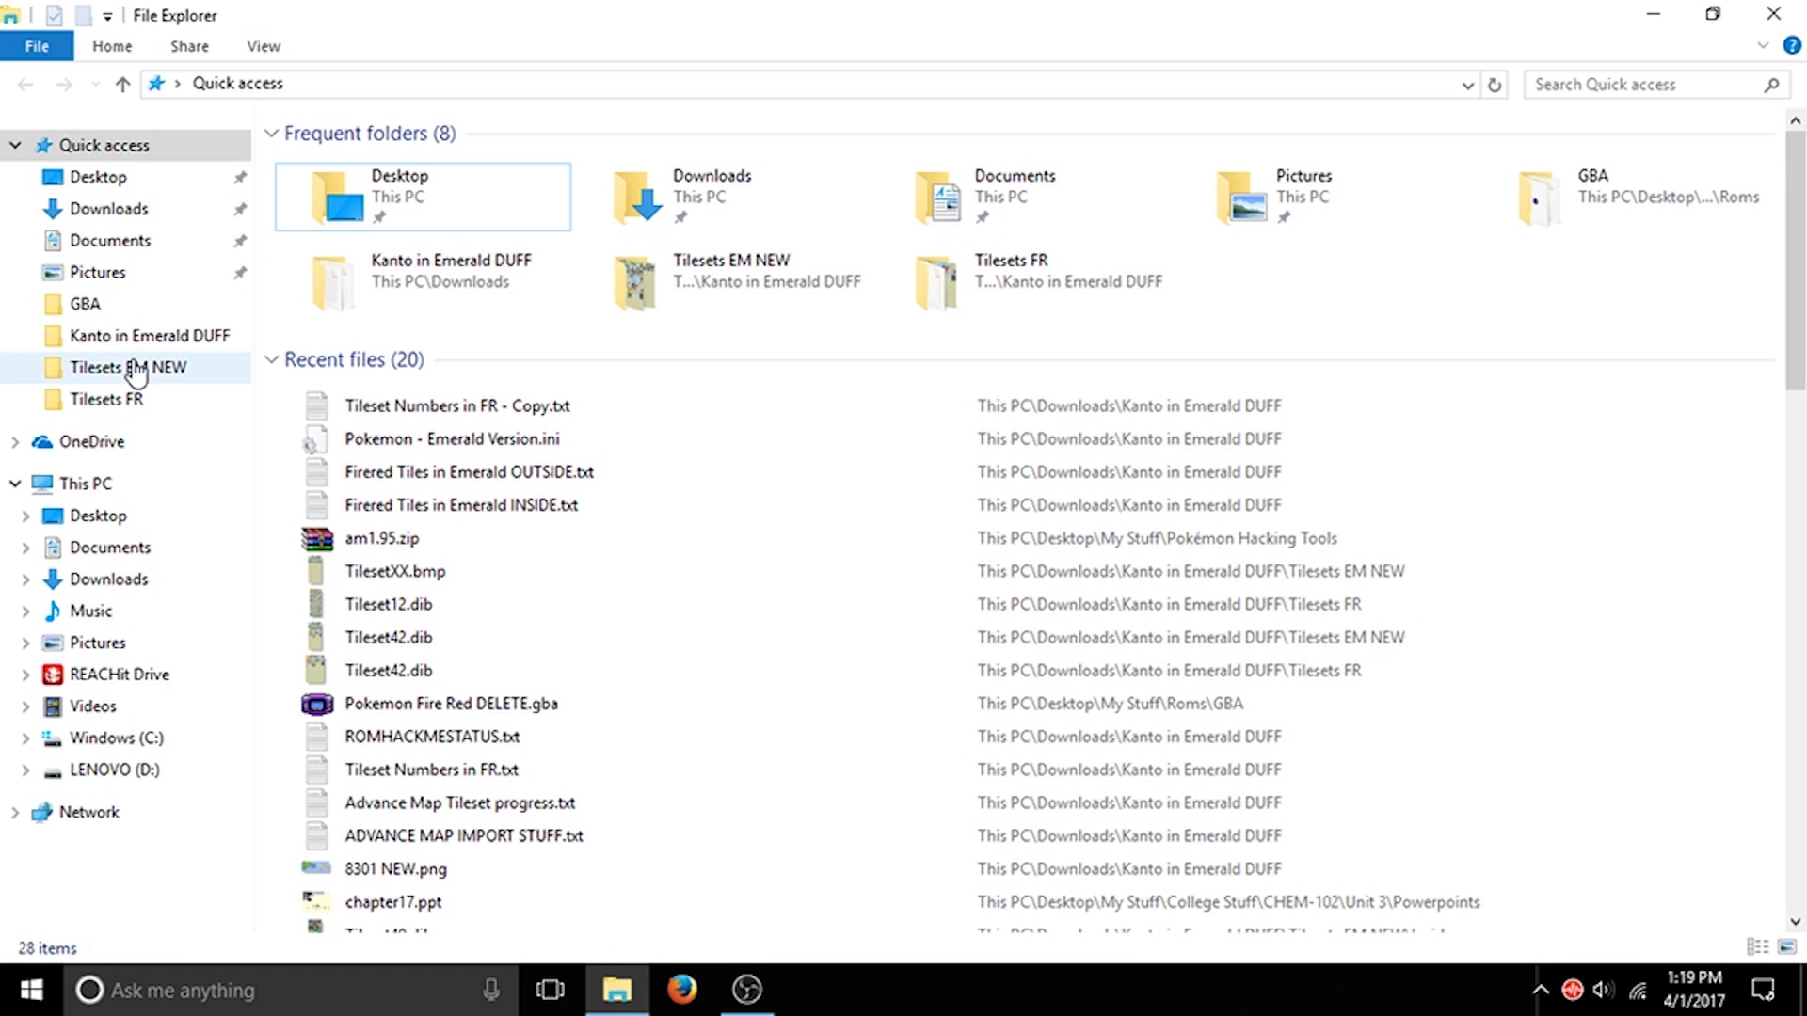
pyautogui.click(132, 181)
pyautogui.doubleClick(351, 167)
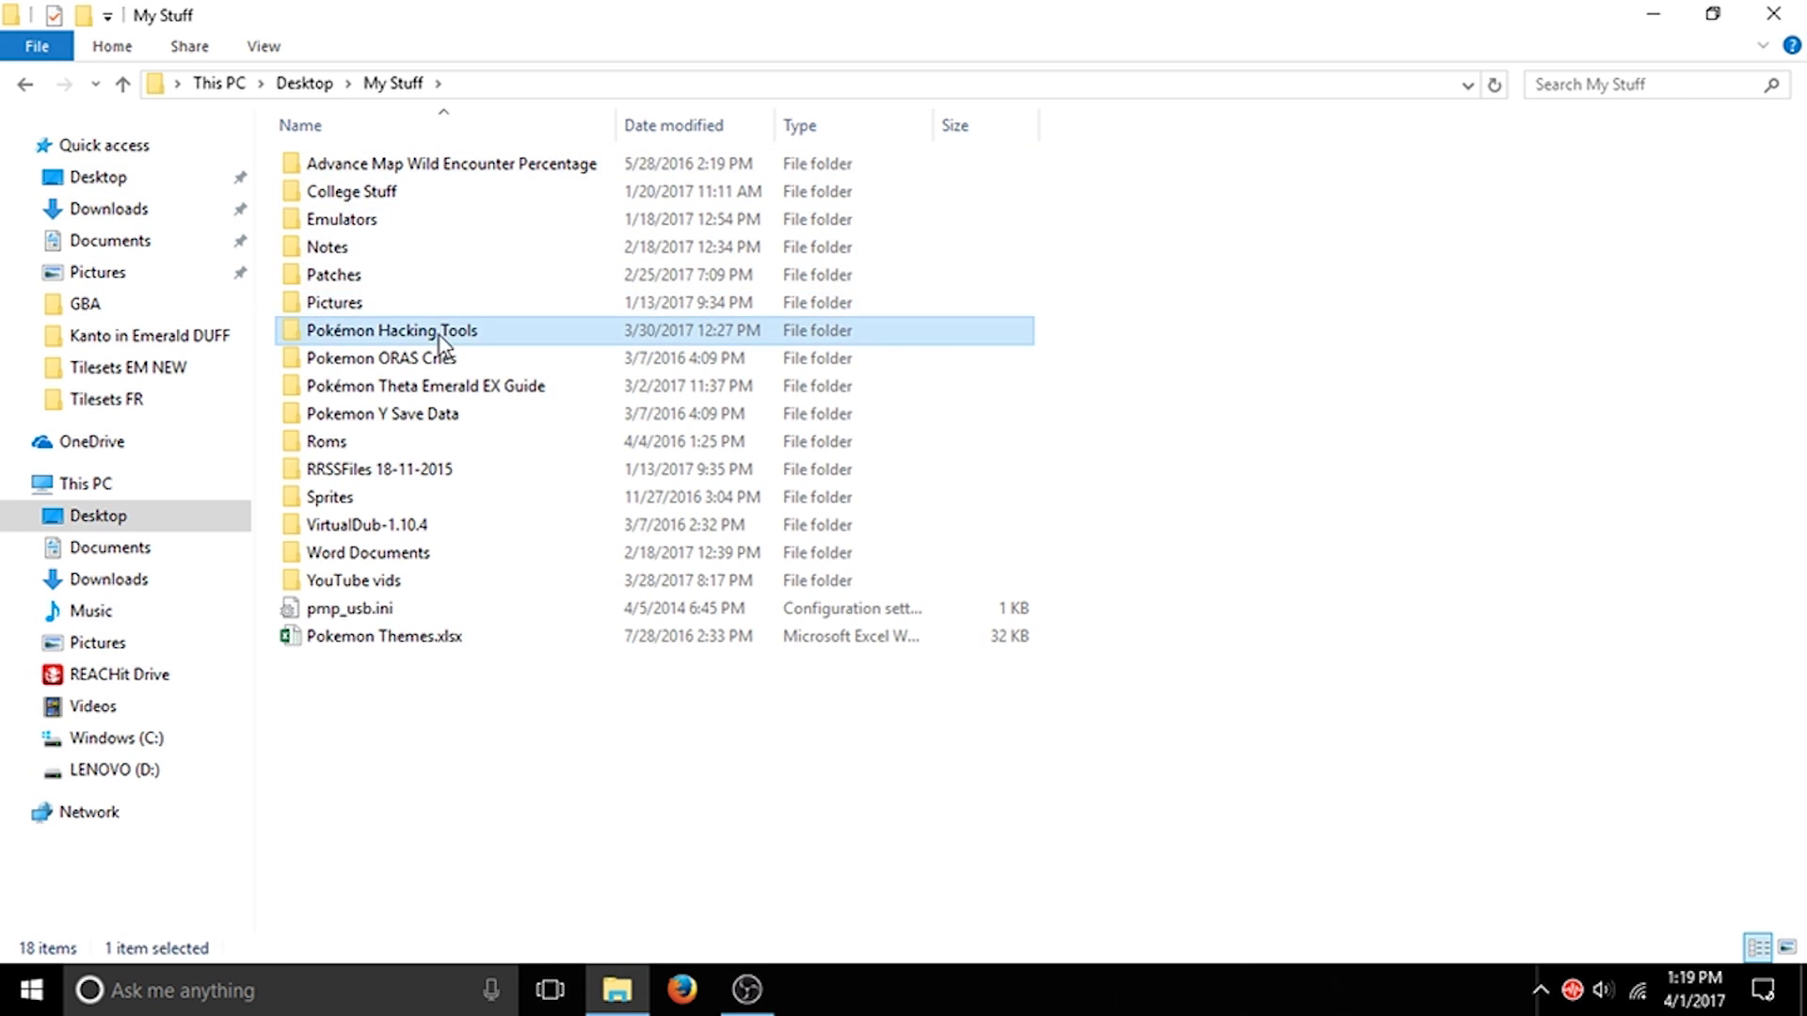
pyautogui.doubleClick(444, 325)
pyautogui.scroll(-9, 472, 561)
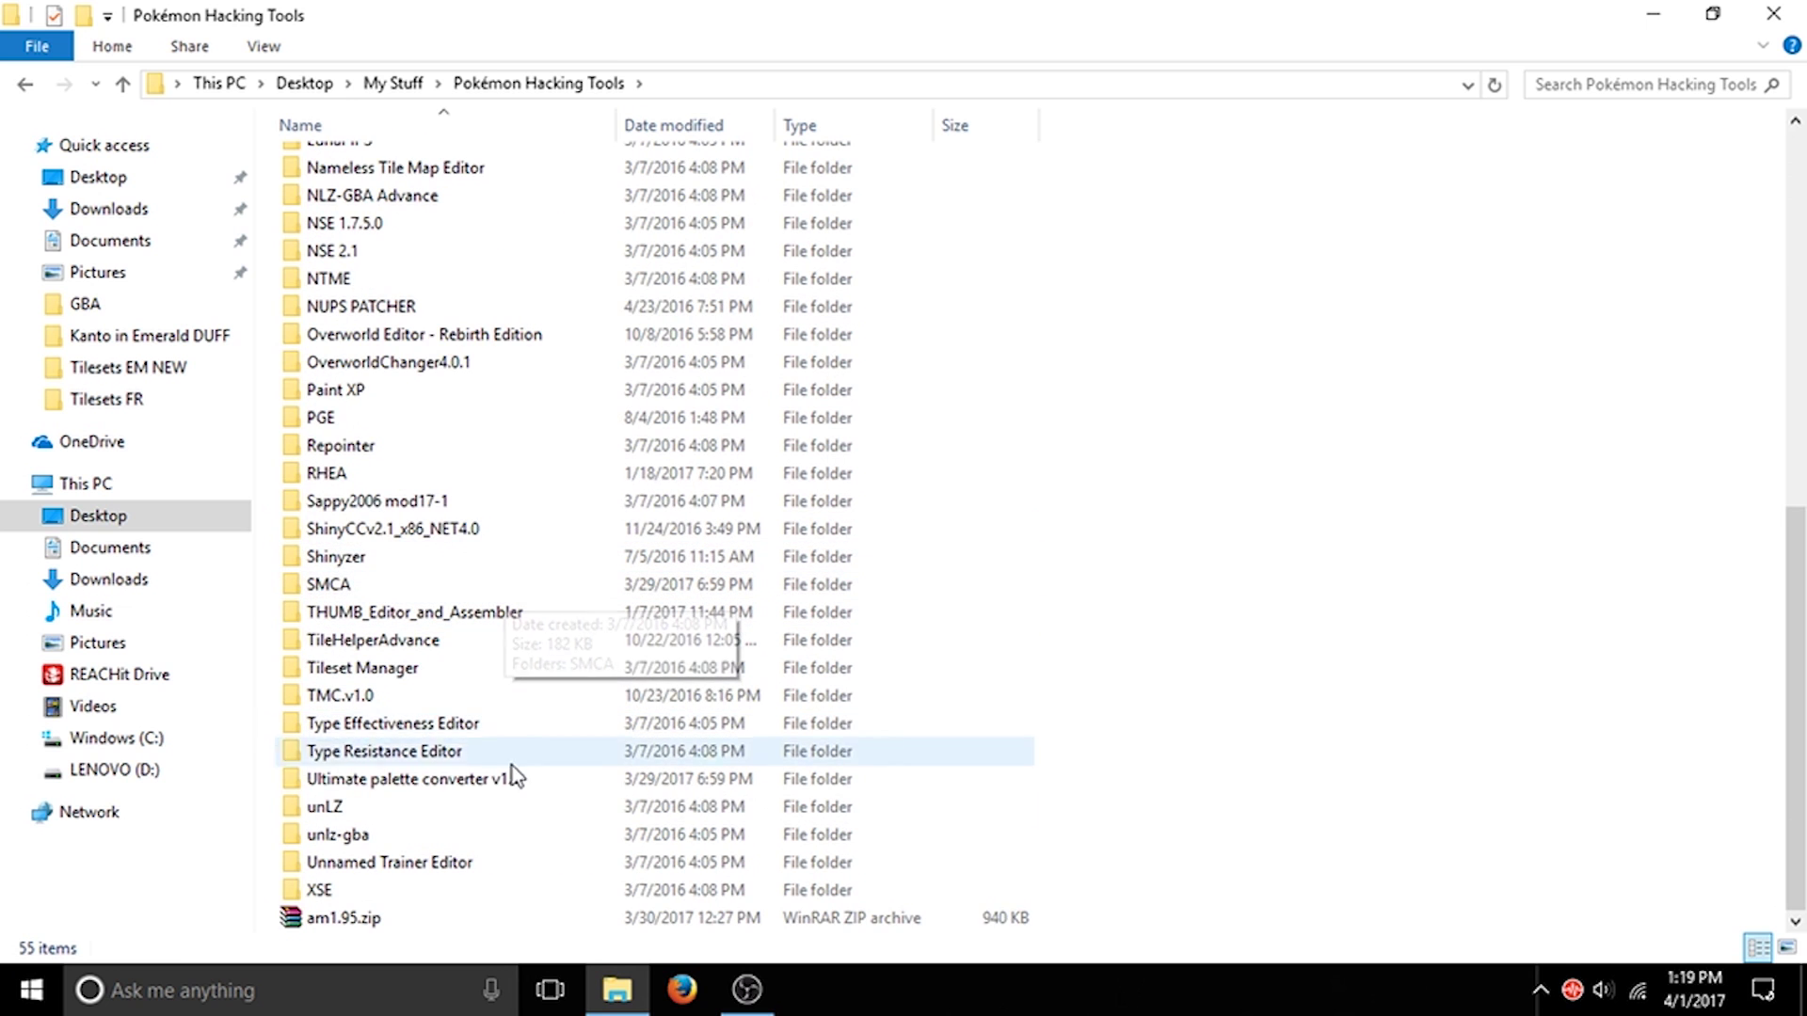
pyautogui.doubleClick(353, 918)
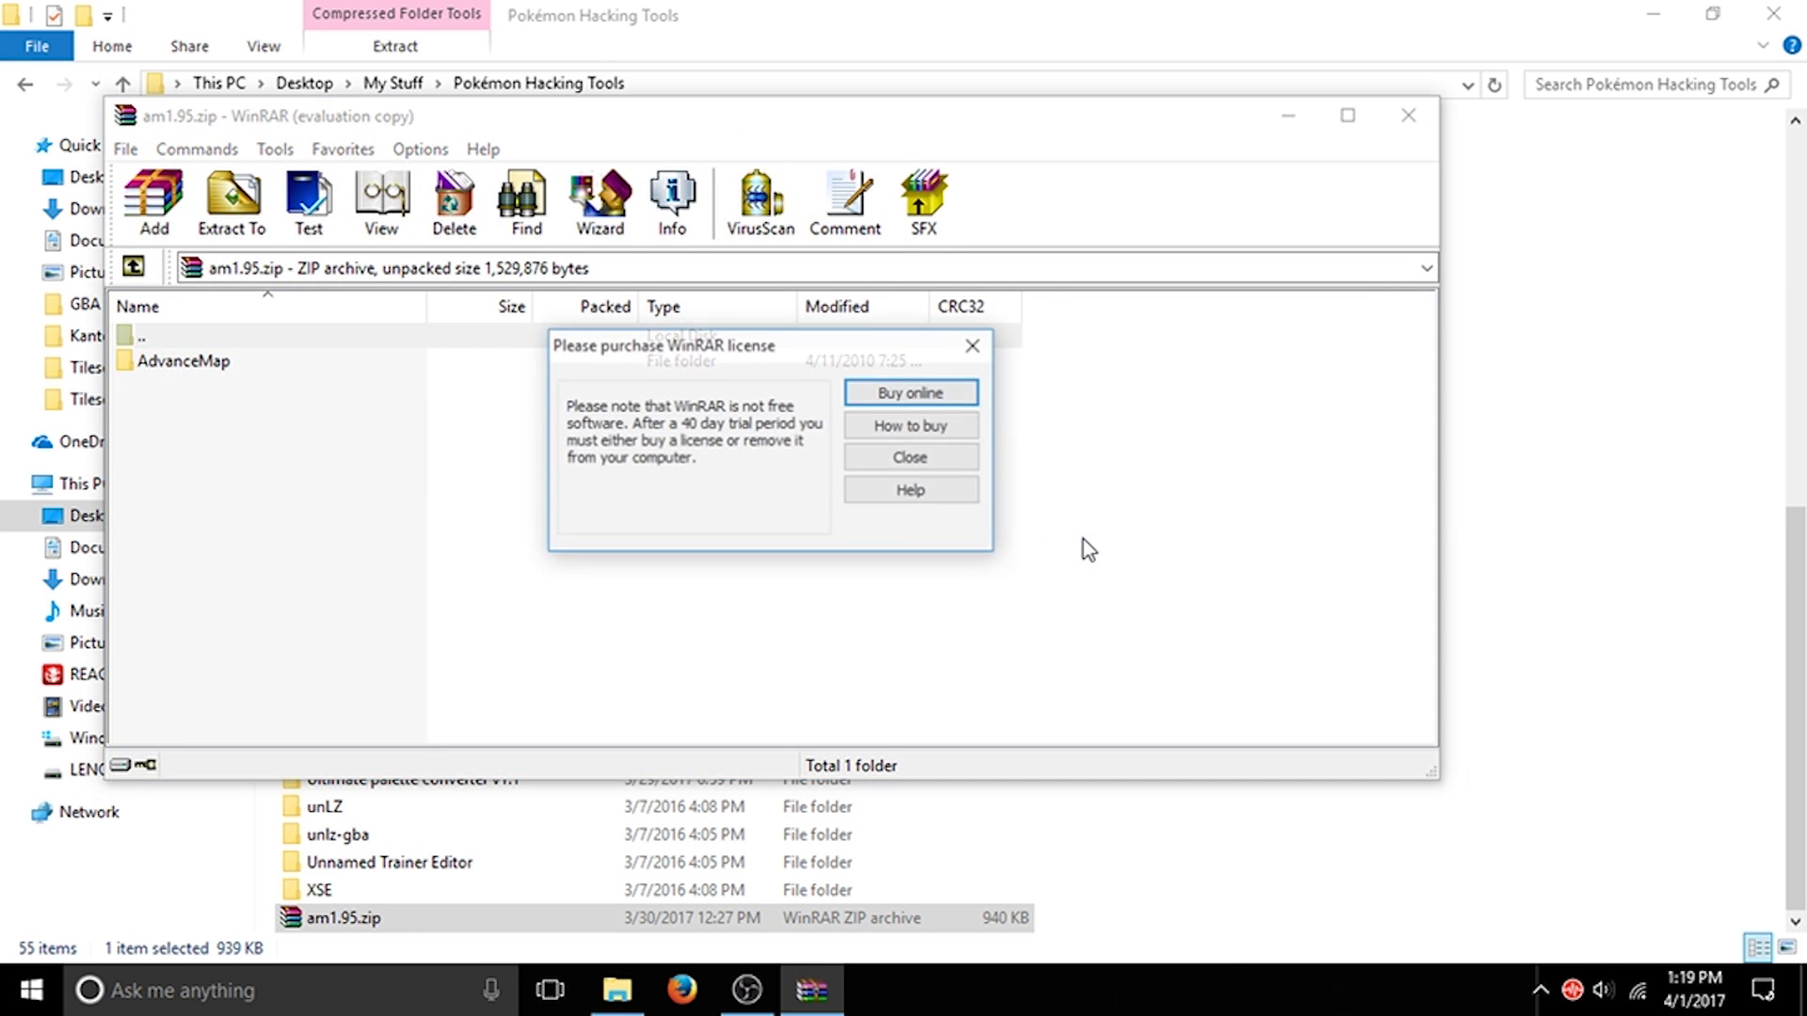
# Step: Dismiss WinRAR's license reminder and run AdvanceMap.exe from the archive's AdvanceMap folder
pyautogui.click(911, 459)
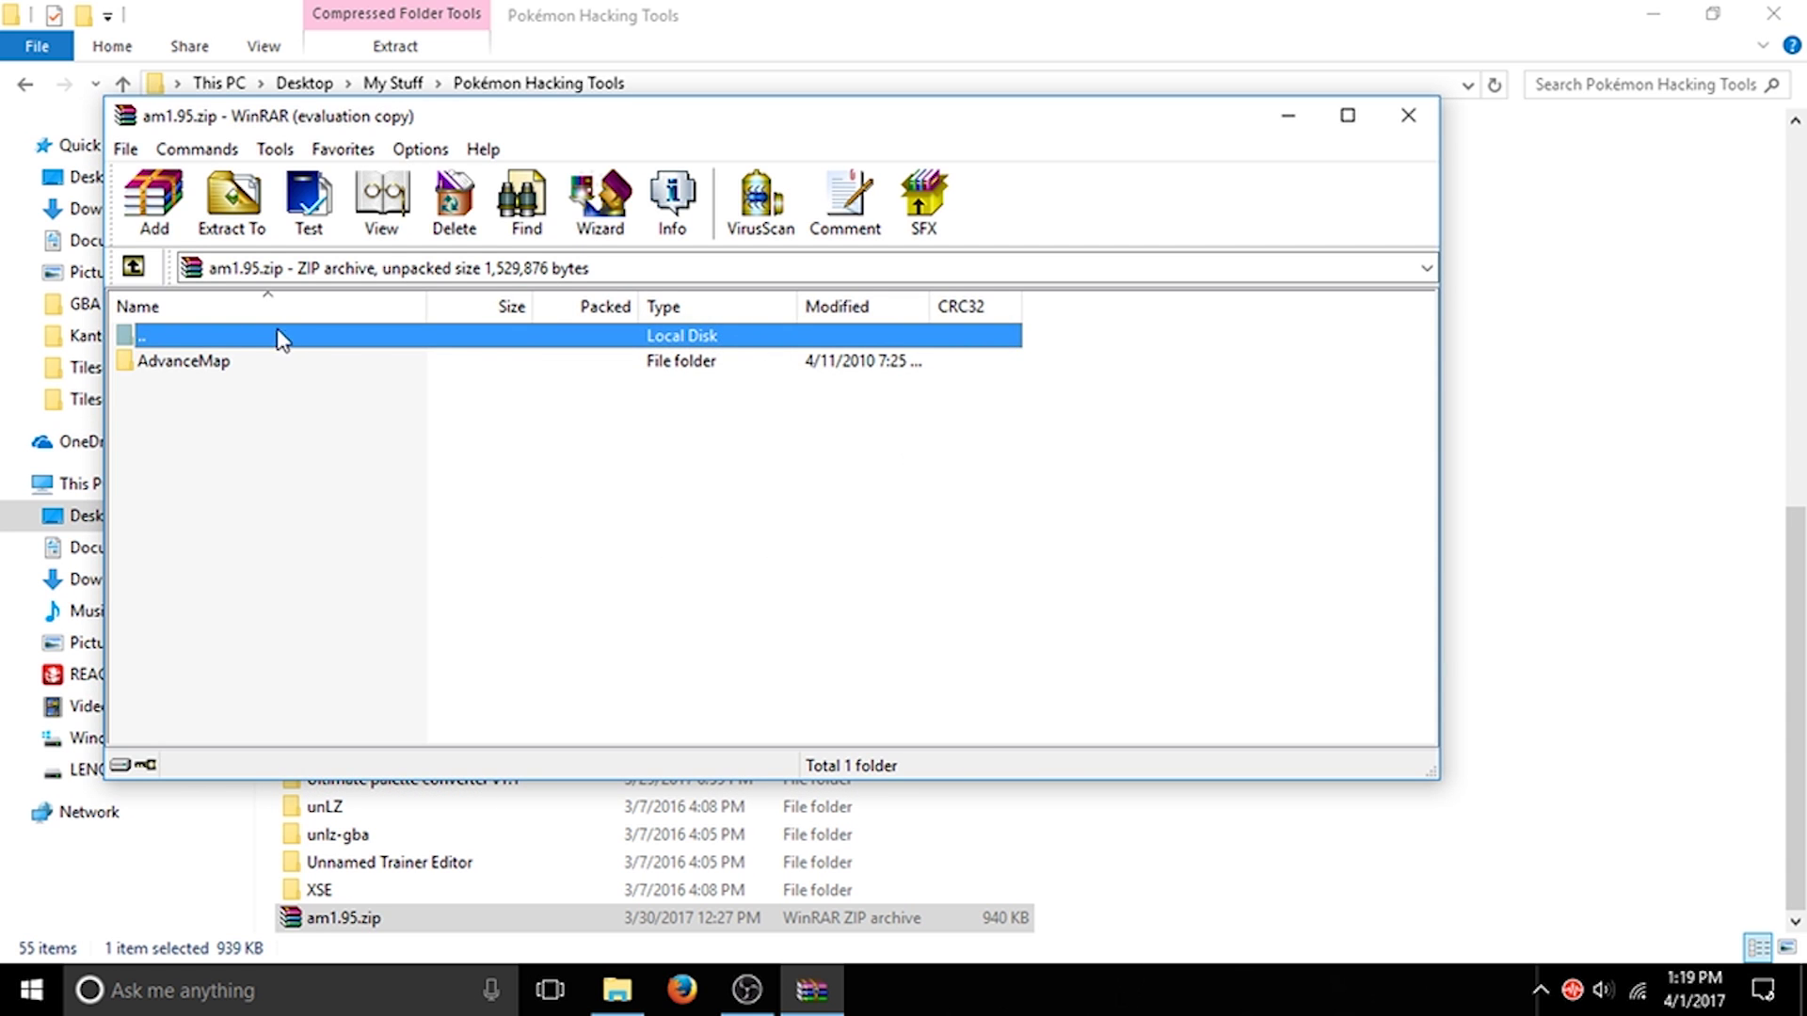
pyautogui.doubleClick(253, 363)
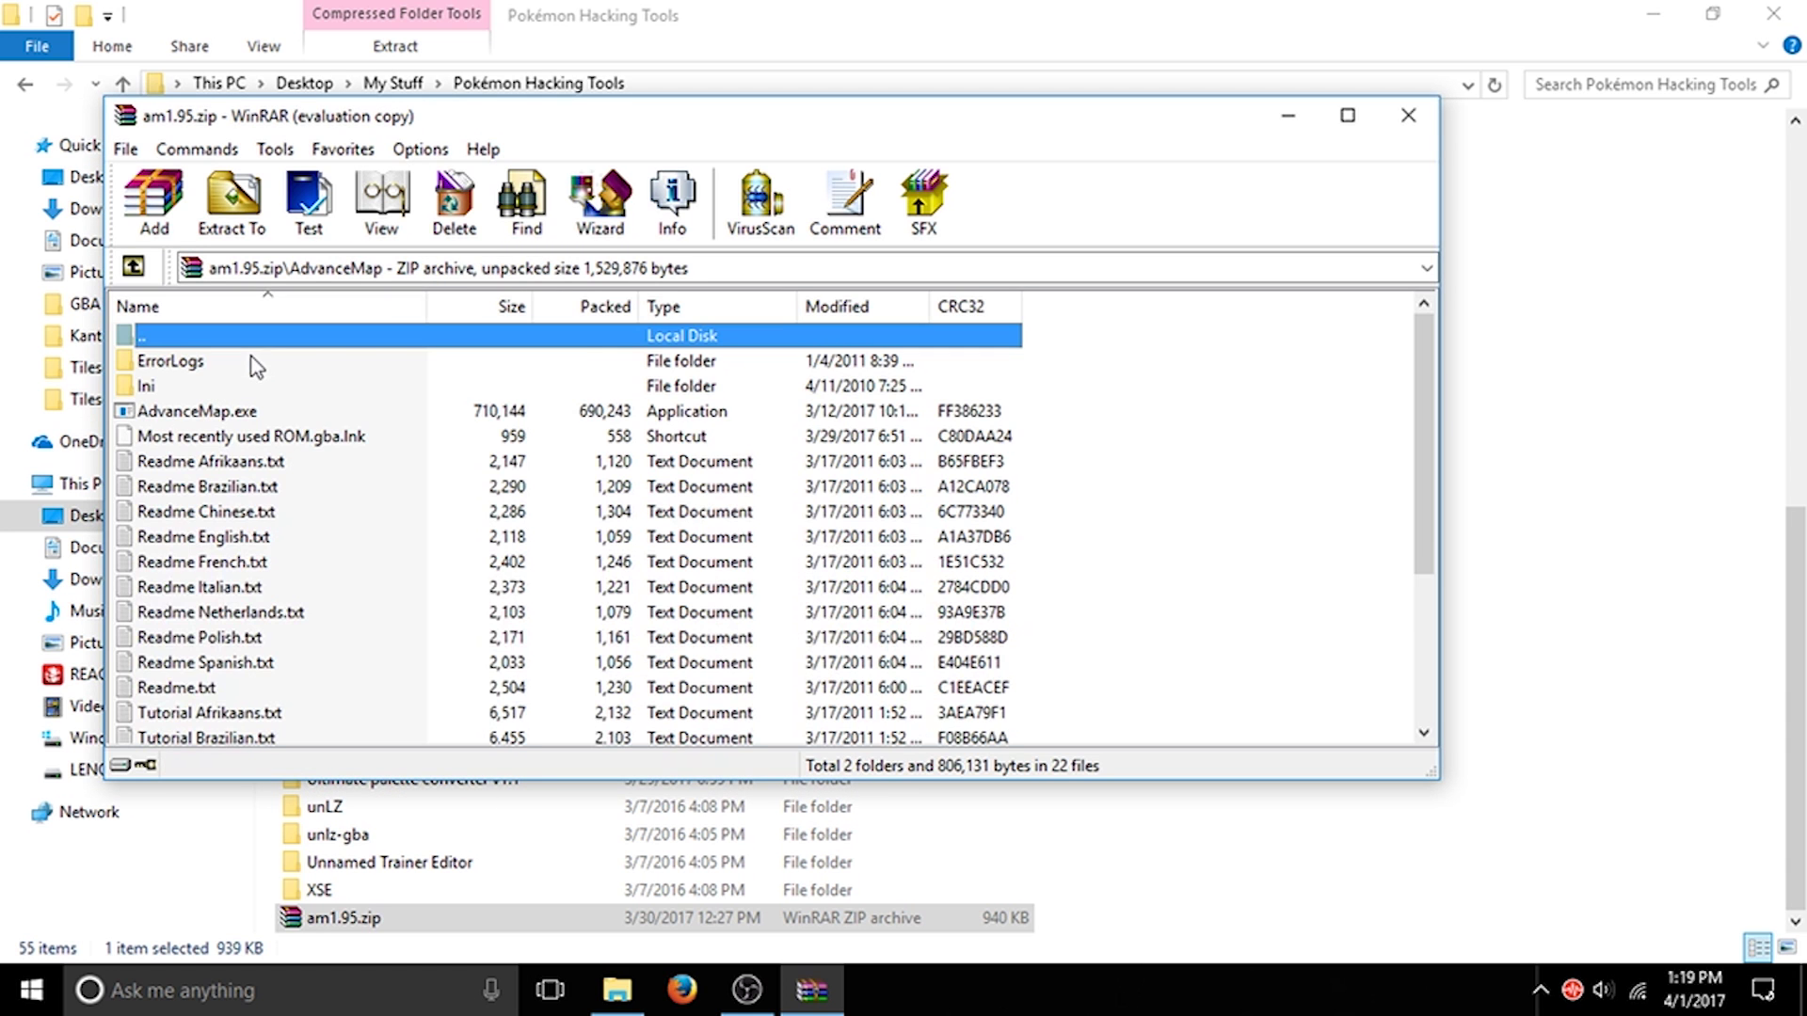
pyautogui.doubleClick(311, 414)
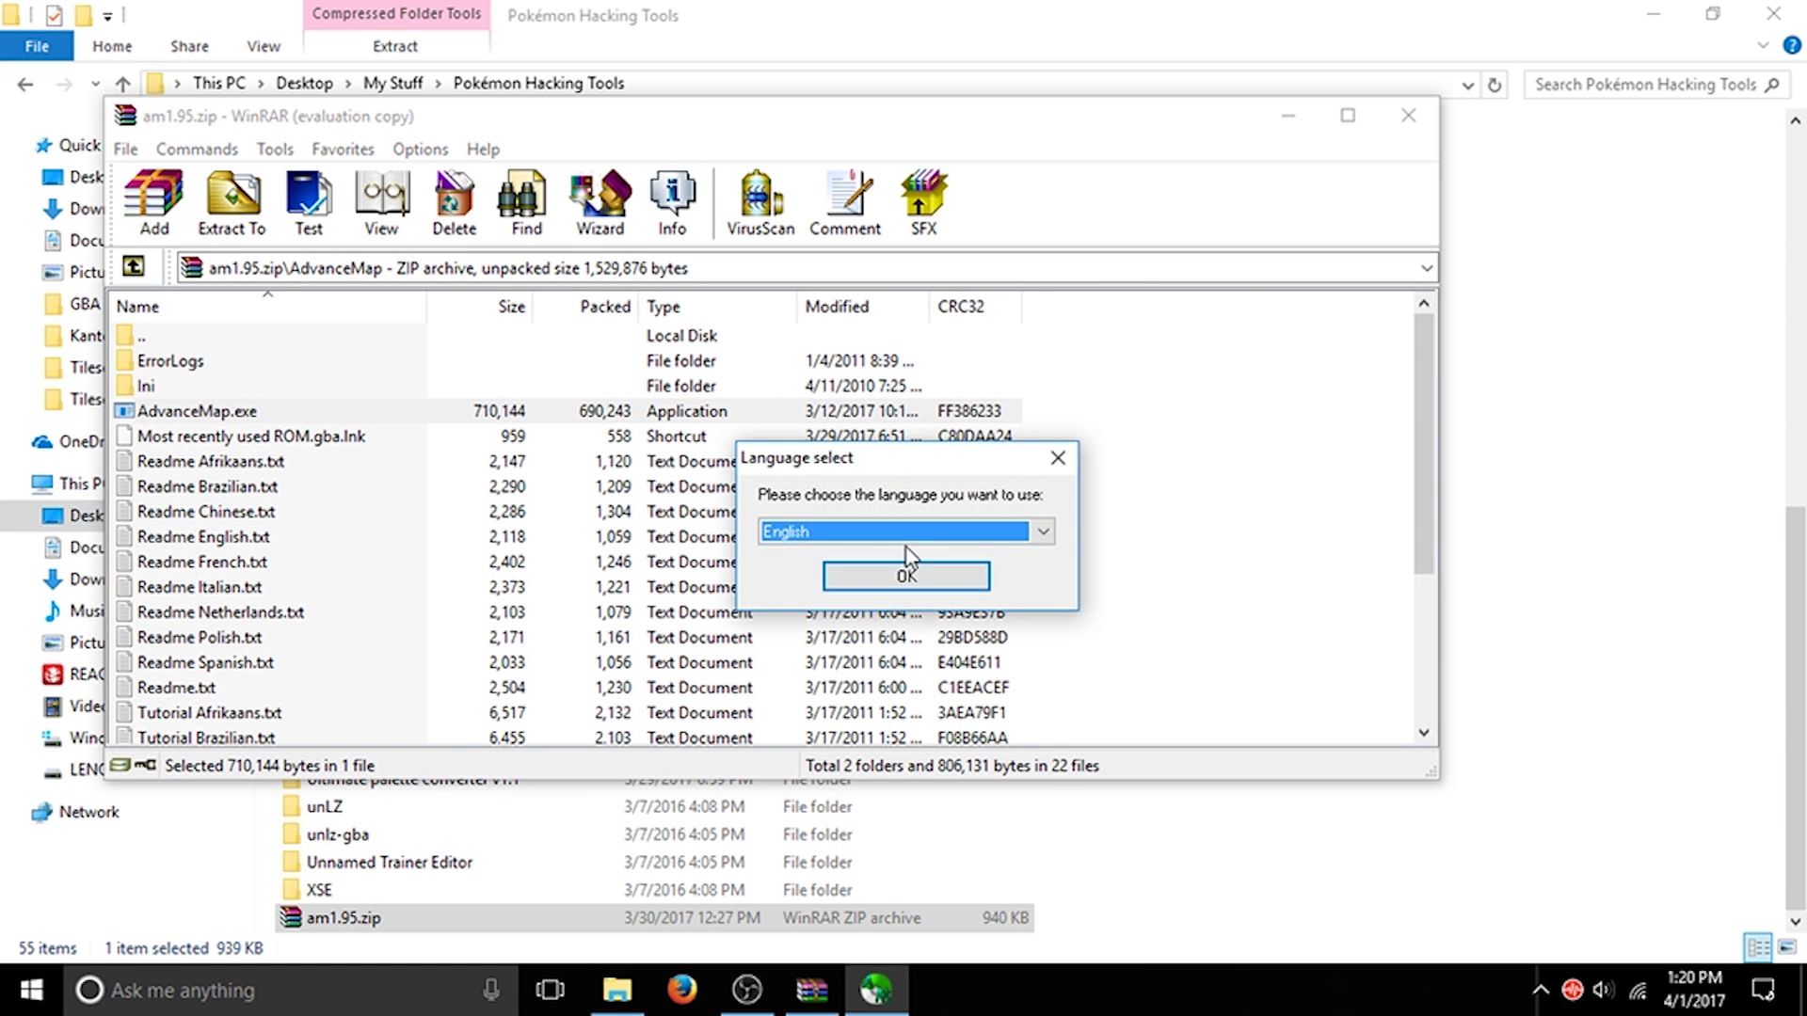
# Step: Choose English as the interface language, accept the license agreement, and decline the desktop shortcut
pyautogui.click(890, 533)
pyautogui.click(894, 573)
pyautogui.click(899, 574)
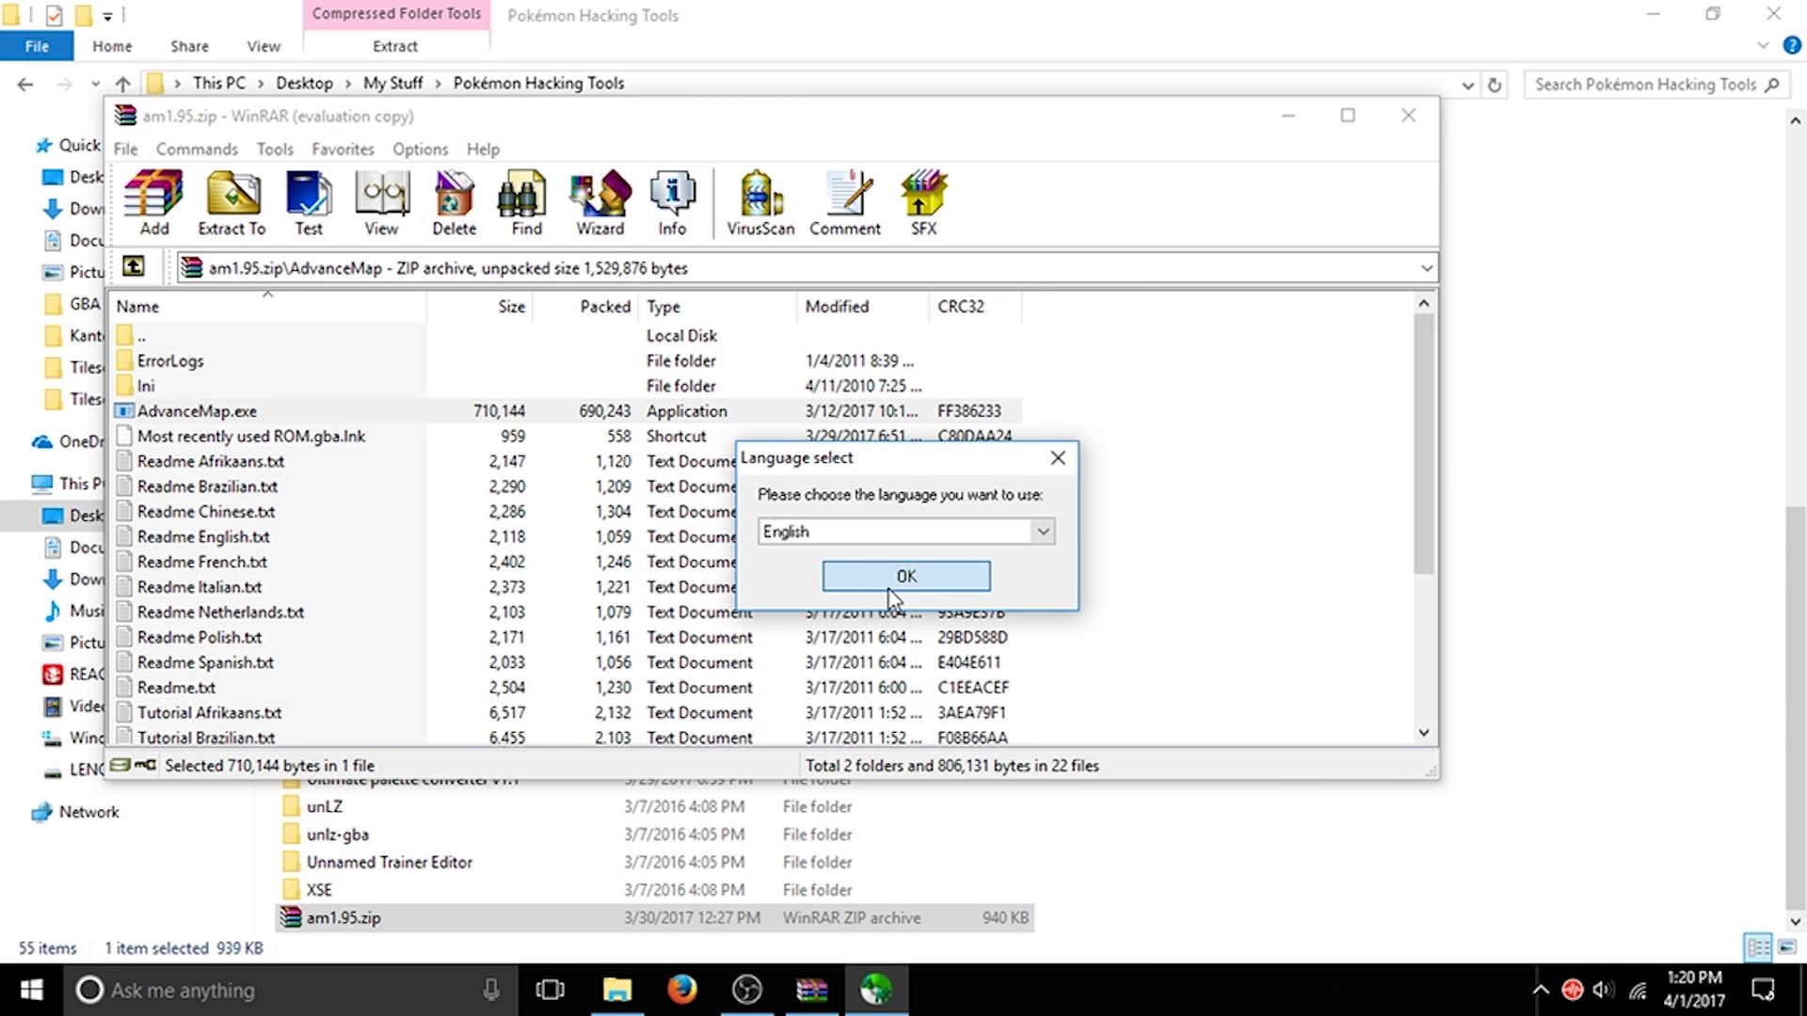
pyautogui.click(817, 681)
pyautogui.click(951, 758)
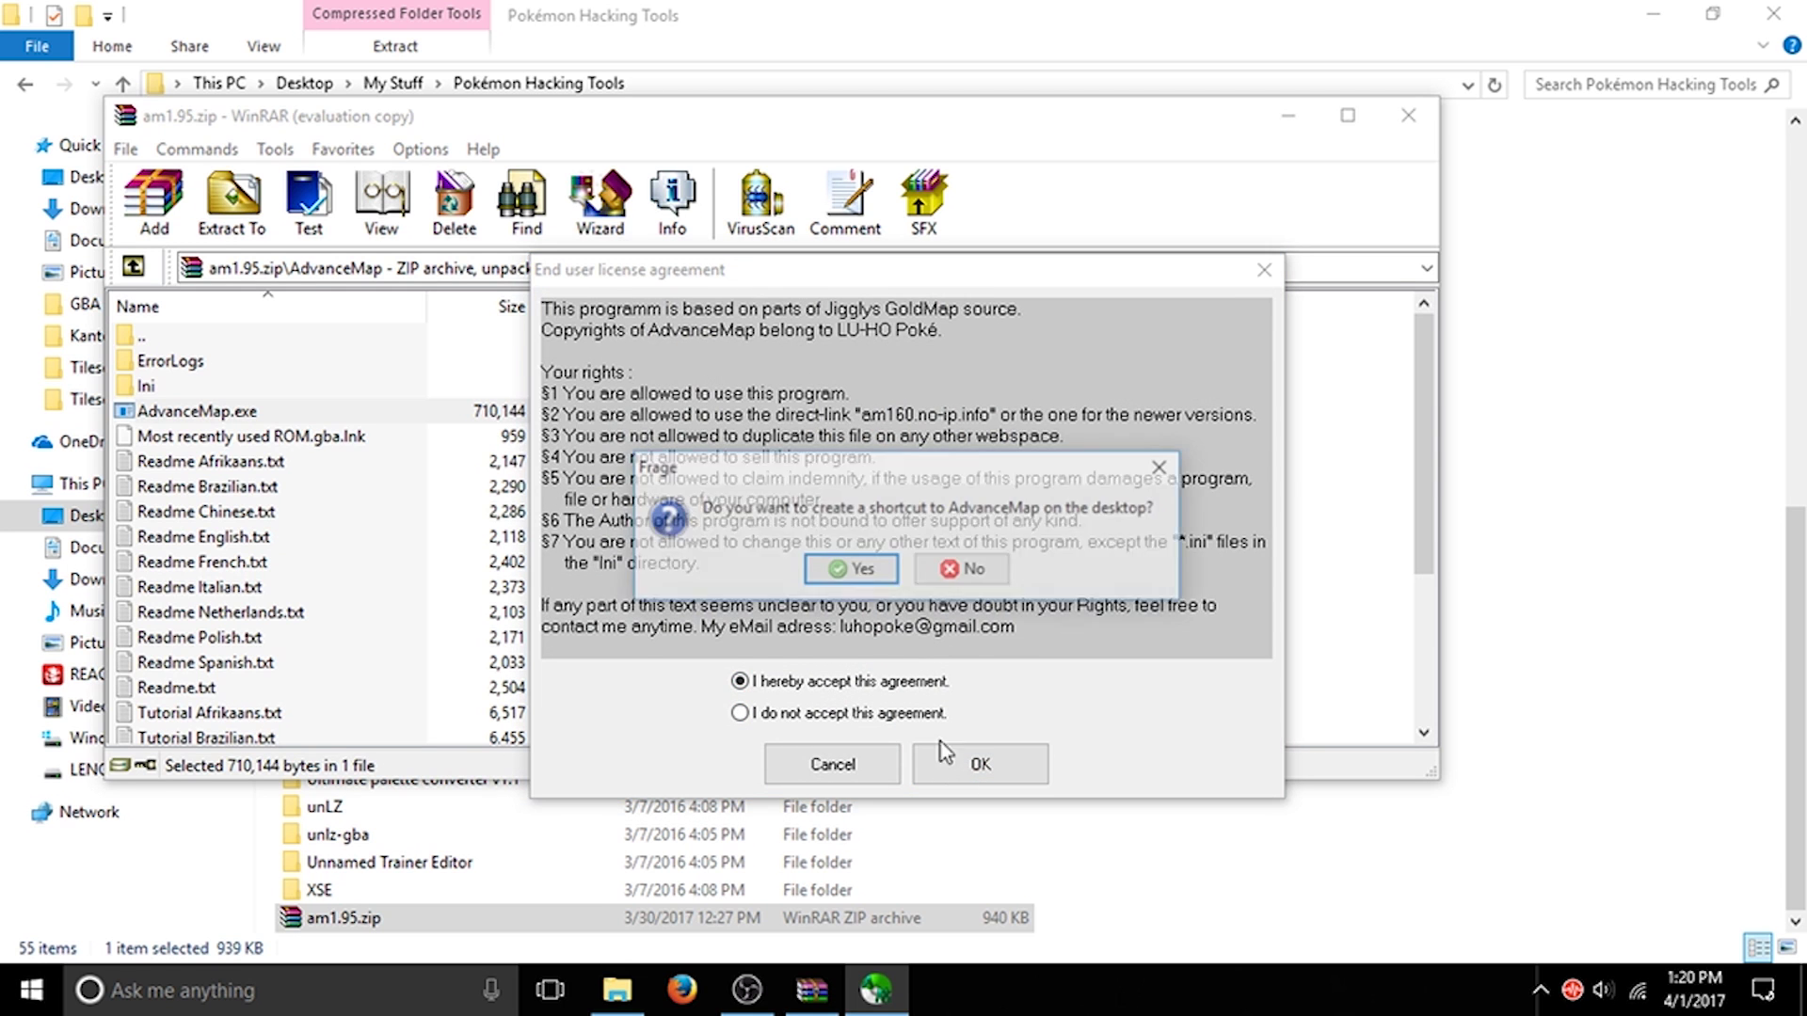
pyautogui.click(975, 568)
# Step: Load the Pokemon - Emerald Version.gba ROM and expand the maps-by-header list
pyautogui.click(209, 131)
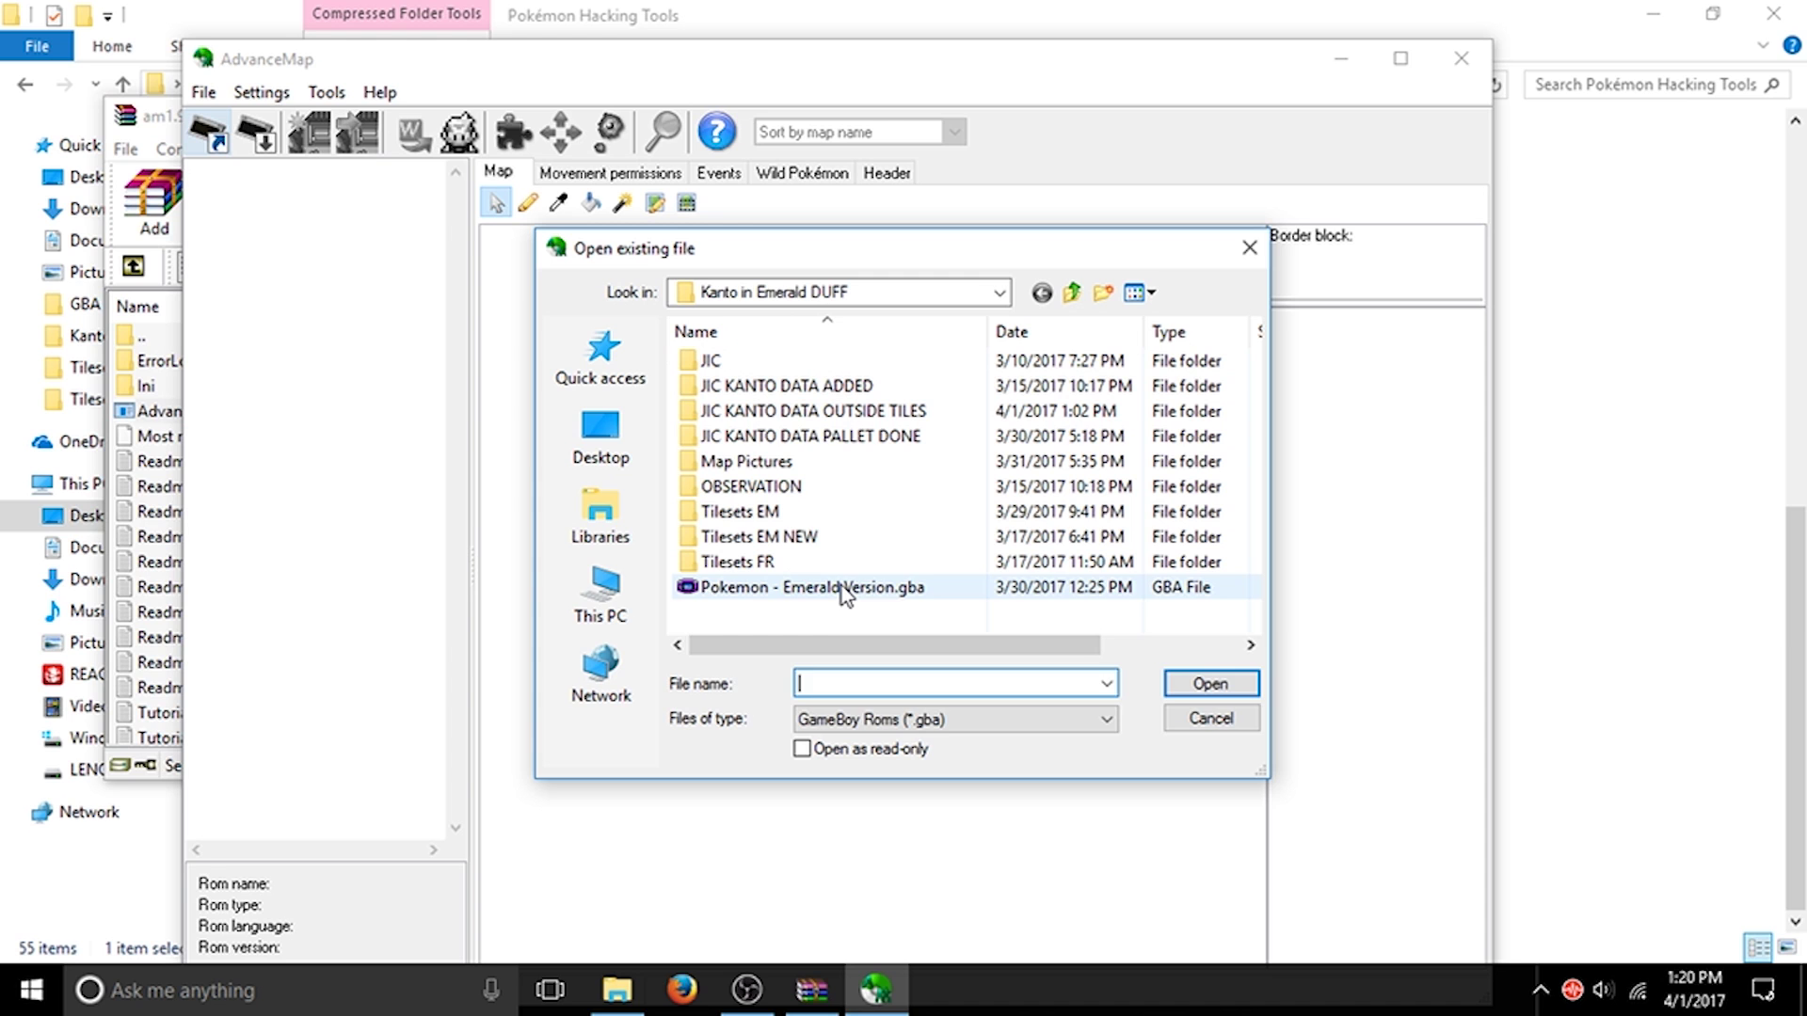
pyautogui.doubleClick(834, 589)
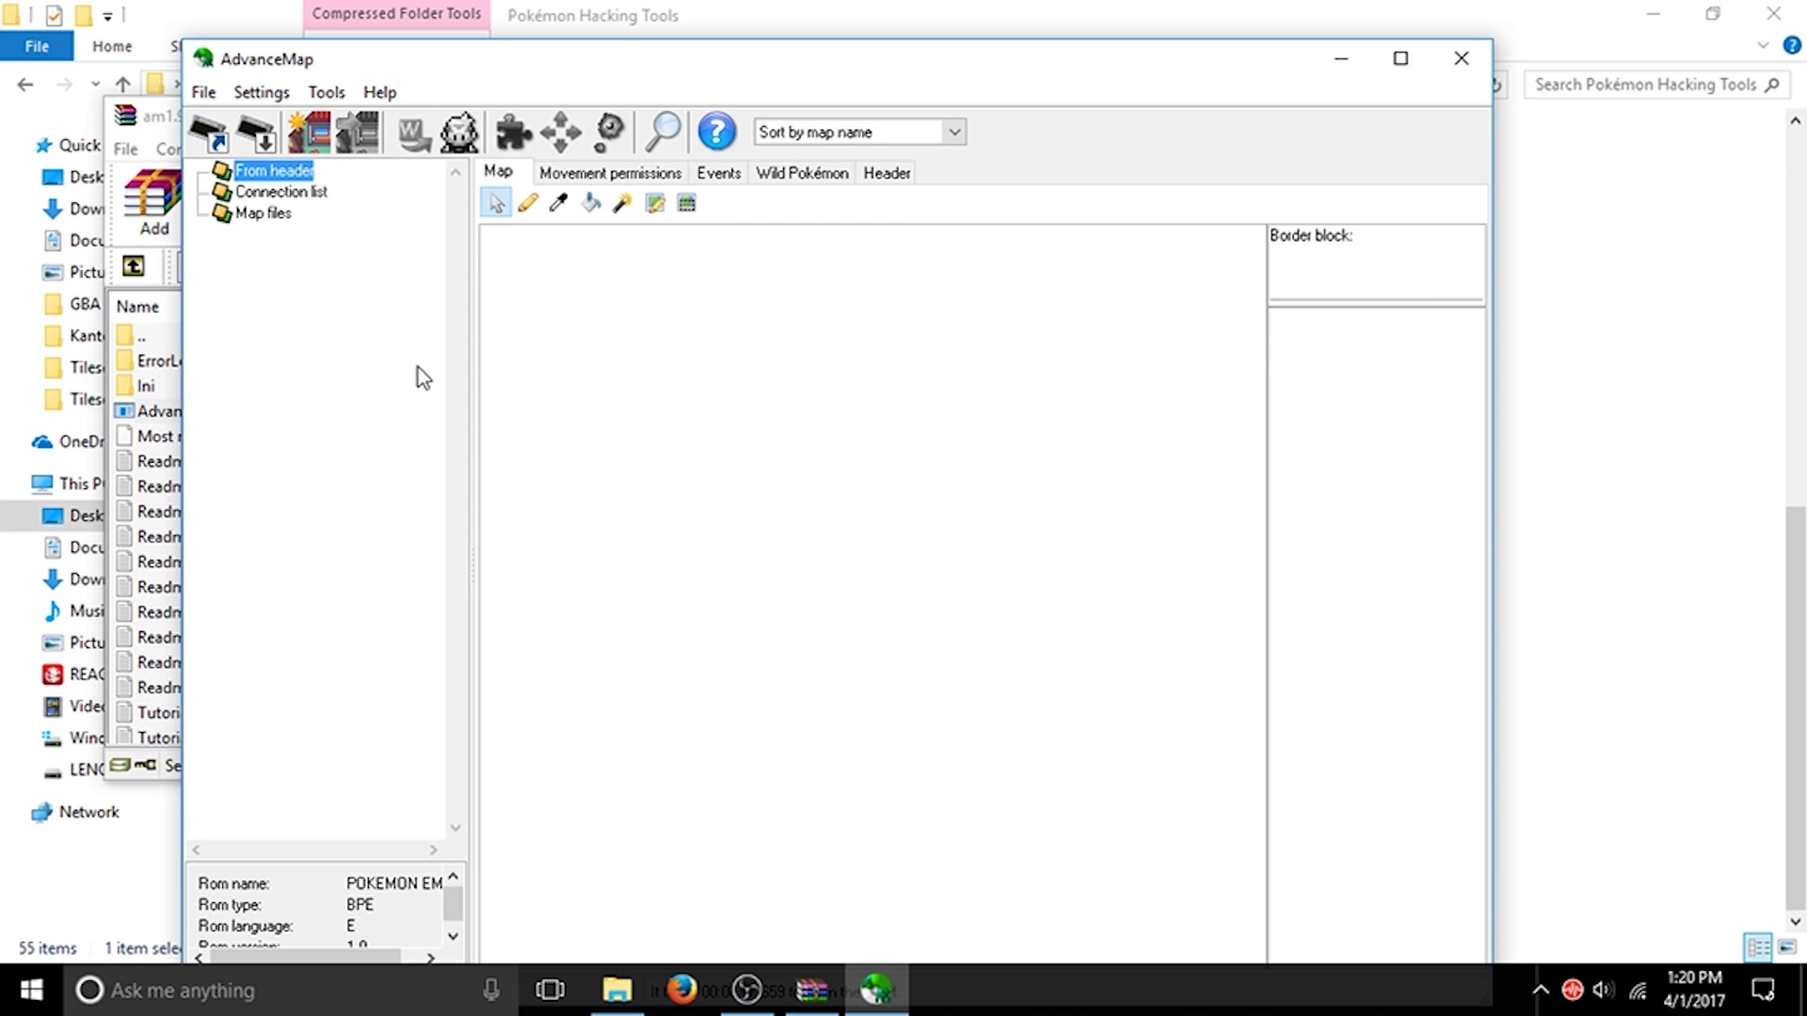
pyautogui.doubleClick(311, 173)
# Step: Load LITTLEROOT TOWN's first sub-map from the header list
pyautogui.doubleClick(325, 191)
pyautogui.click(350, 234)
pyautogui.press('Up')
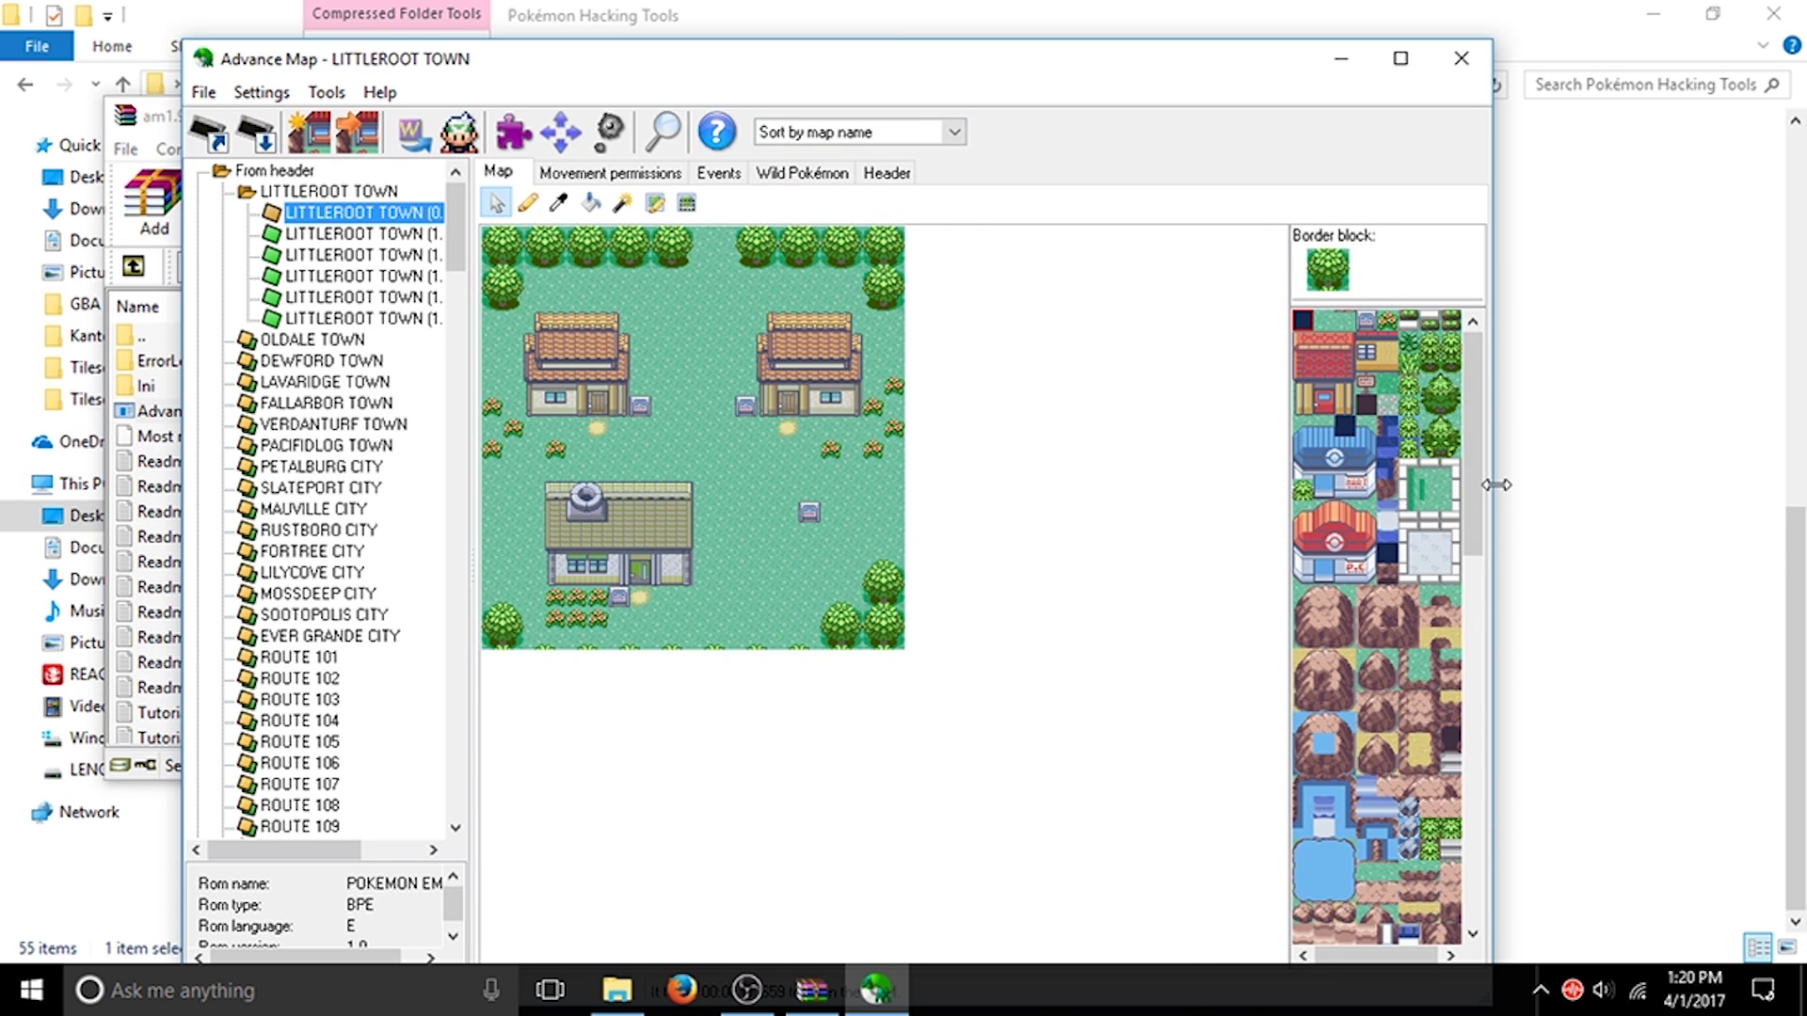
pyautogui.moveTo(1474, 489); pyautogui.dragTo(1465, 354)
# Step: Open the Block editor for the Littleroot Town tileset, then close it again
pyautogui.click(514, 131)
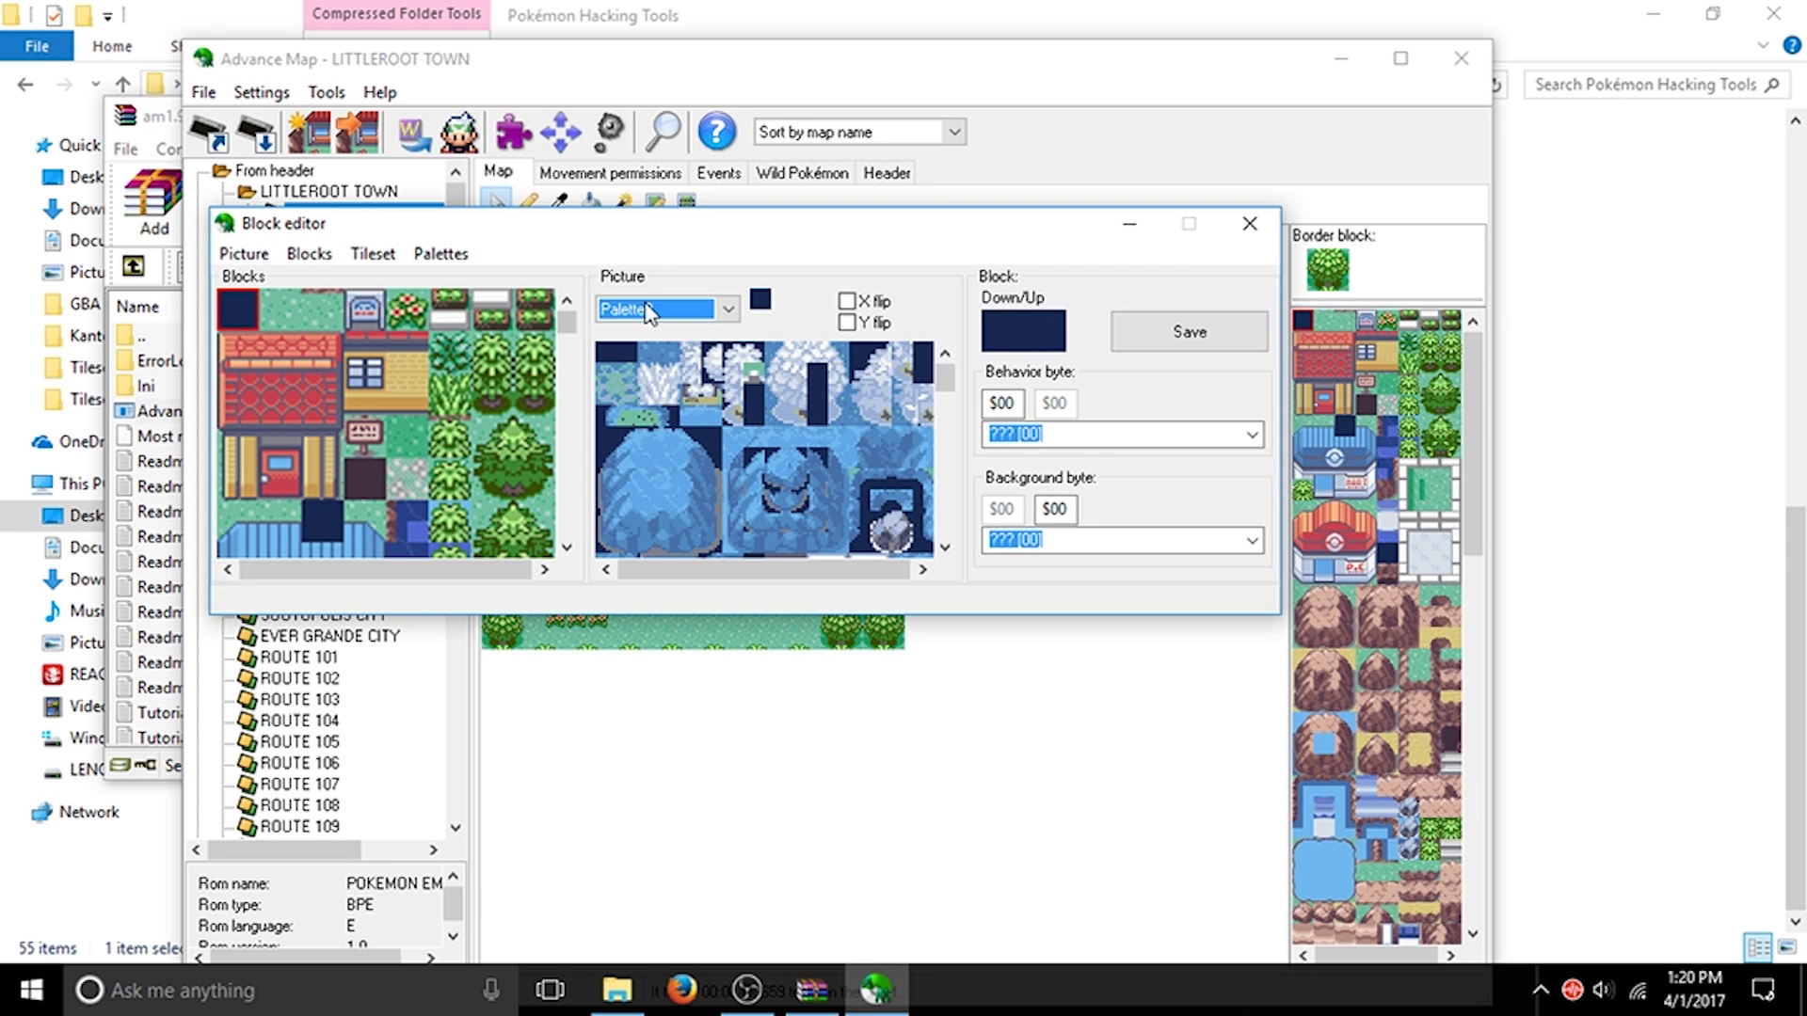
pyautogui.moveTo(944, 378); pyautogui.dragTo(969, 287)
pyautogui.click(1250, 223)
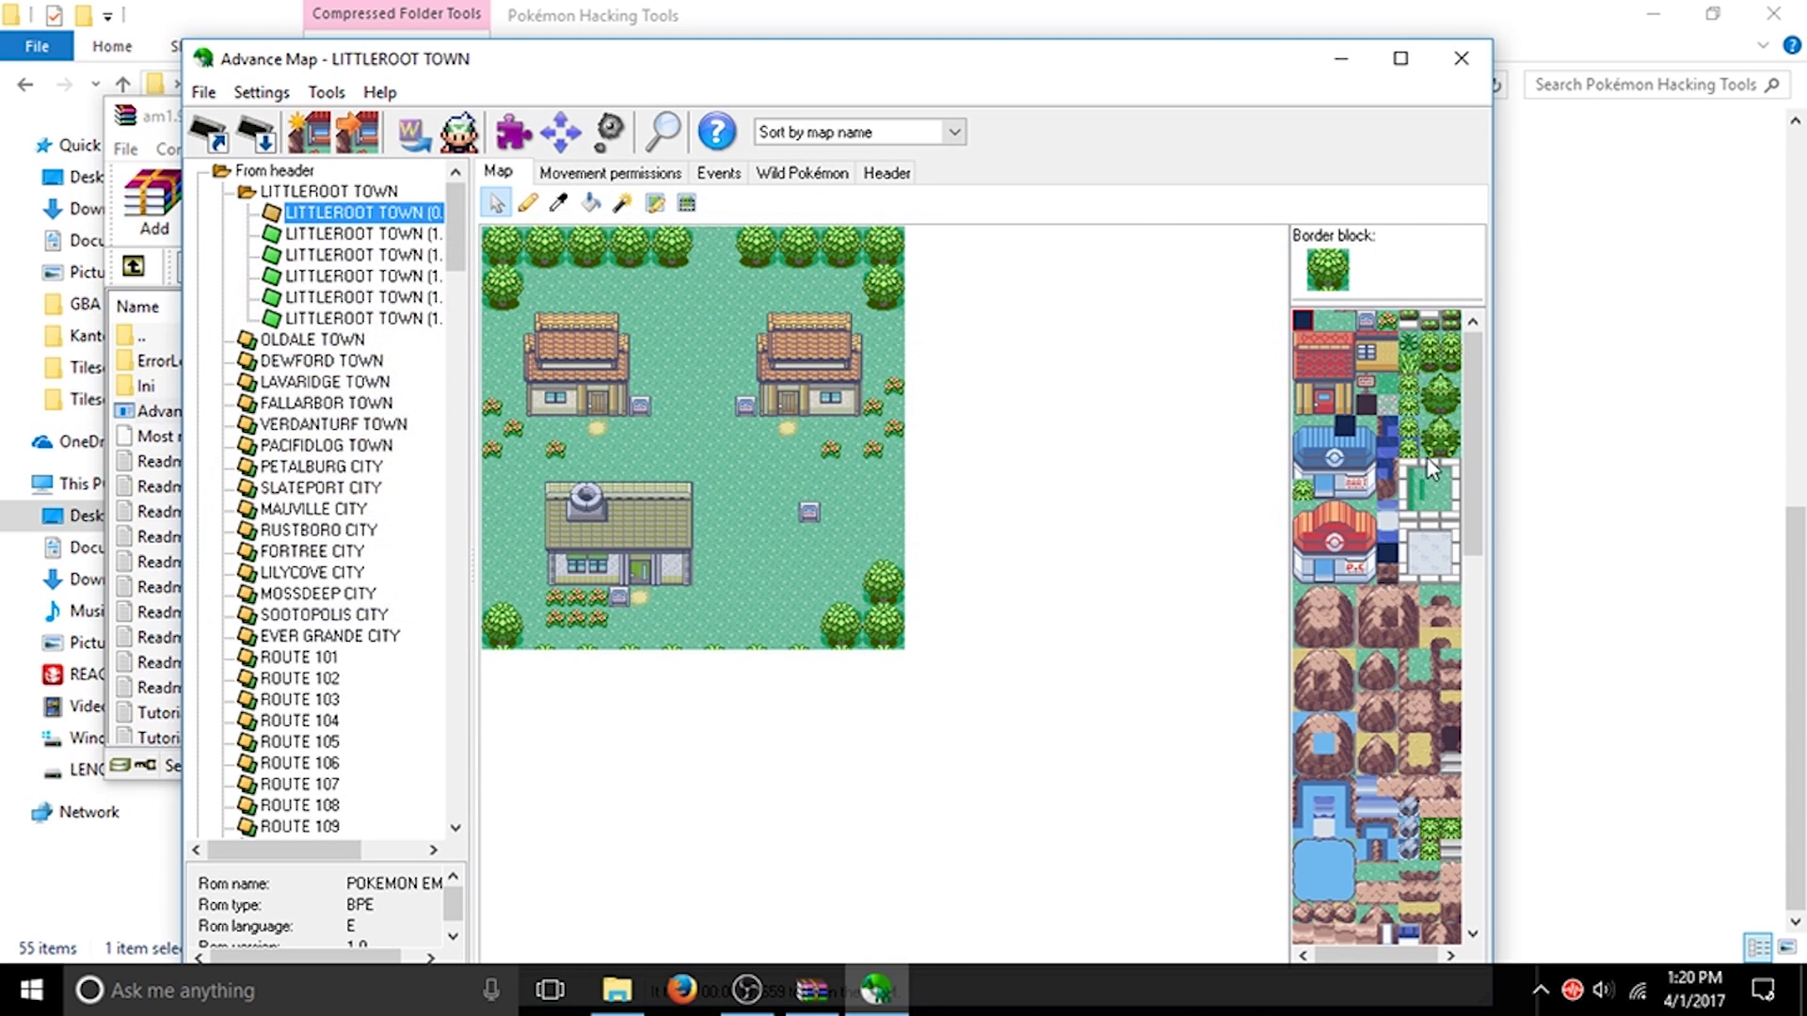
pyautogui.moveTo(1473, 424); pyautogui.dragTo(1515, 962)
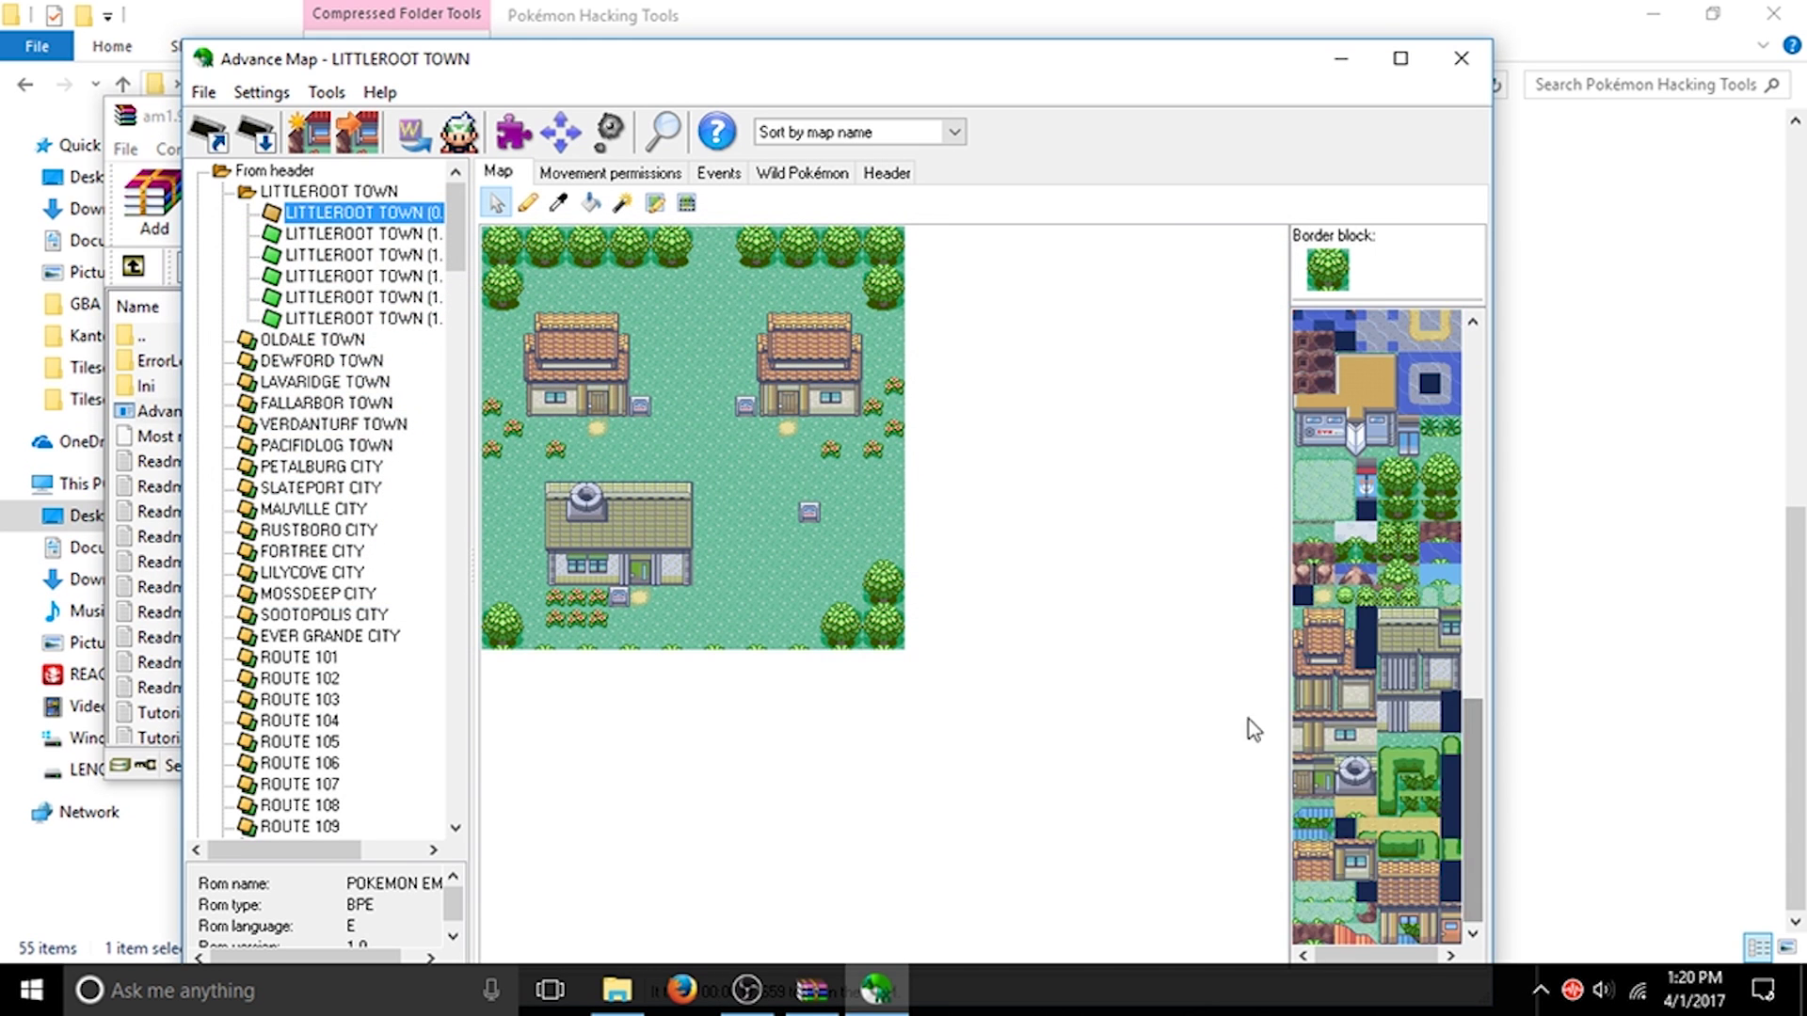
# Step: Collapse Littleroot Town and load the OLDALE TOWN (0.10) map
pyautogui.doubleClick(377, 193)
pyautogui.doubleClick(357, 213)
pyautogui.click(386, 235)
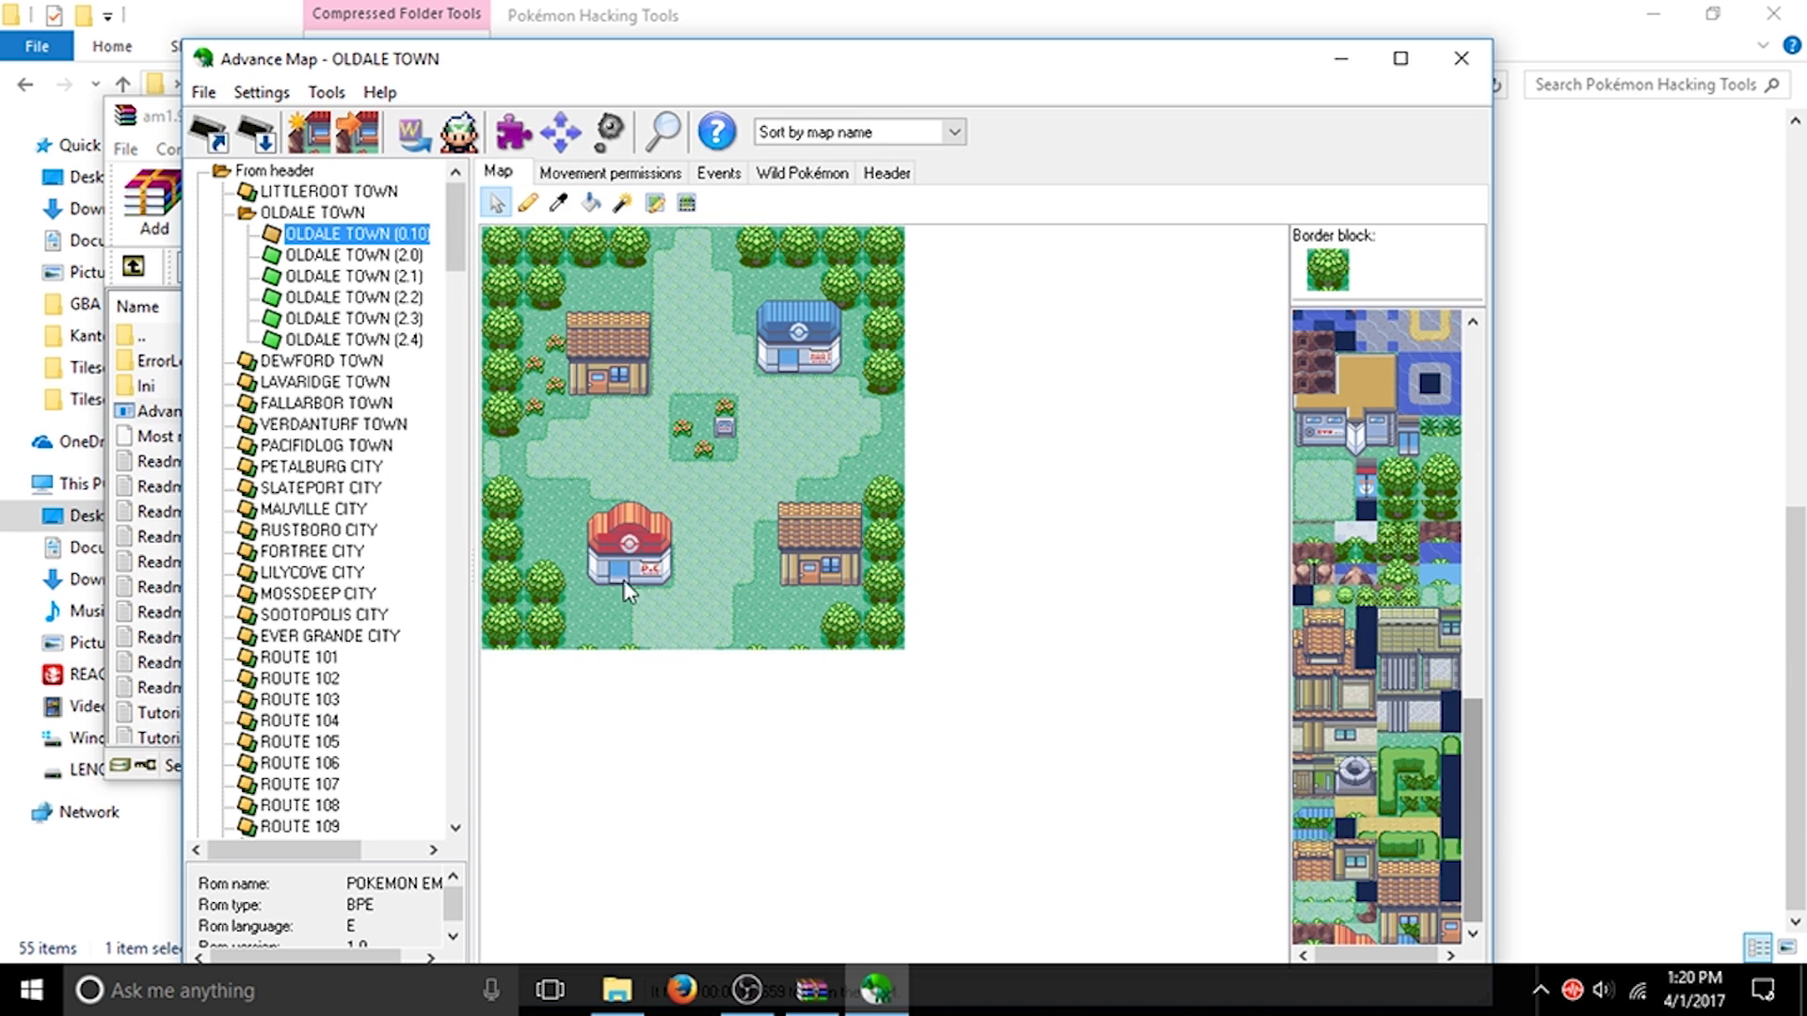
pyautogui.doubleClick(347, 216)
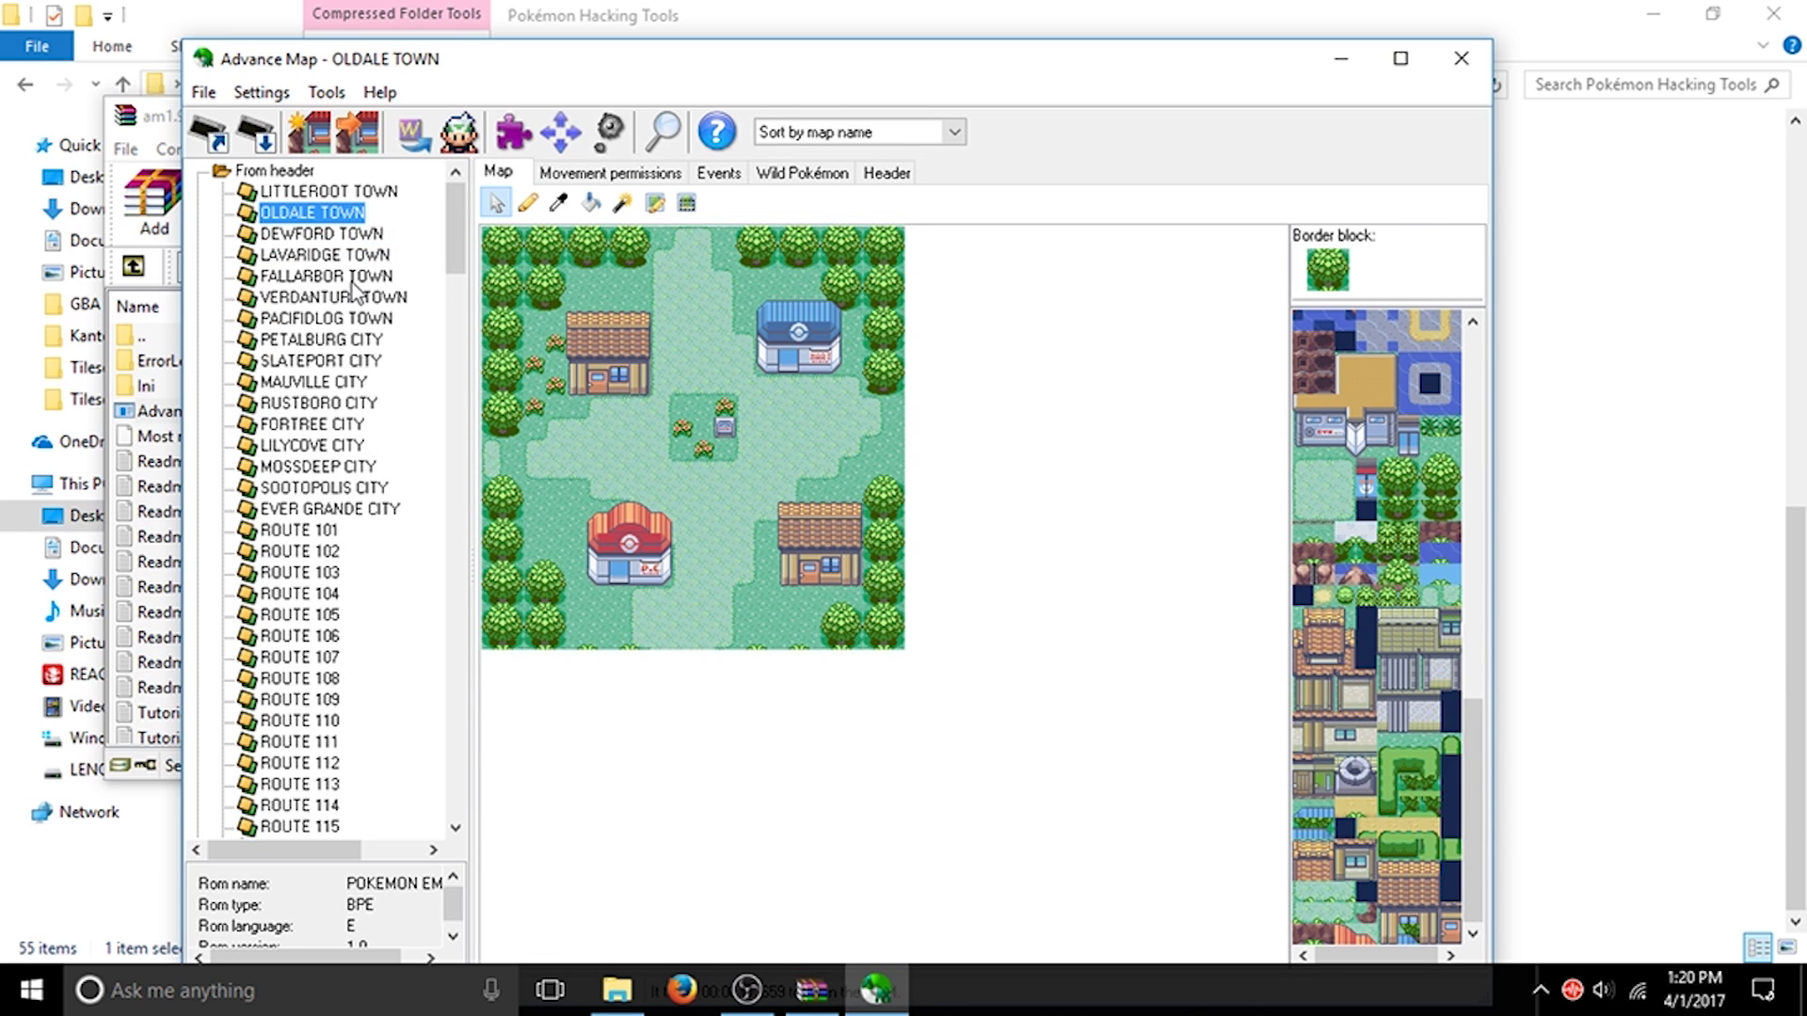
# Step: Load the RUSTBORO CITY (0.3) map, then collapse its branch
pyautogui.doubleClick(331, 403)
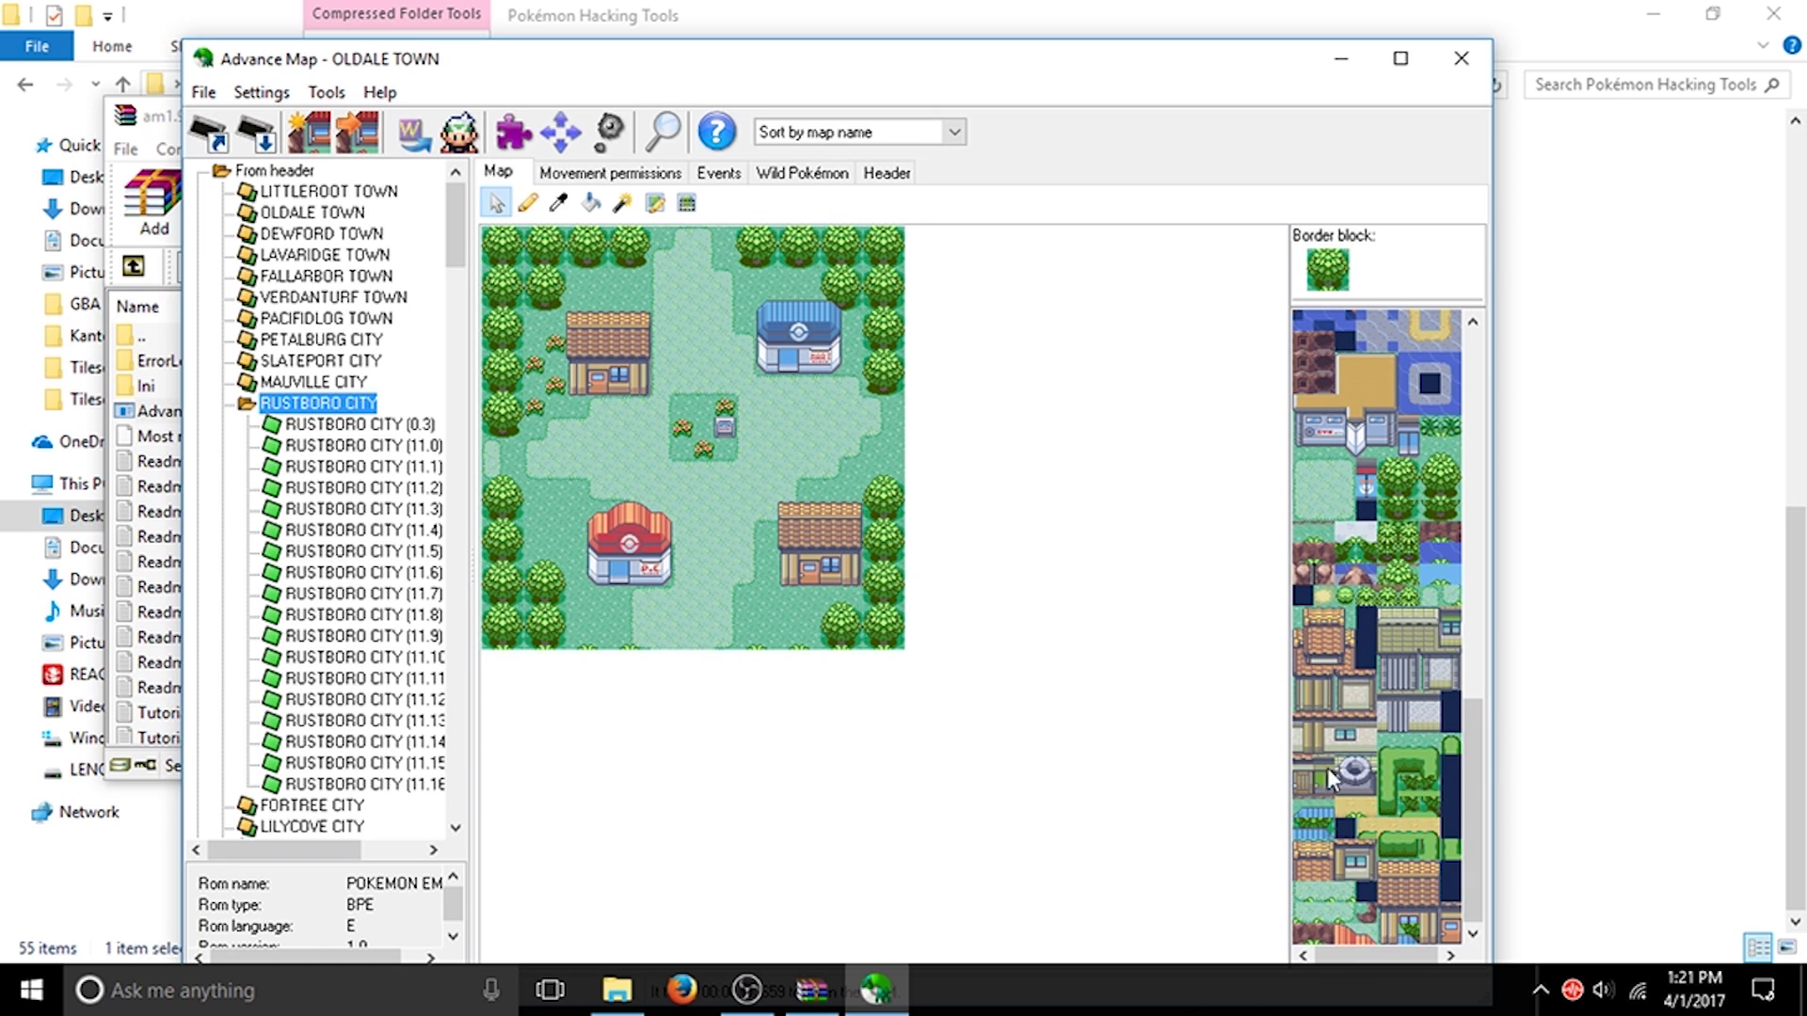
pyautogui.click(350, 428)
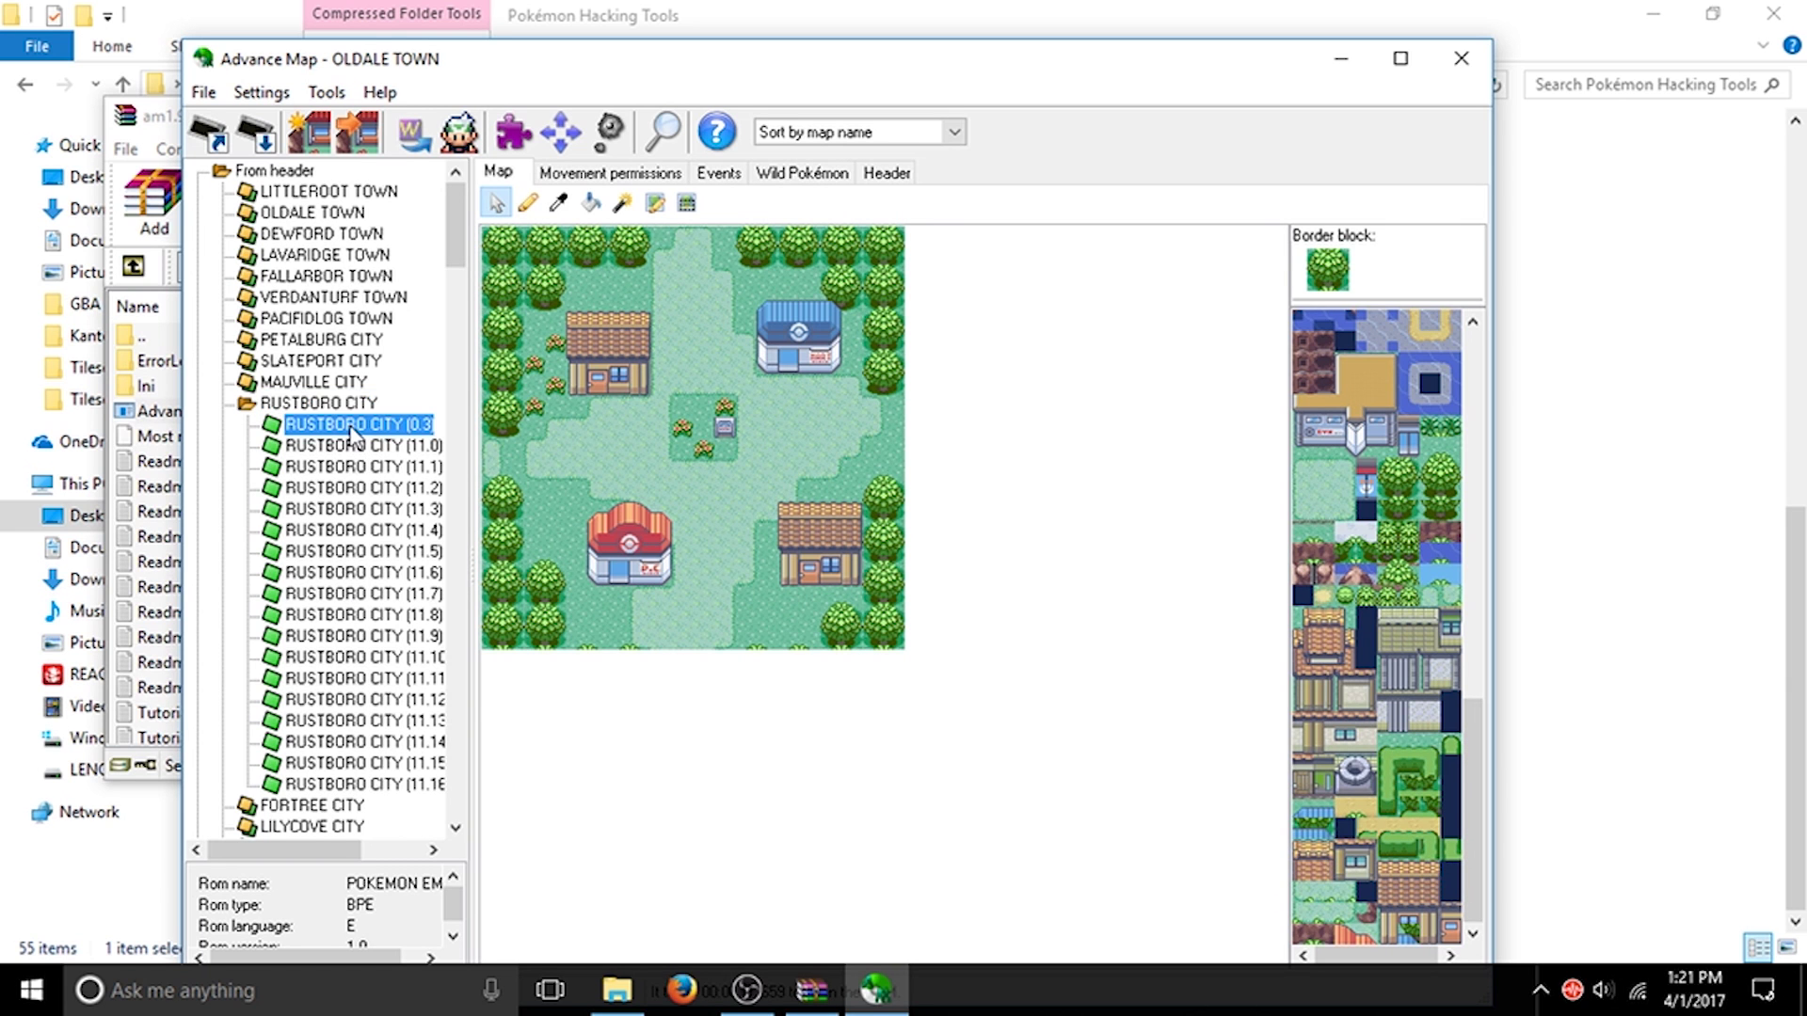
pyautogui.doubleClick(353, 425)
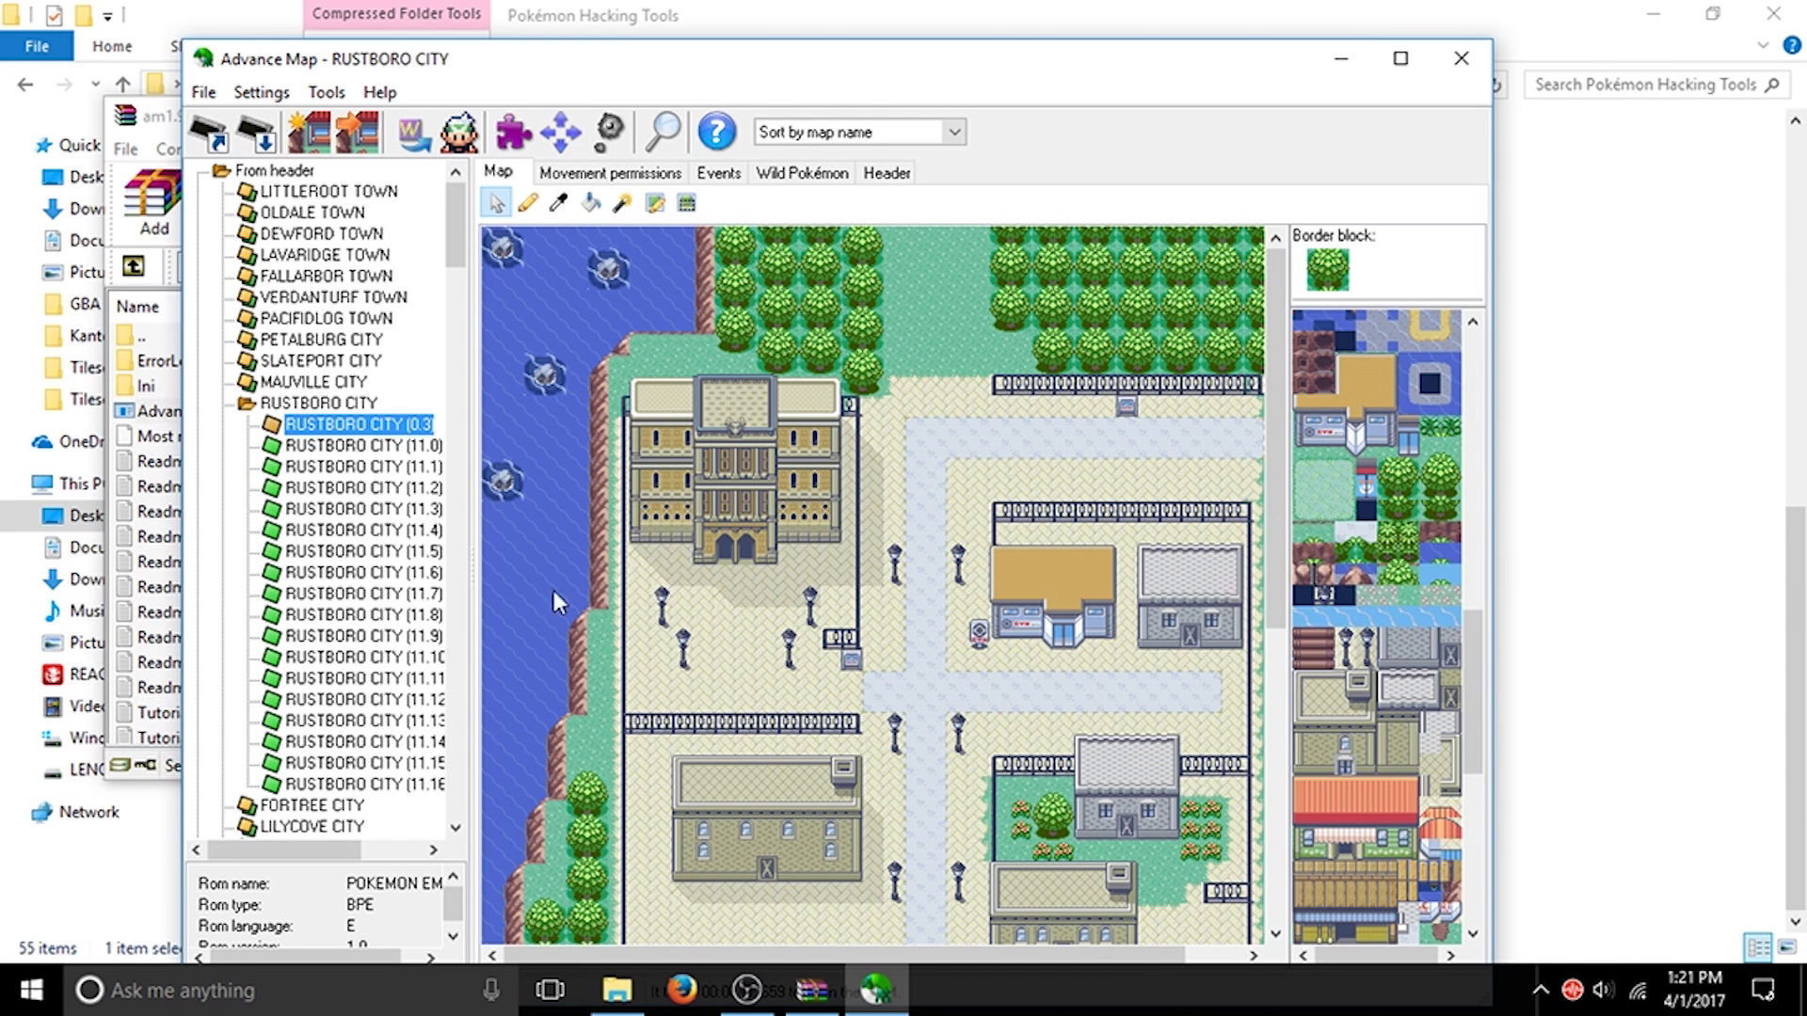
pyautogui.doubleClick(320, 403)
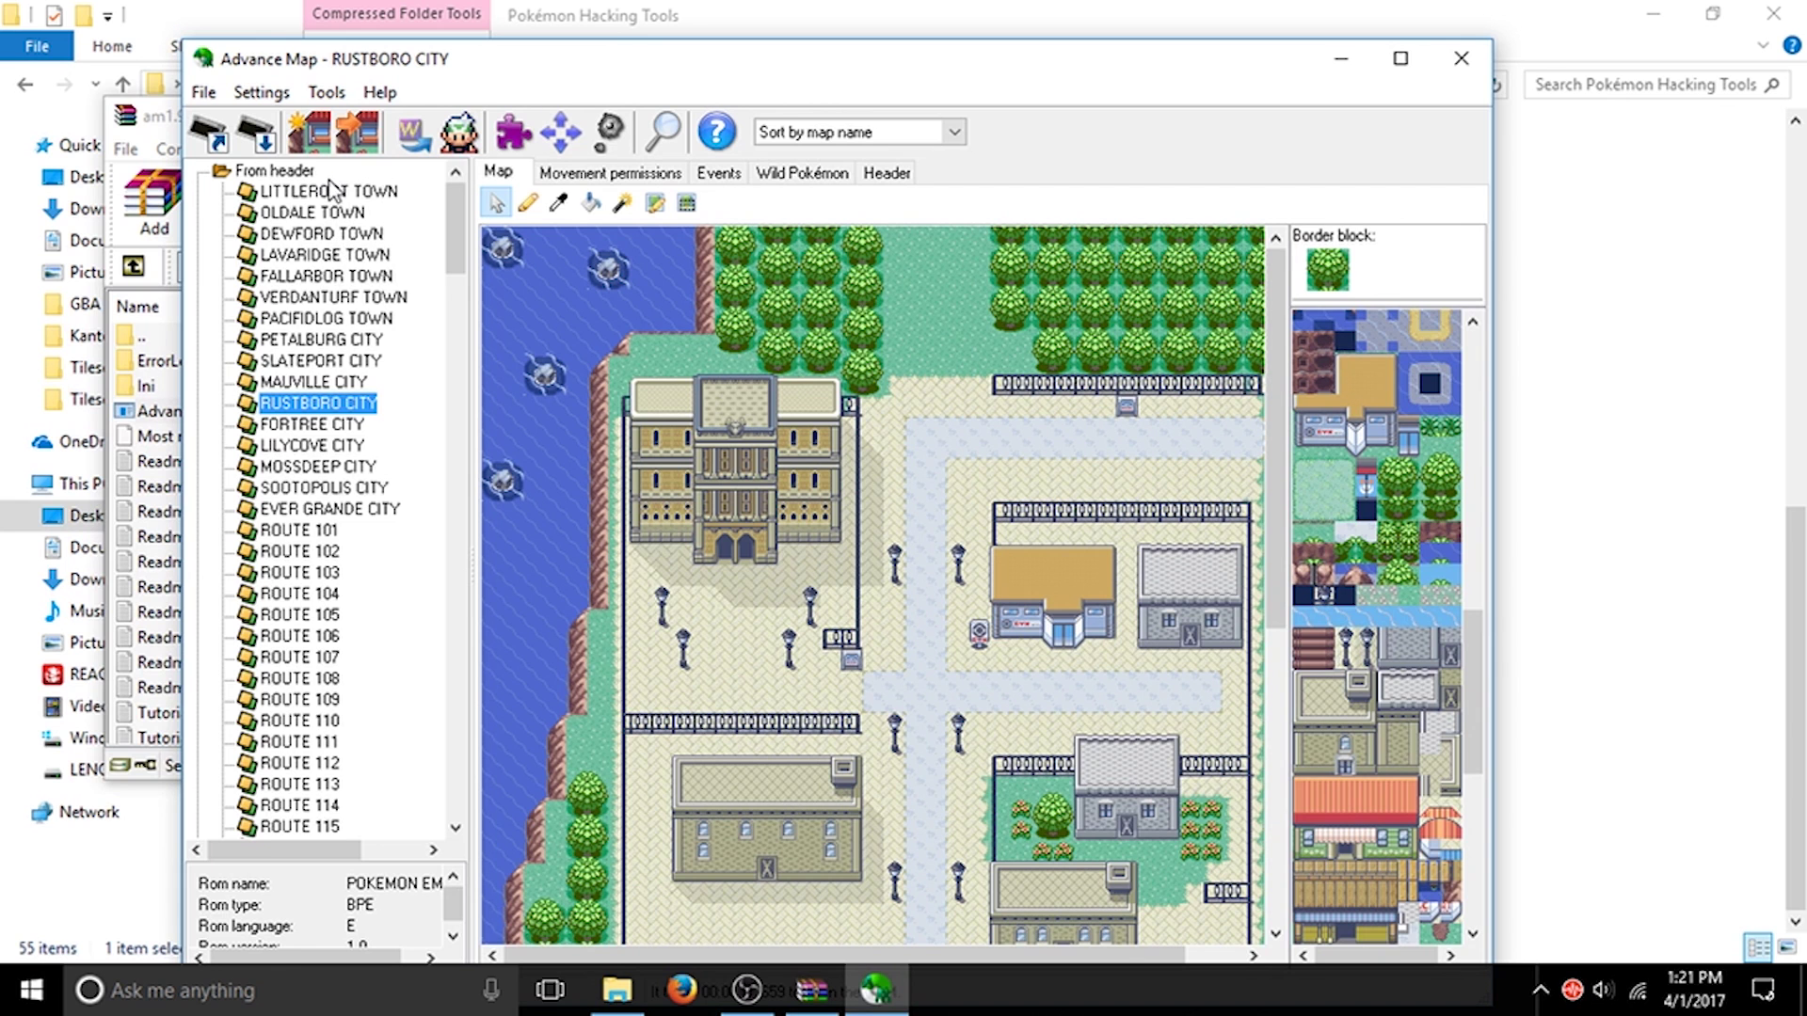
# Step: Scroll to the Kanto towns and load the PALLET TOWN (34.0) map
pyautogui.scroll(-20, 329, 193)
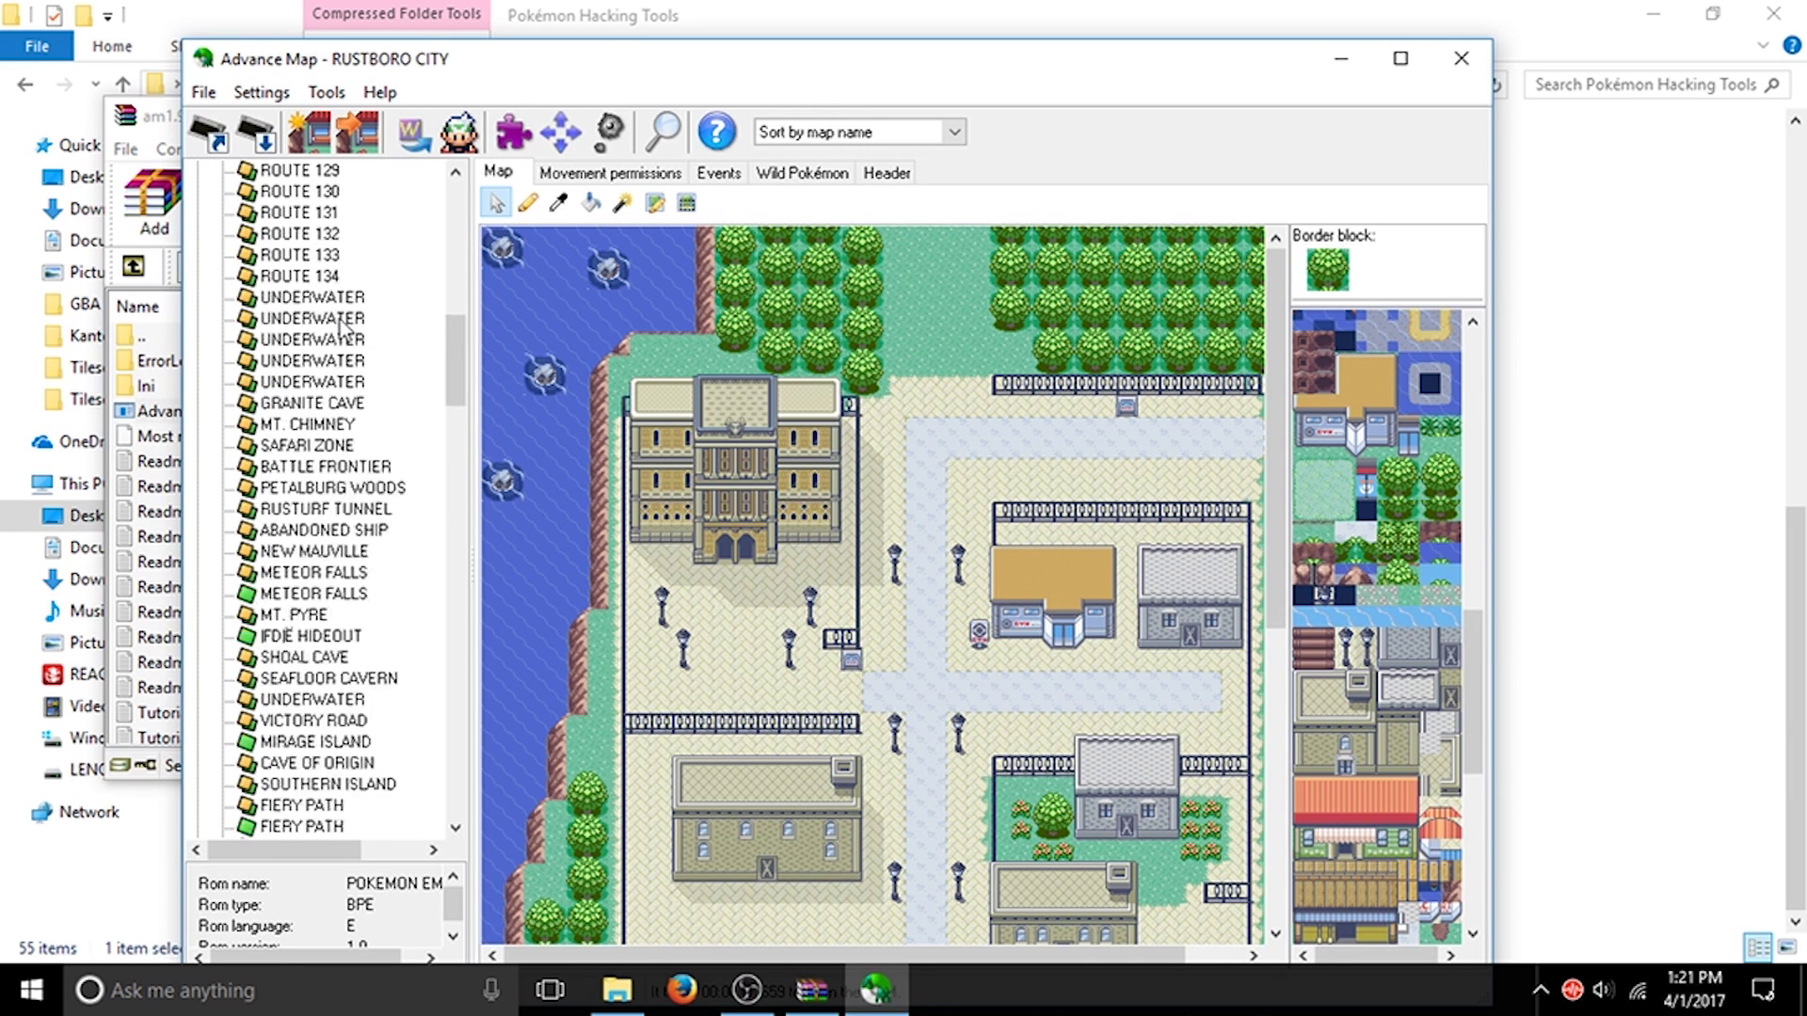
pyautogui.click(357, 365)
pyautogui.doubleClick(334, 341)
pyautogui.click(353, 383)
pyautogui.click(352, 365)
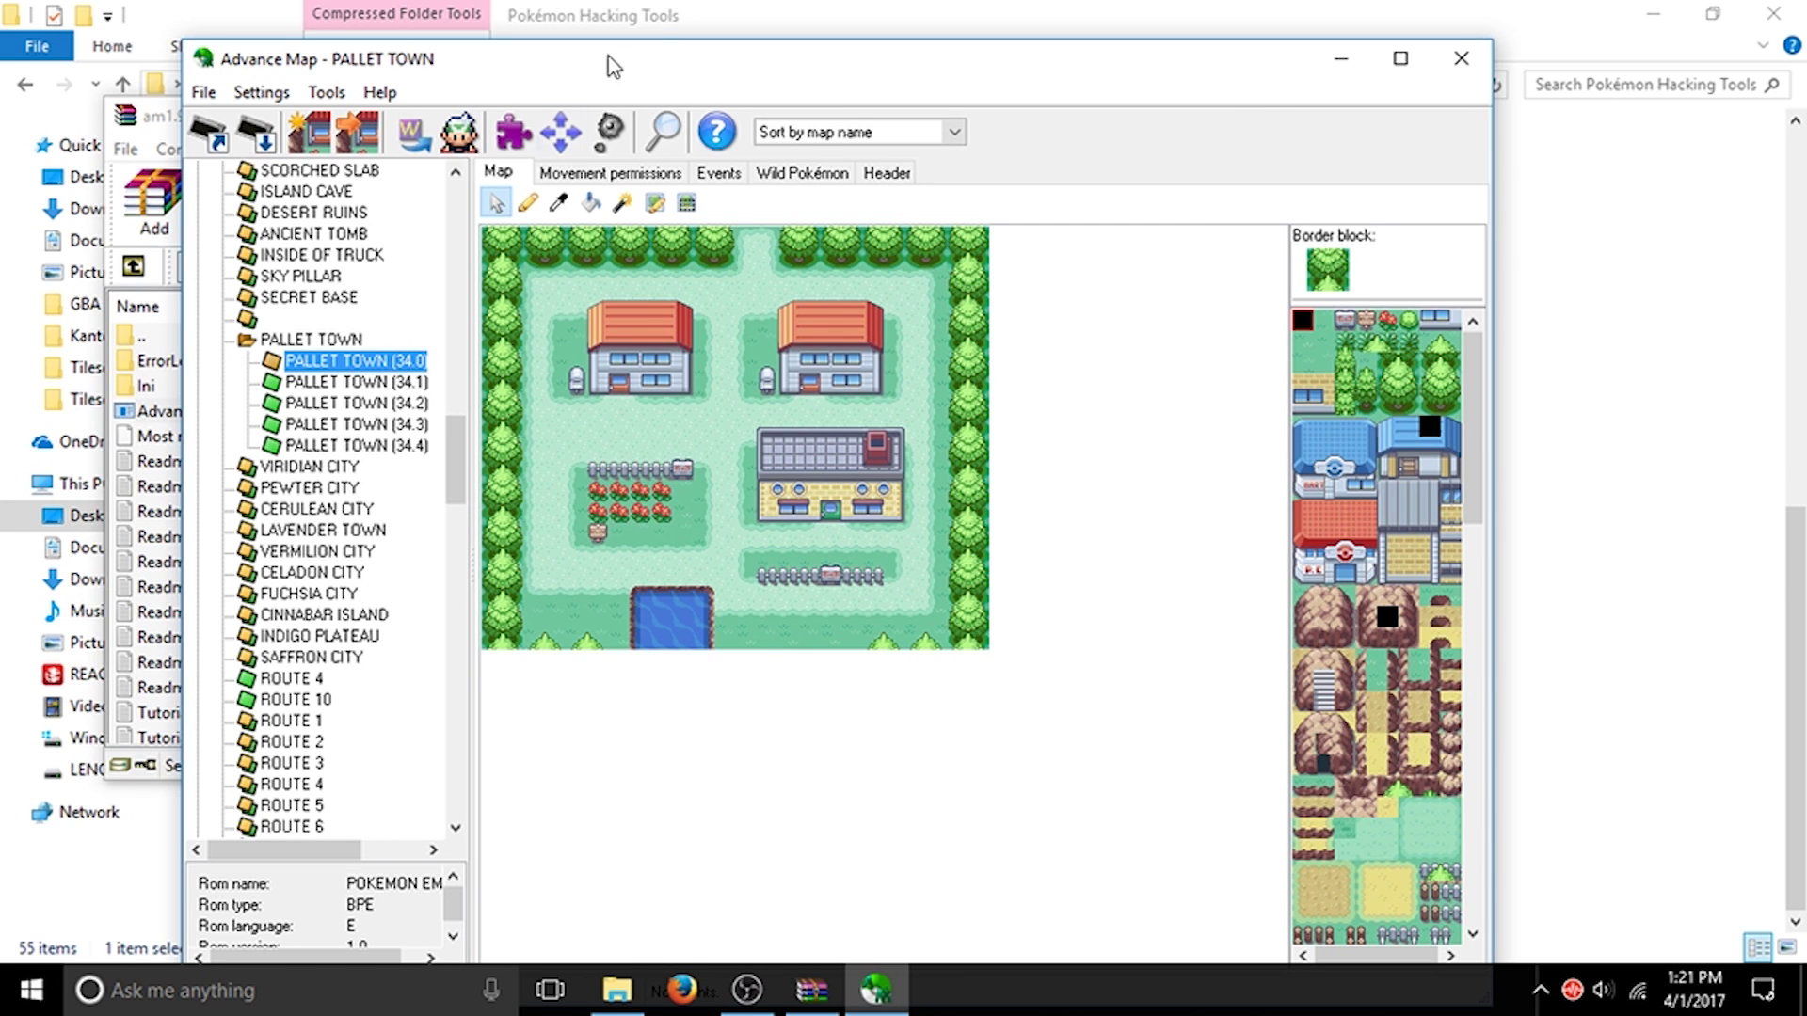
pyautogui.moveTo(1476, 489)
pyautogui.mouseDown()
pyautogui.moveTo(1468, 777)
pyautogui.moveTo(1474, 461)
pyautogui.mouseUp()
# Step: Load the VIRIDIAN CITY (35.0) map, then collapse its branch
pyautogui.doubleClick(318, 344)
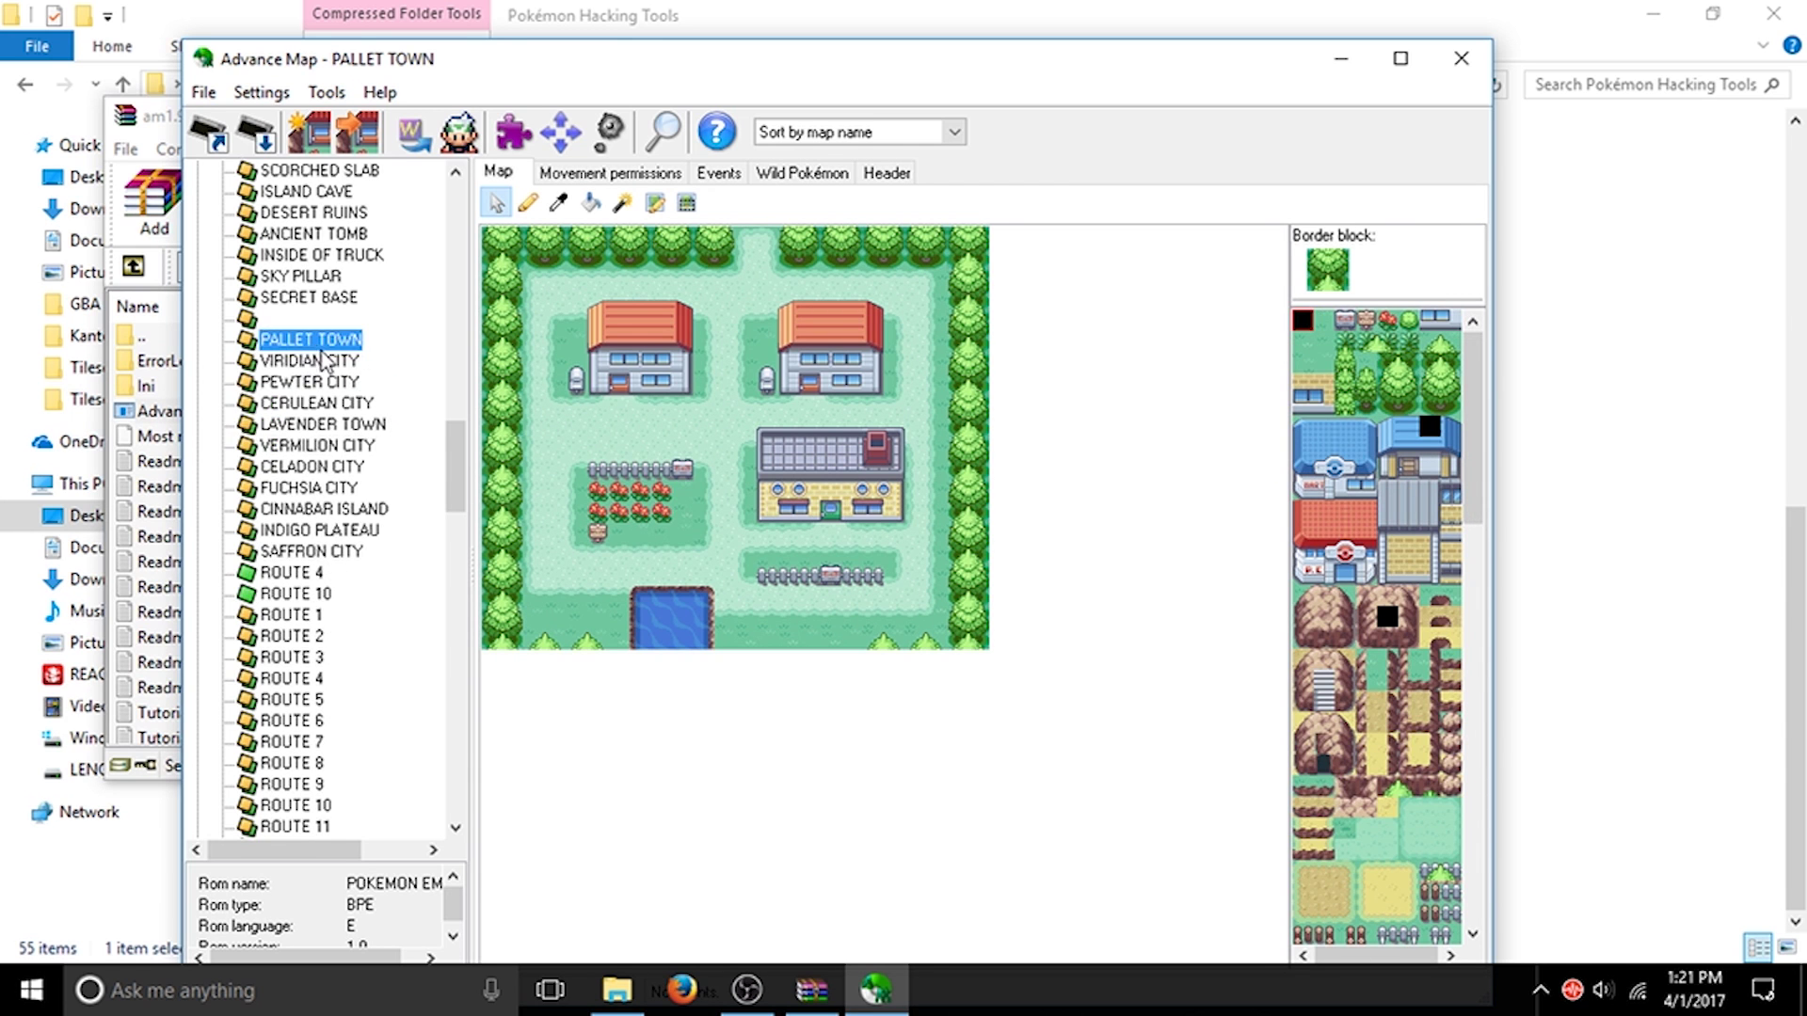
pyautogui.doubleClick(323, 361)
pyautogui.press('Down')
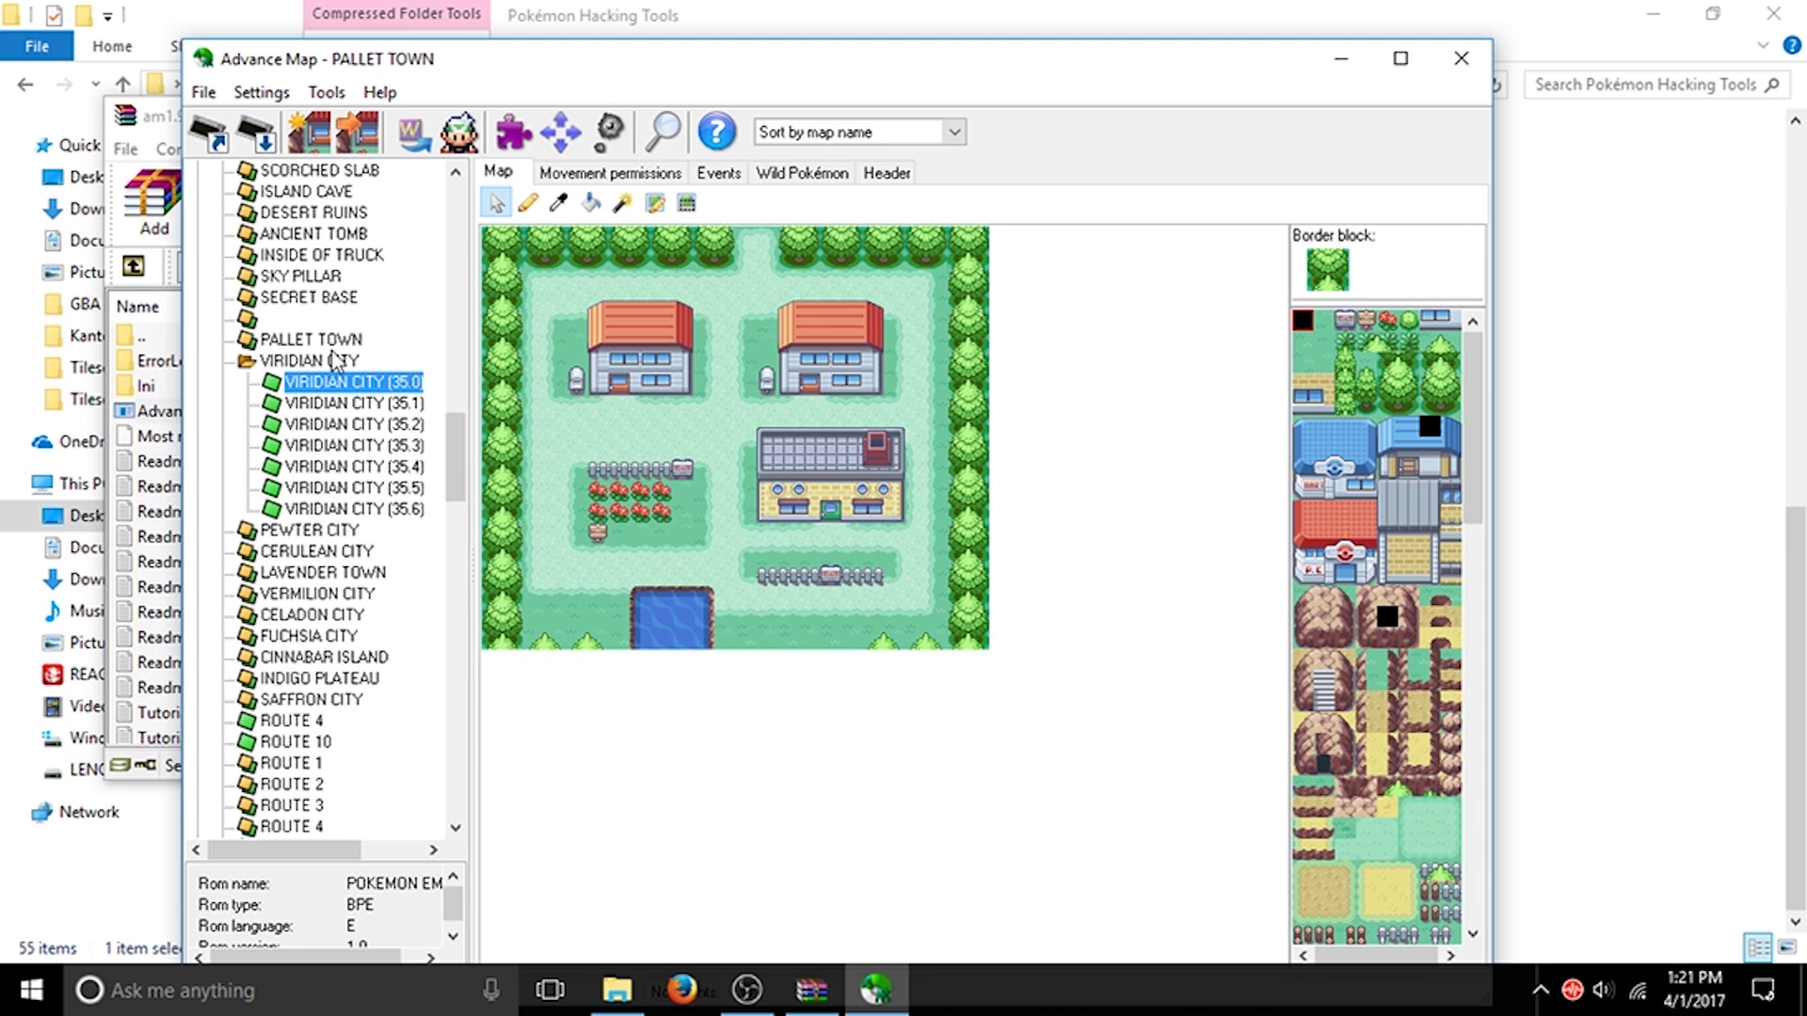
pyautogui.doubleClick(350, 386)
pyautogui.doubleClick(336, 361)
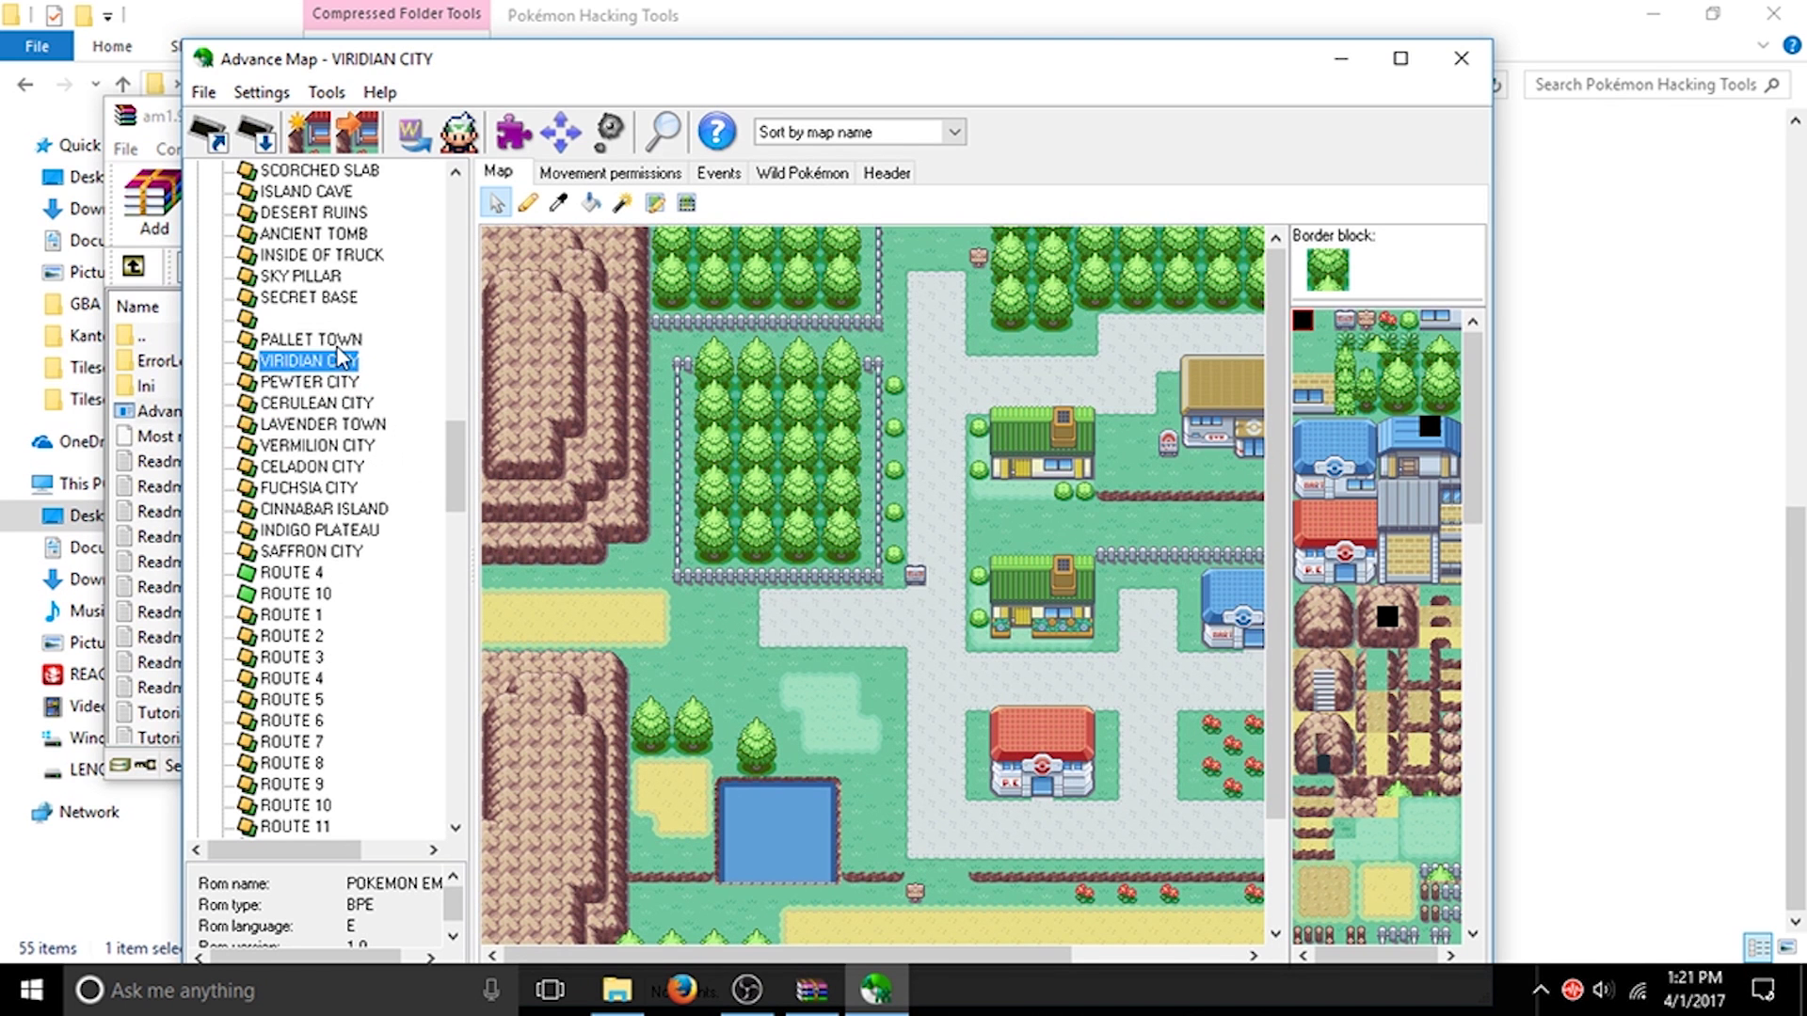
# Step: Re-expand PALLET TOWN and load its (34.3) sub-map
pyautogui.doubleClick(339, 341)
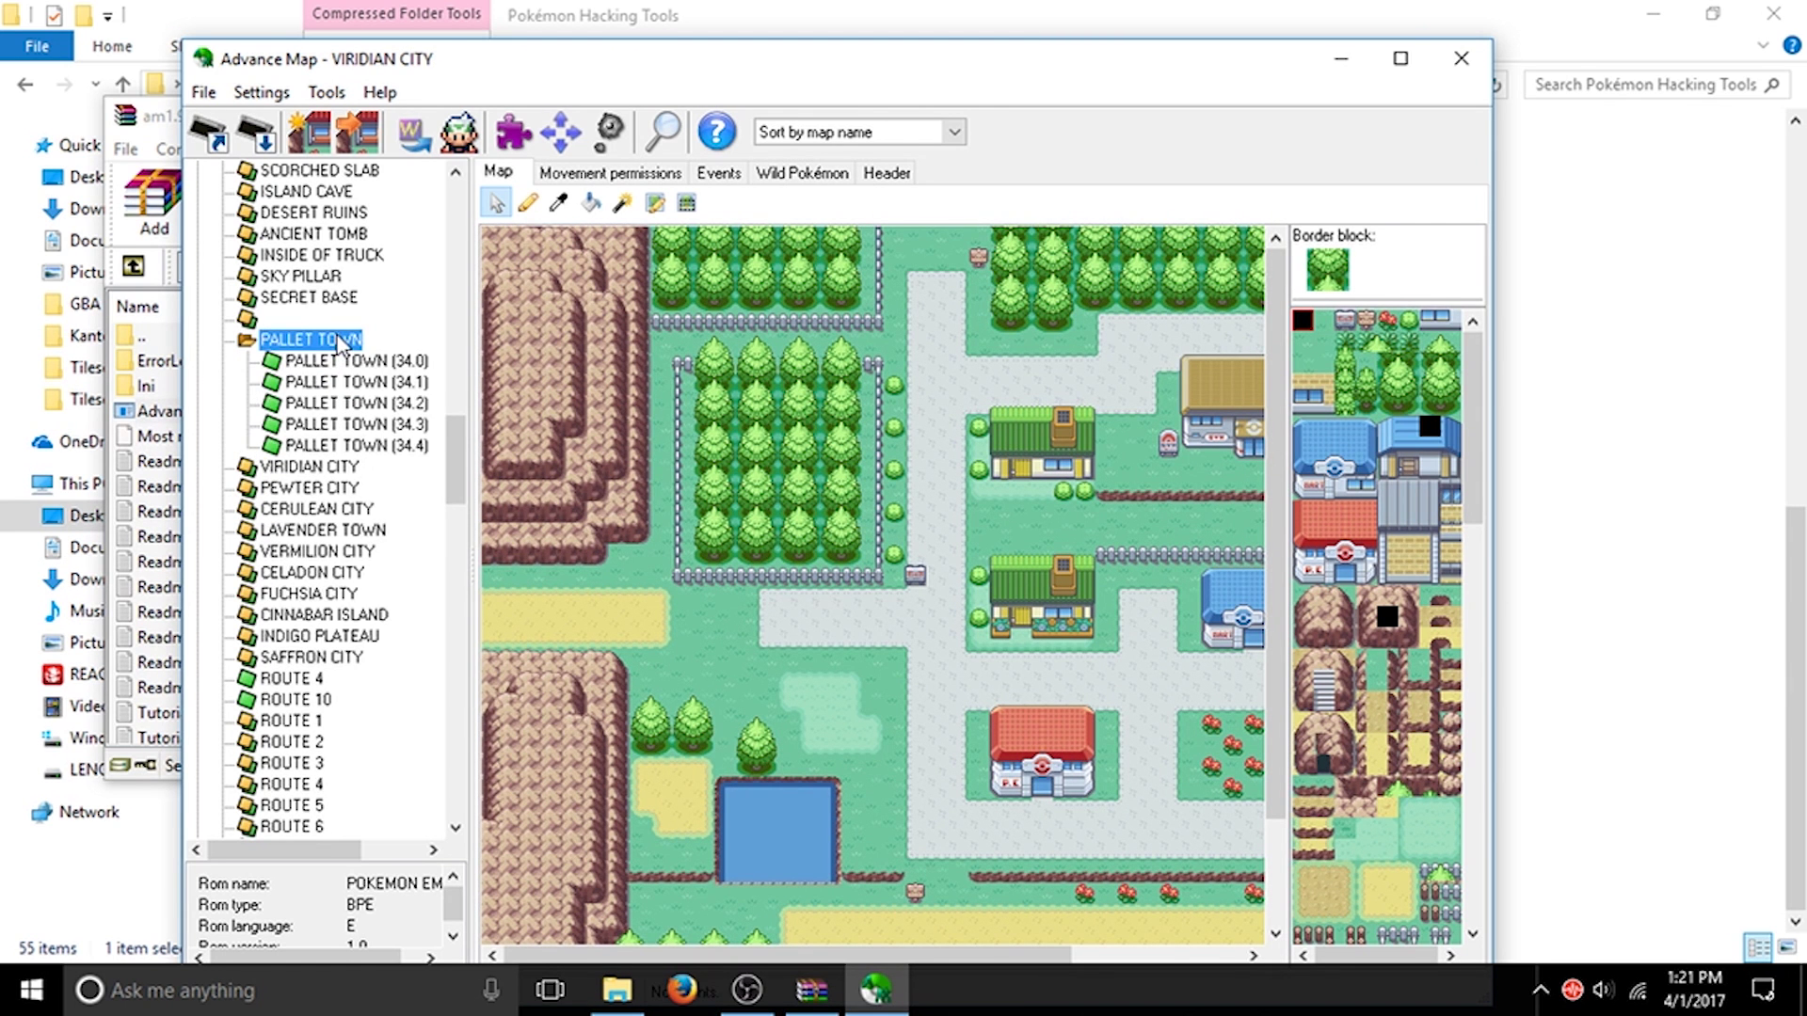
pyautogui.doubleClick(338, 341)
pyautogui.doubleClick(341, 342)
pyautogui.click(384, 425)
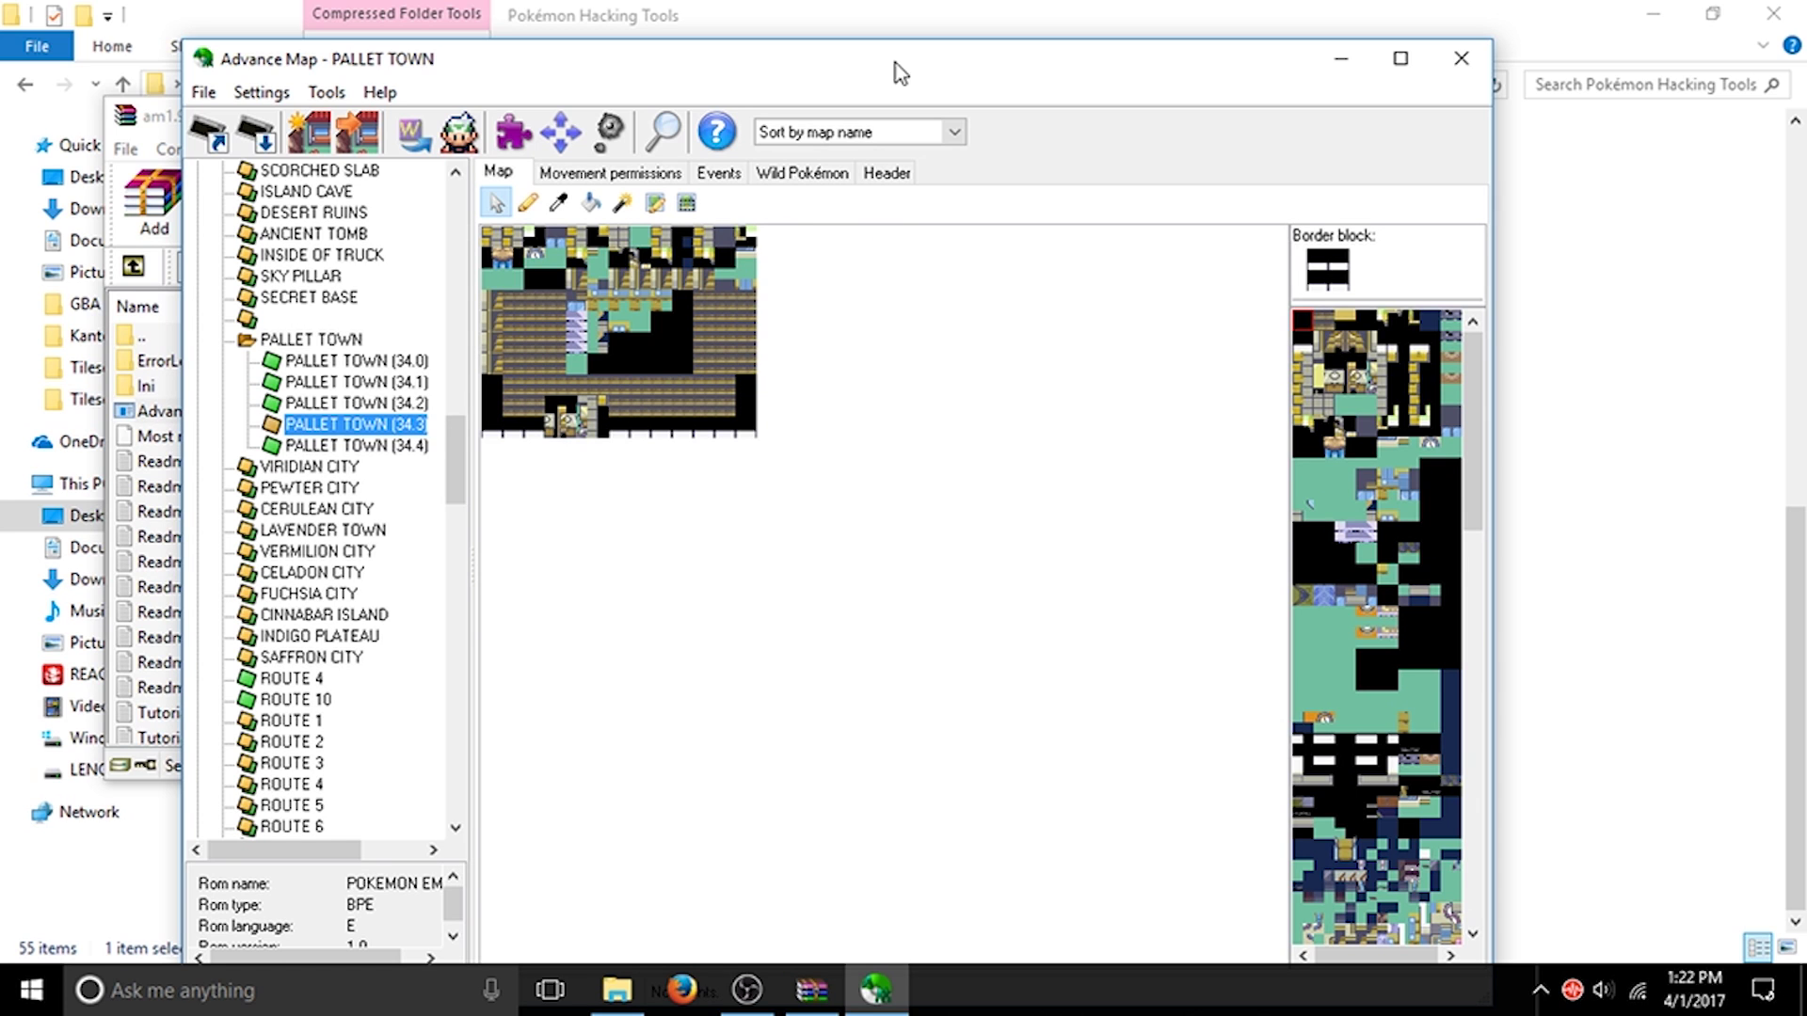
# Step: Check the Pallet Town map's header and tileset numbers, then return to map editing
pyautogui.click(887, 172)
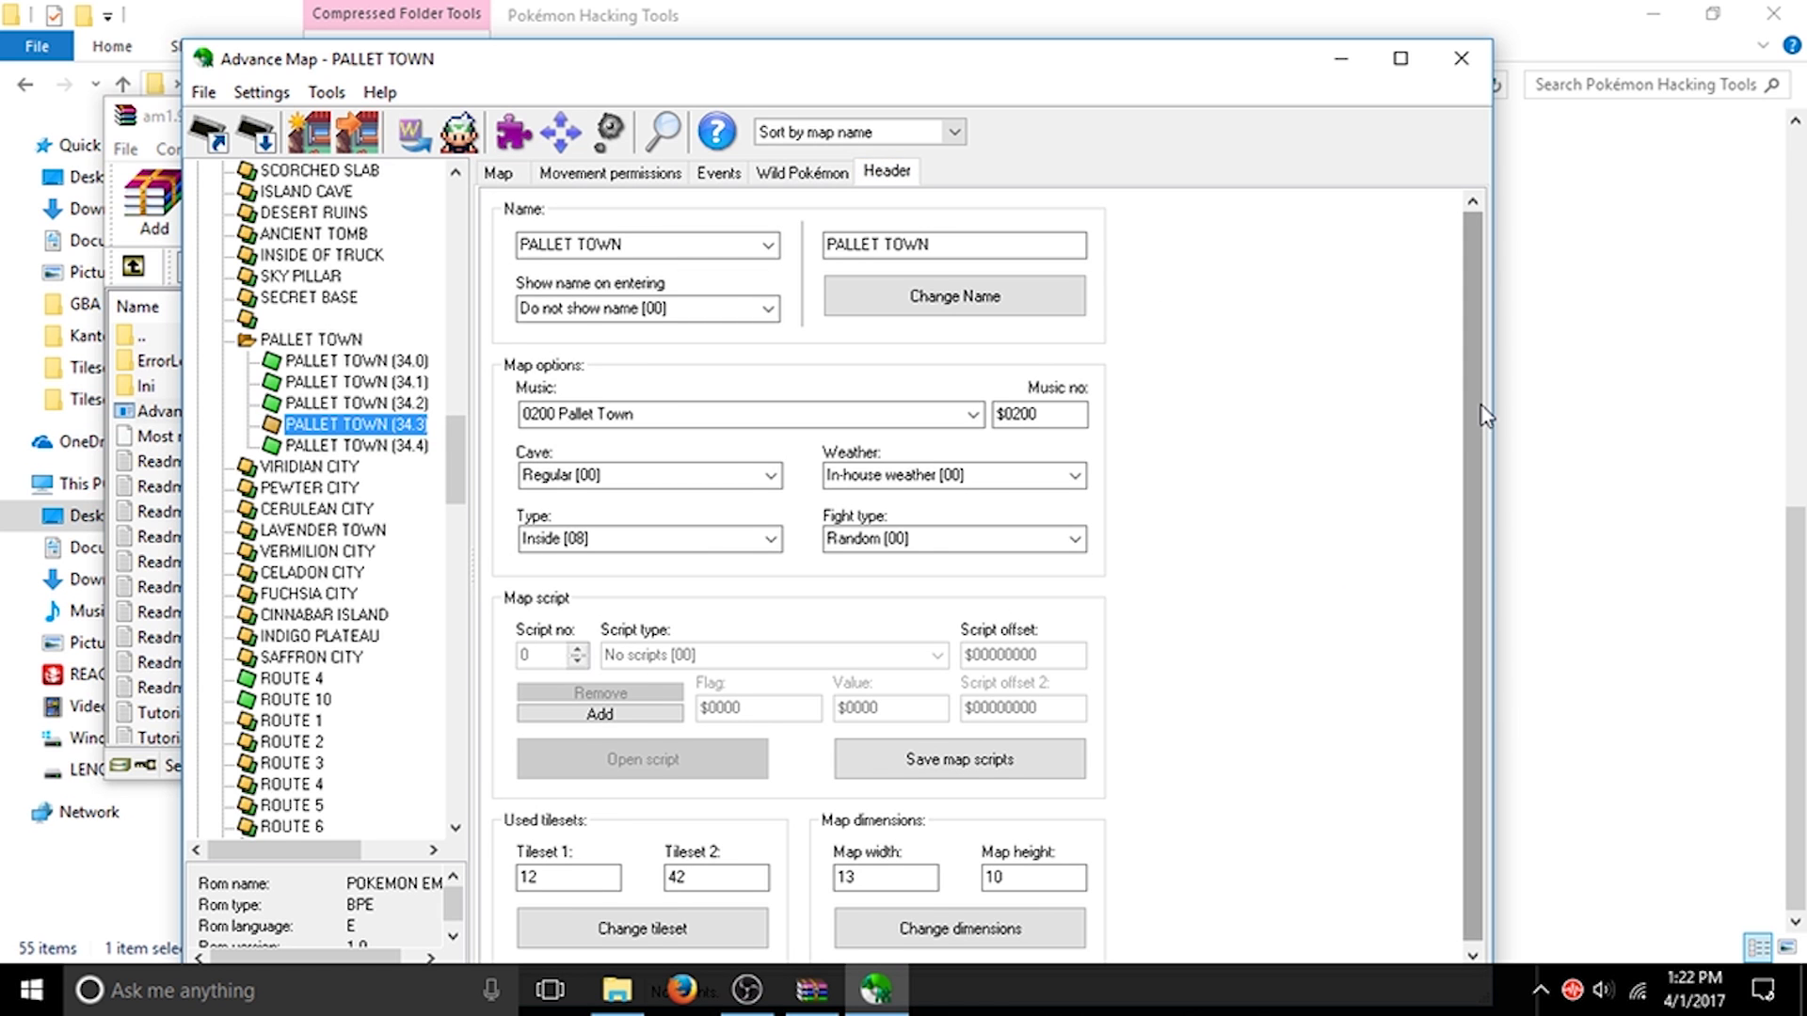
pyautogui.moveTo(1473, 619); pyautogui.dragTo(1473, 623)
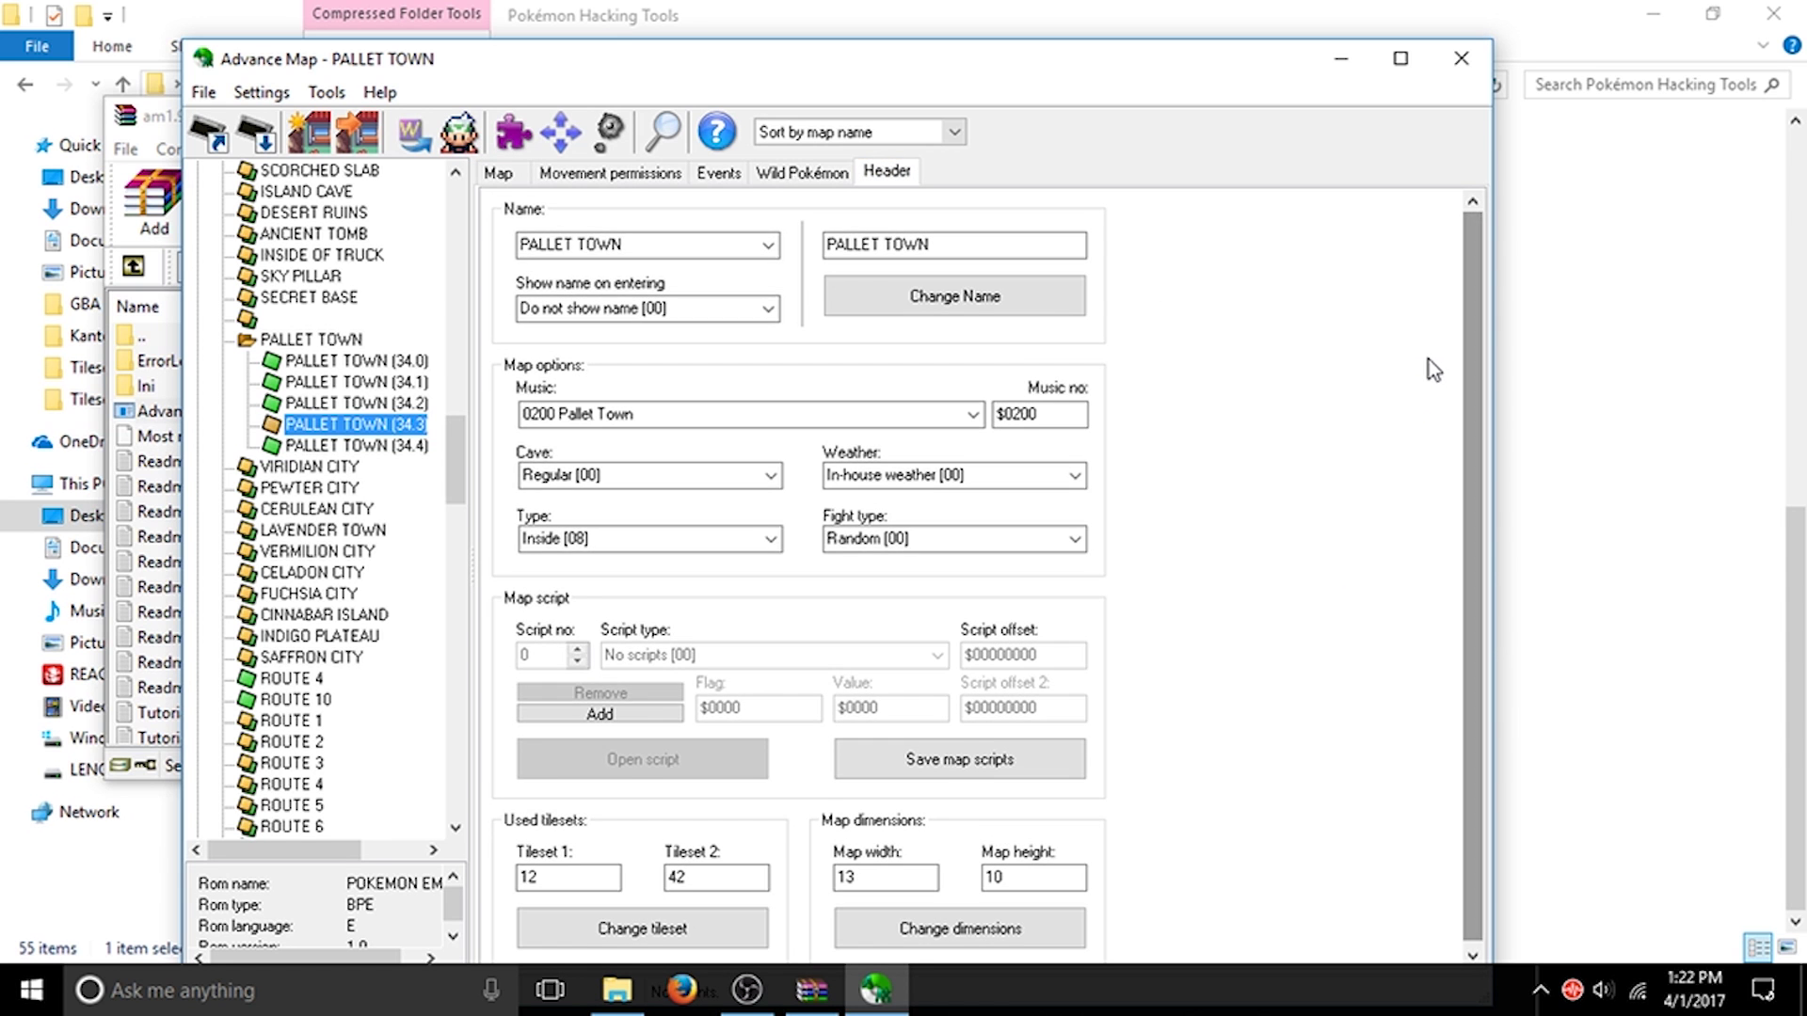
pyautogui.click(497, 174)
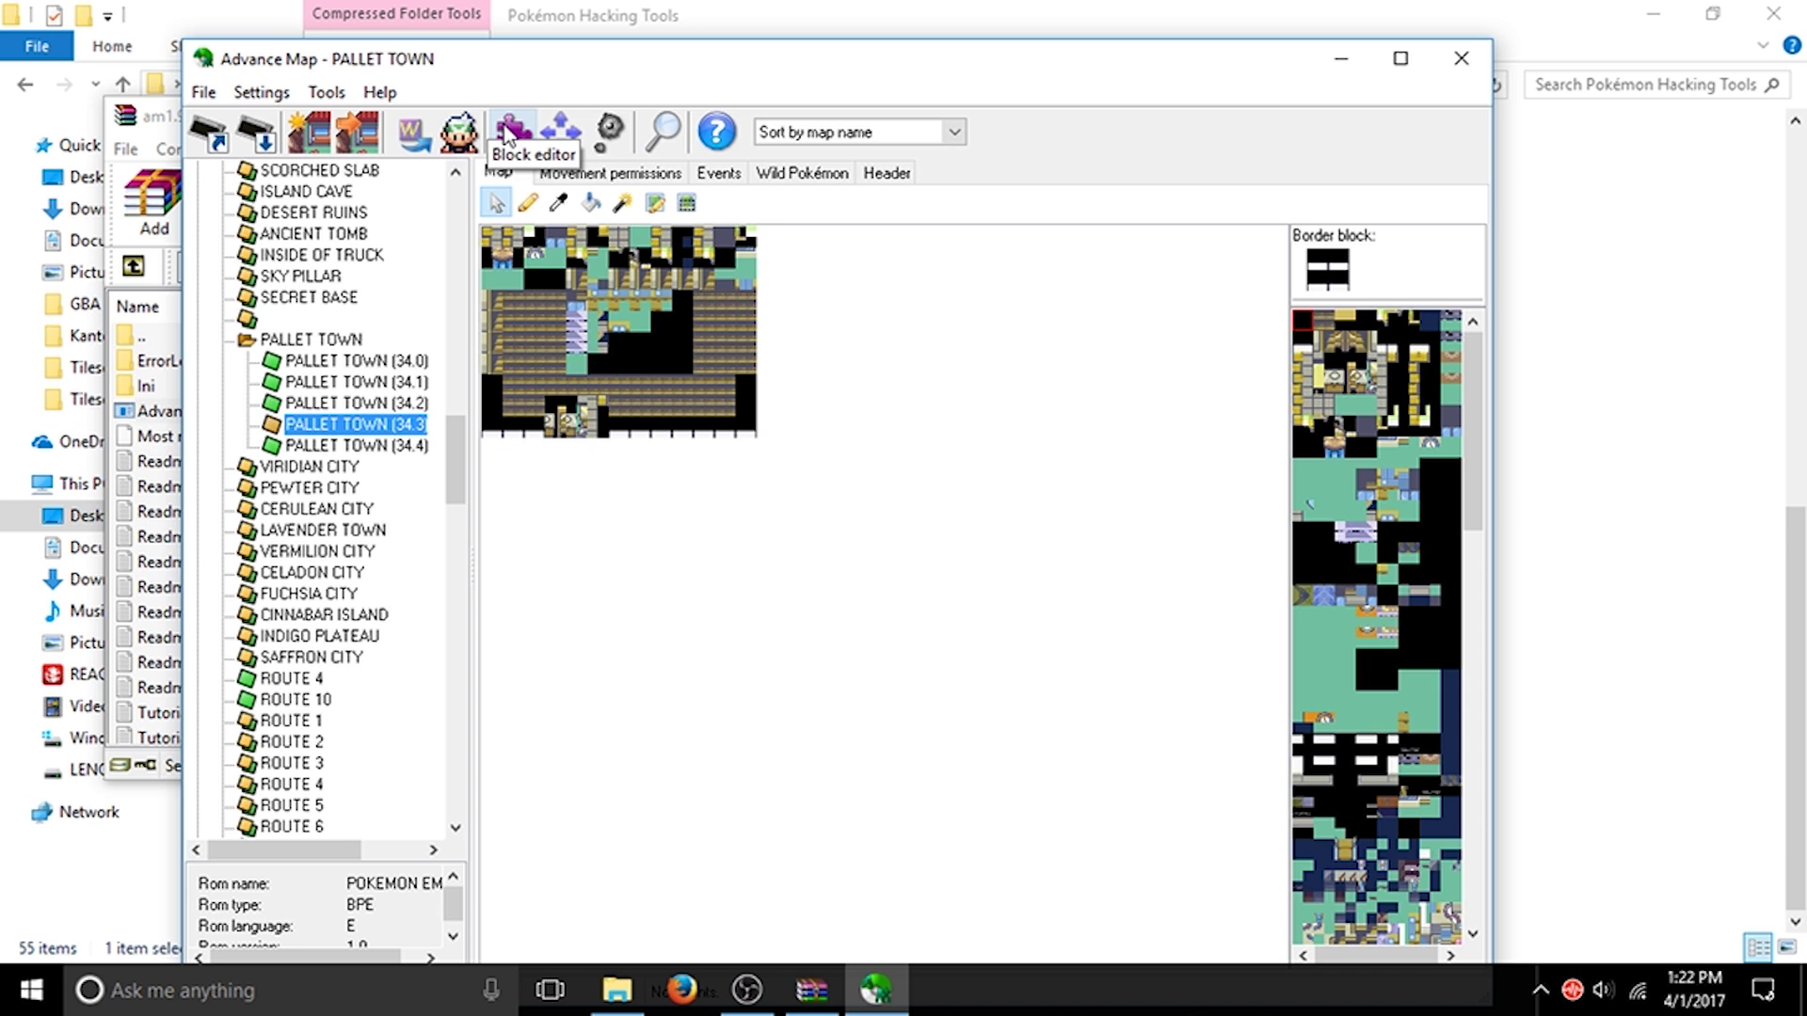
# Step: Open the Block editor on the Pallet Town tileset, move it higher, and show its Tileset menu
pyautogui.click(524, 133)
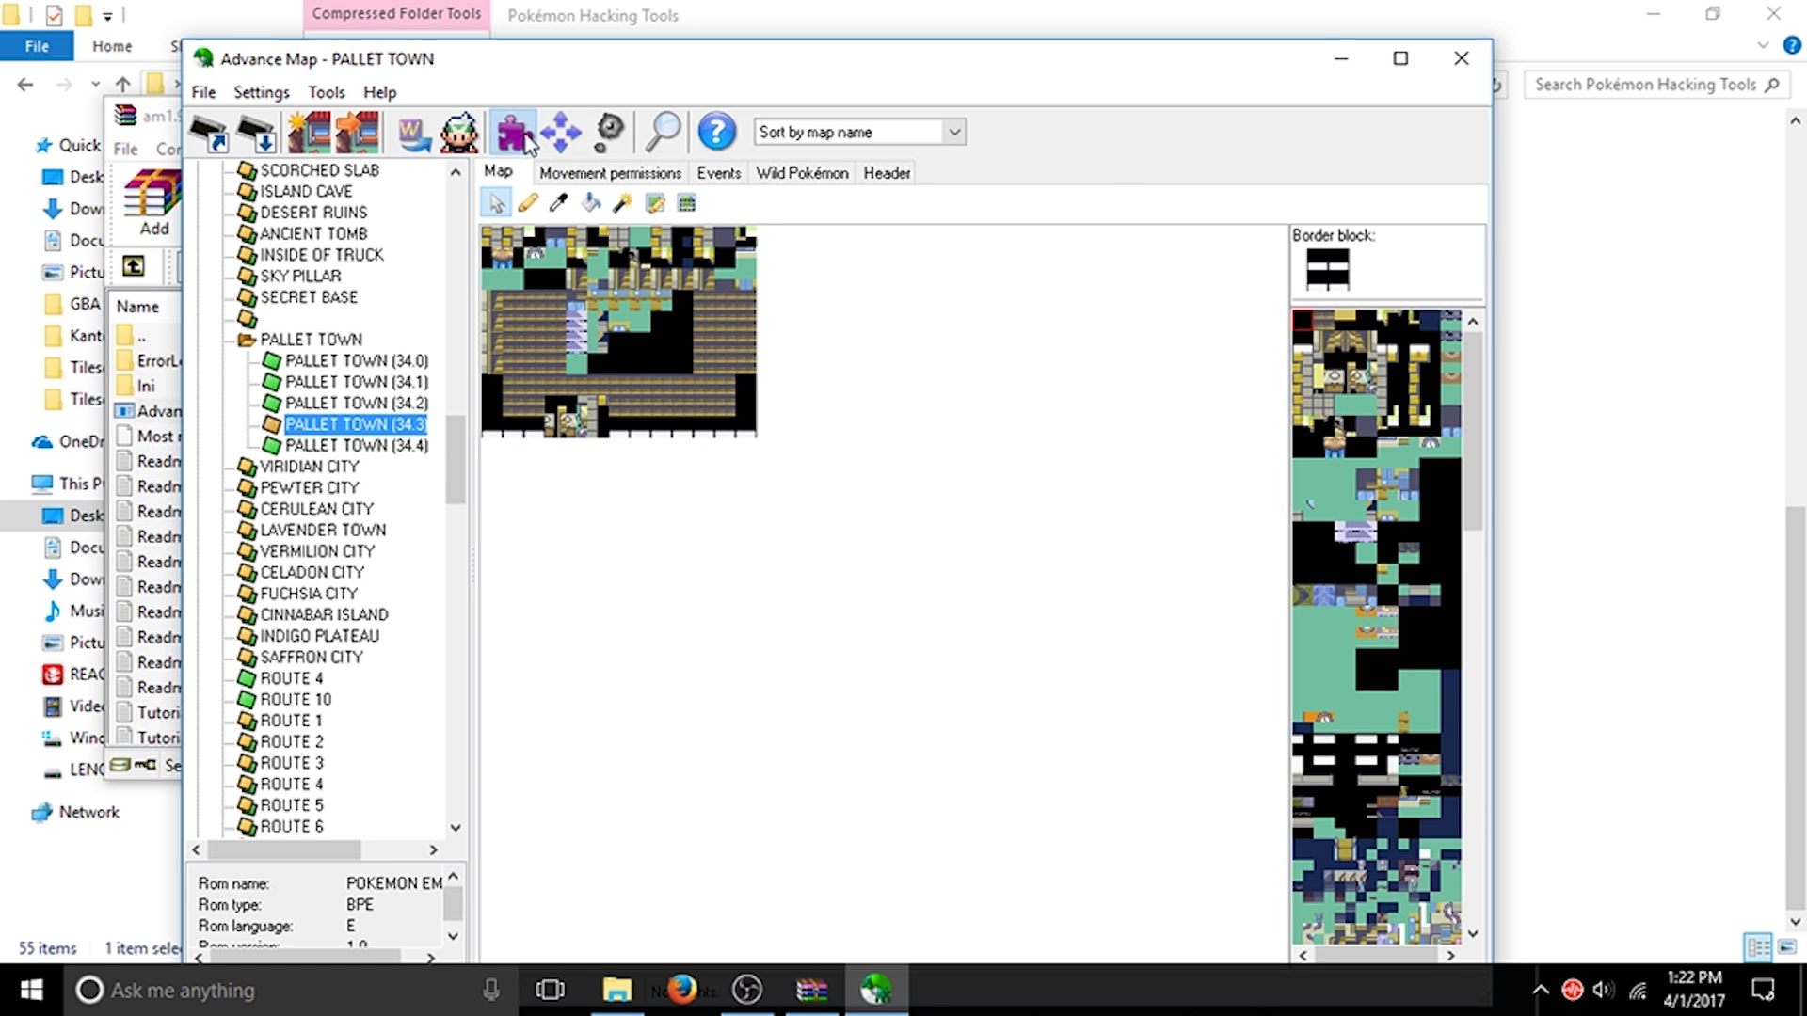
pyautogui.moveTo(773, 202)
pyautogui.mouseDown()
pyautogui.moveTo(789, 415)
pyautogui.moveTo(757, 216)
pyautogui.mouseUp()
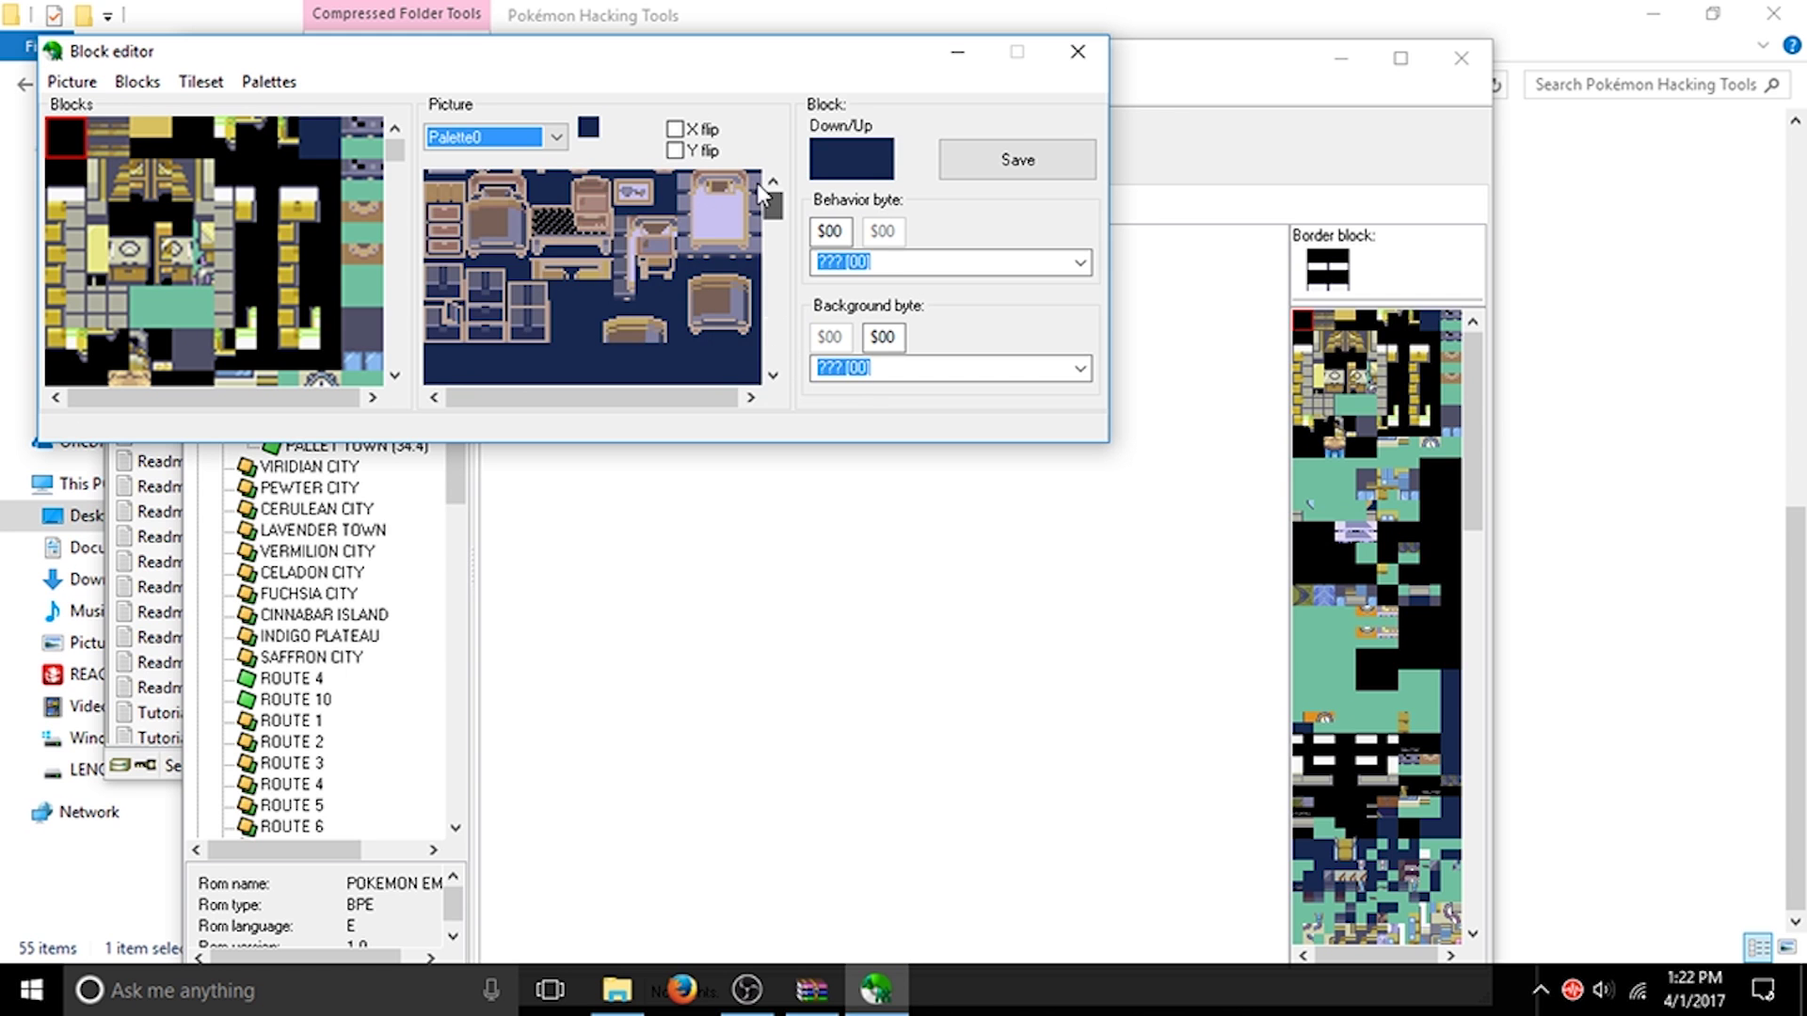
pyautogui.moveTo(599, 58); pyautogui.dragTo(966, 527)
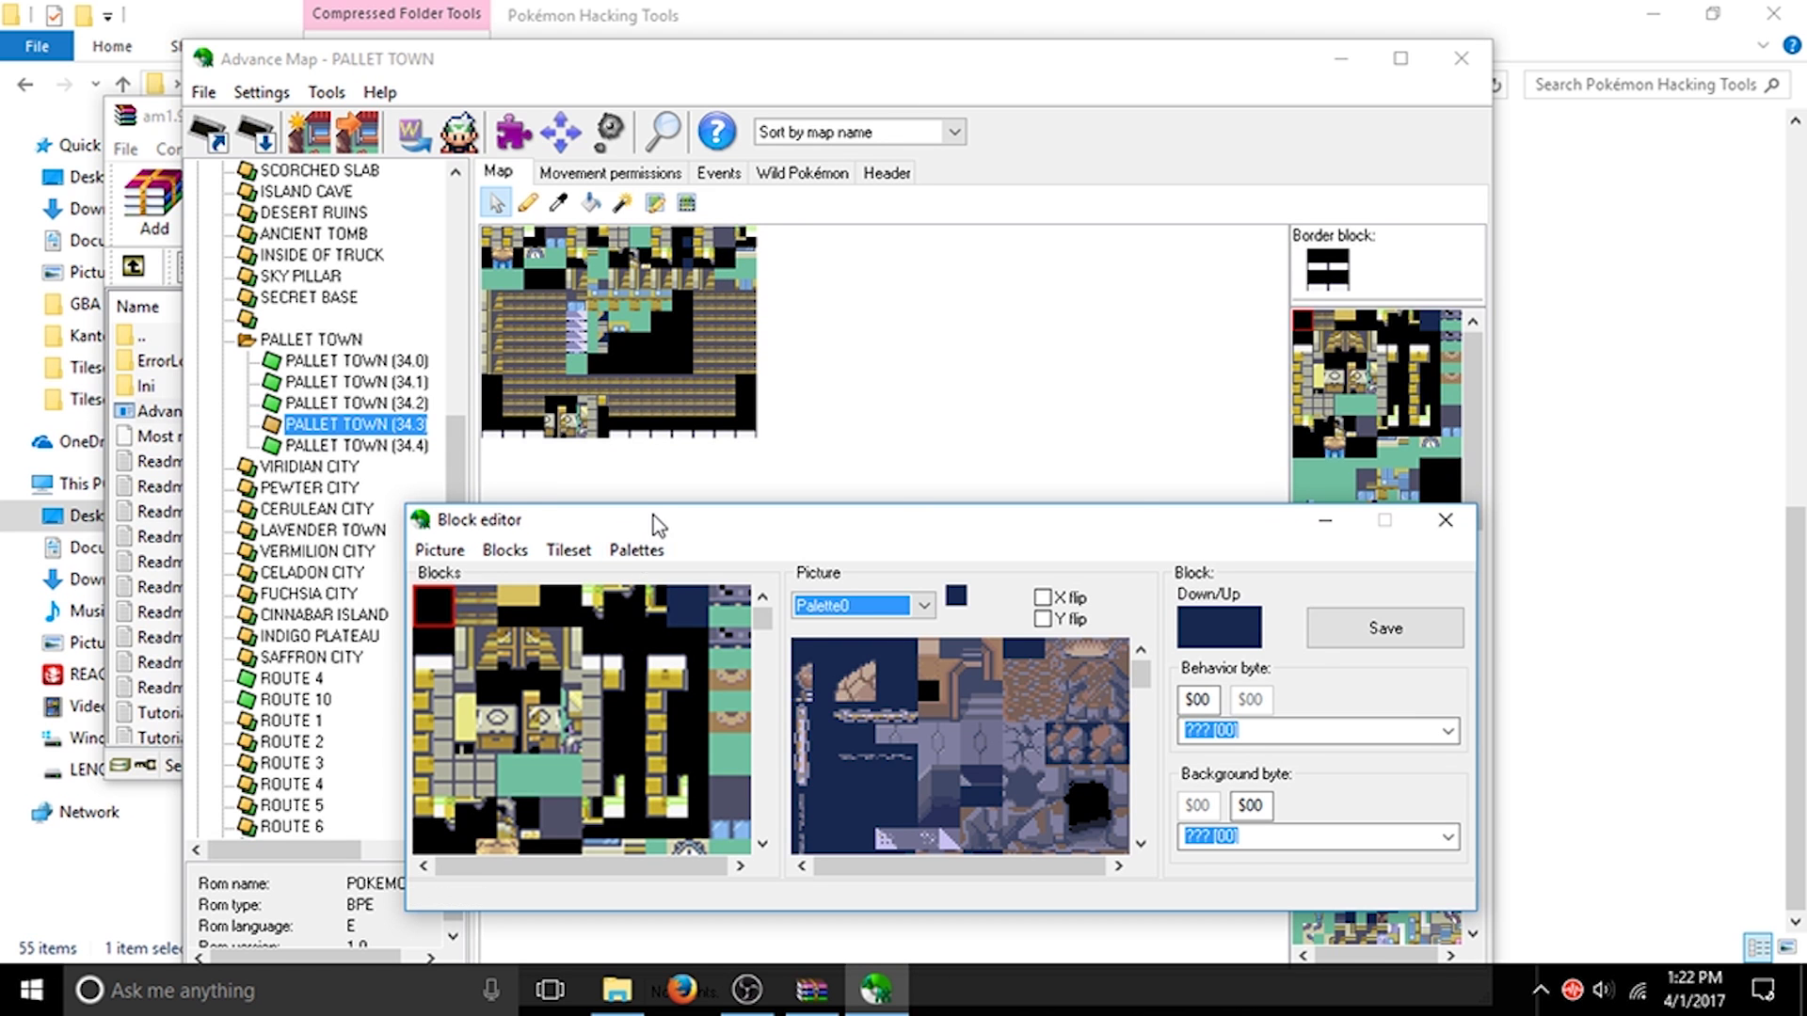
pyautogui.moveTo(653, 516); pyautogui.dragTo(579, 312)
pyautogui.click(491, 350)
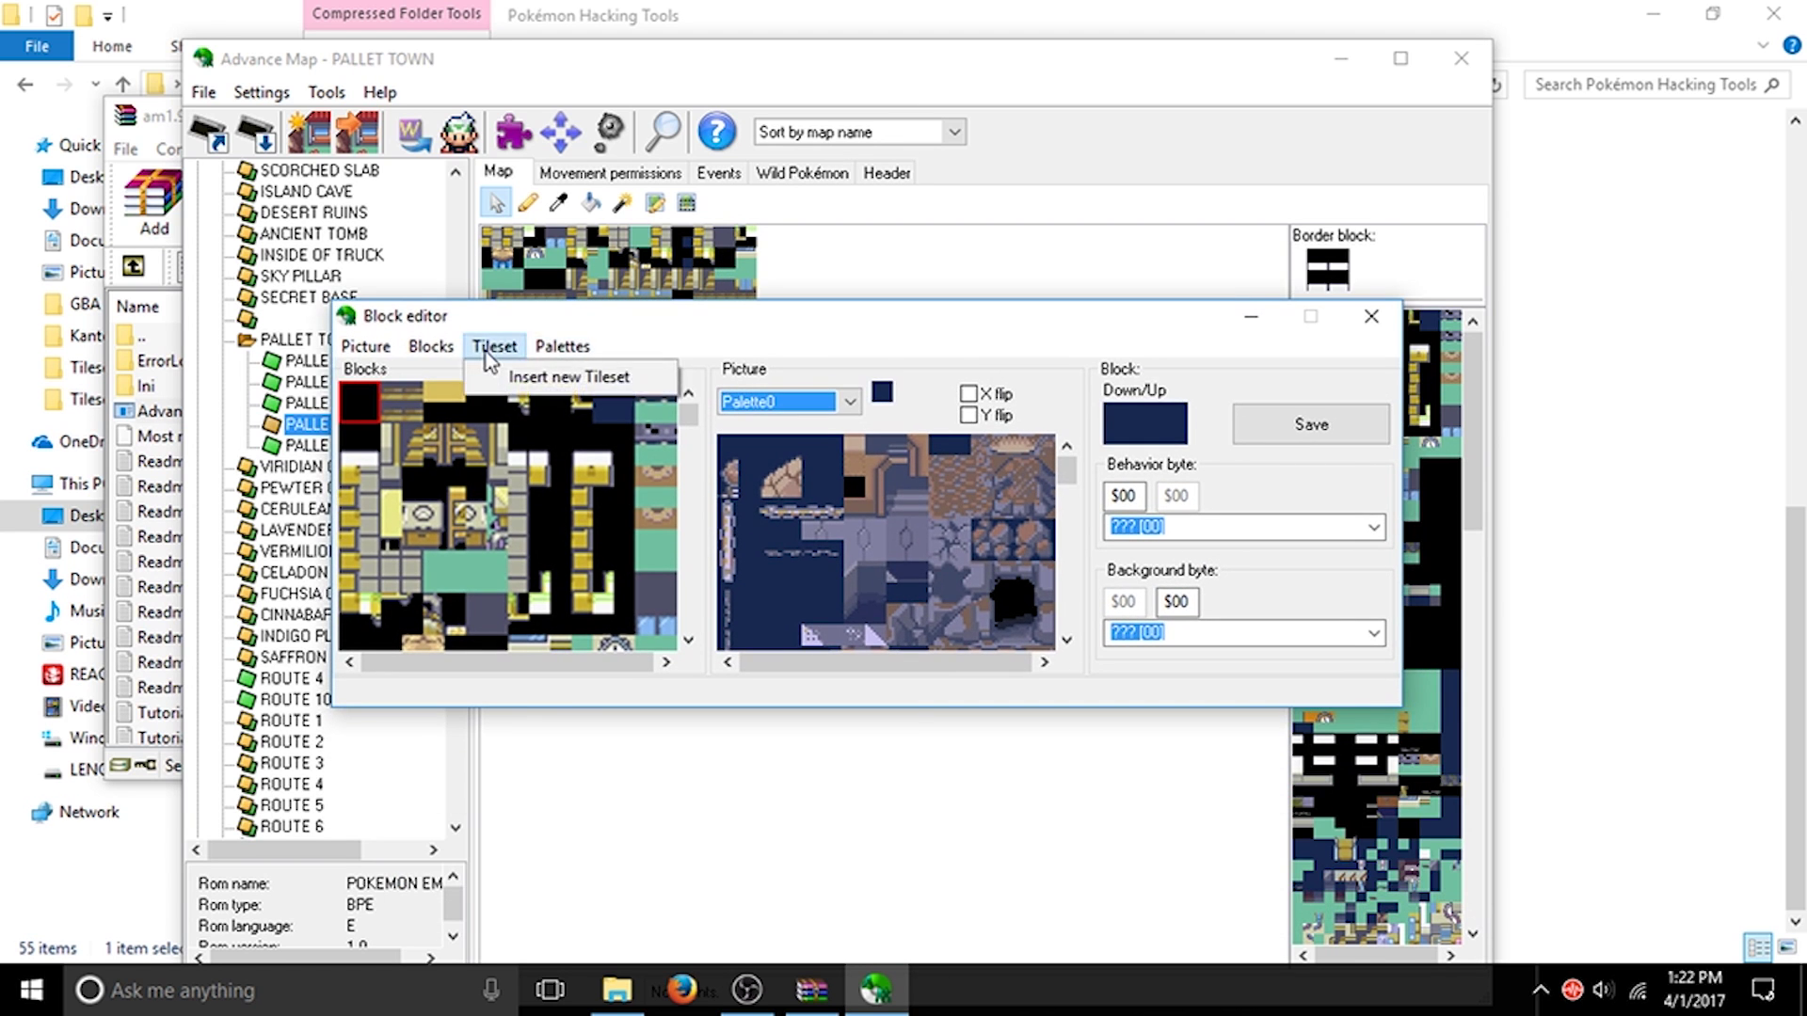
# Step: Insert a new blank 1st-part tileset, then close the Block editor
pyautogui.click(537, 377)
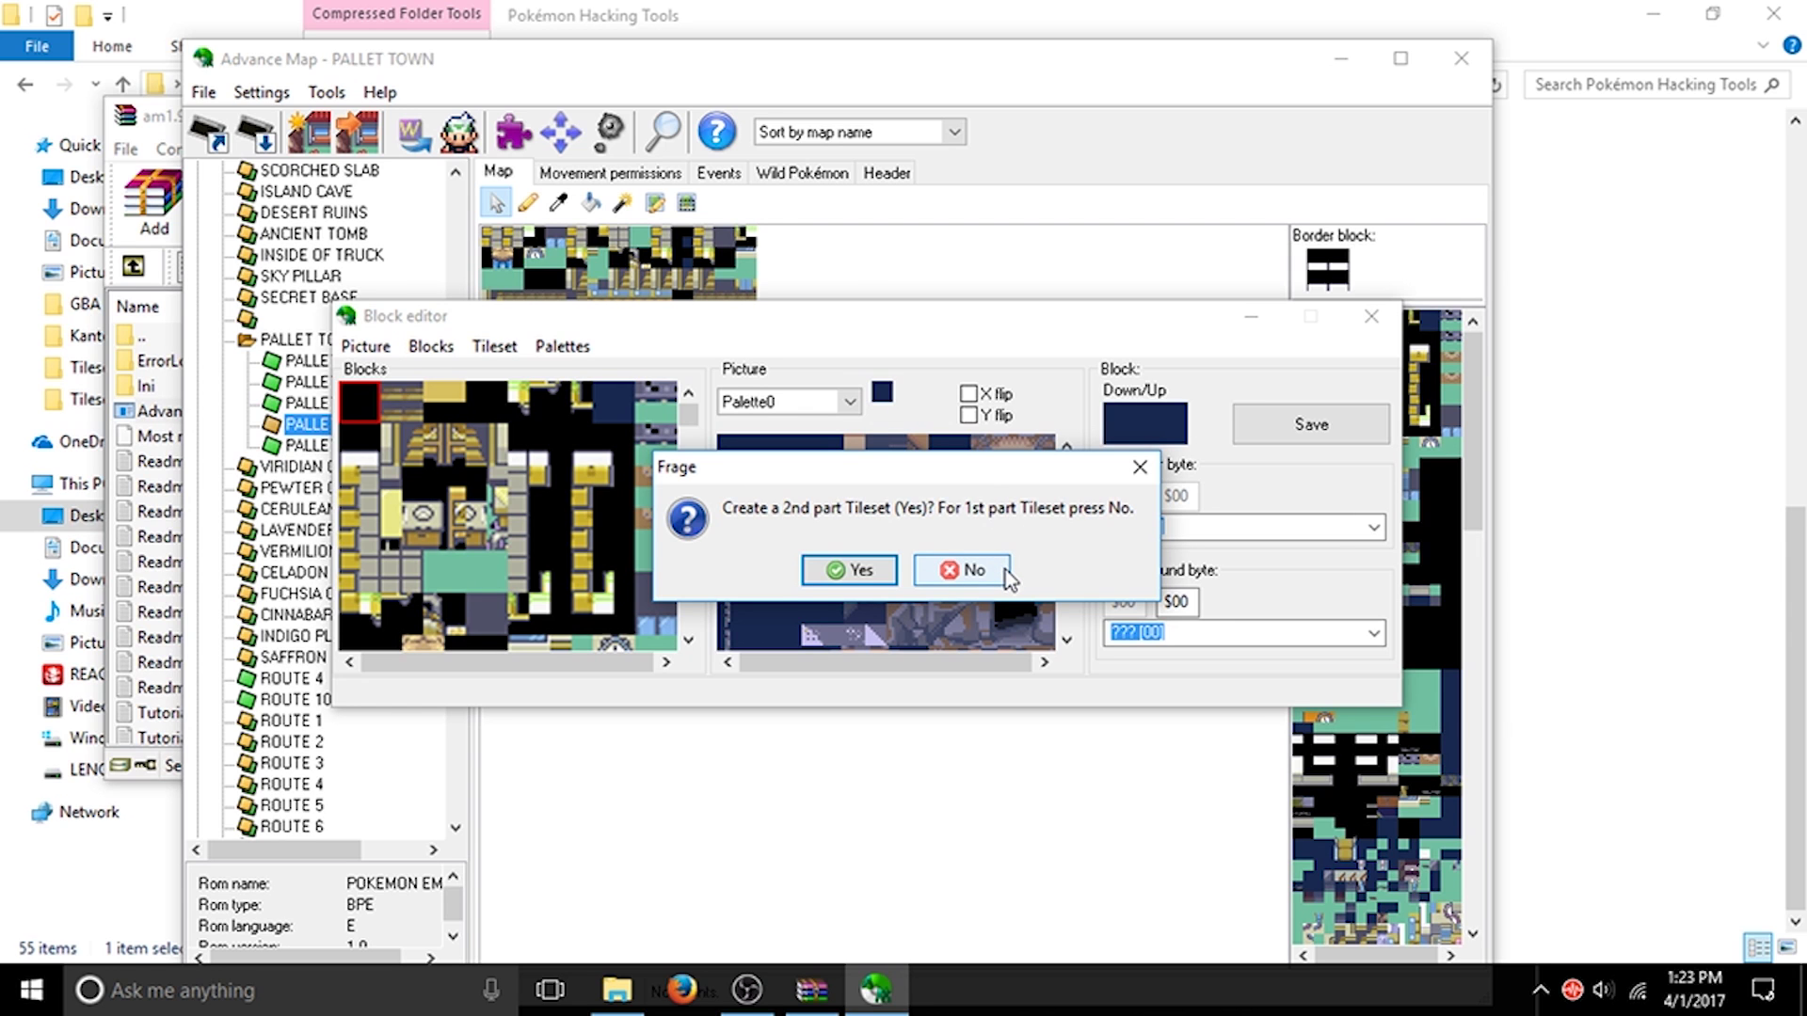
pyautogui.click(962, 570)
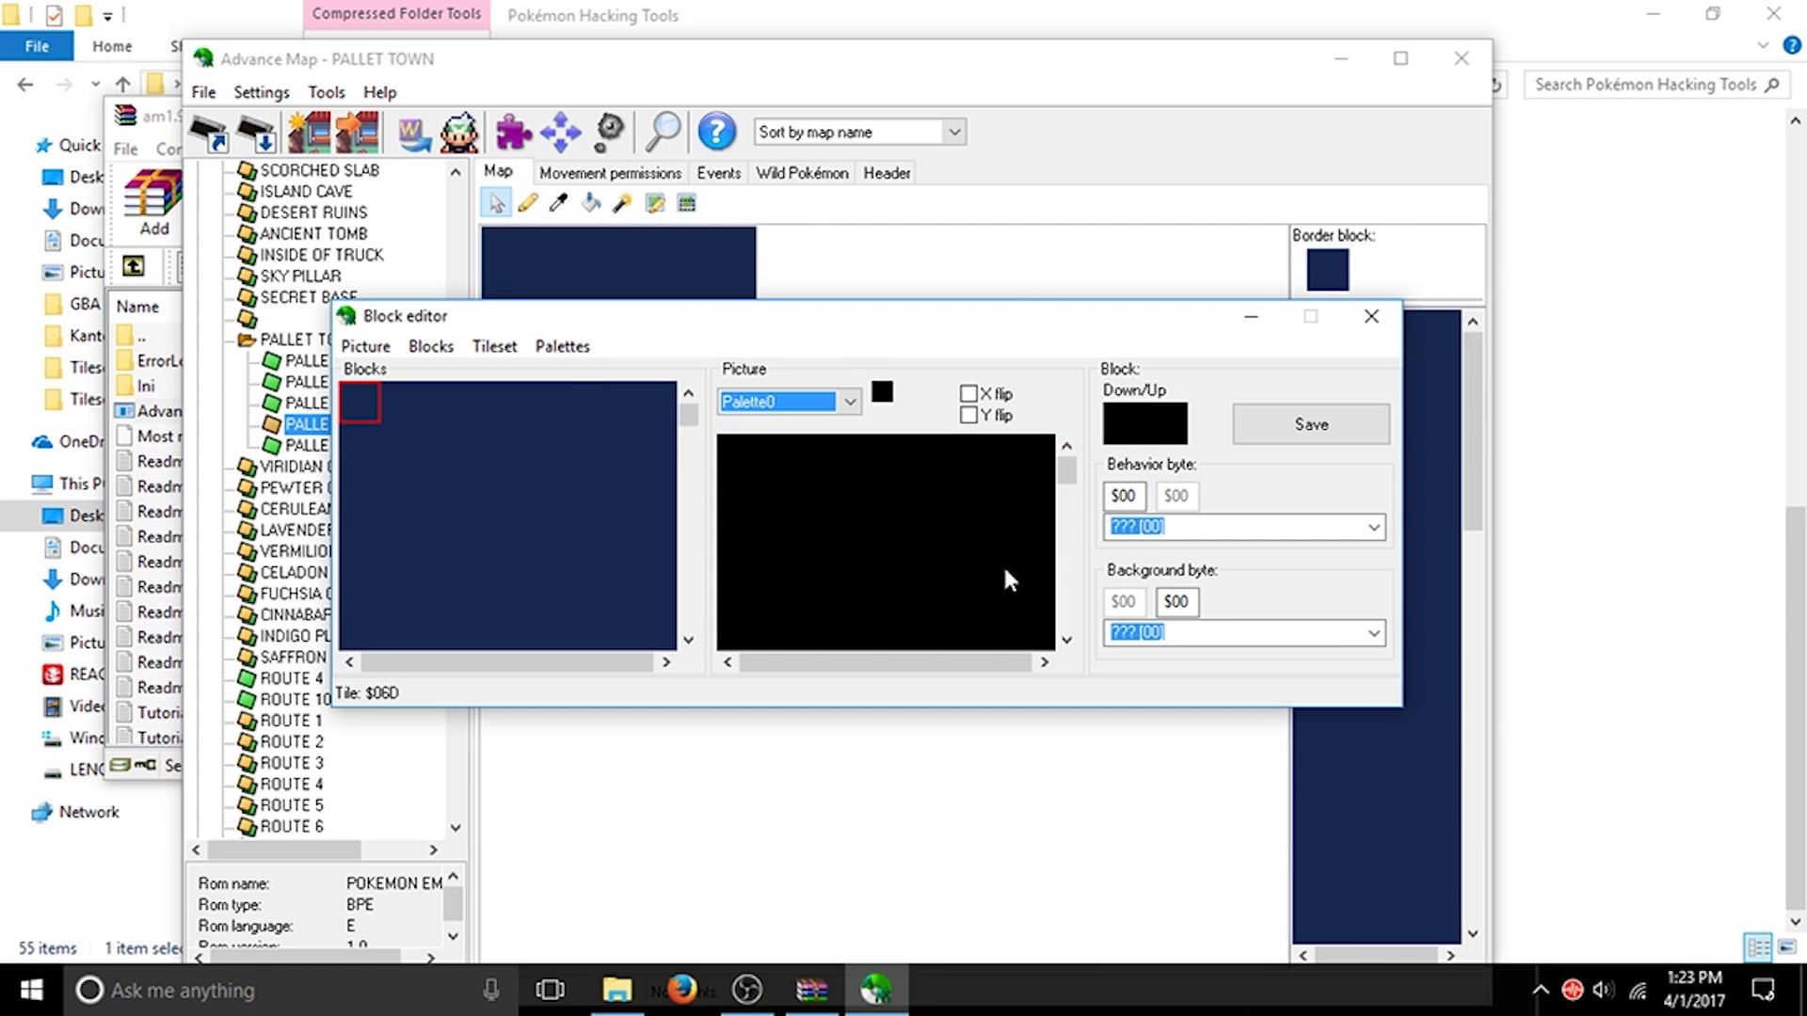
pyautogui.moveTo(1067, 468); pyautogui.dragTo(1082, 422)
pyautogui.click(1372, 319)
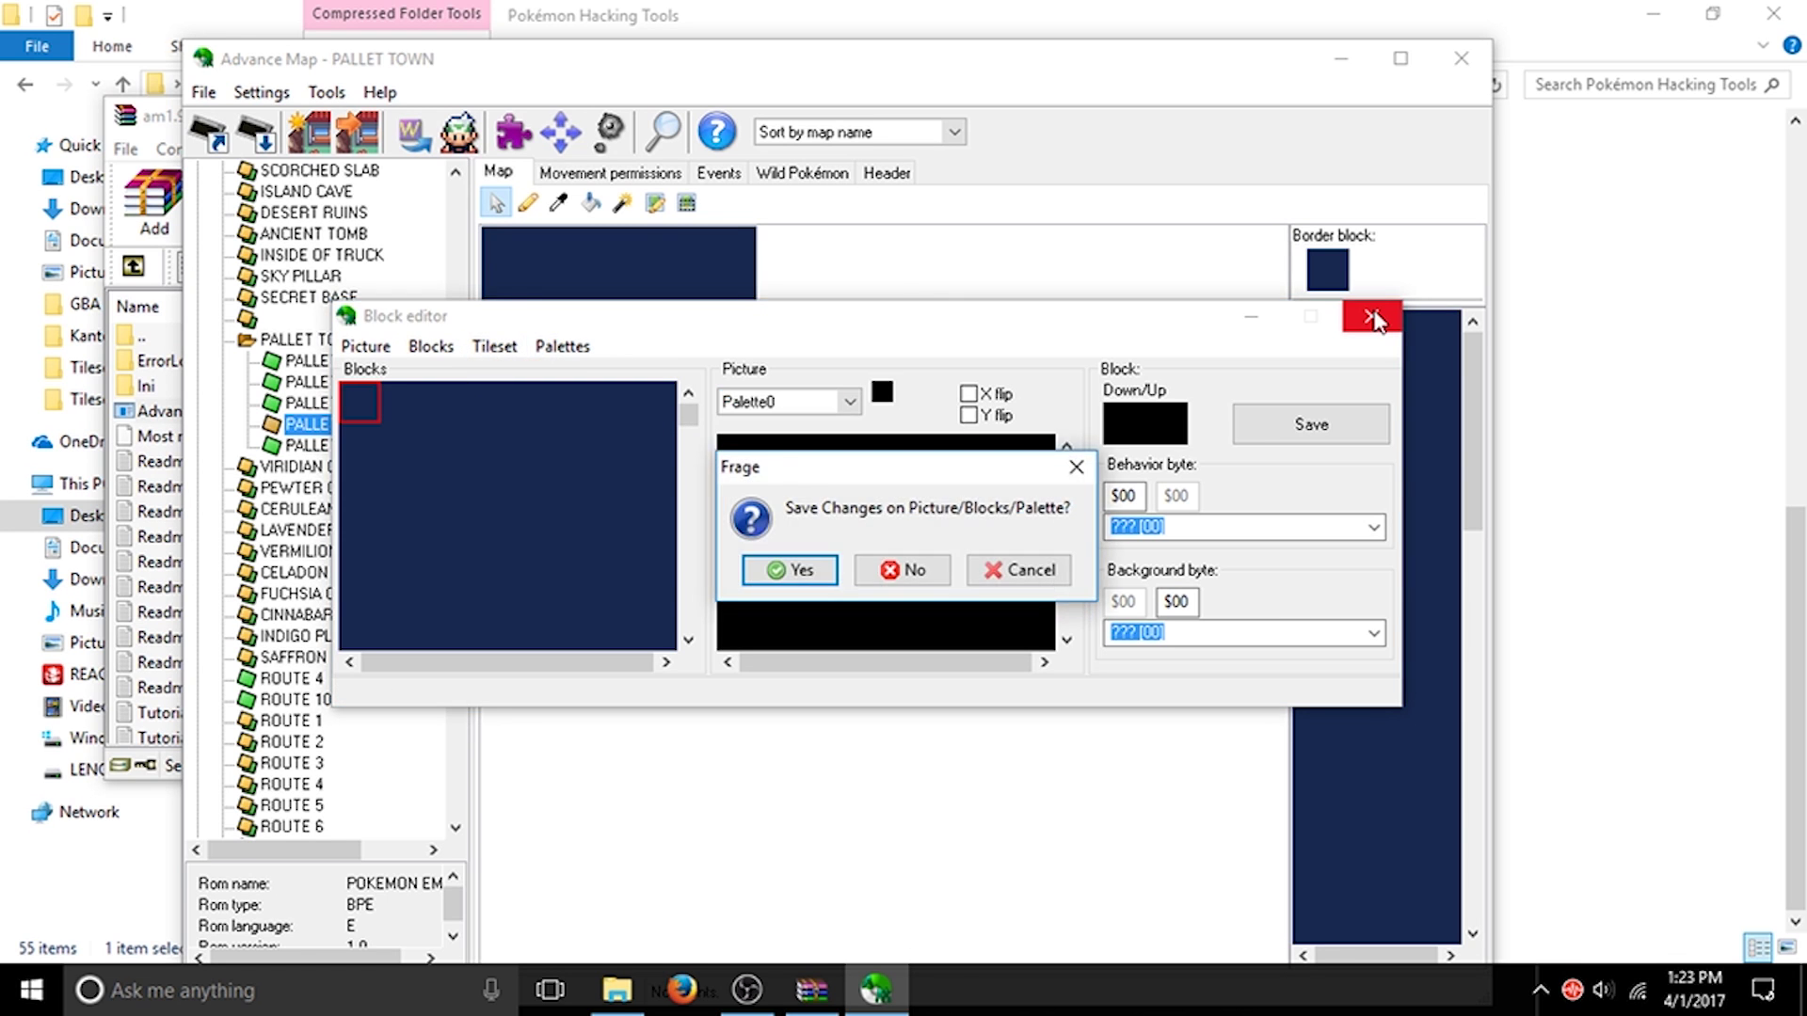
# Step: Save the changes as tileset 70458 and open Firered Tiles in Emerald INSIDE.txt in Notepad
pyautogui.click(821, 574)
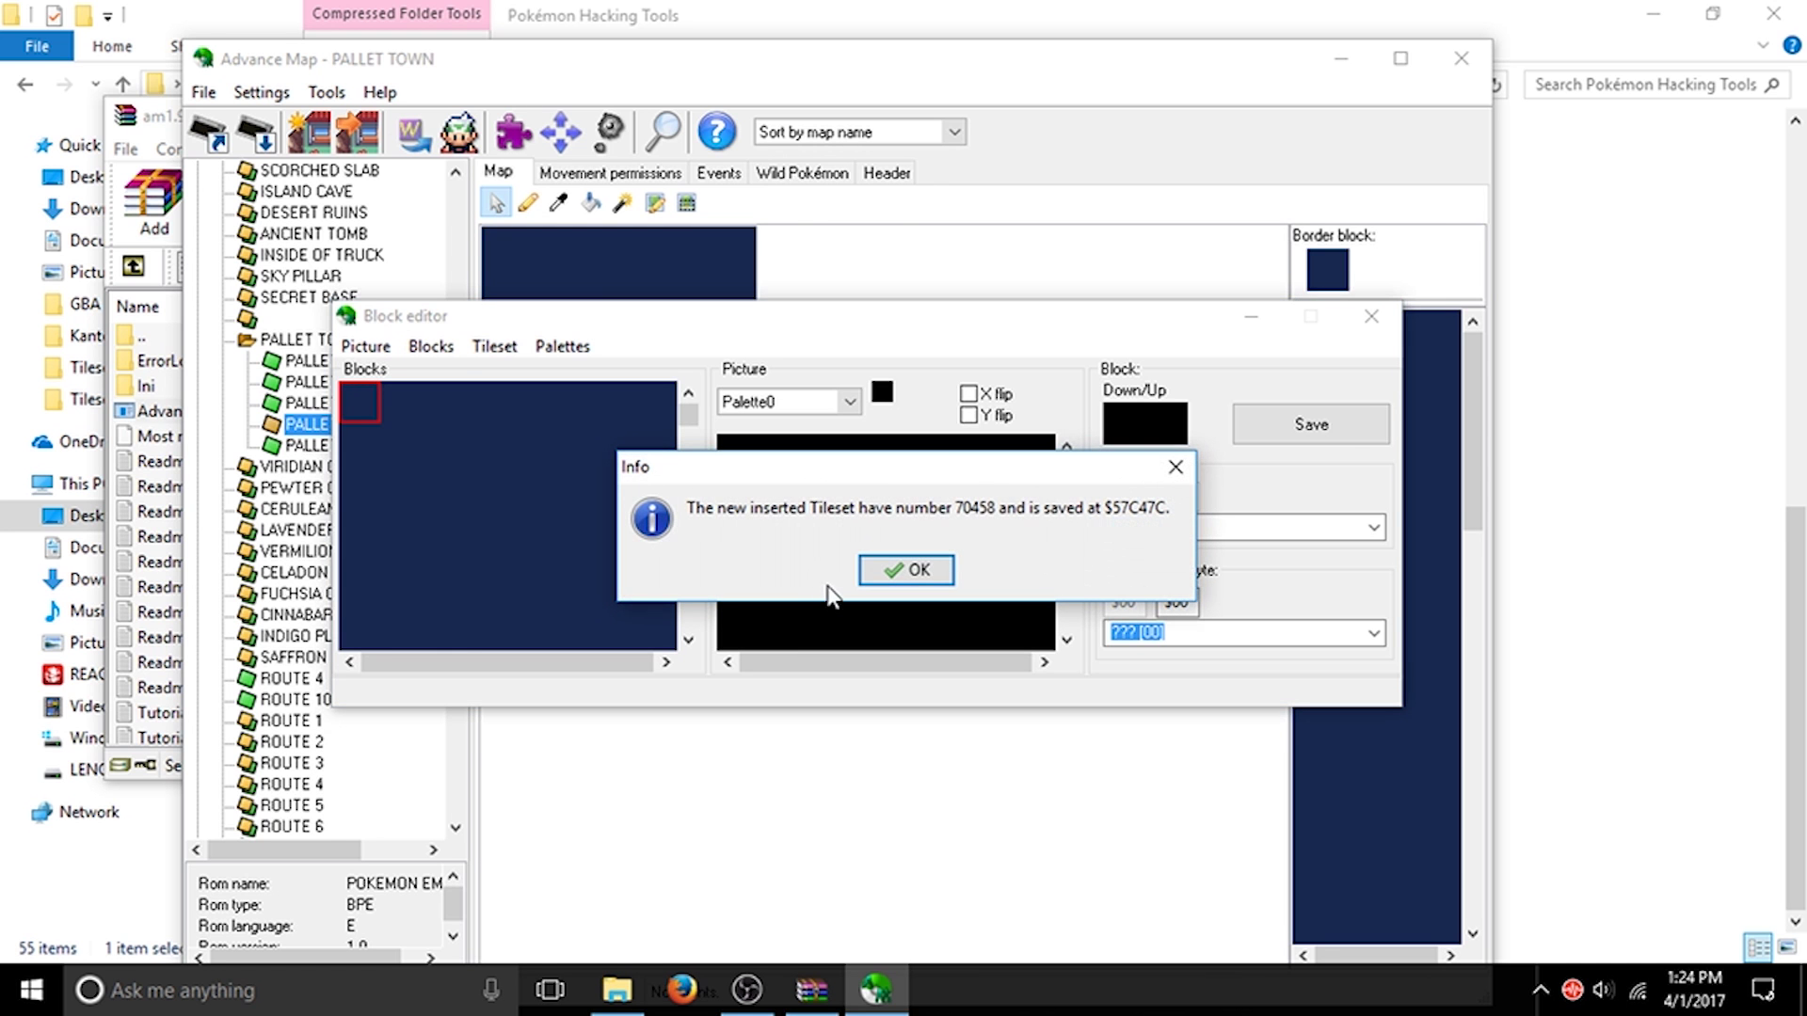
pyautogui.press('super')
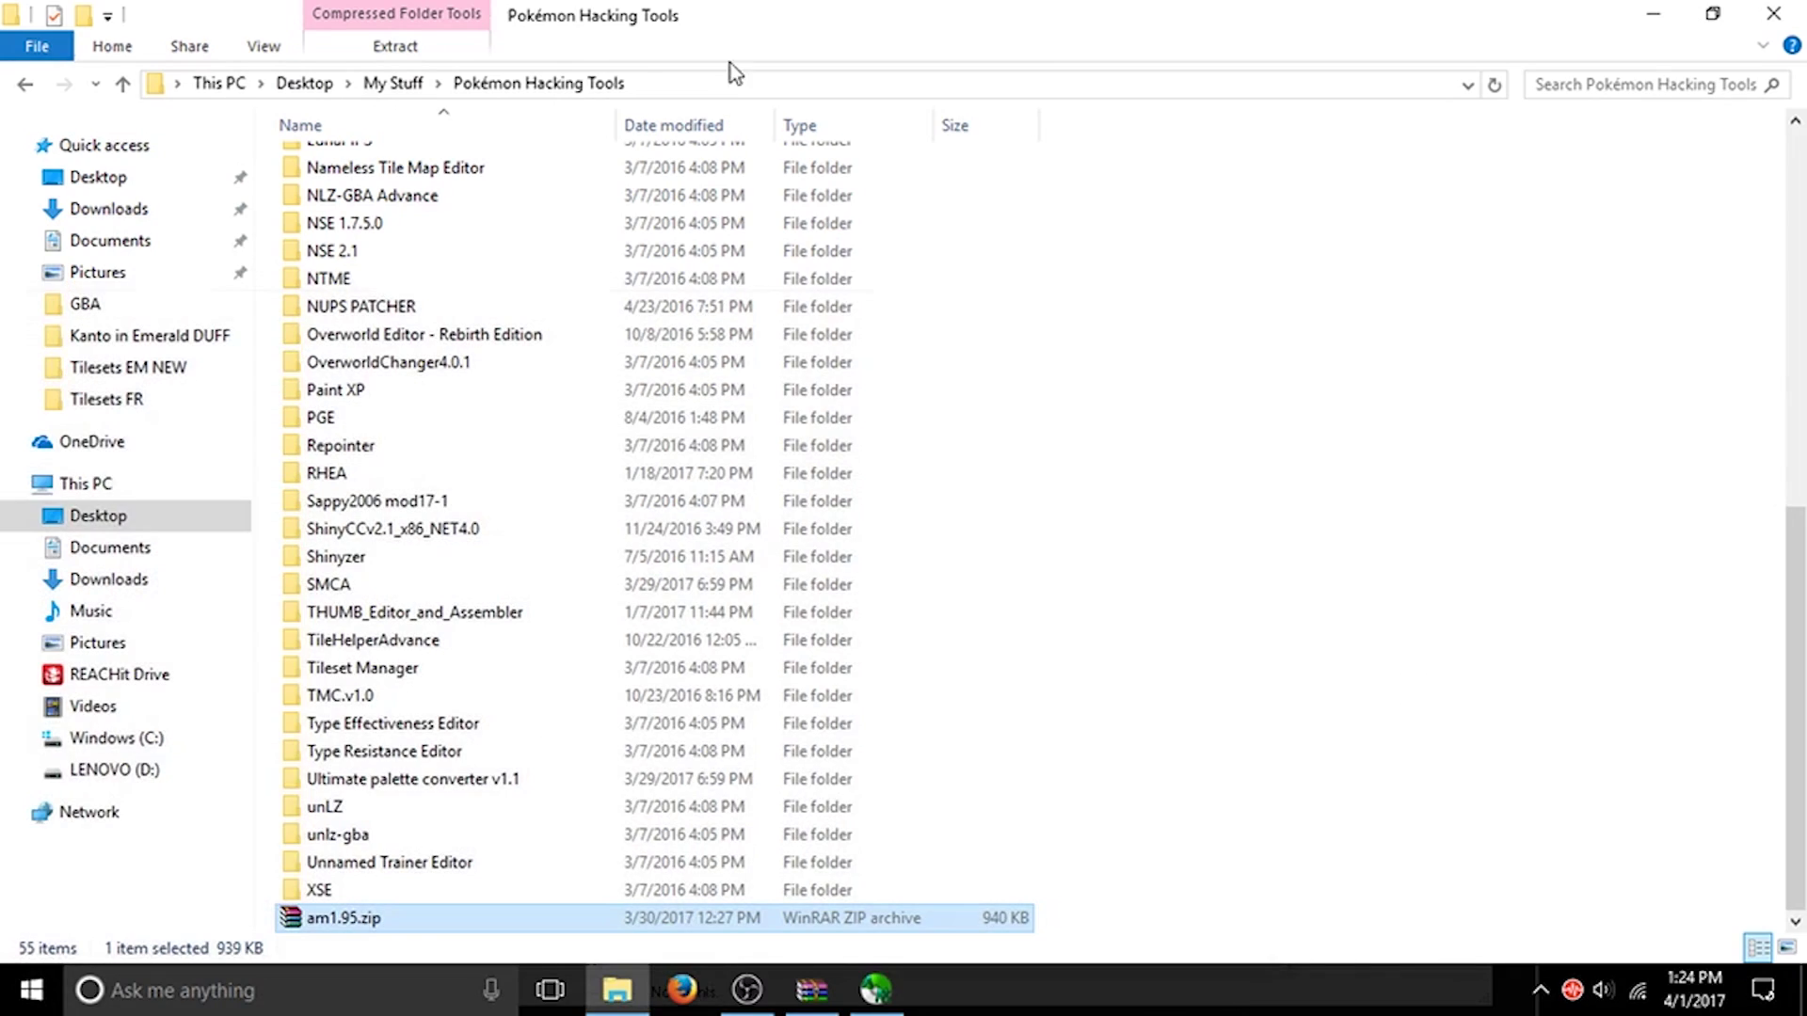
pyautogui.click(128, 337)
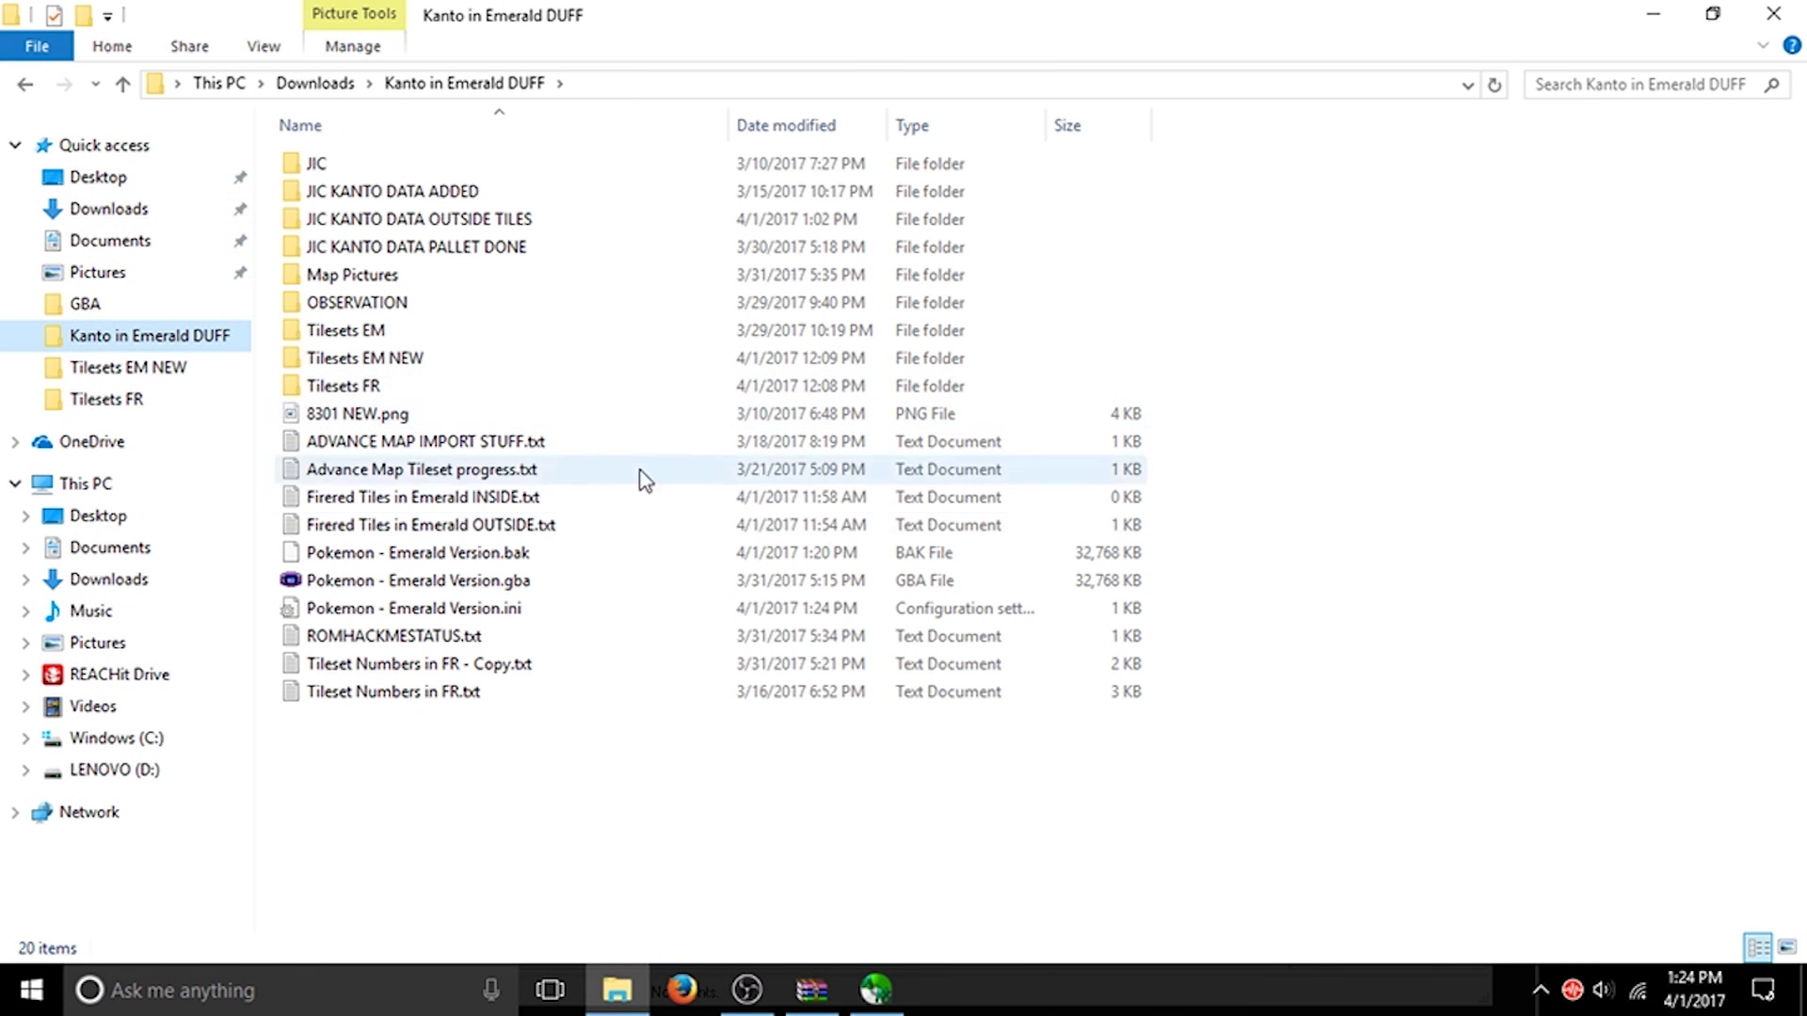
pyautogui.click(539, 499)
pyautogui.doubleClick(540, 499)
pyautogui.moveTo(523, 141); pyautogui.dragTo(1563, 139)
# Step: Type 'Tileset12: 70458' into the notes file, checking the number in AdvanceMap's Info dialog
pyautogui.write('Tileset')
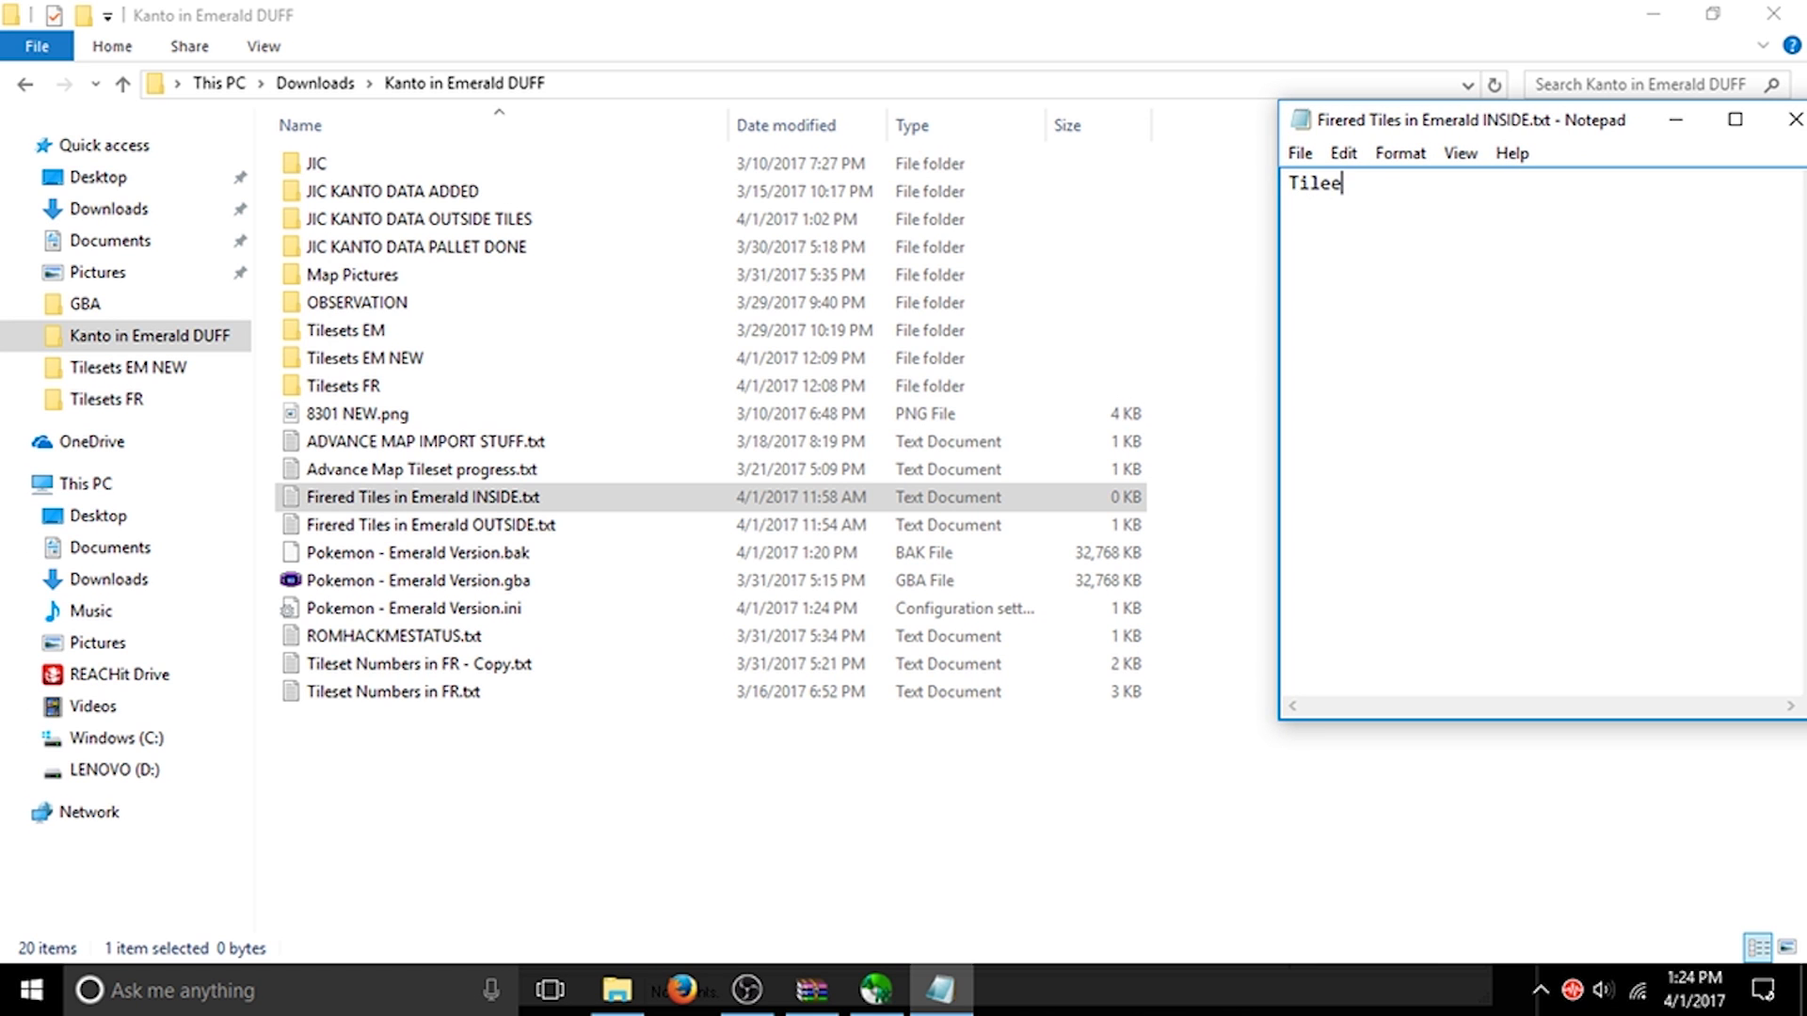
pyautogui.write('12:')
pyautogui.click(876, 988)
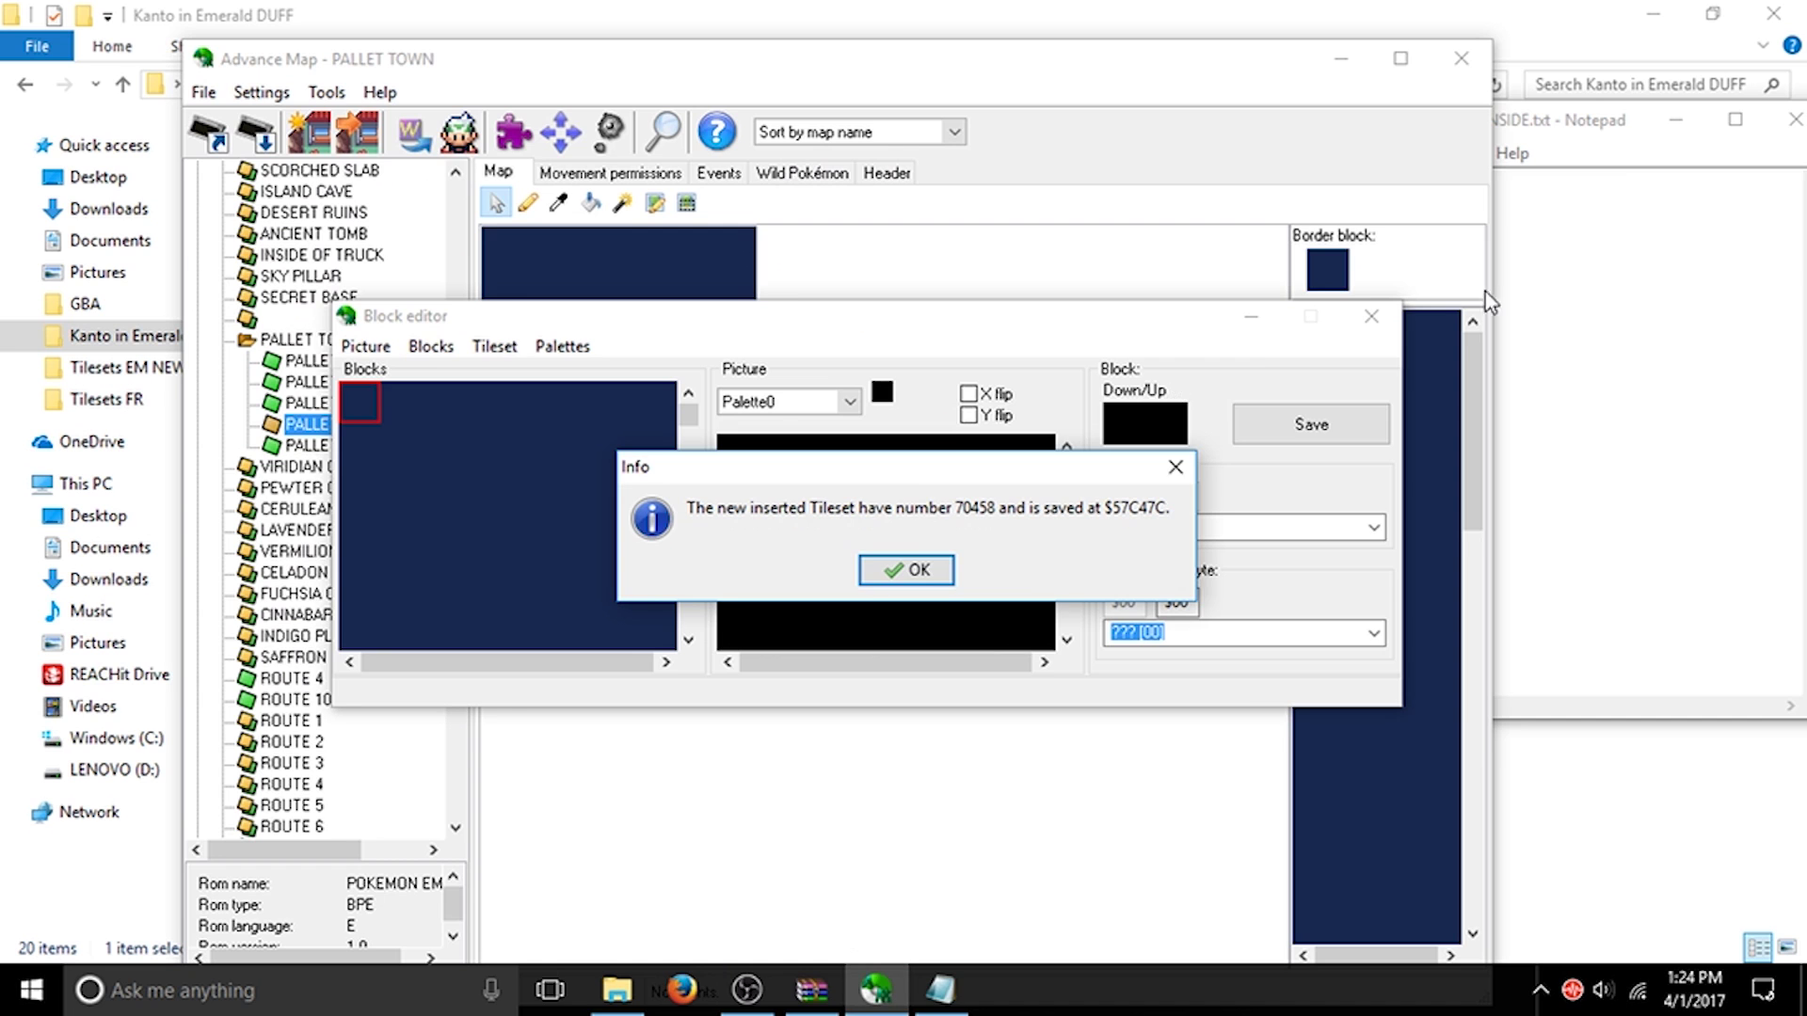
pyautogui.moveTo(1584, 139); pyautogui.dragTo(1540, 182)
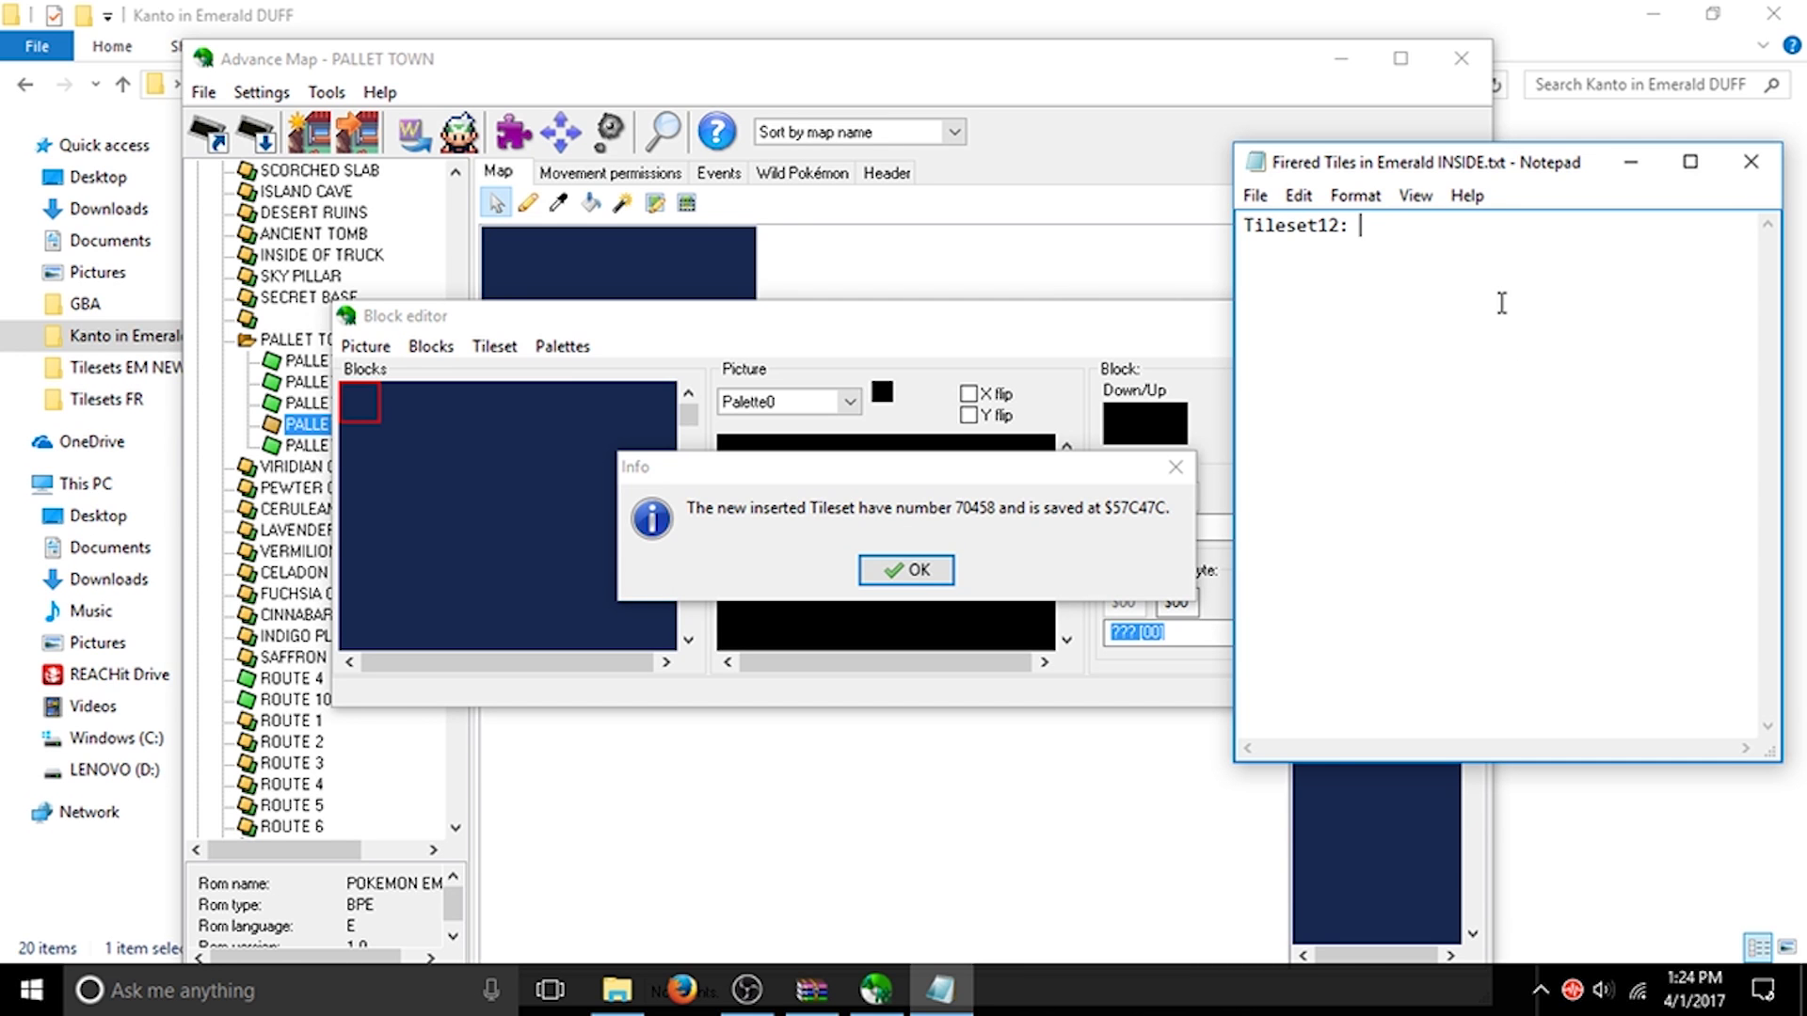
pyautogui.write('70458')
# Step: Dismiss the info message, save changes while switching to PALLET TOWN (34.2), and close AdvanceMap
pyautogui.click(939, 565)
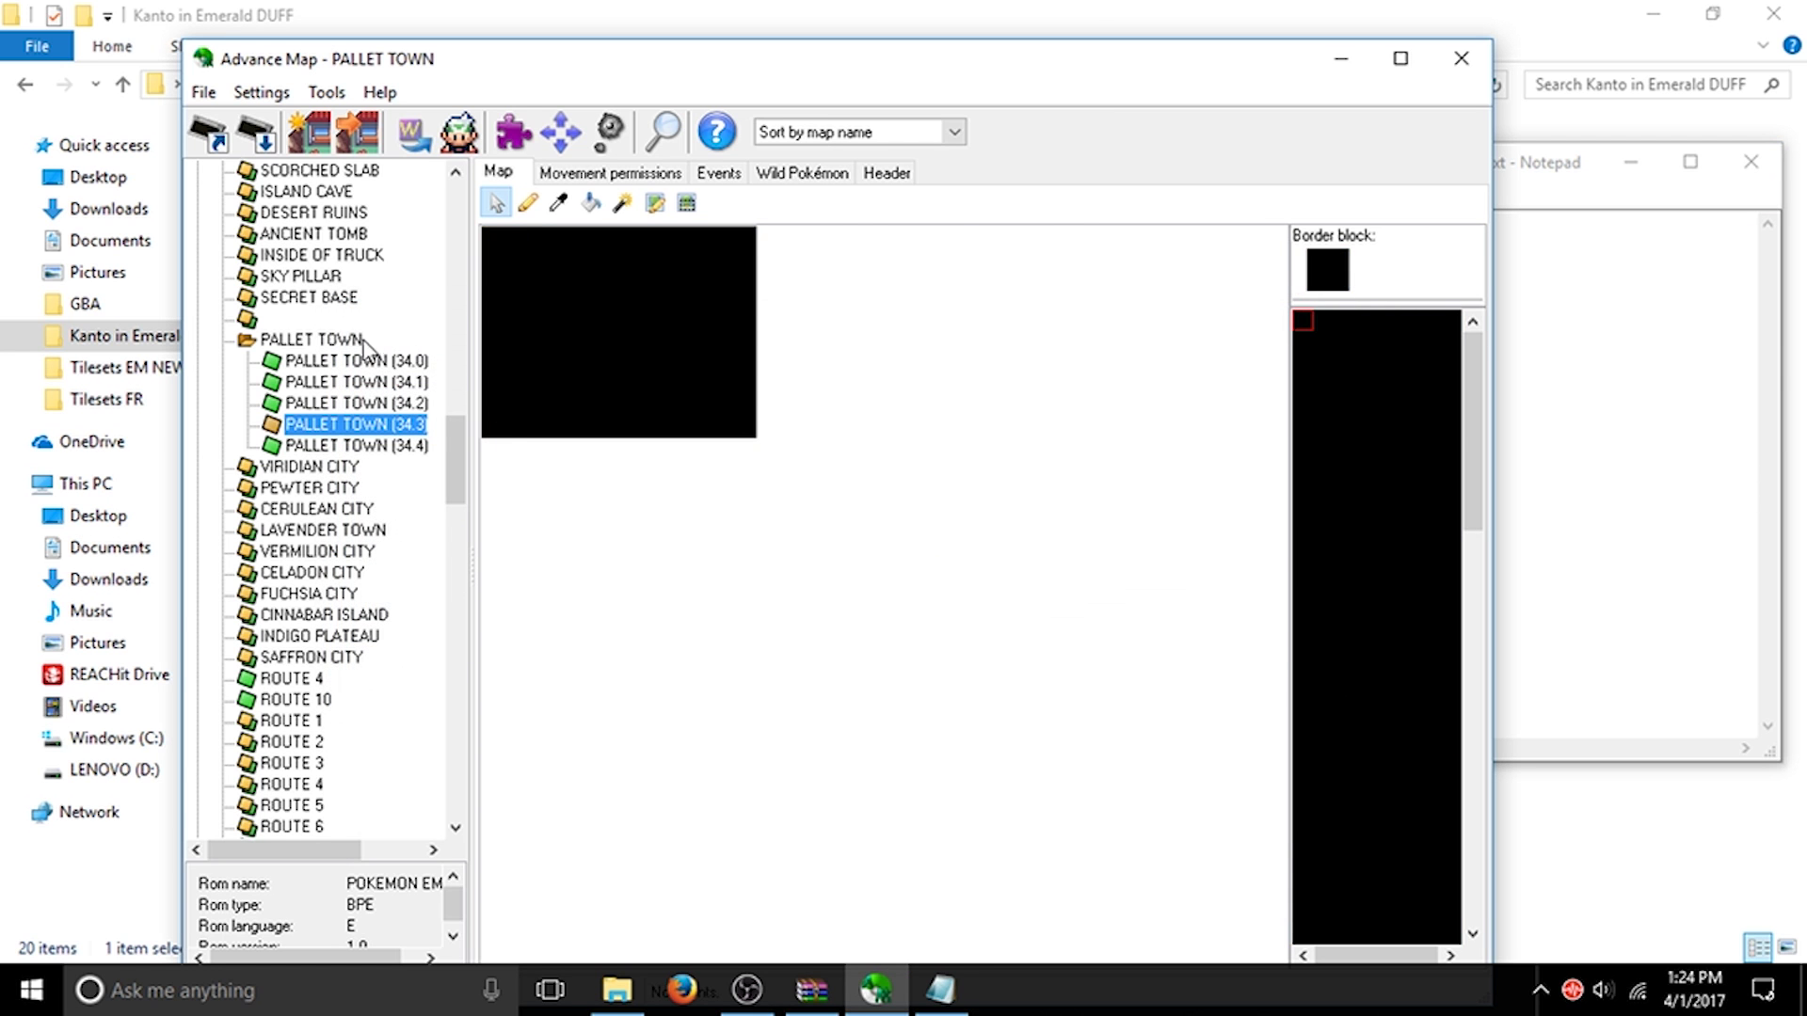
pyautogui.click(367, 405)
pyautogui.click(793, 571)
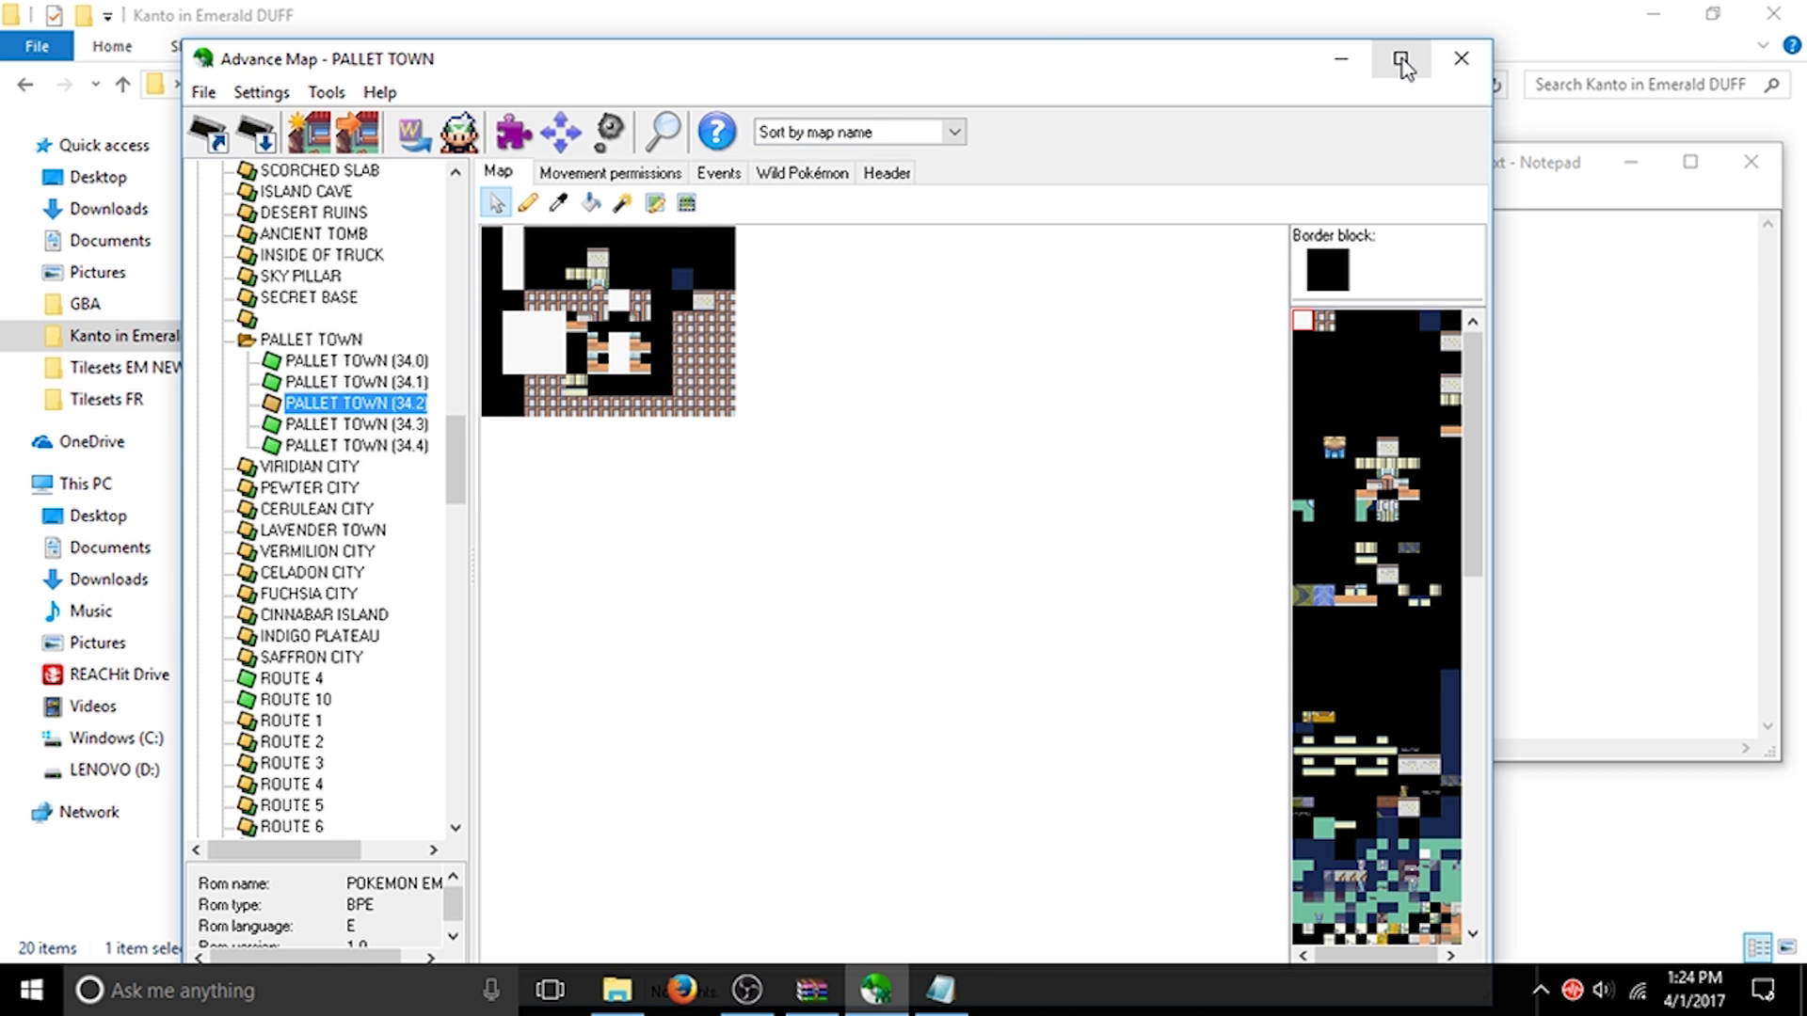
pyautogui.click(1449, 77)
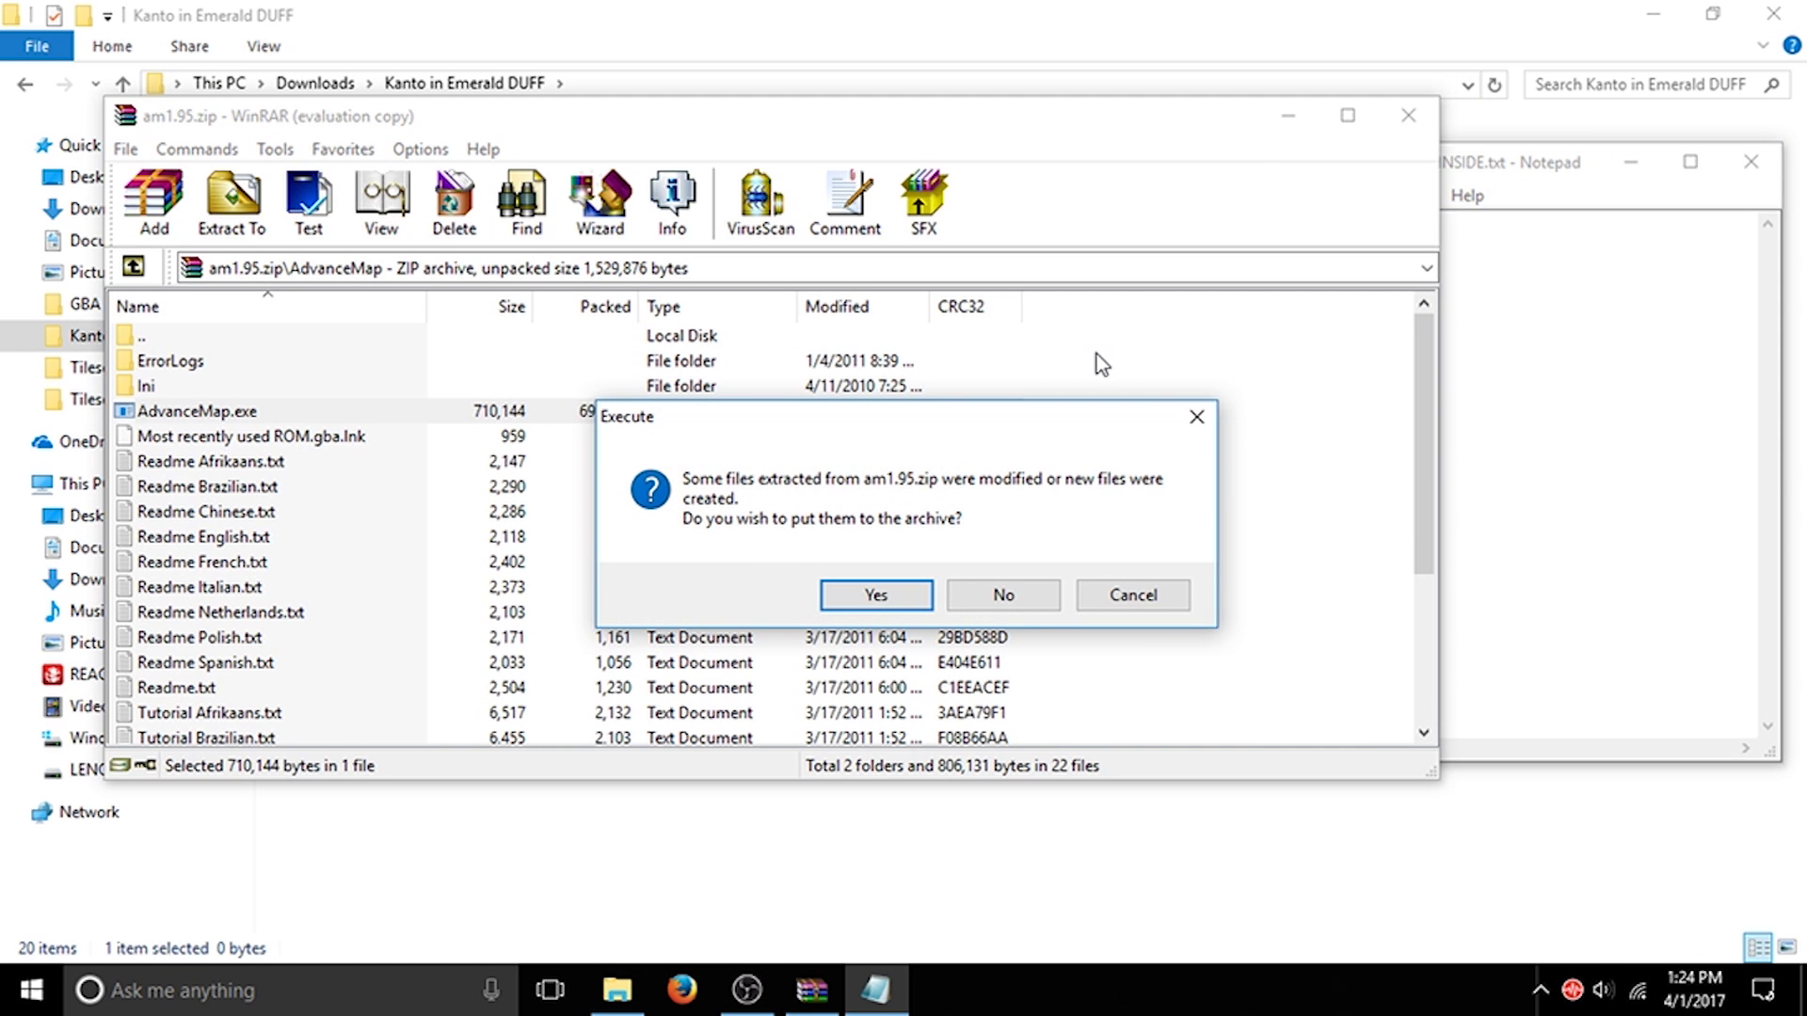
# Step: Decline WinRAR's archive update, close WinRAR, and go to the Pokémon Hacking Tools folder
pyautogui.click(1018, 595)
pyautogui.click(1408, 115)
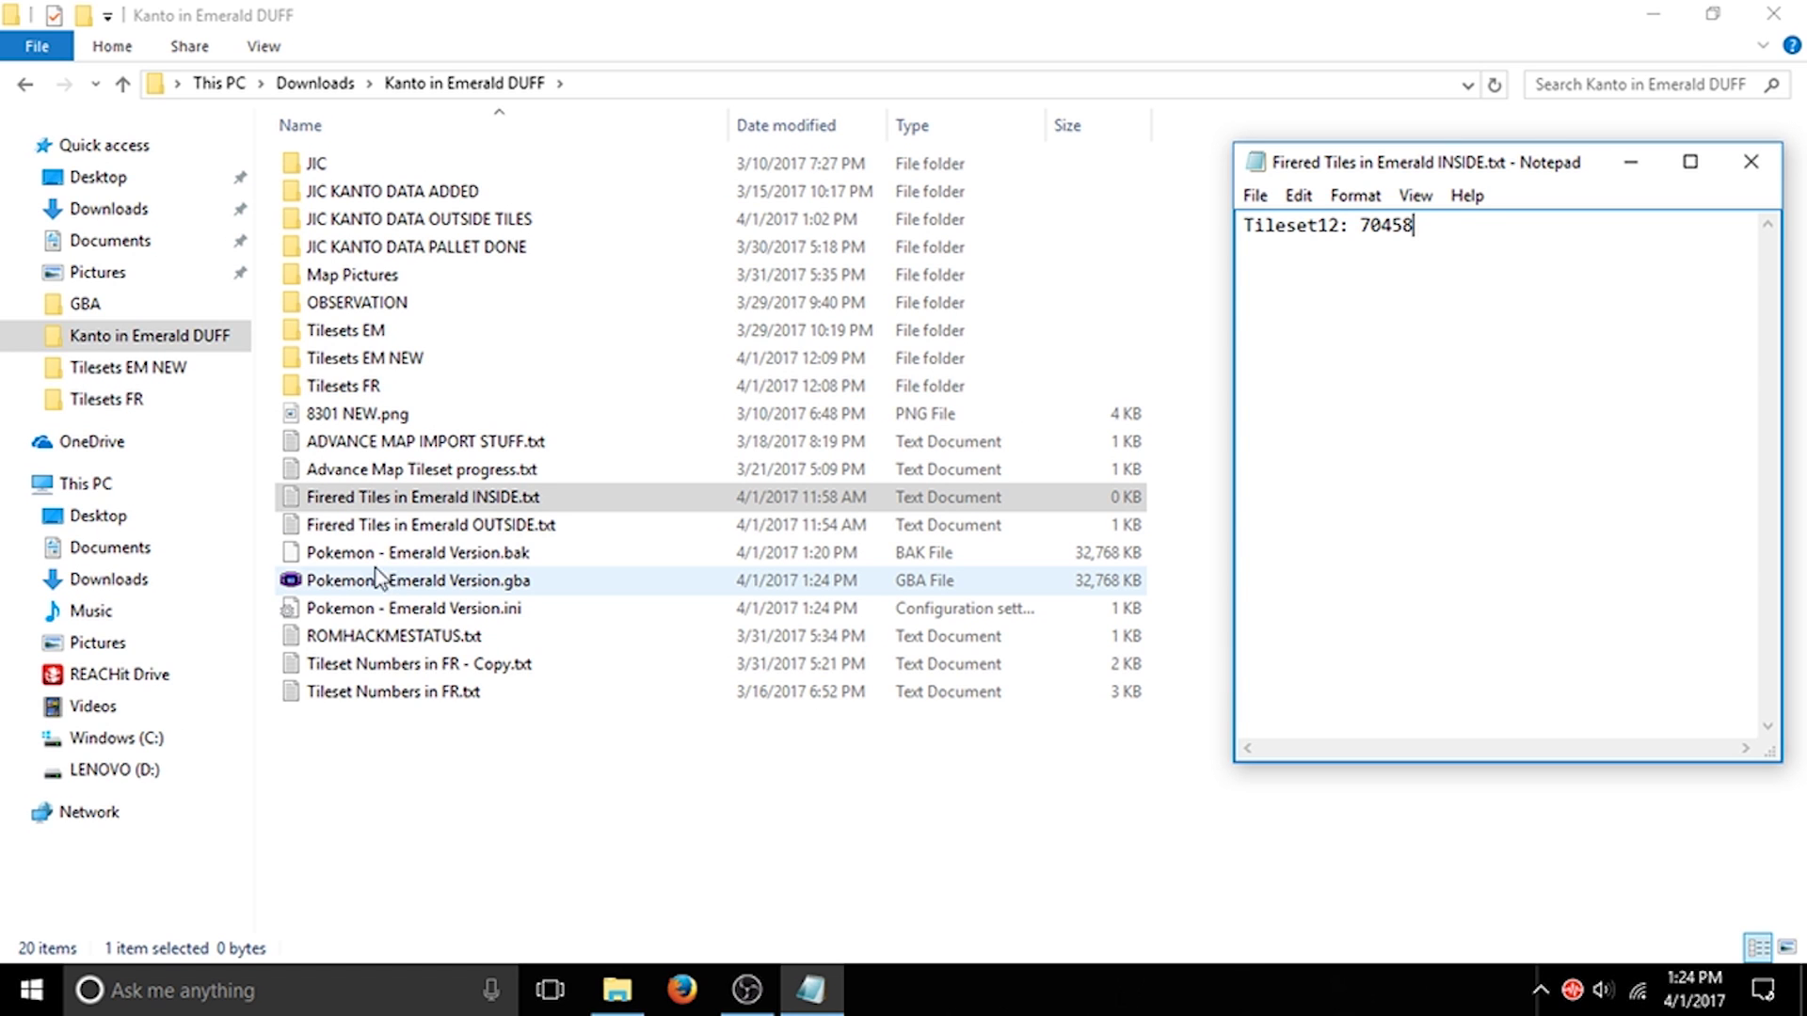
pyautogui.click(95, 83)
pyautogui.click(132, 153)
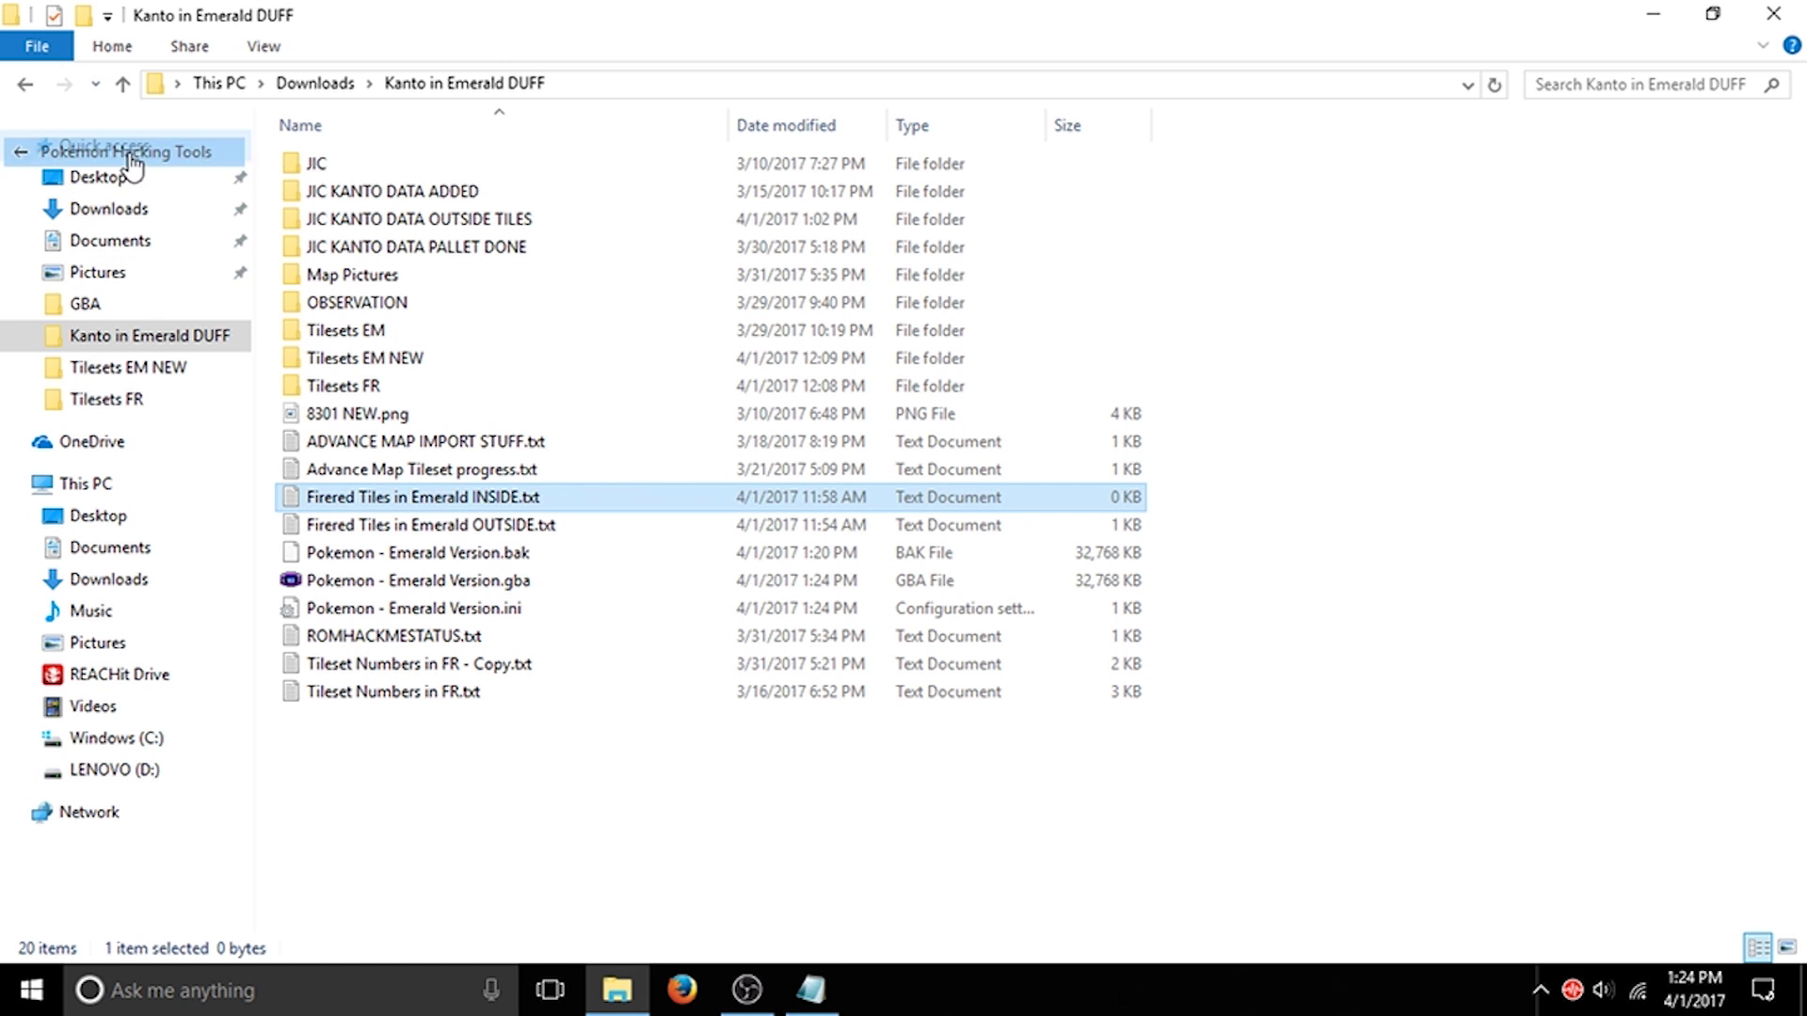
# Step: Launch AdvanceMap.exe from AdvanceMap1.92hacked > AdvanceMap 1.92
pyautogui.scroll(9, 489, 391)
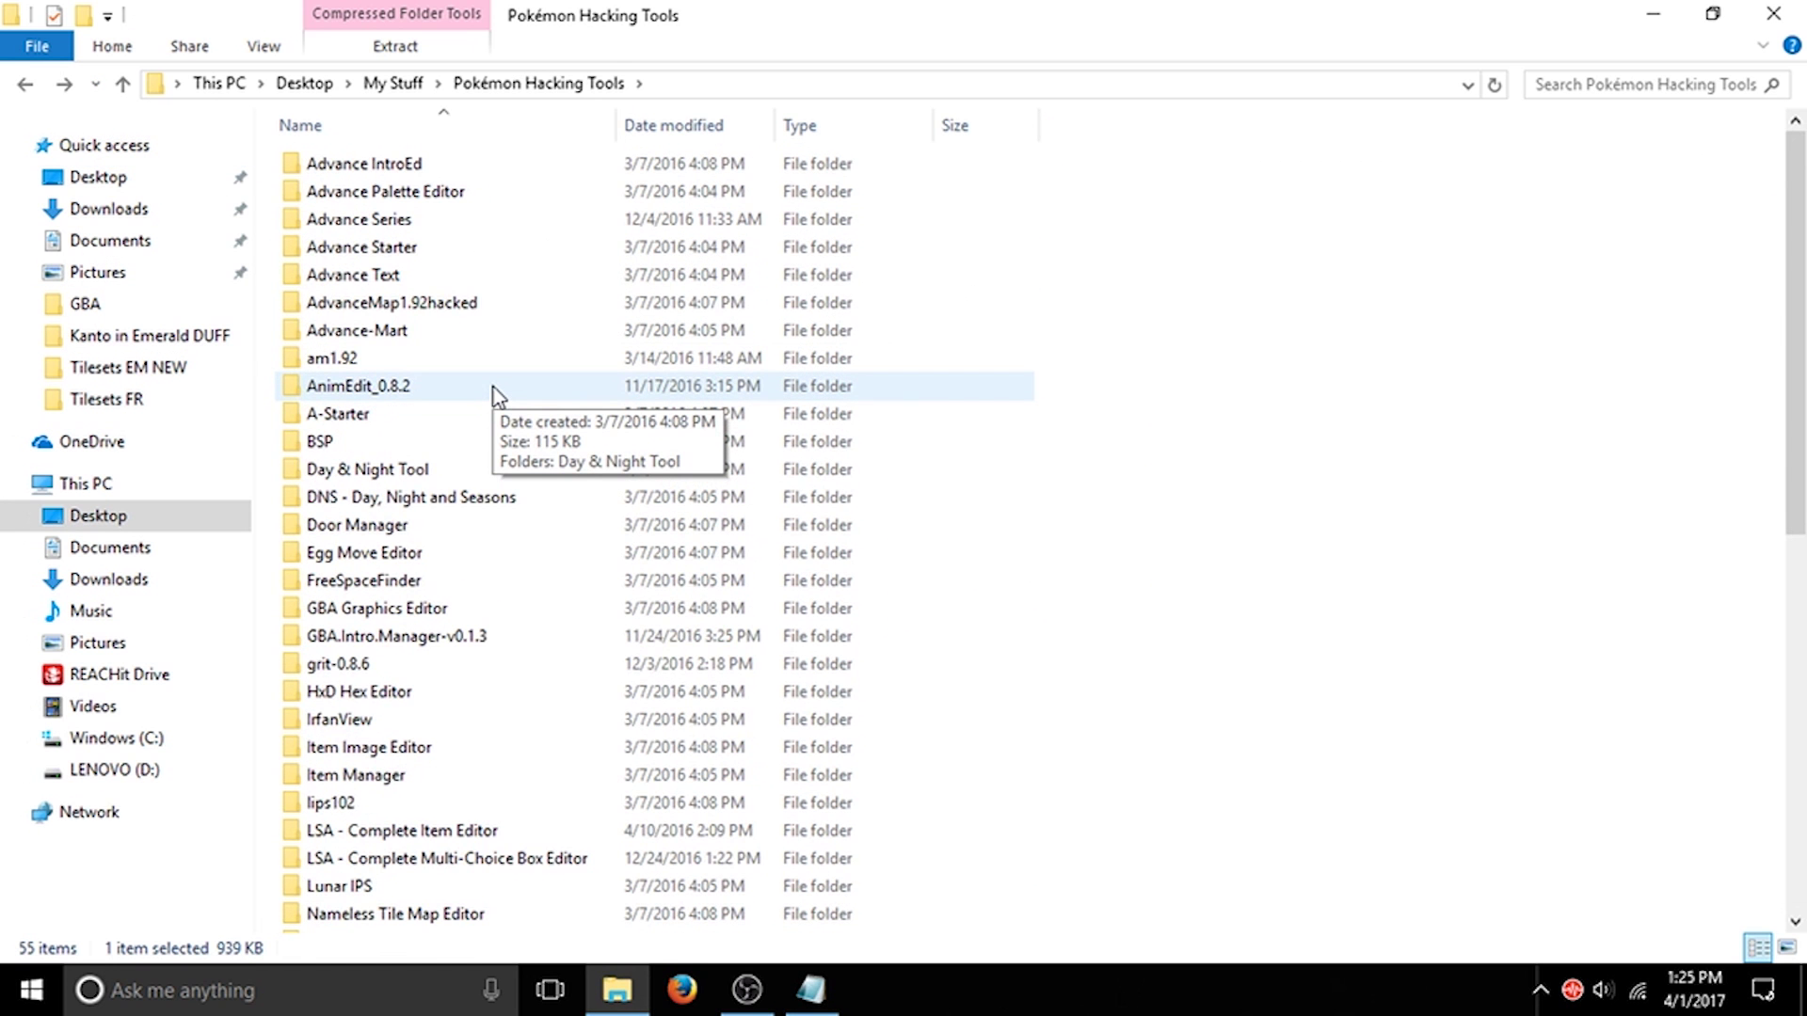
pyautogui.scroll(-9, 512, 847)
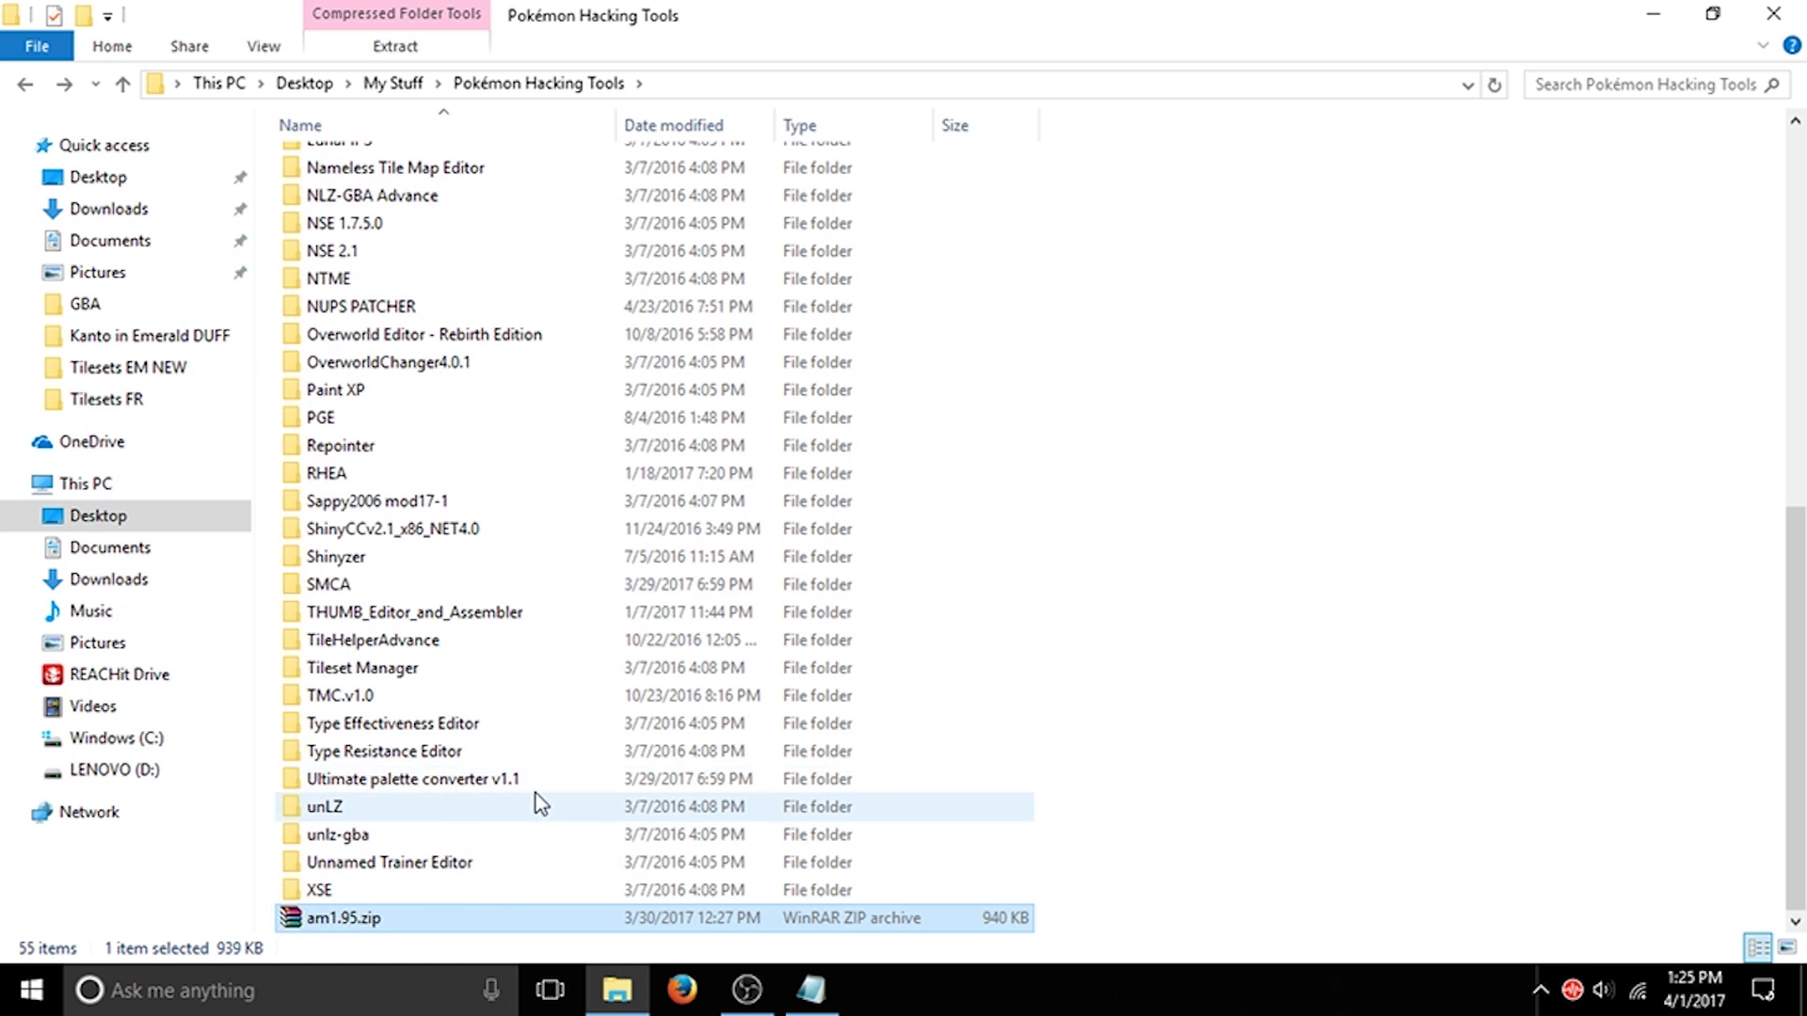
pyautogui.scroll(9, 542, 786)
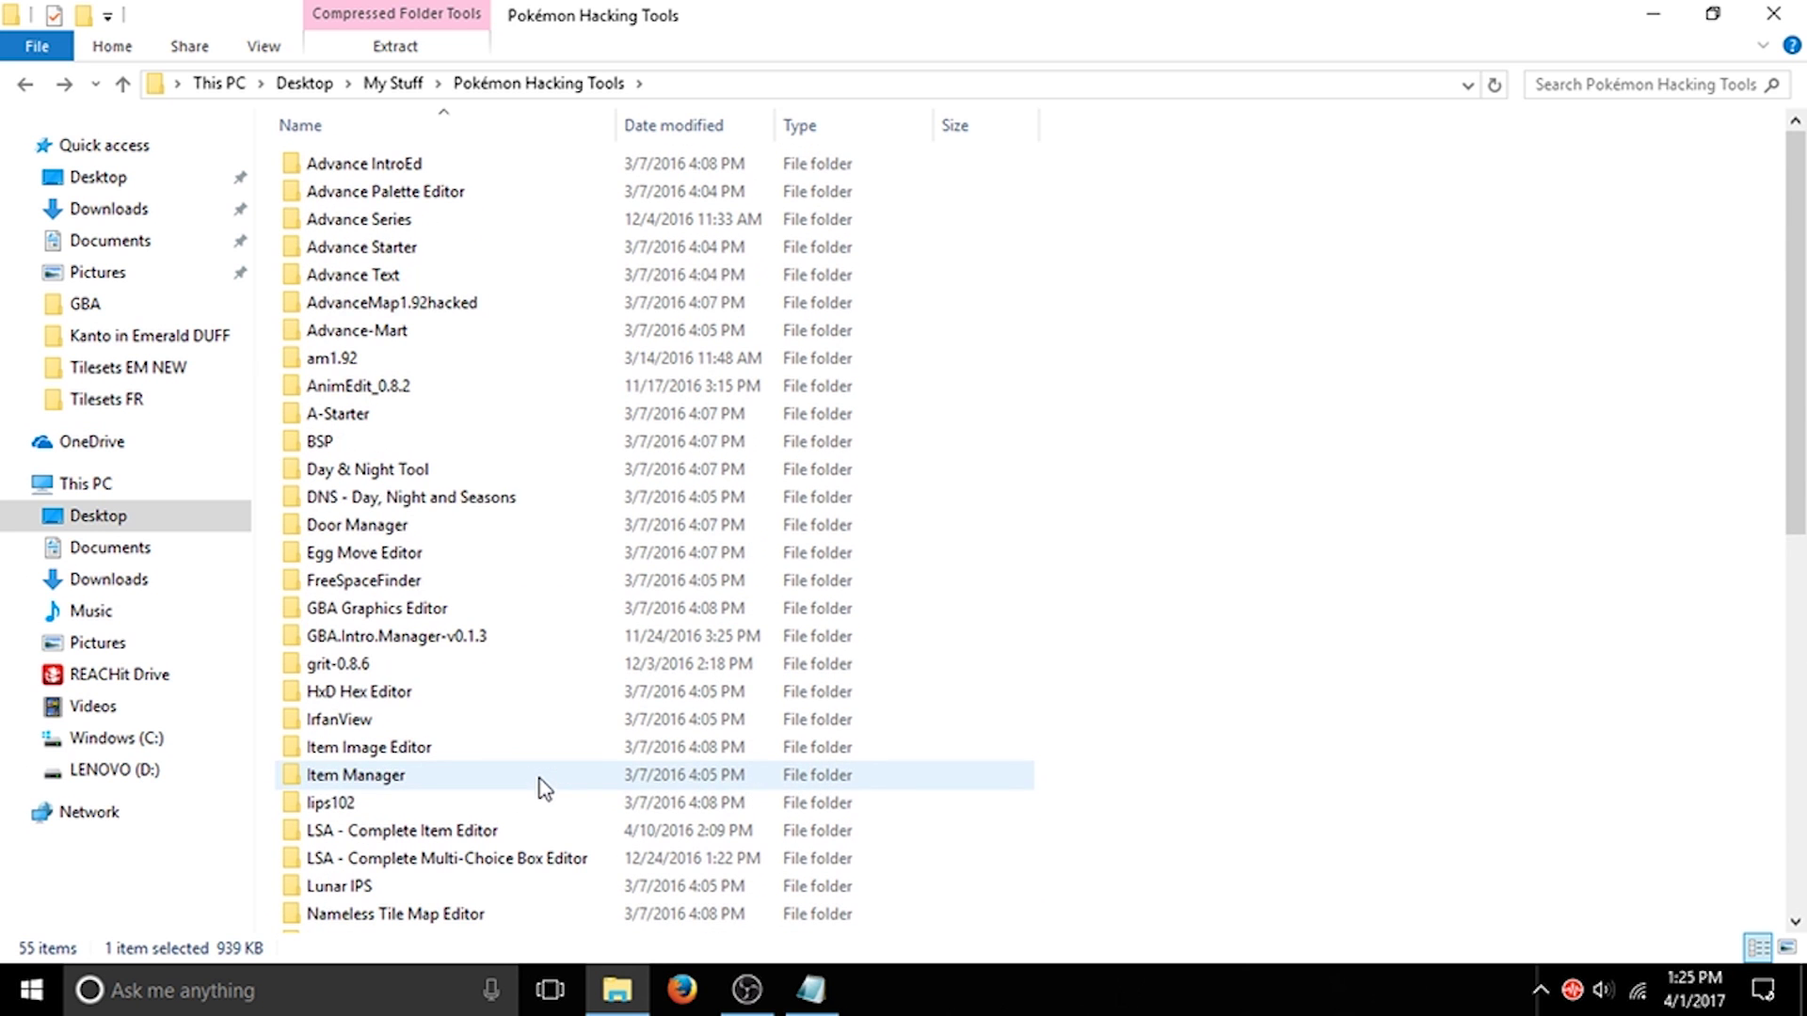
pyautogui.doubleClick(487, 315)
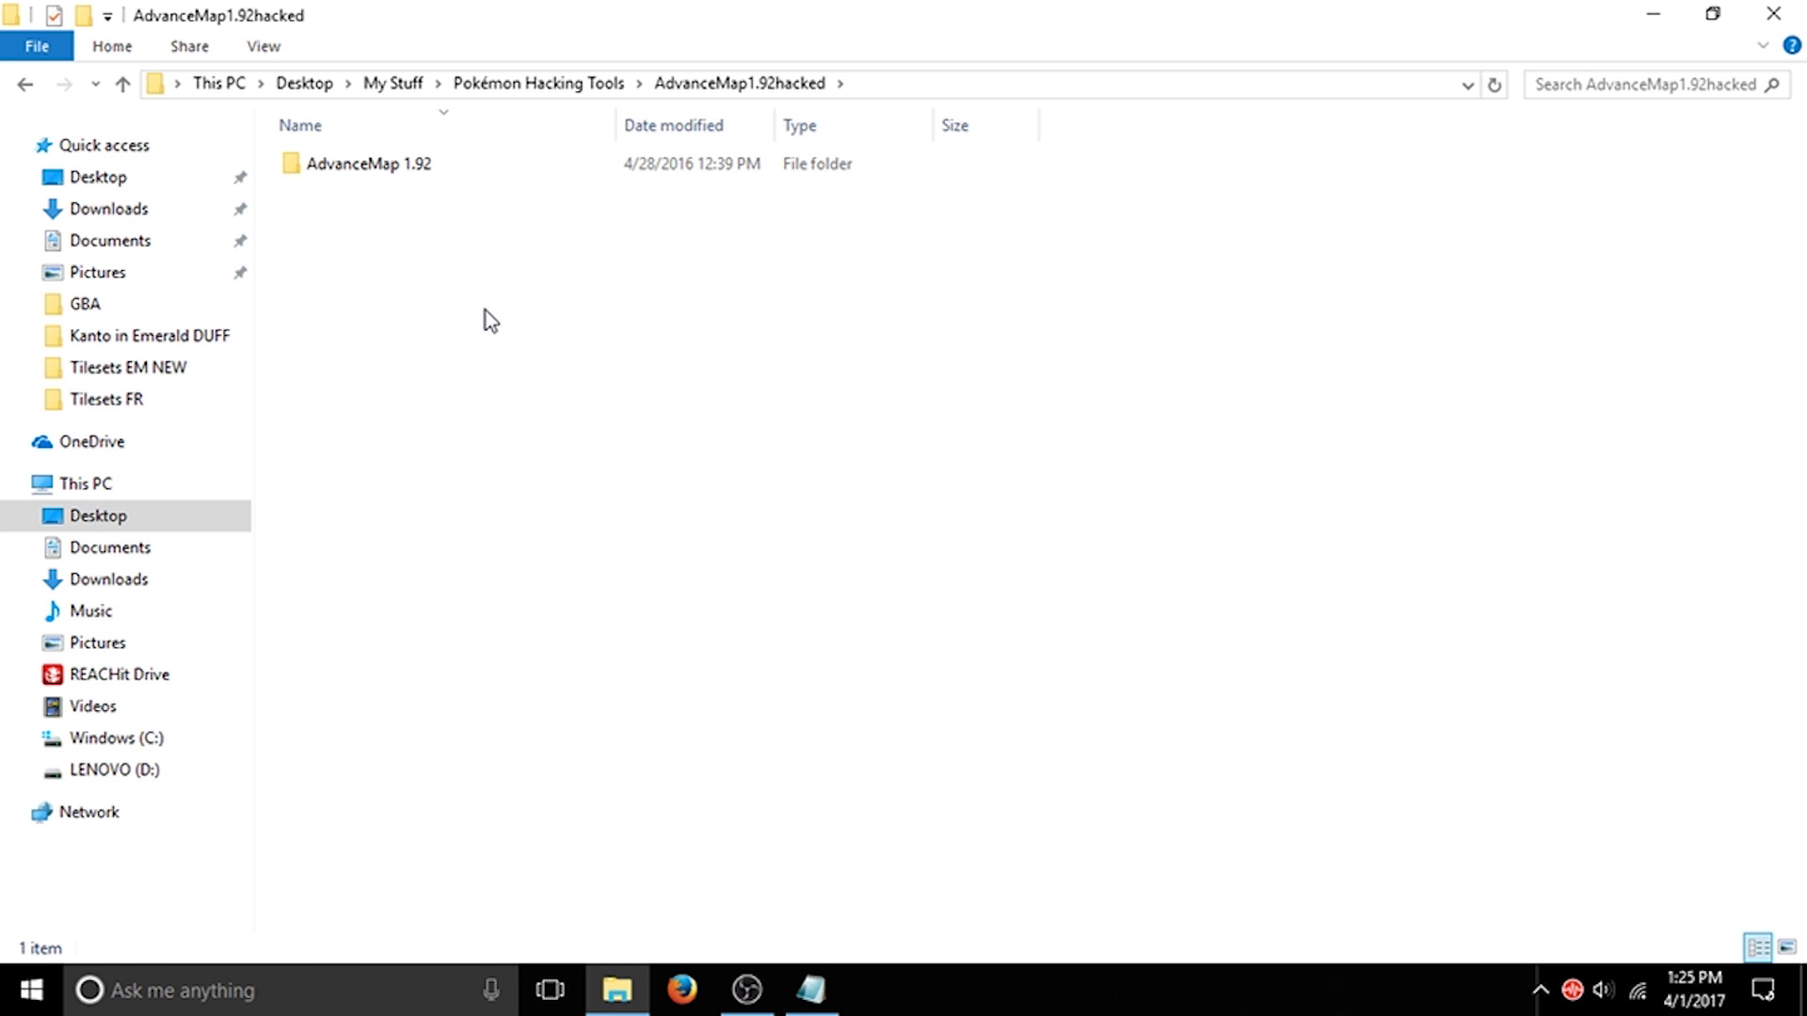
pyautogui.doubleClick(431, 170)
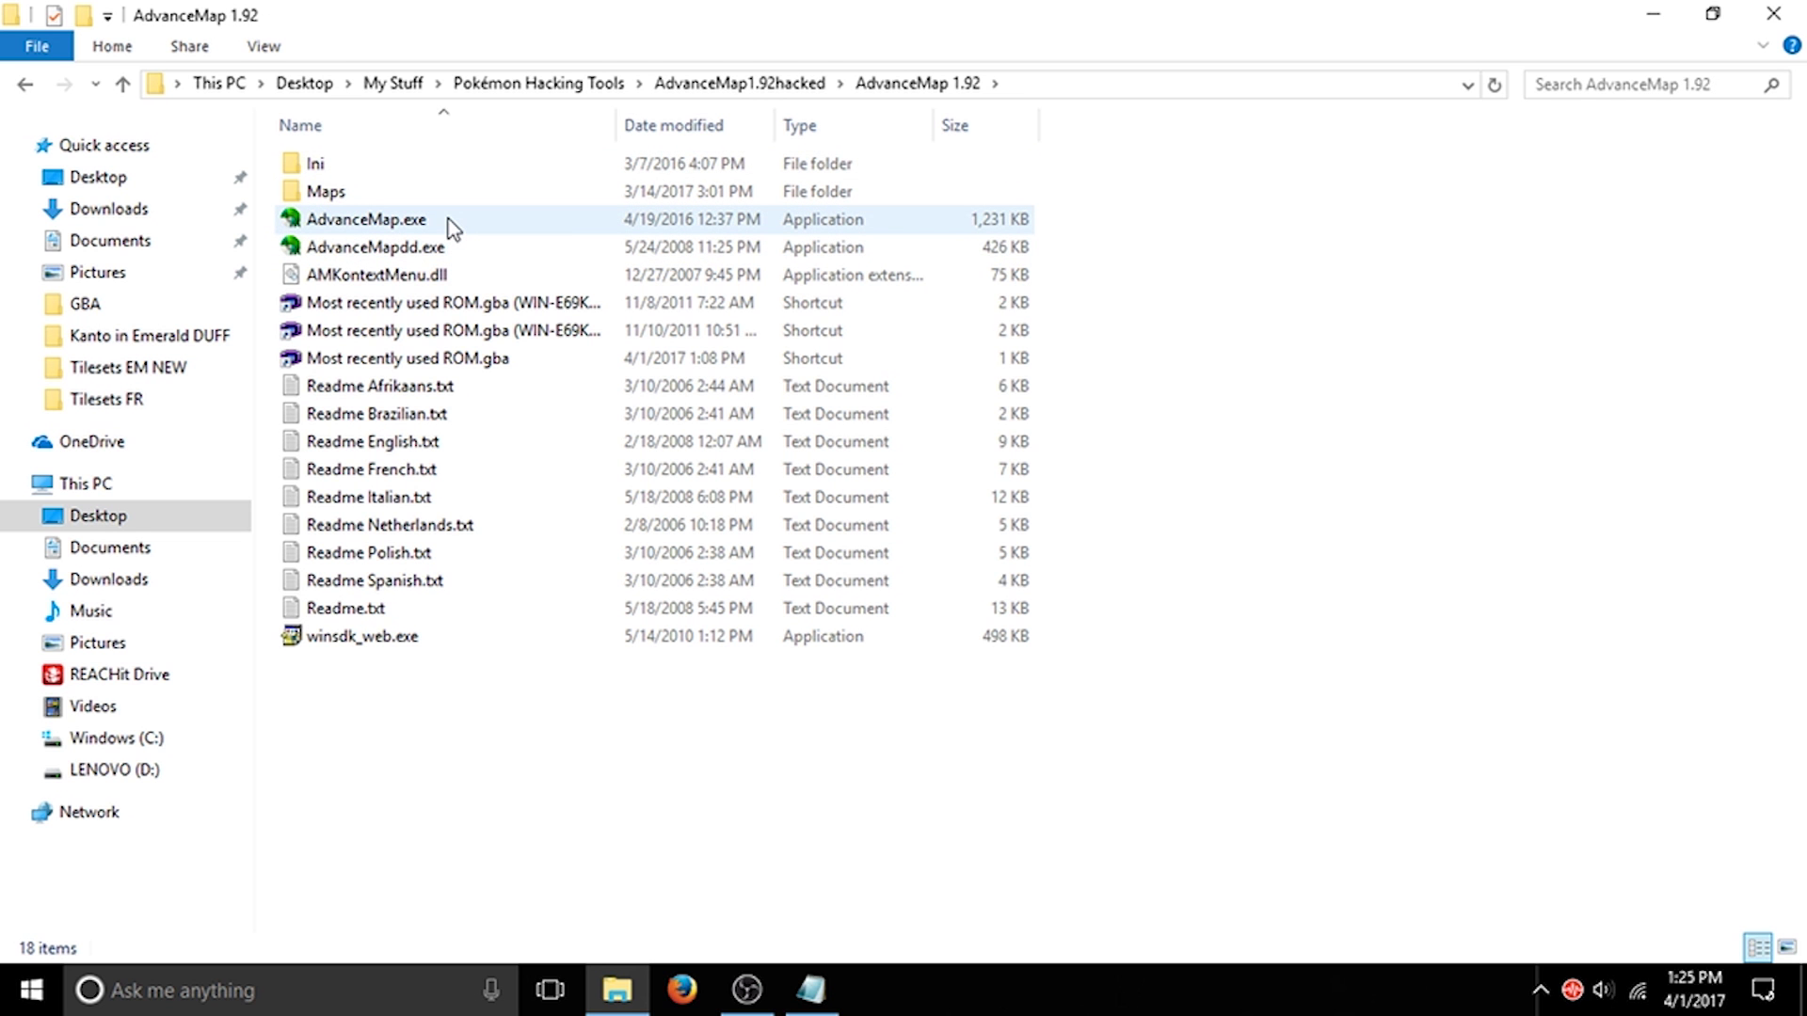
pyautogui.doubleClick(450, 226)
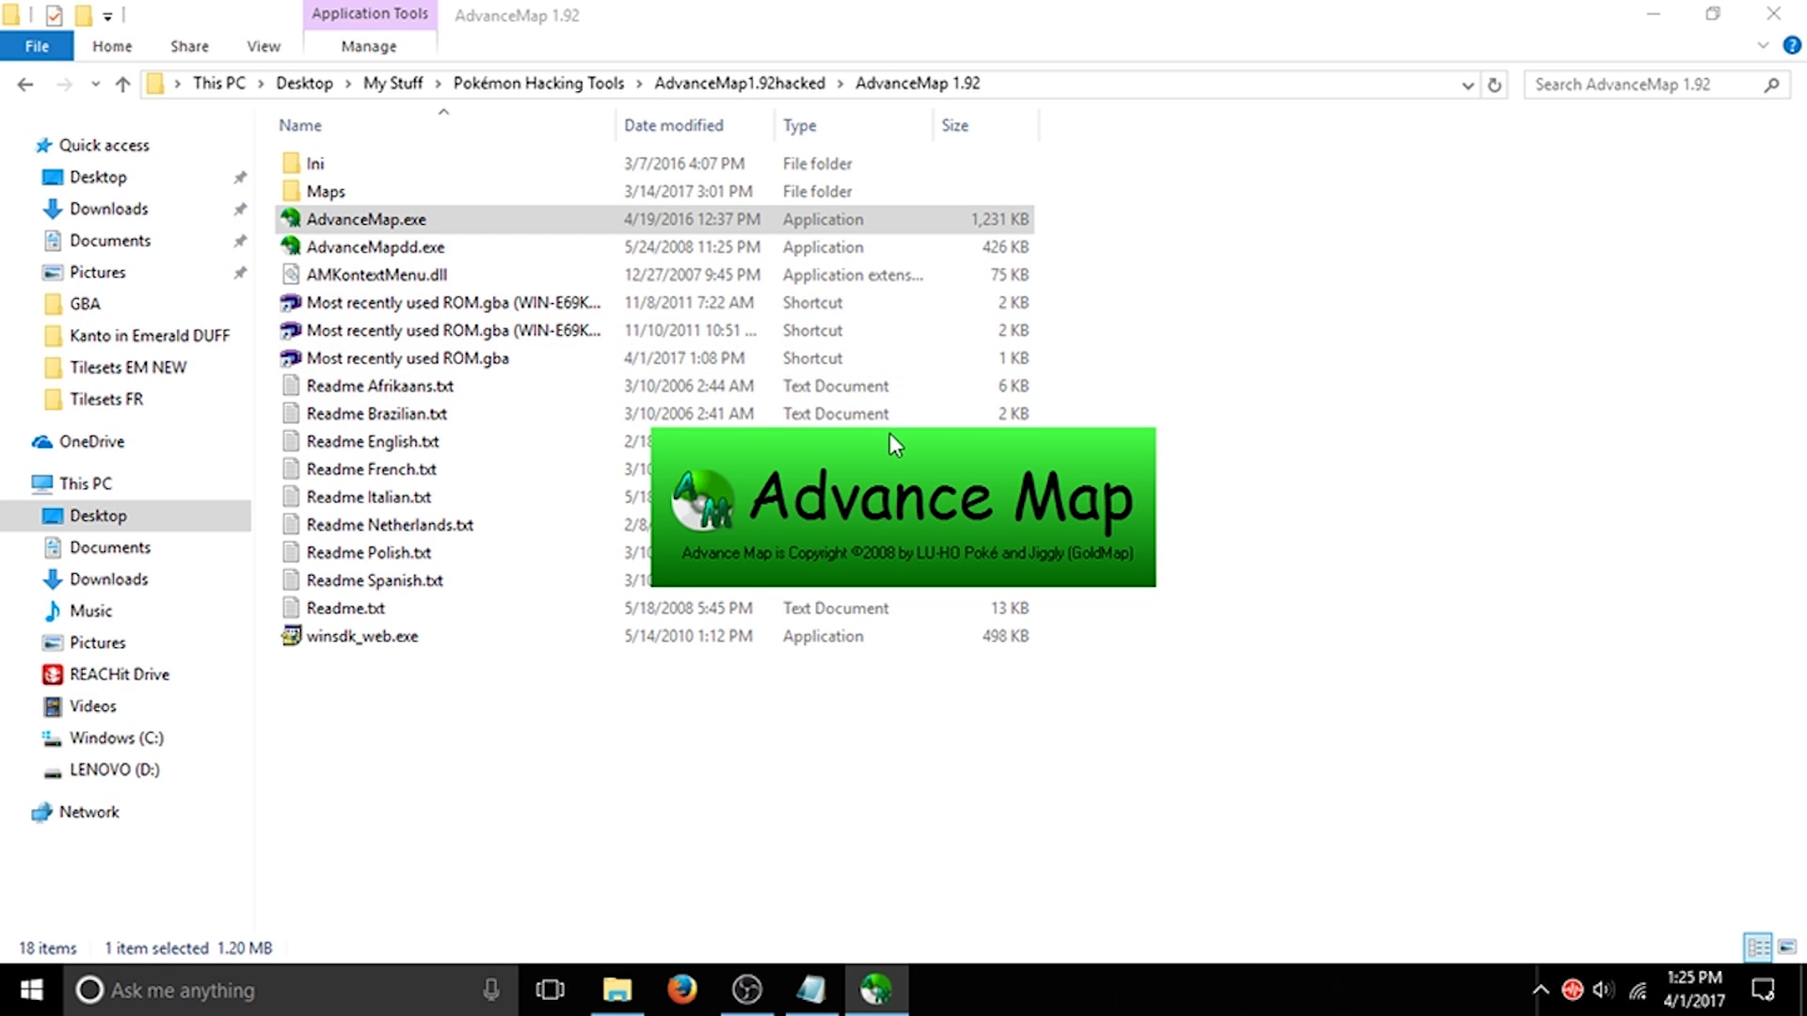
# Step: Confirm the language, accept the licence, decline the desktop shortcut, and load the Pokemon - Emerald Version ROM
pyautogui.click(889, 553)
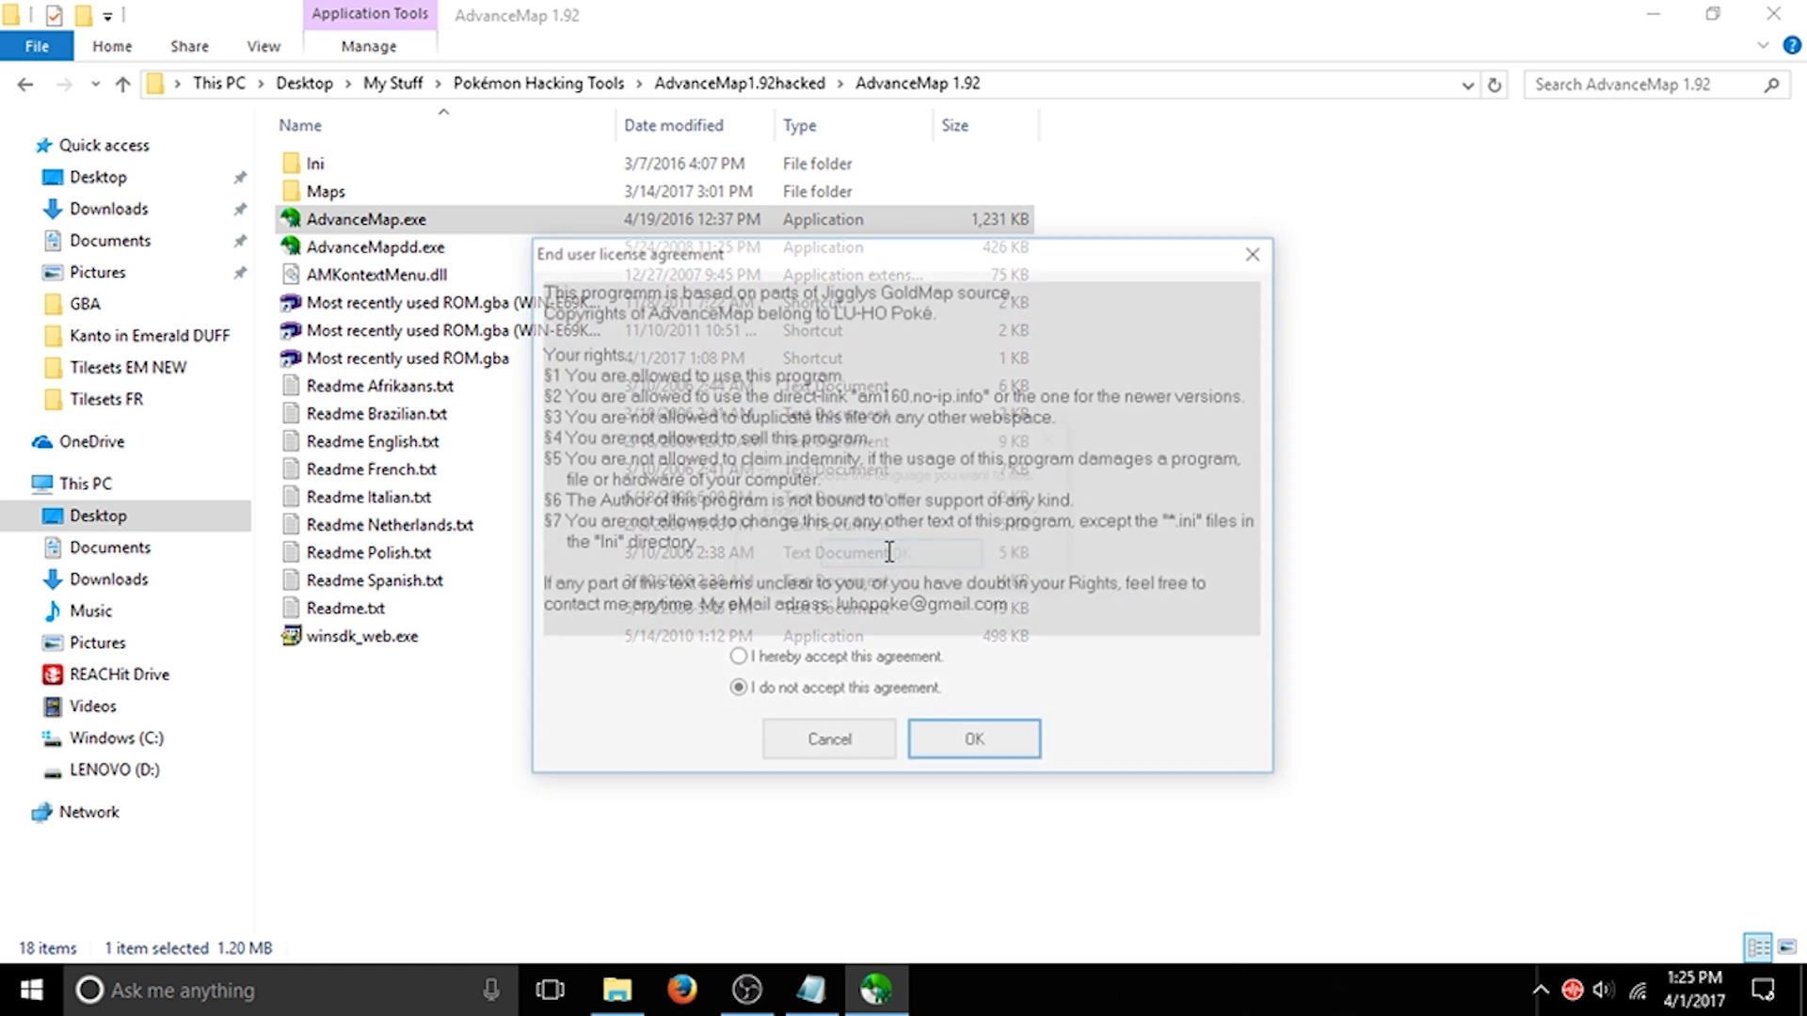
pyautogui.click(859, 659)
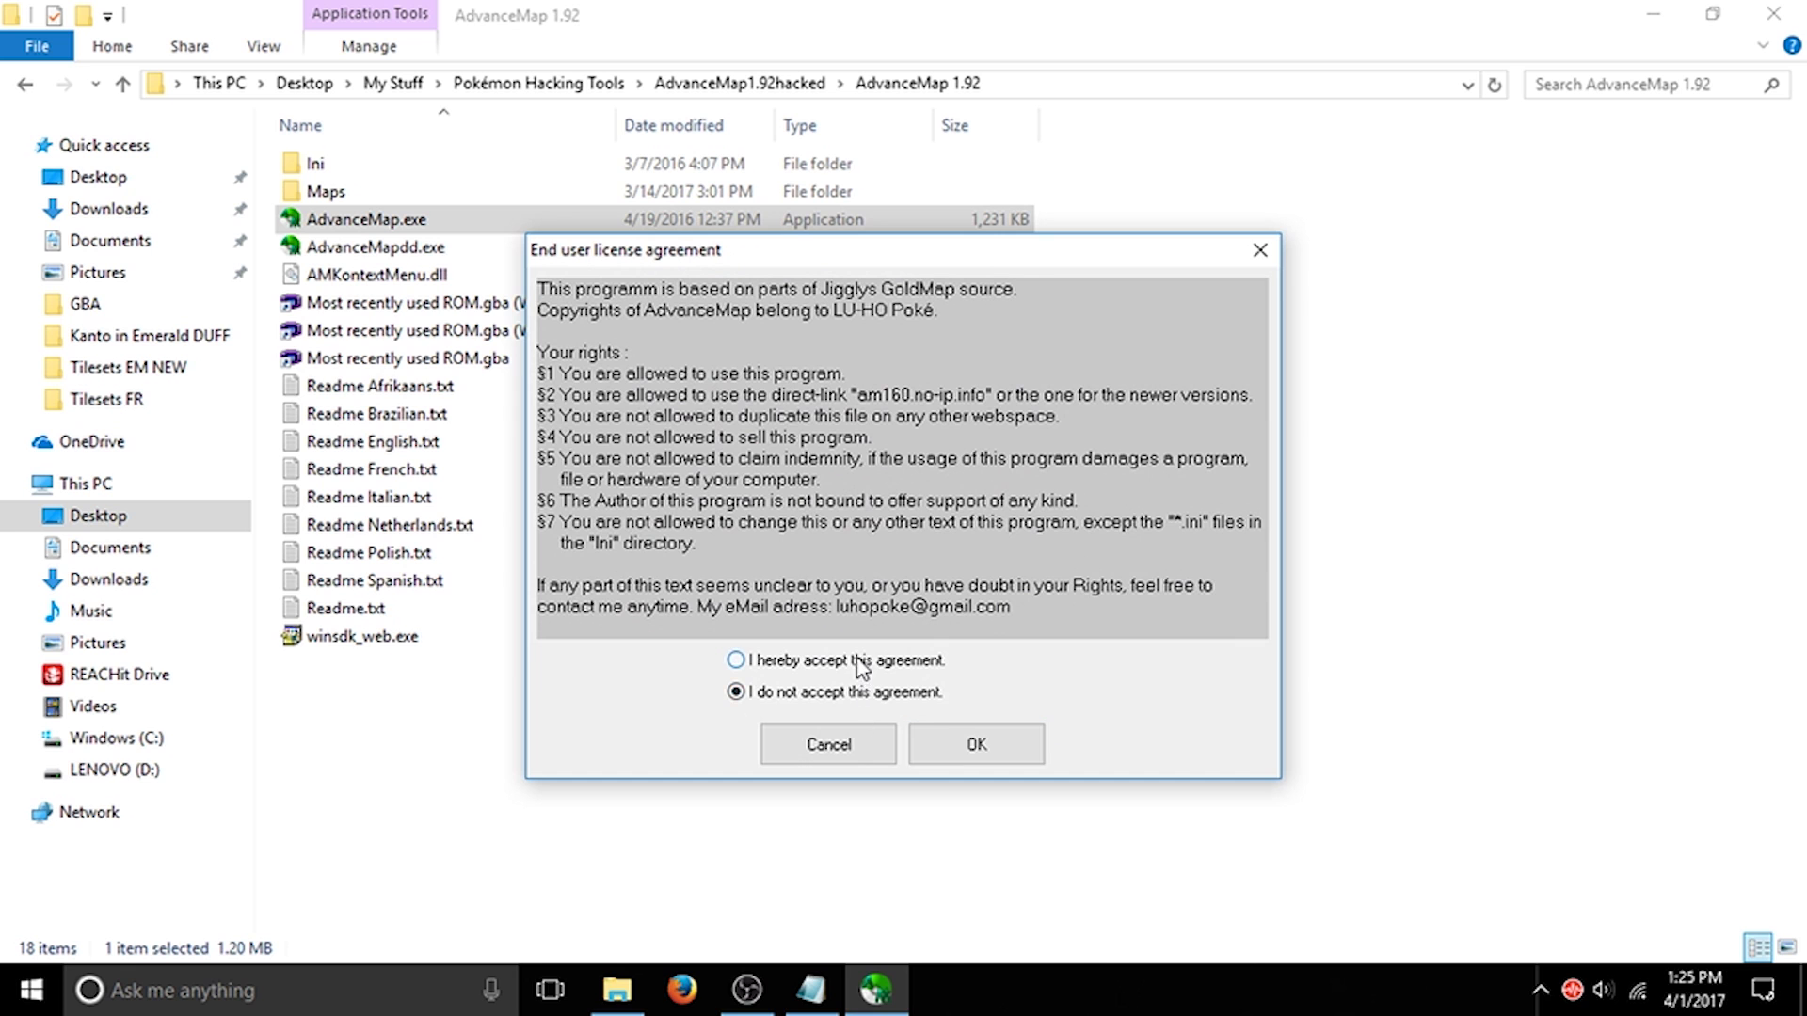
pyautogui.click(971, 748)
pyautogui.press('Right')
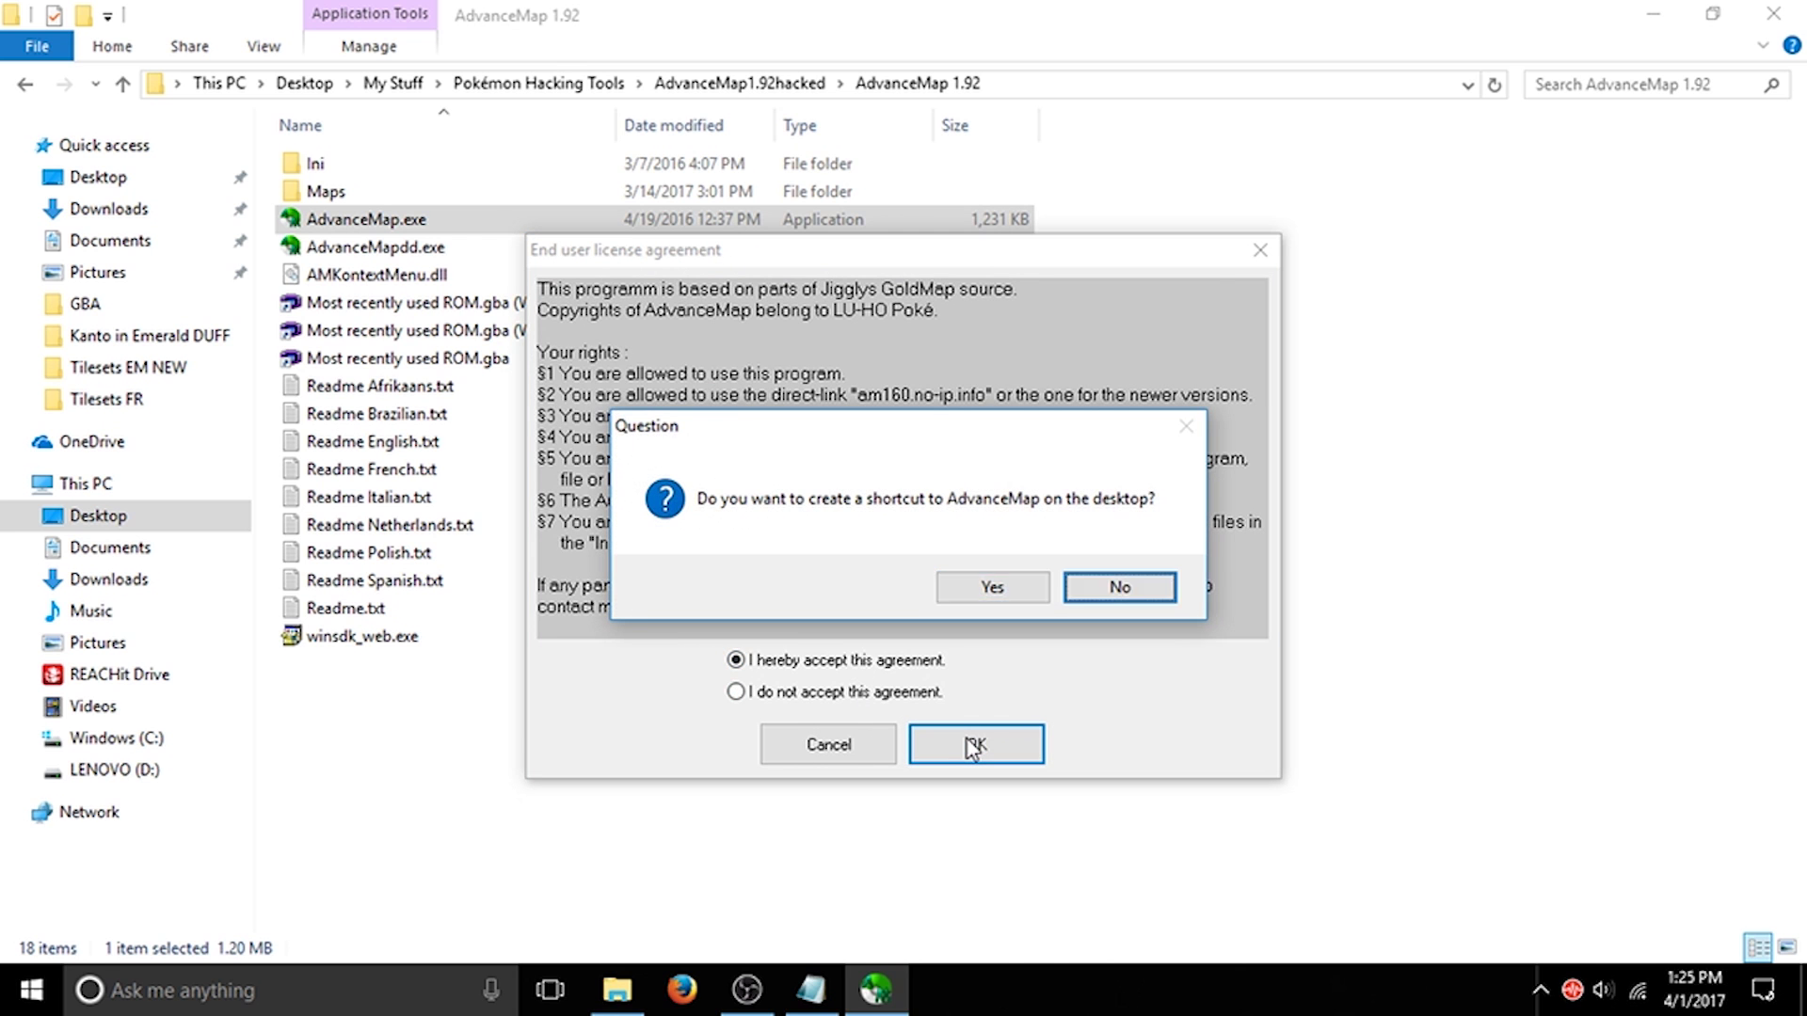
pyautogui.press('Return')
pyautogui.click(427, 226)
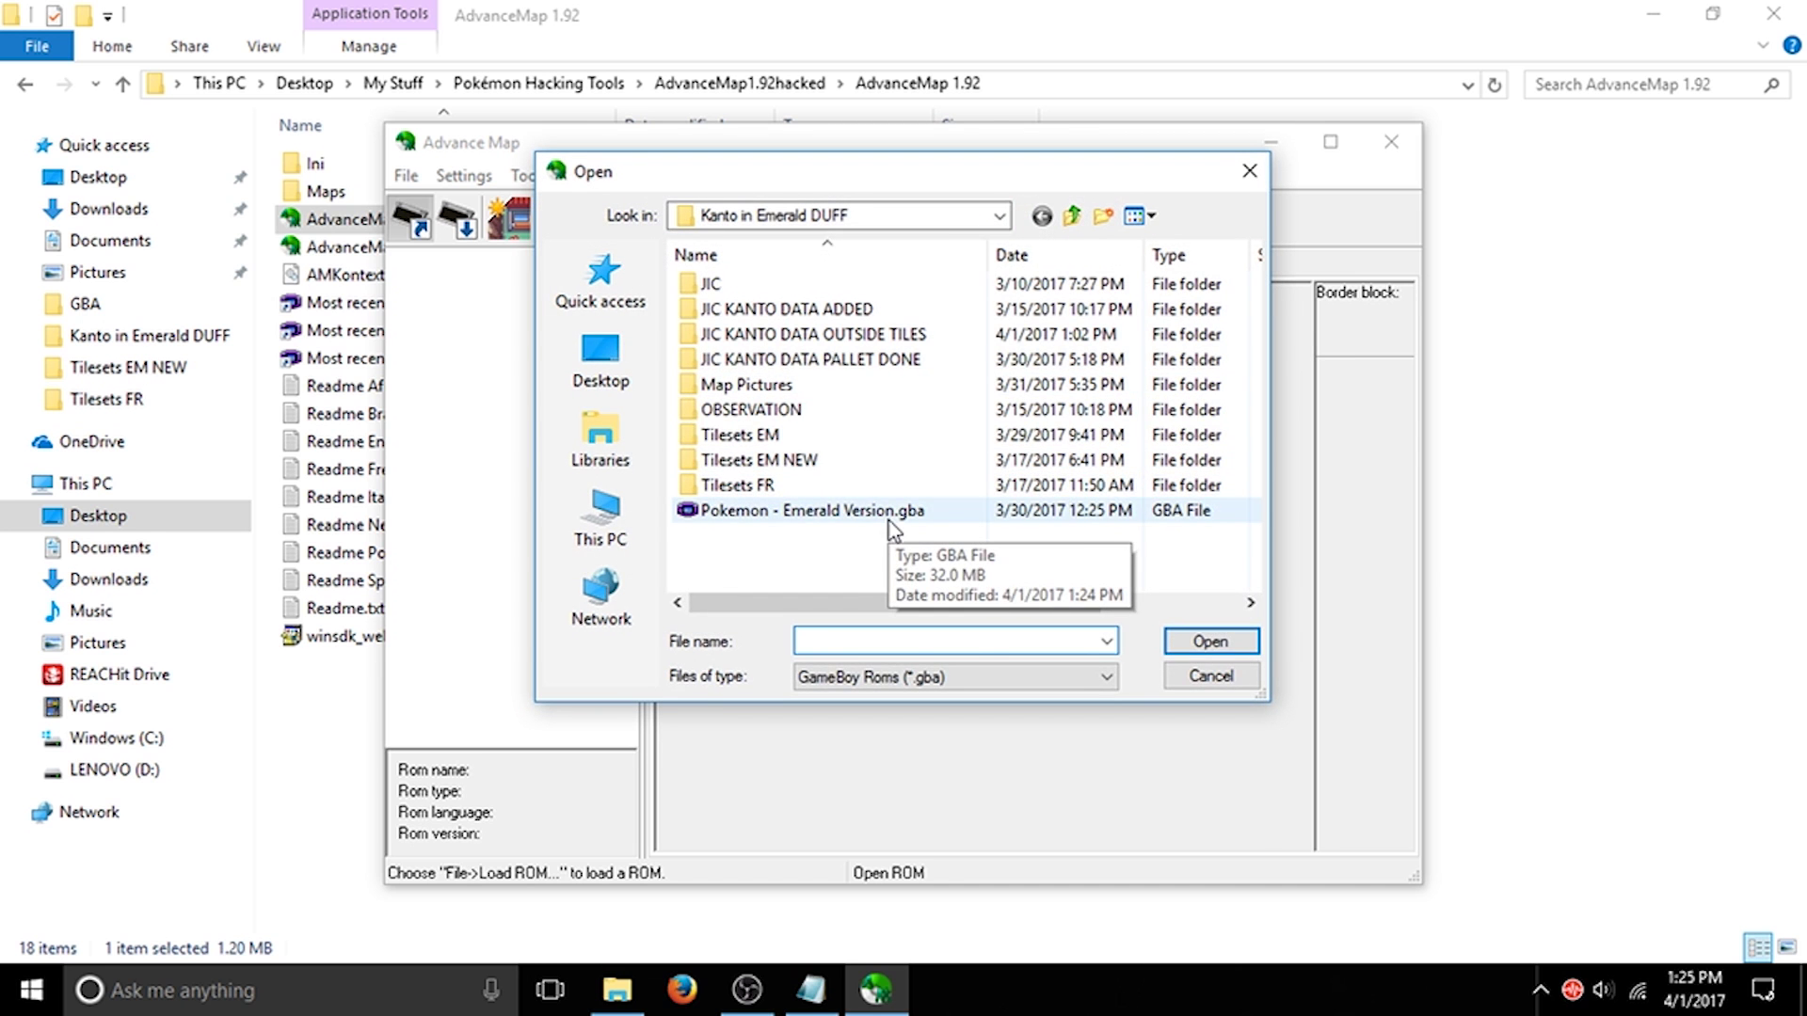
pyautogui.doubleClick(888, 517)
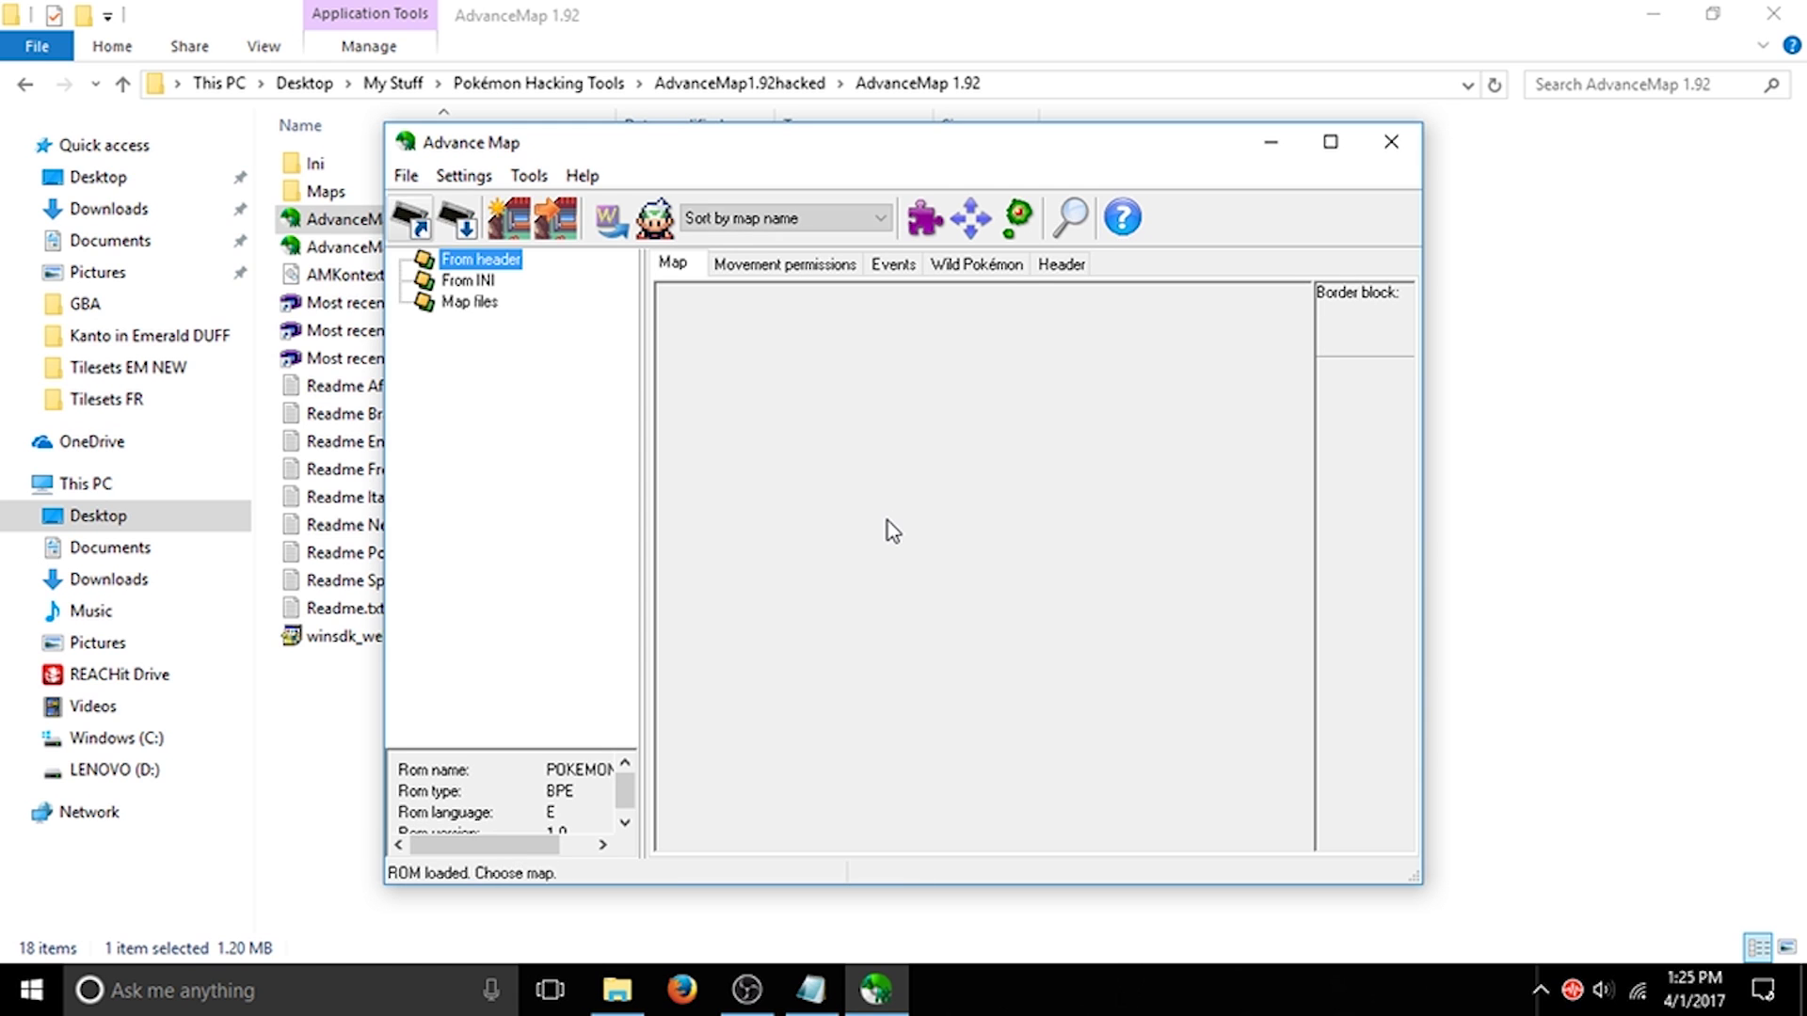
# Step: Expand the header map list and open the PALLET TOWN (34.3) map
pyautogui.doubleClick(437, 266)
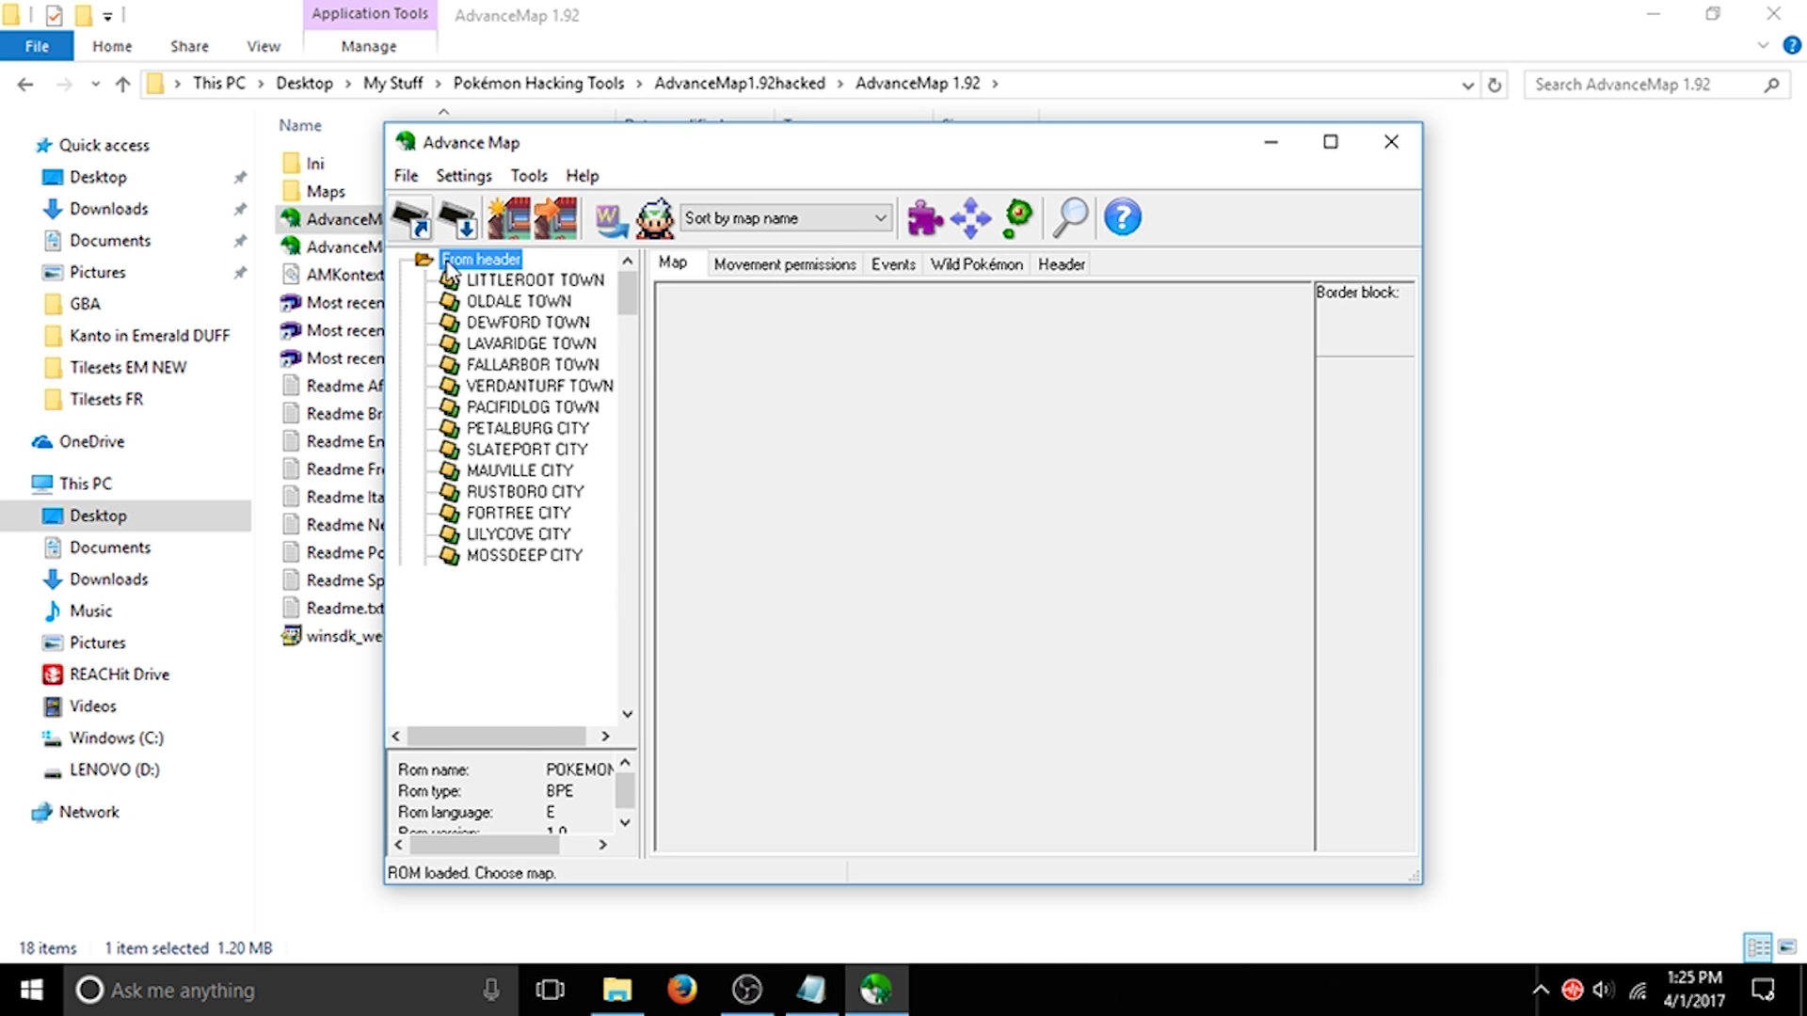
pyautogui.scroll(-10, 564, 471)
pyautogui.scroll(-5, 569, 482)
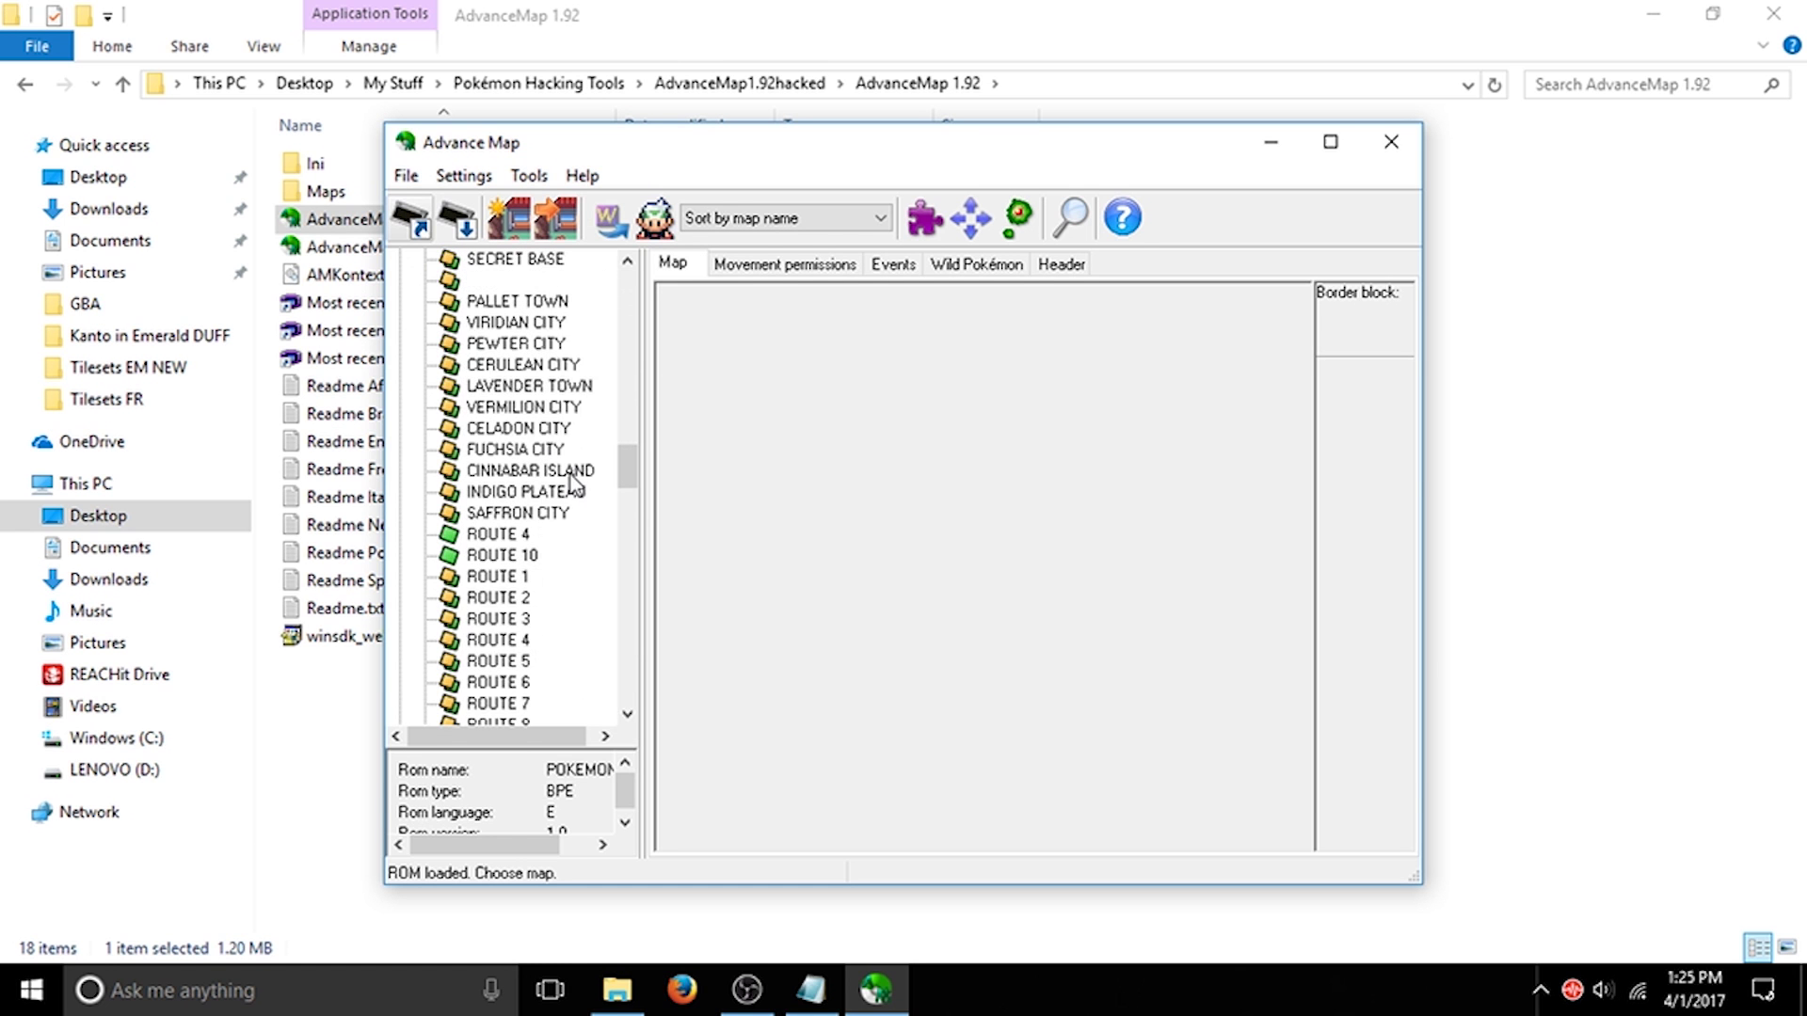
pyautogui.doubleClick(517, 301)
pyautogui.click(557, 386)
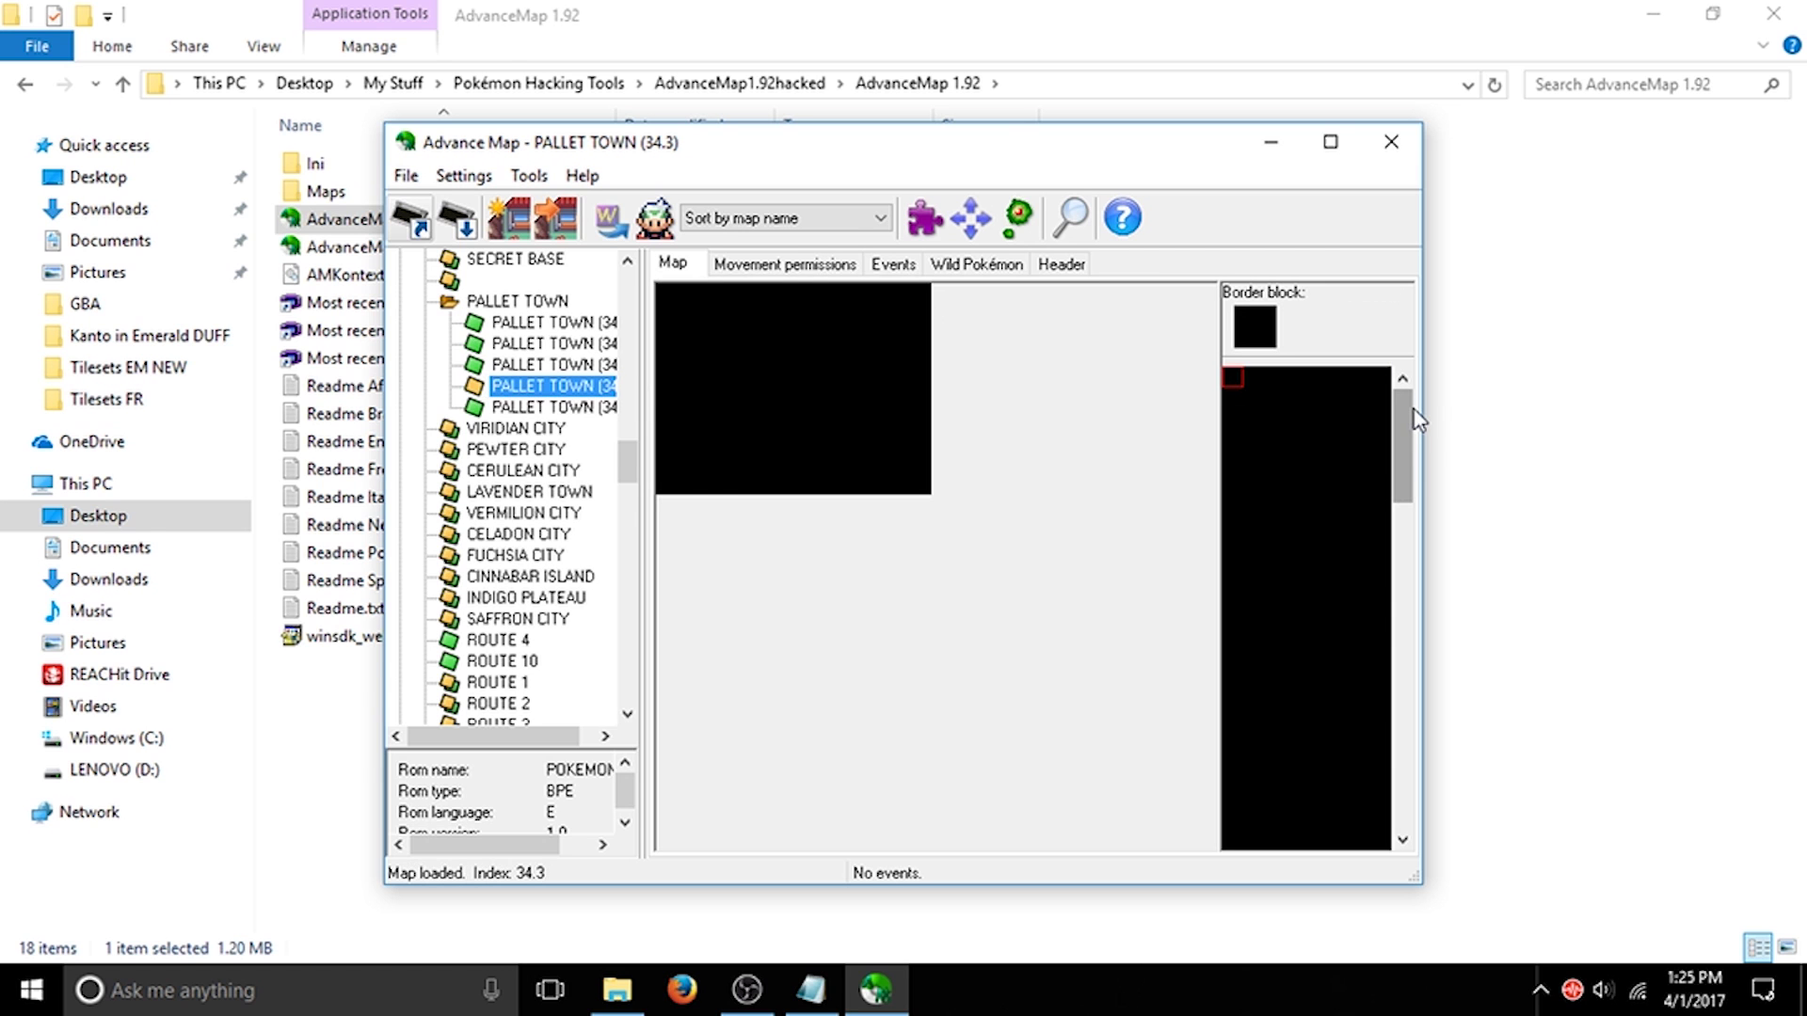
pyautogui.moveTo(1406, 447); pyautogui.dragTo(1405, 850)
pyautogui.scroll(3, 1387, 723)
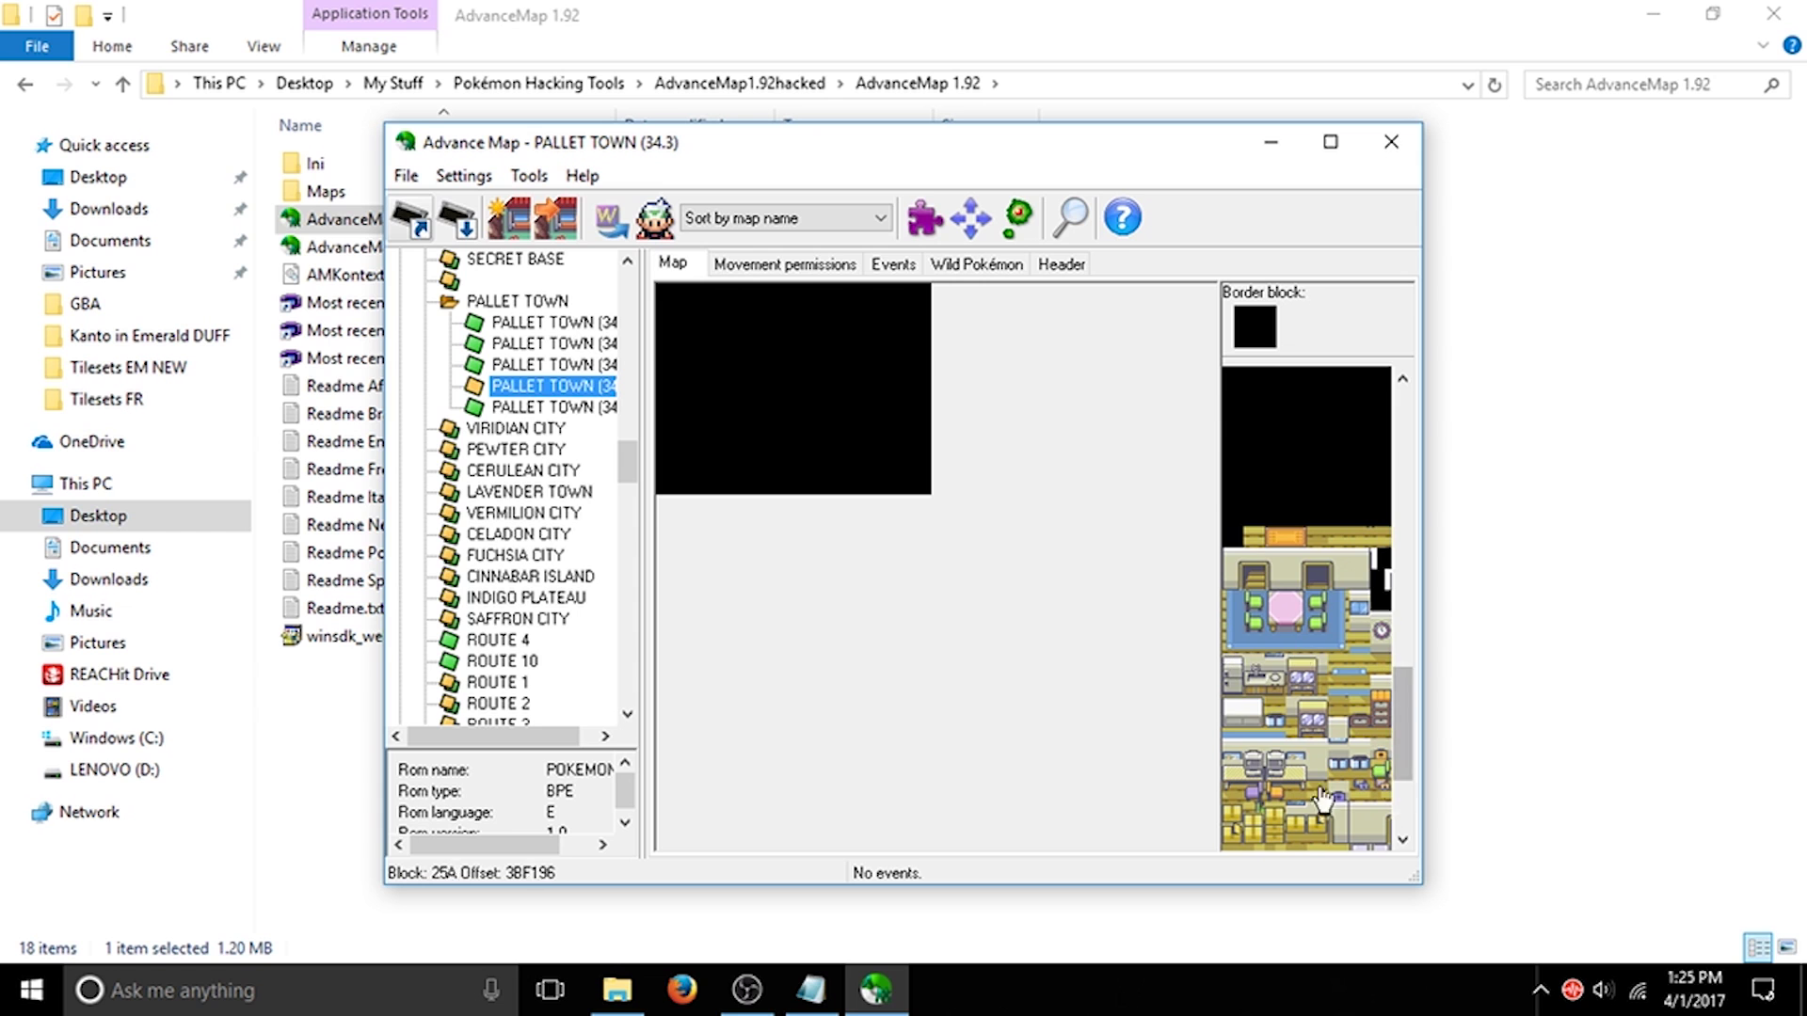
pyautogui.scroll(-3, 1423, 698)
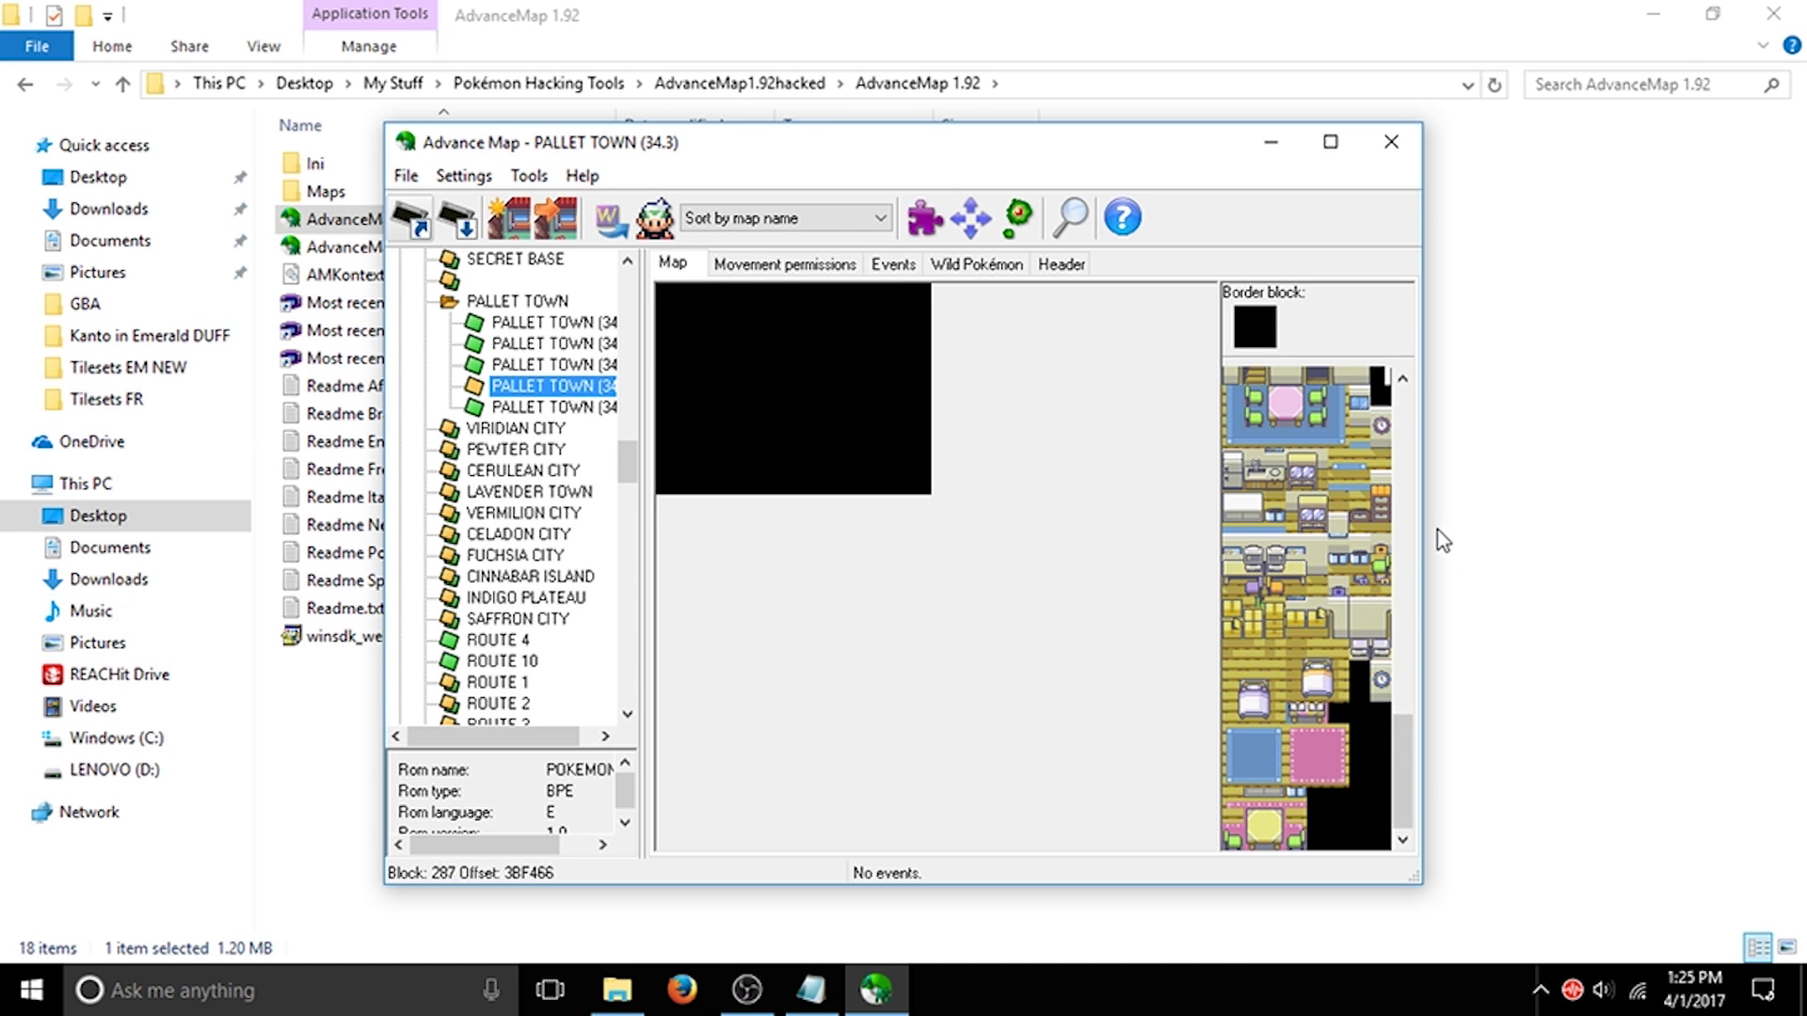
pyautogui.scroll(9, 611, 579)
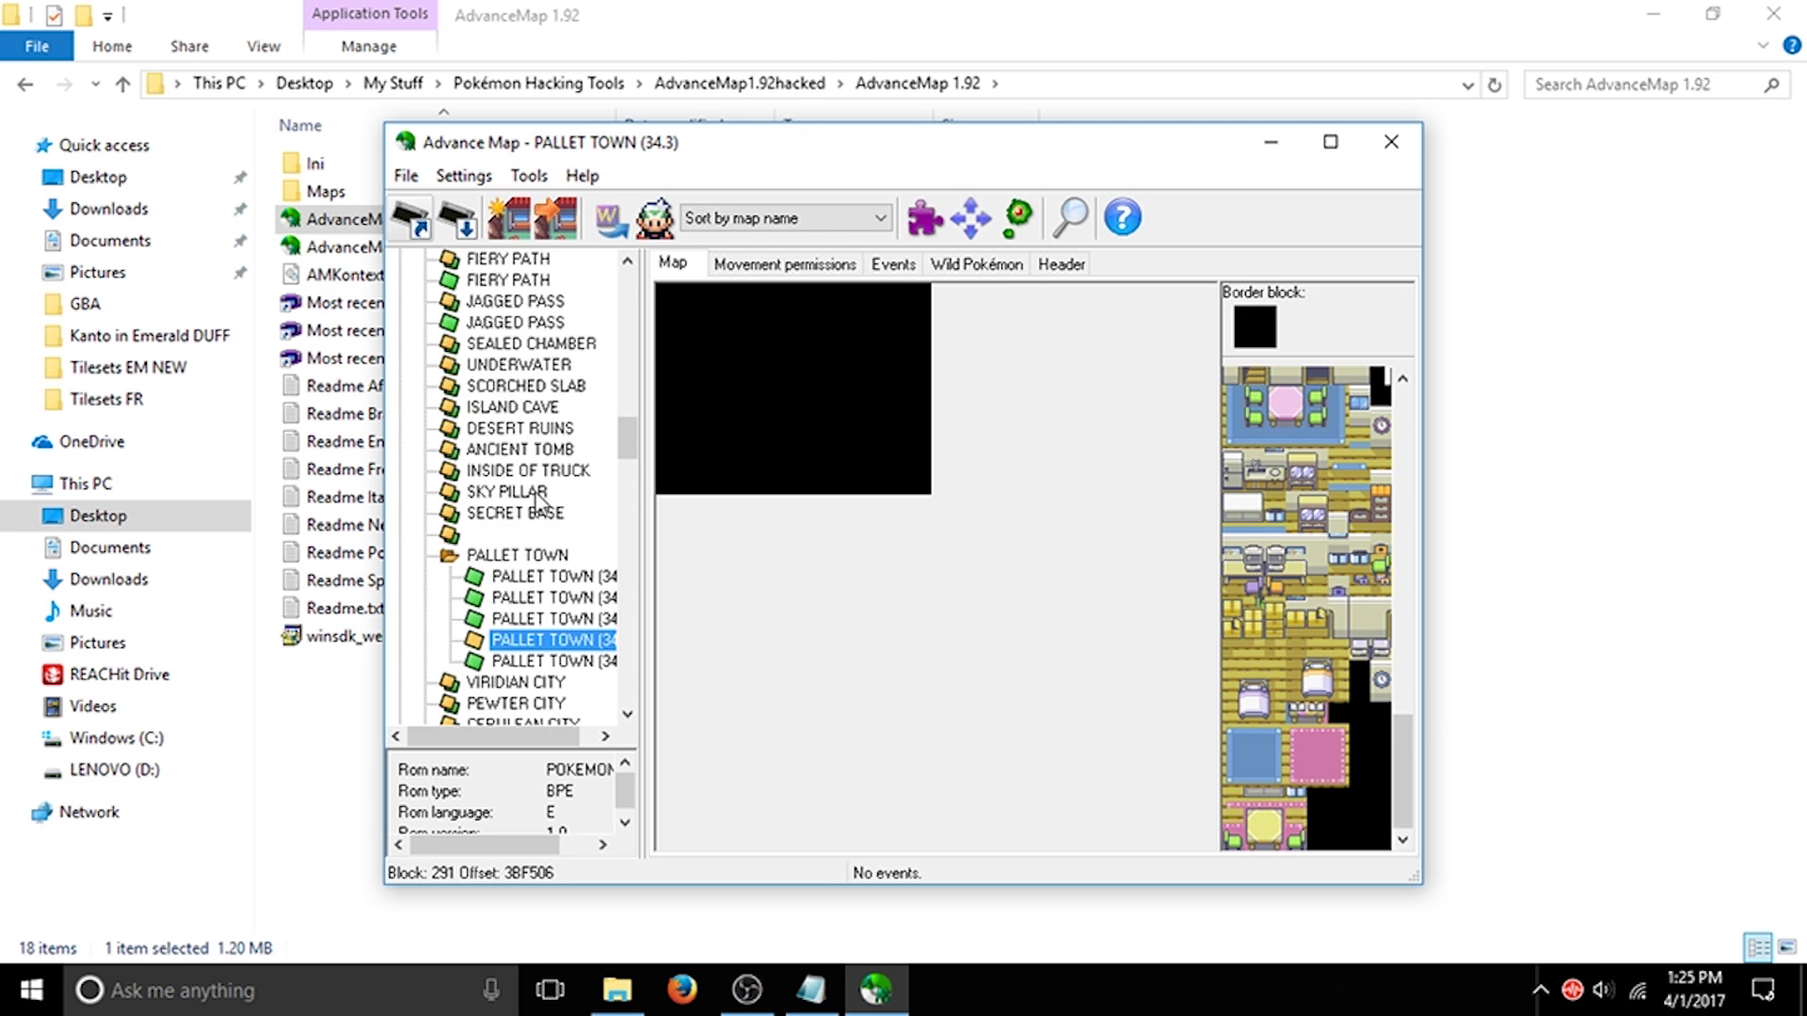
pyautogui.scroll(-1, 612, 579)
pyautogui.scroll(-6, 612, 579)
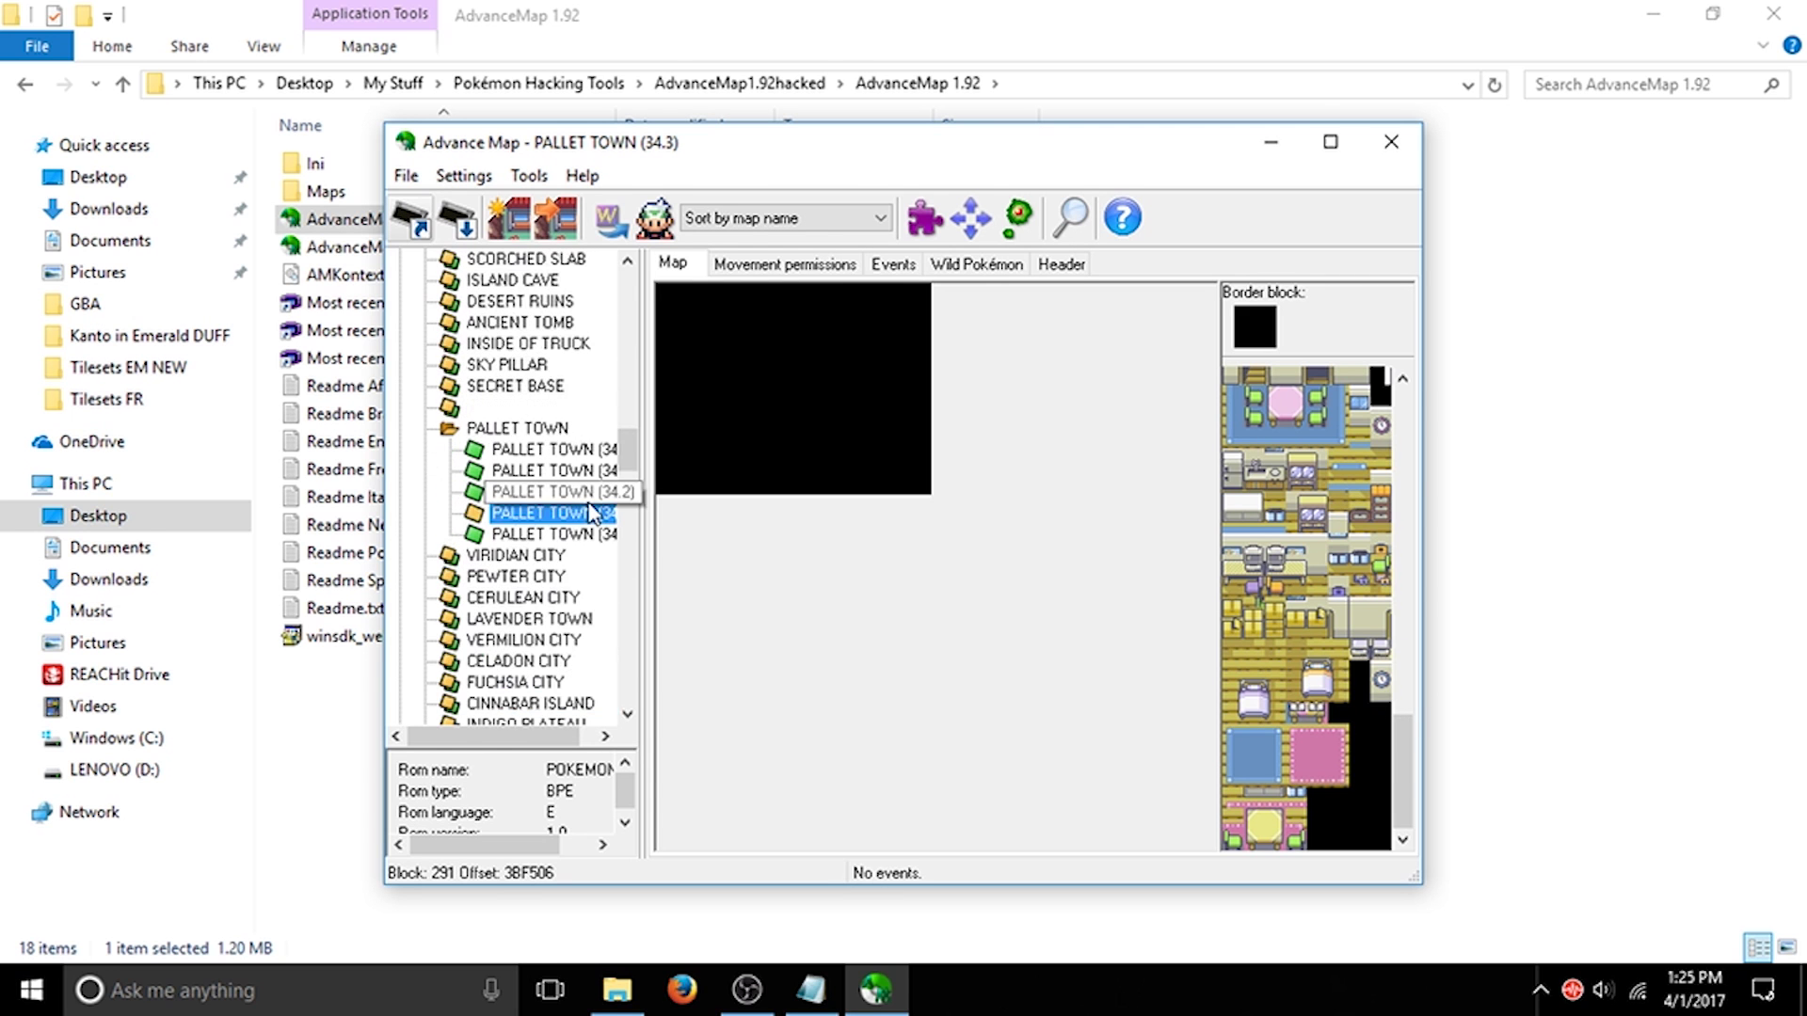
# Step: Browse the SKY PILLAR maps (24.78 and 24.79), then collapse that group
pyautogui.doubleClick(523, 365)
pyautogui.doubleClick(565, 410)
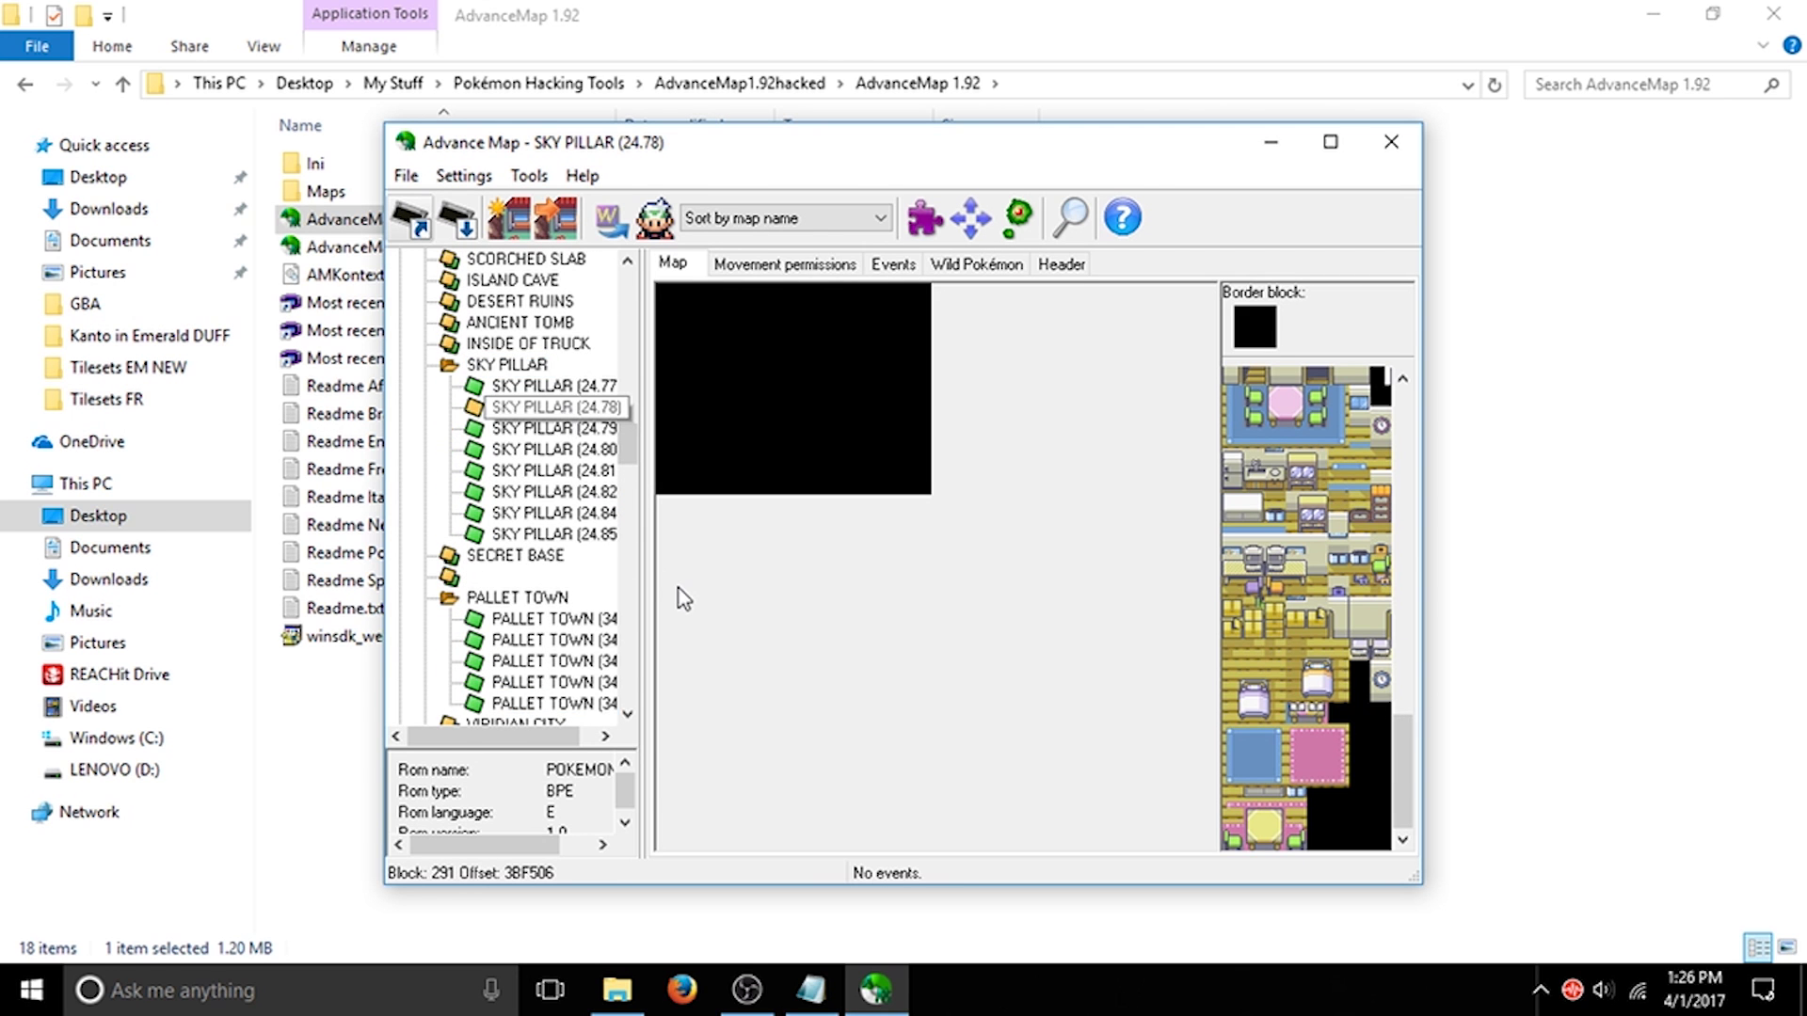
pyautogui.doubleClick(555, 428)
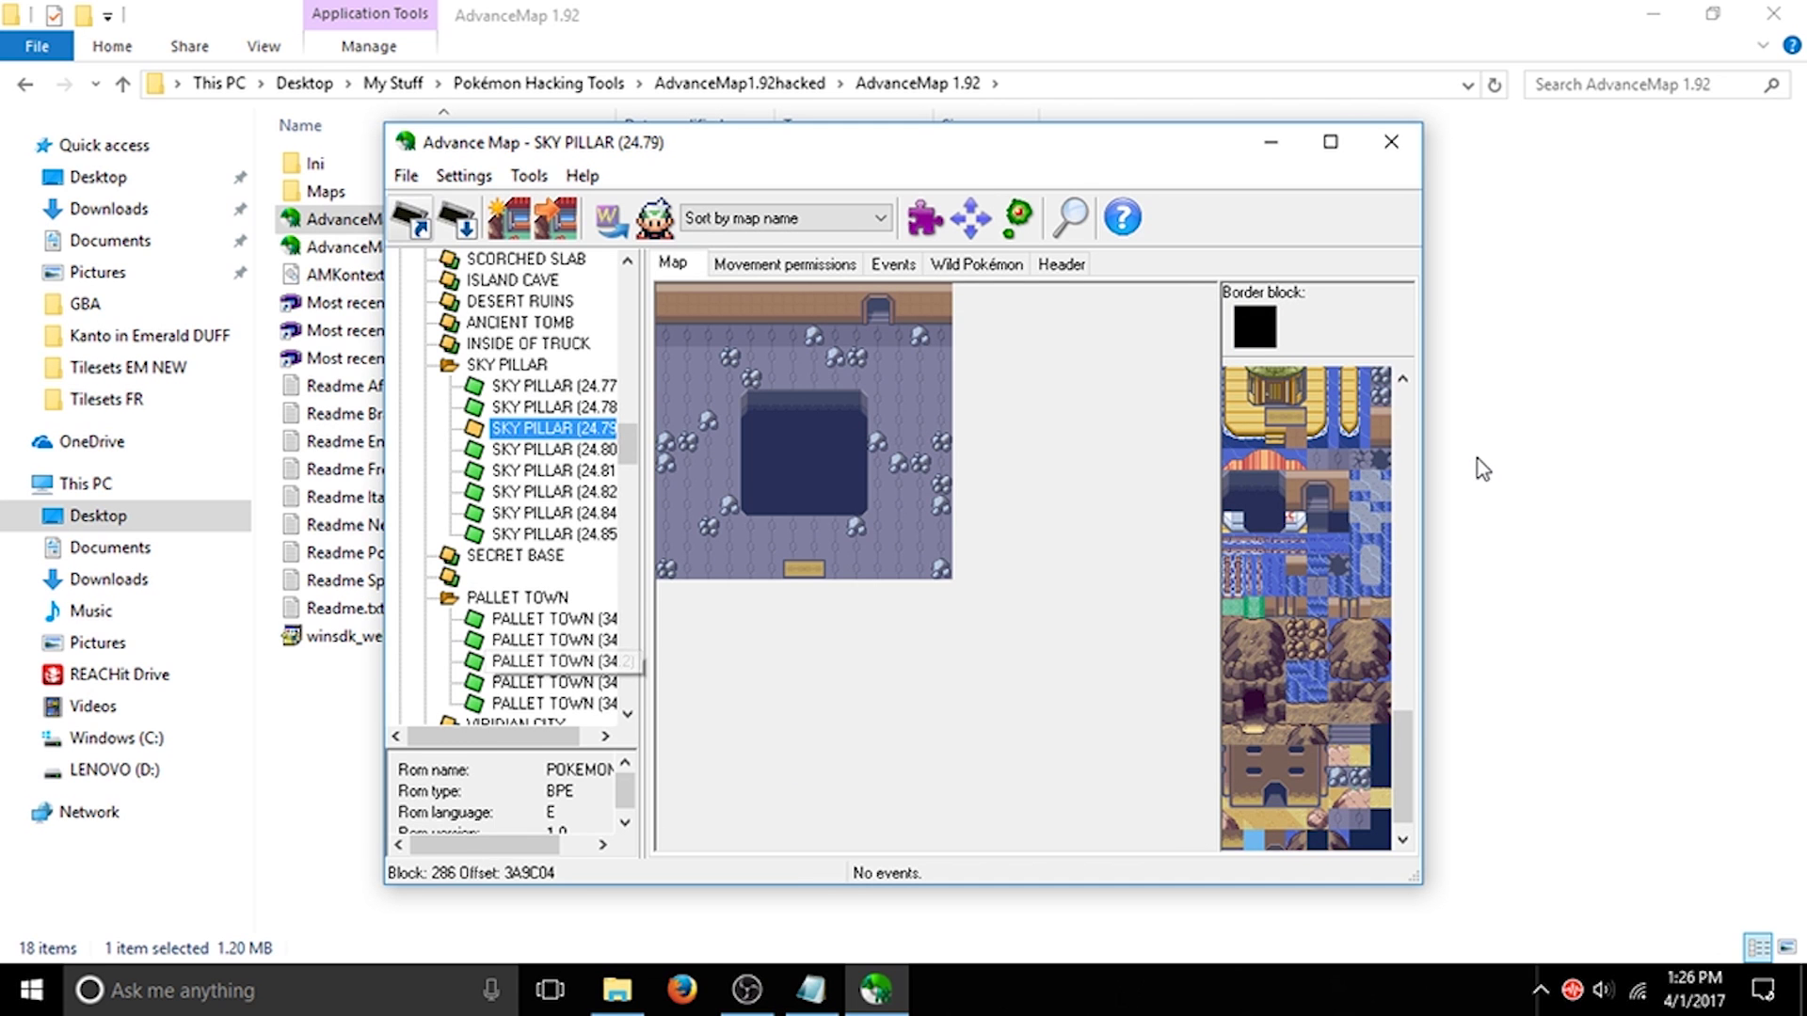
pyautogui.doubleClick(509, 364)
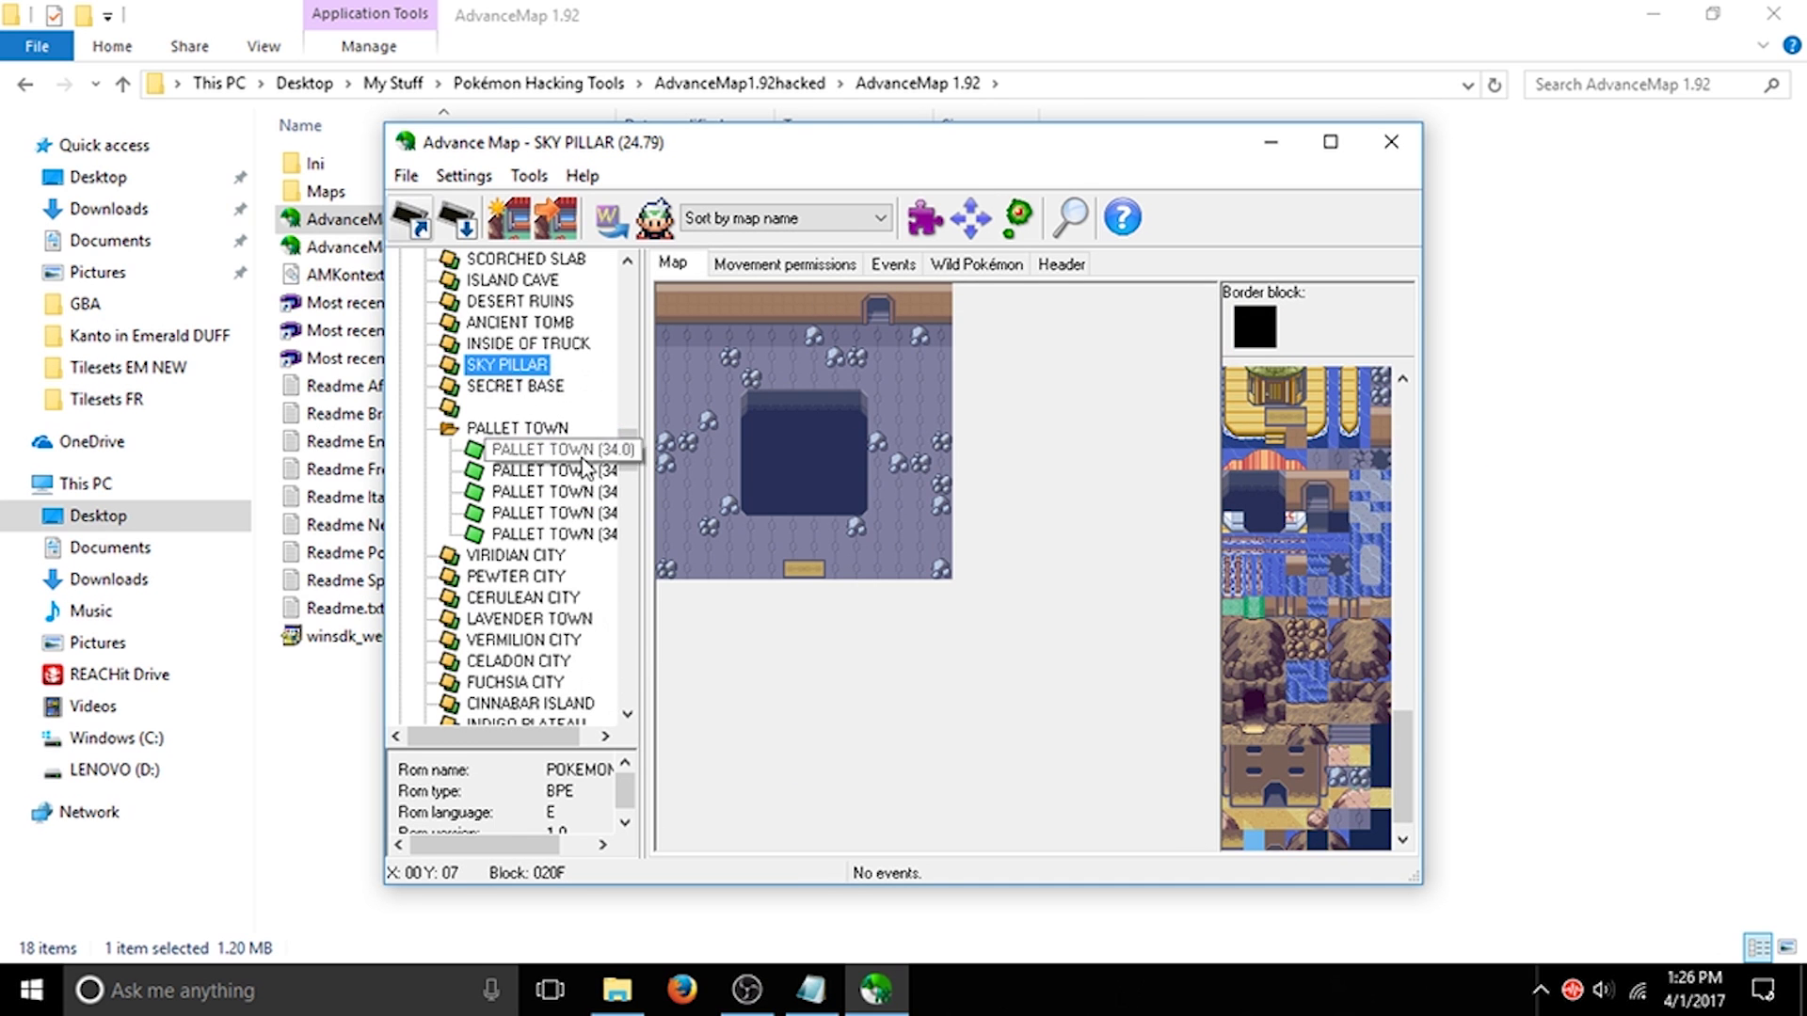
# Step: Reopen PALLET TOWN (34.3) and bring up its Block editor
pyautogui.doubleClick(563, 512)
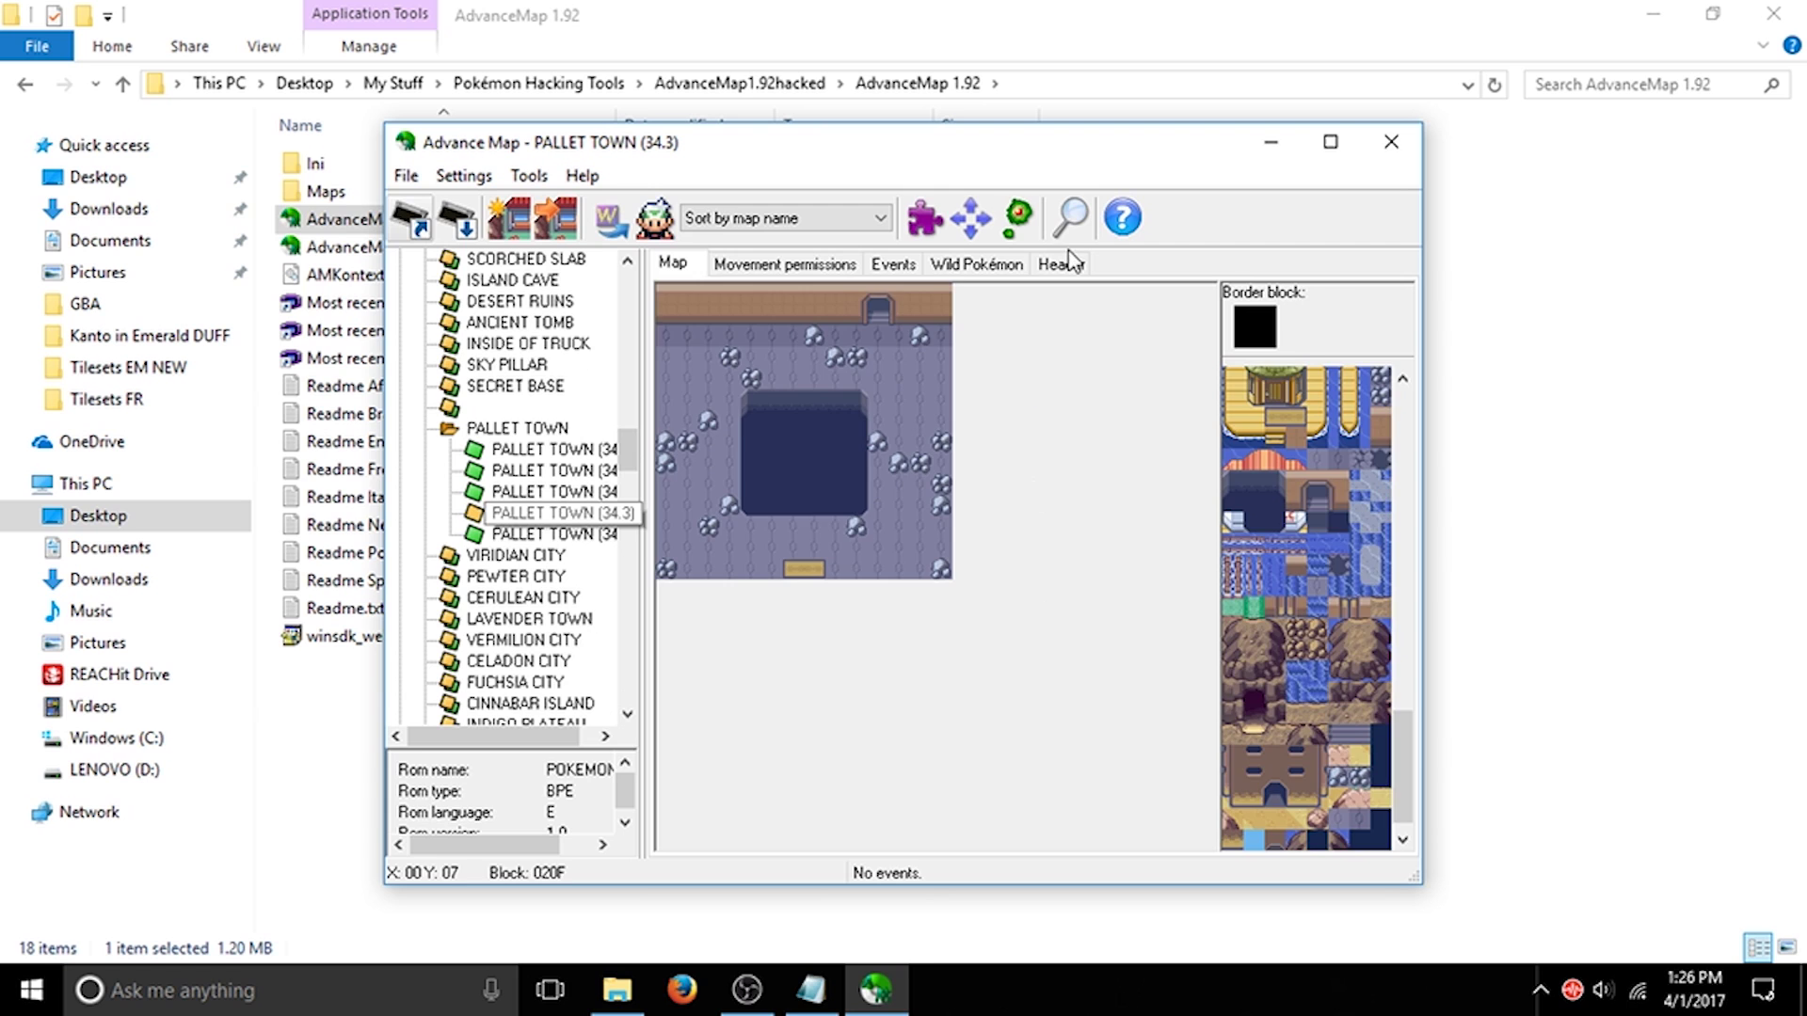
pyautogui.moveTo(1433, 595); pyautogui.dragTo(1442, 403)
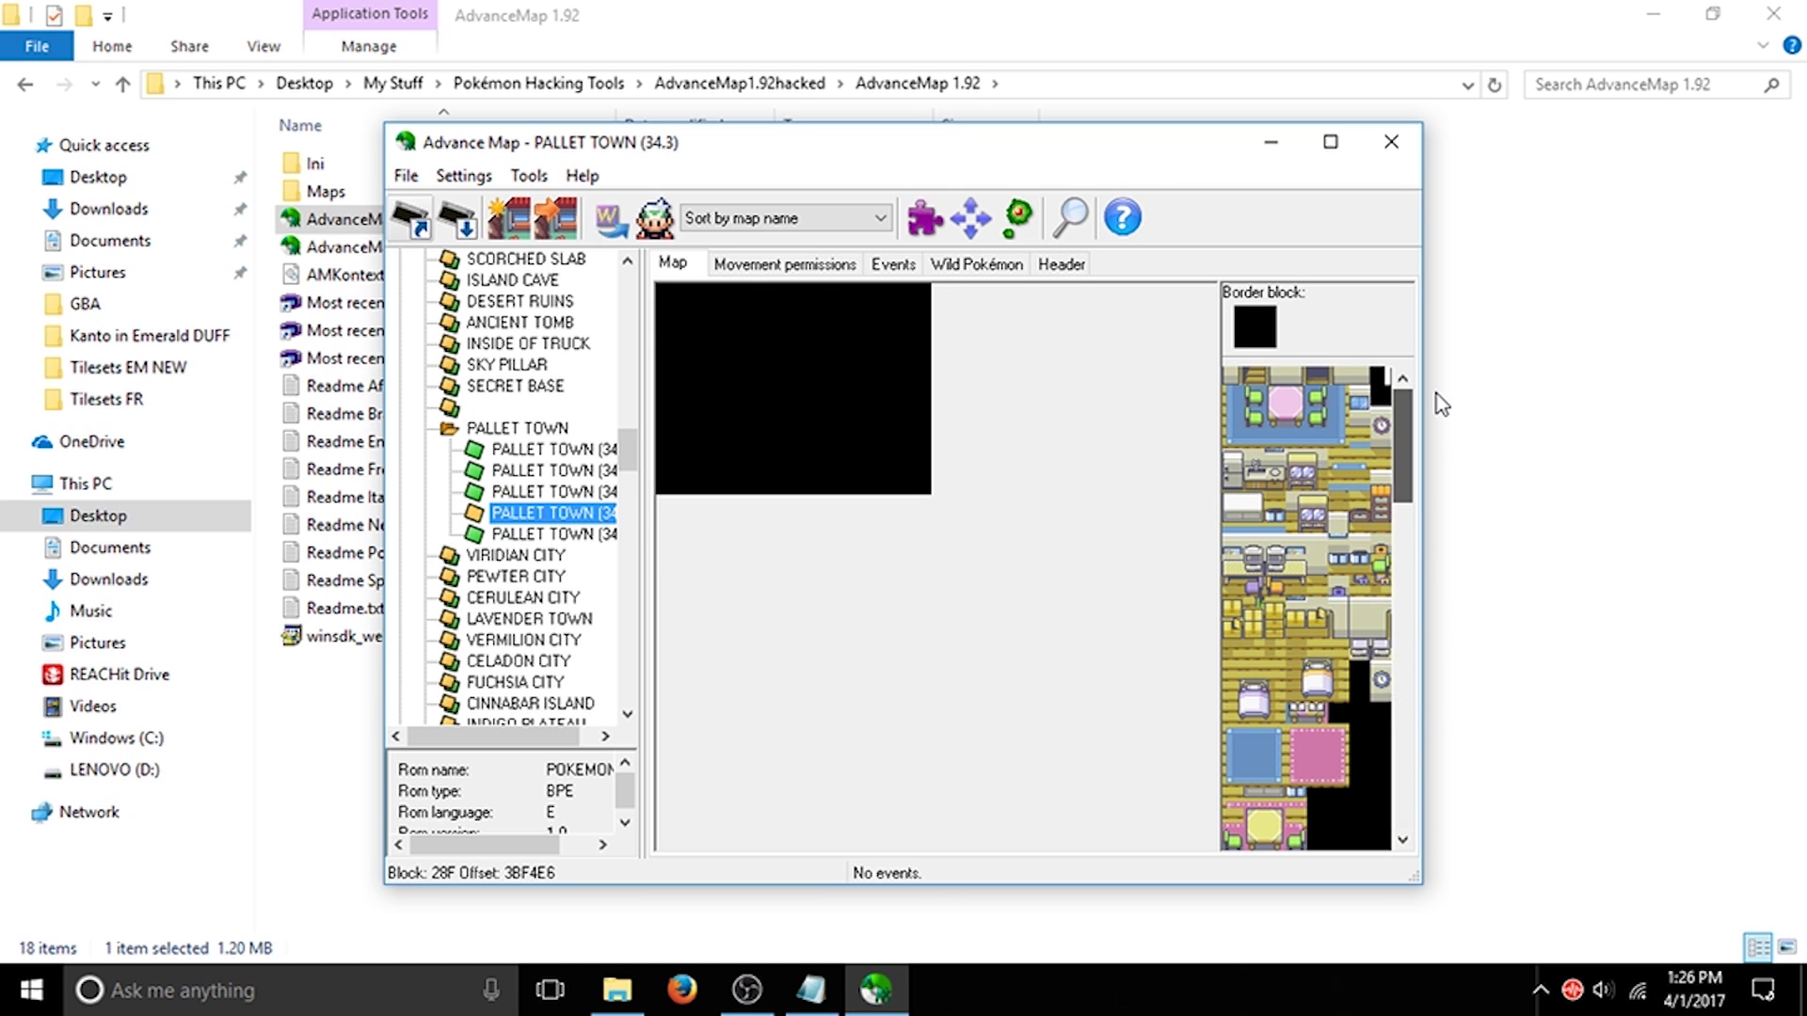
pyautogui.click(923, 219)
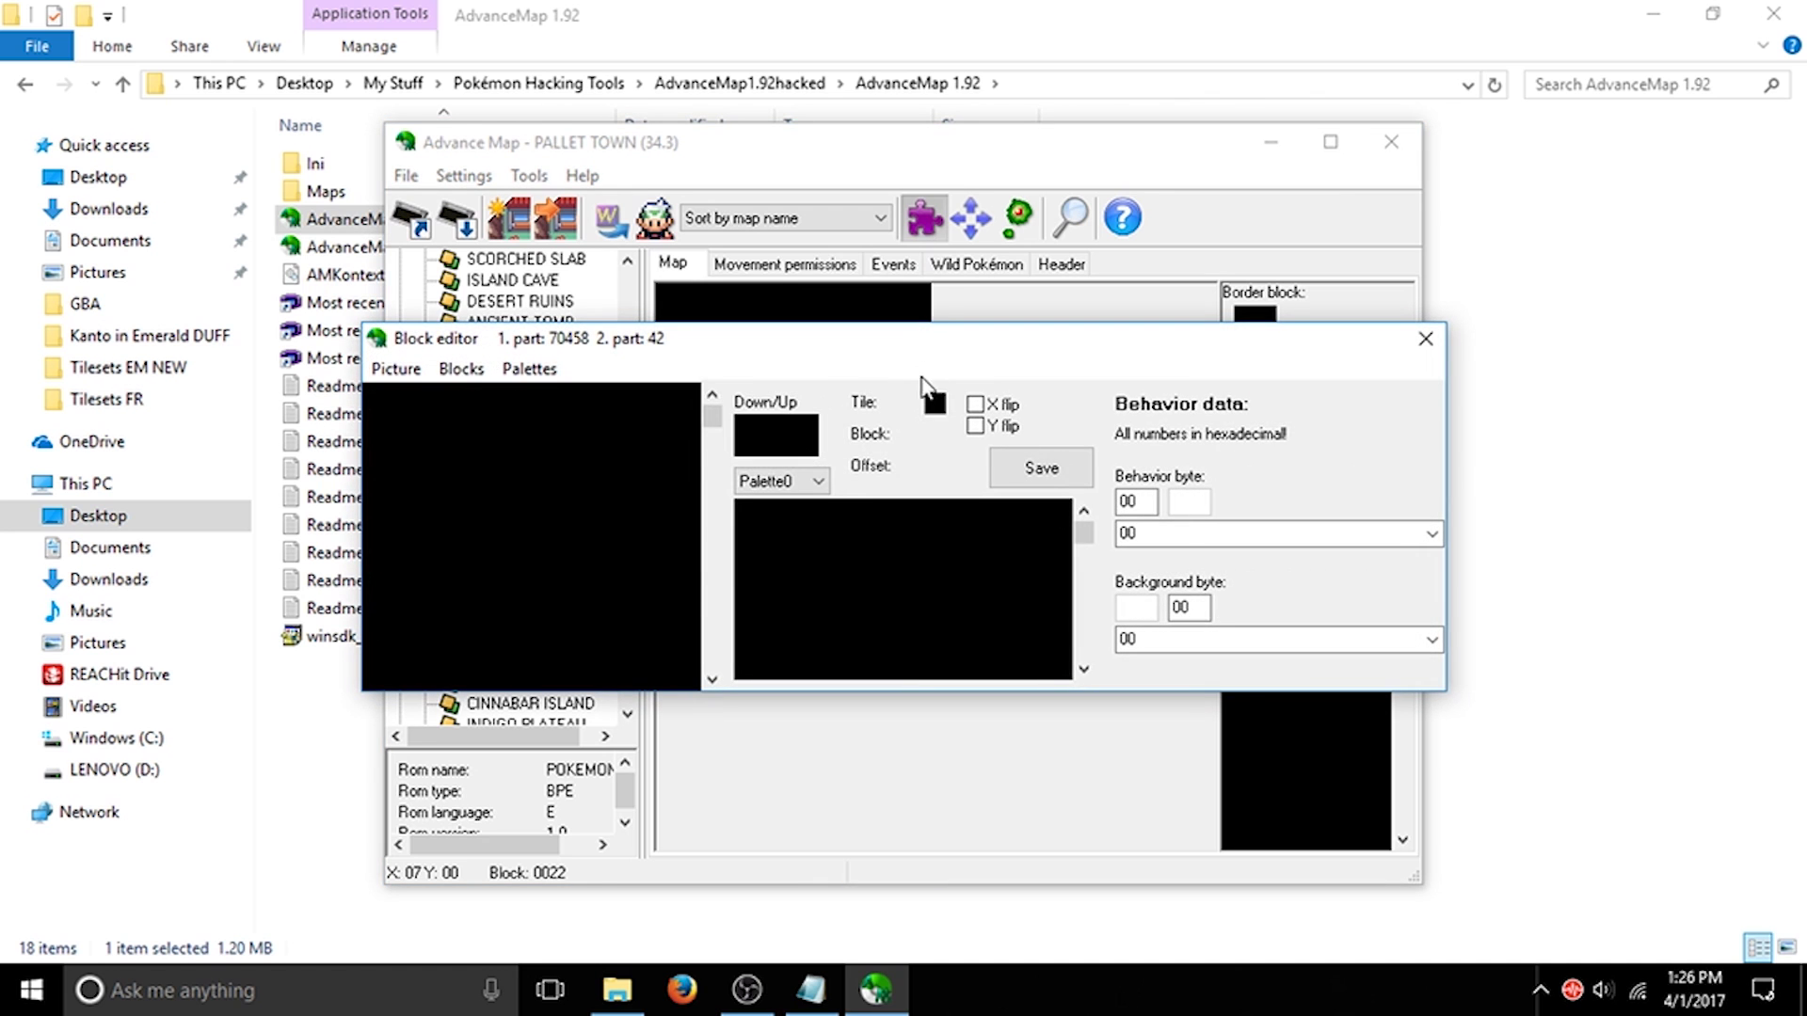
# Step: Load Tileset12 from Tilesets EM NEW as tileset 1 and repoint it to the found free space
pyautogui.click(395, 369)
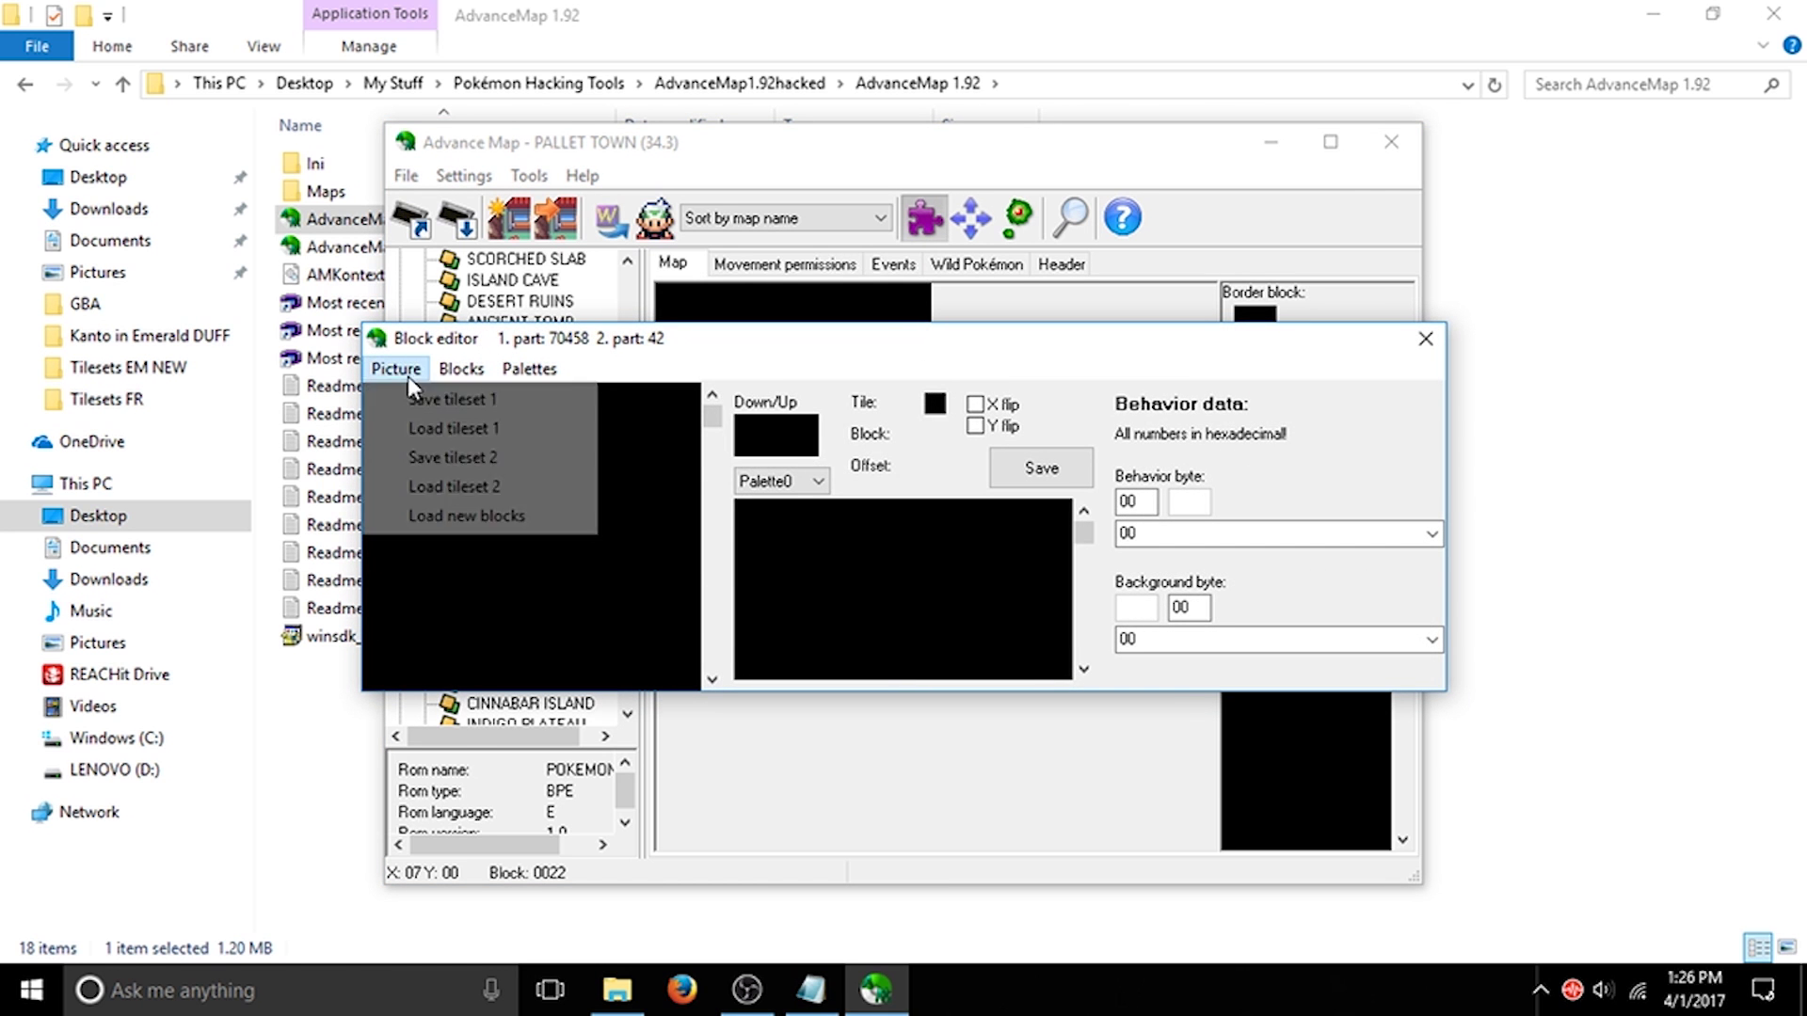
pyautogui.click(445, 428)
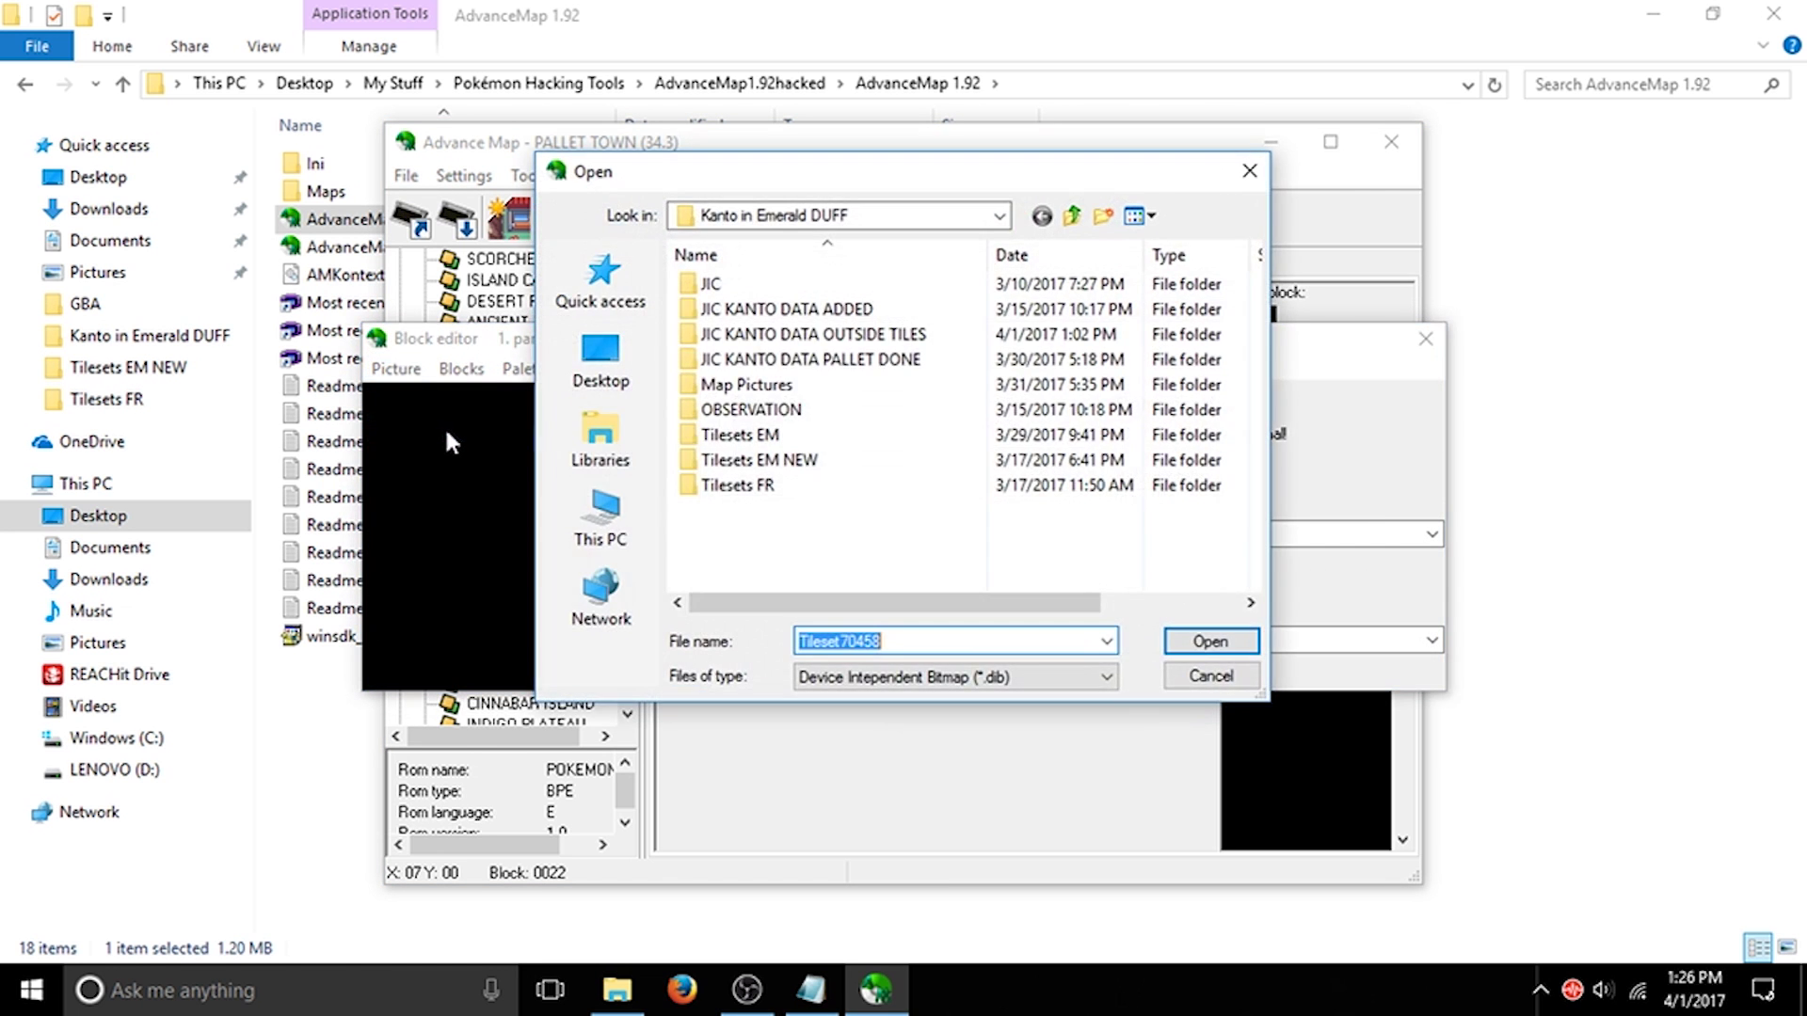
pyautogui.doubleClick(855, 459)
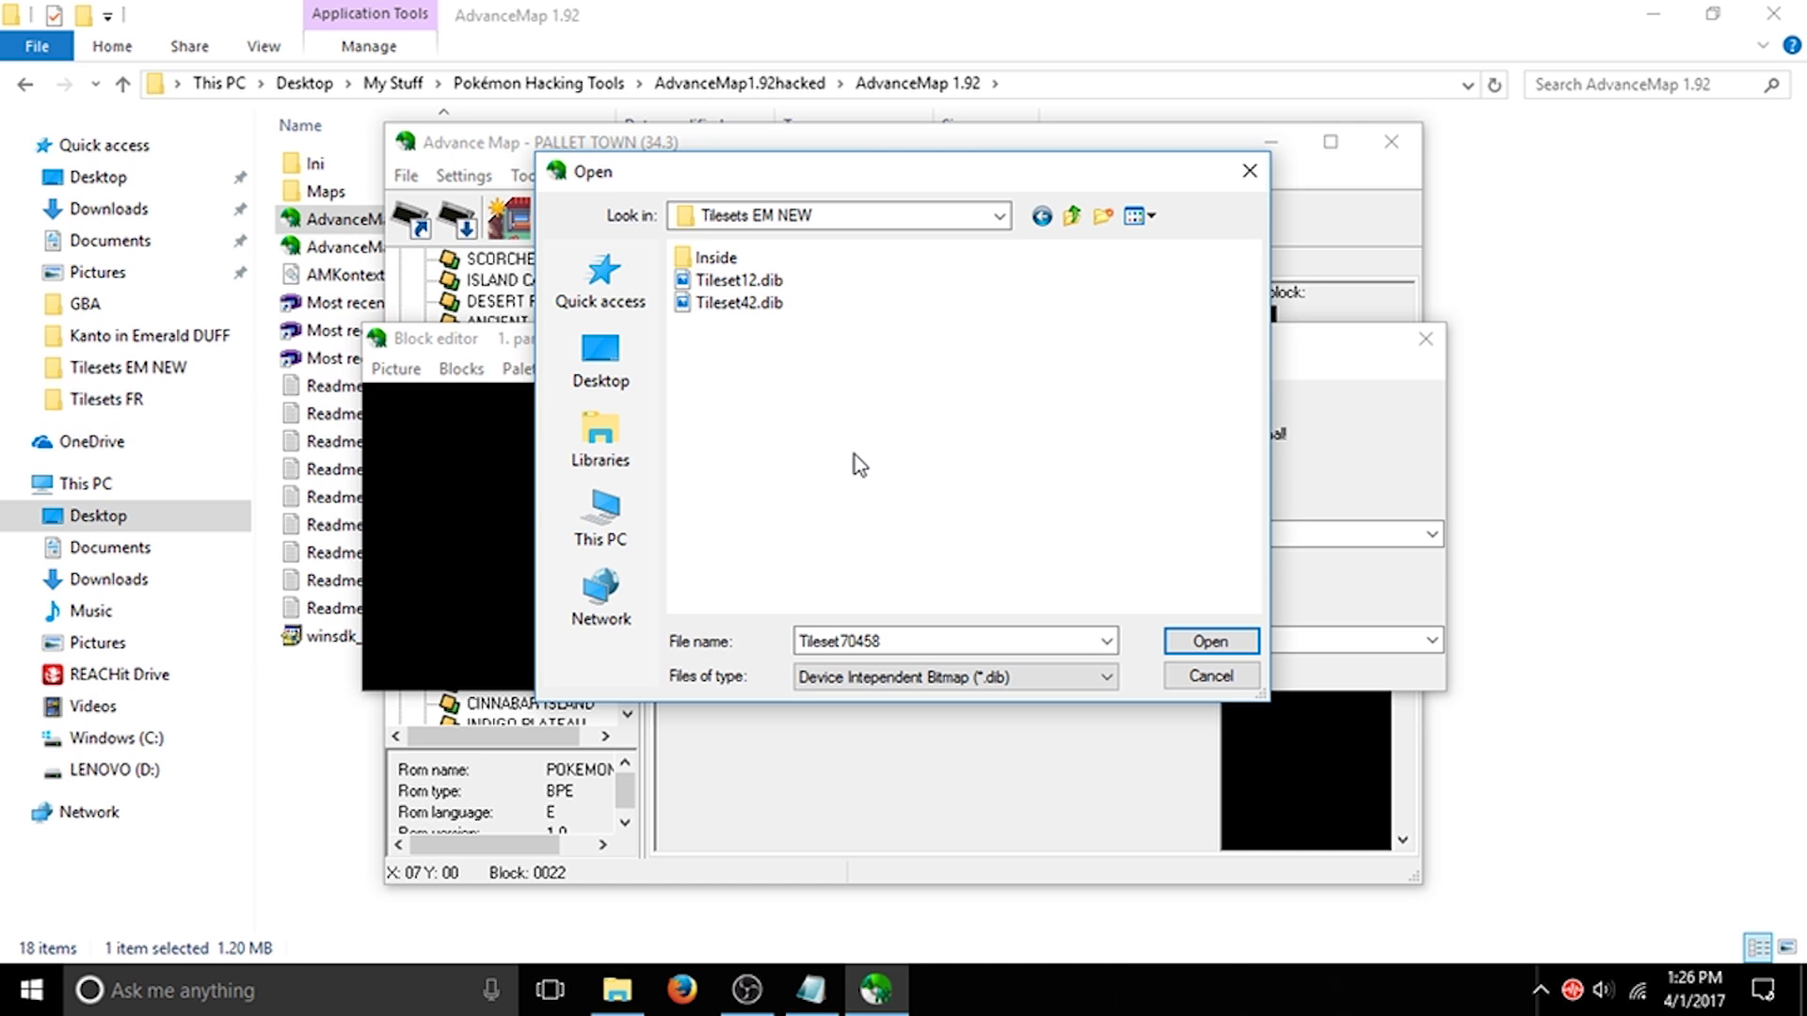
pyautogui.doubleClick(788, 284)
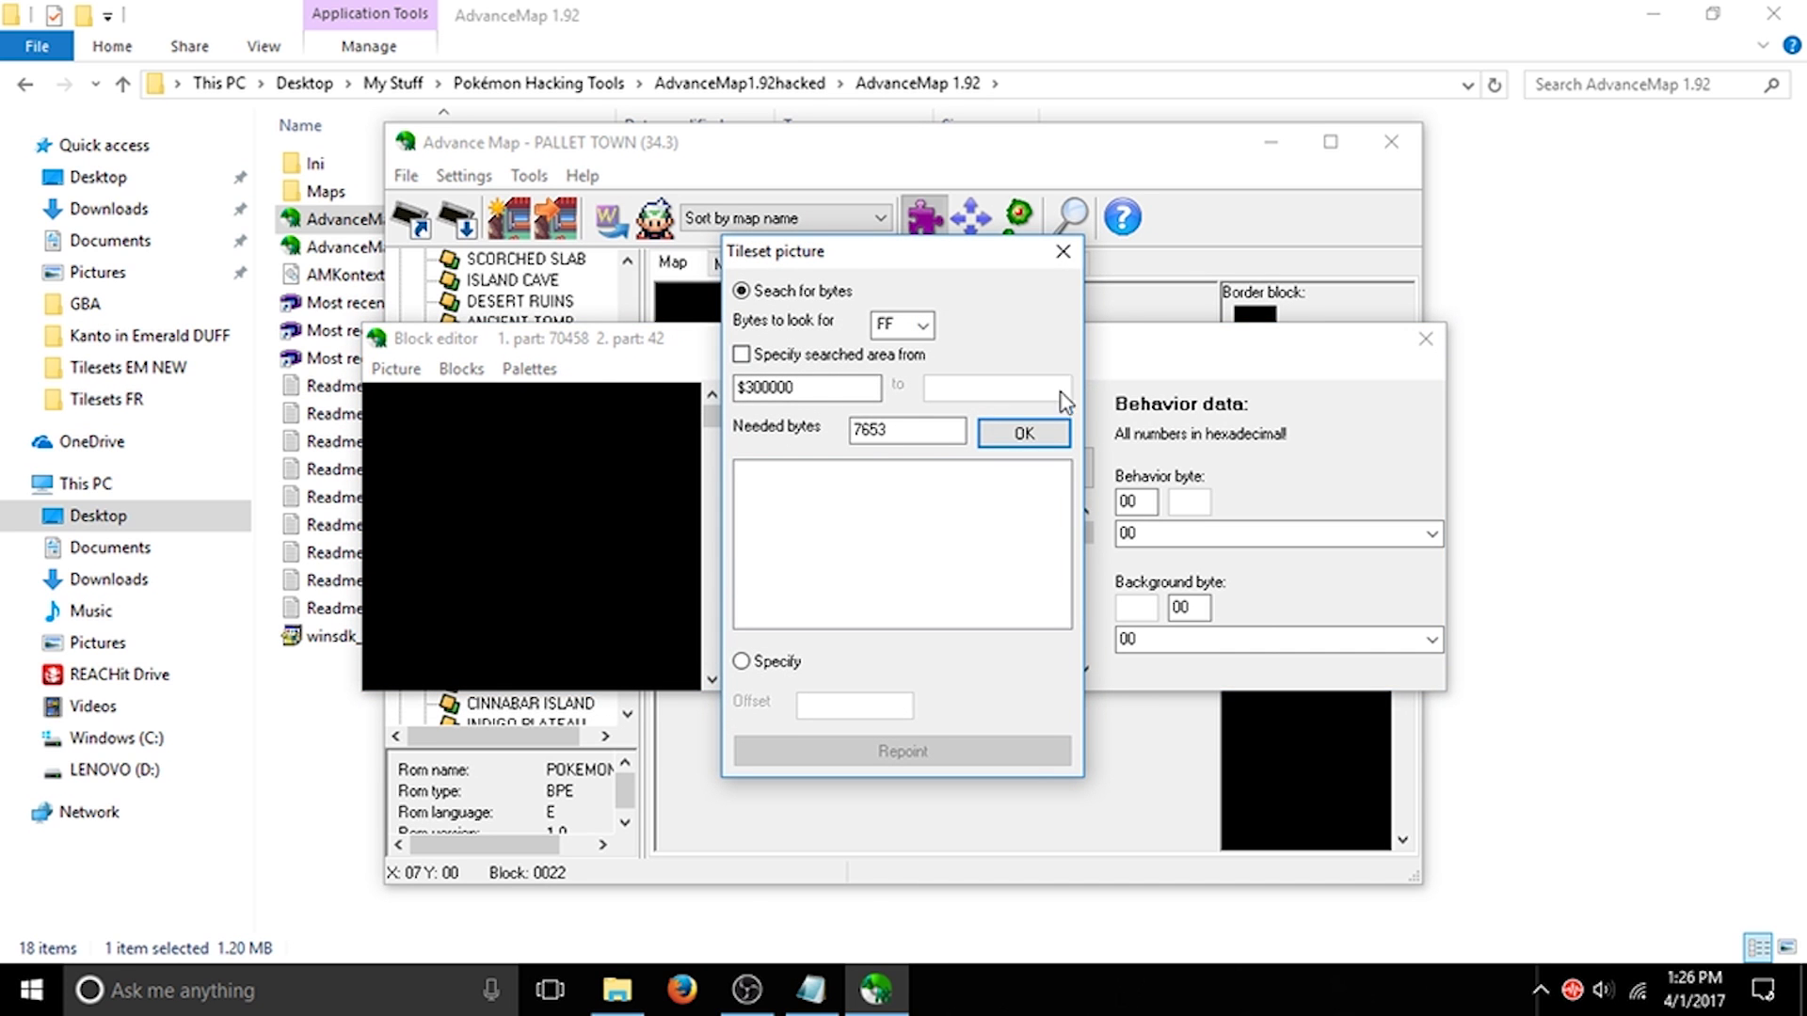
pyautogui.click(1023, 434)
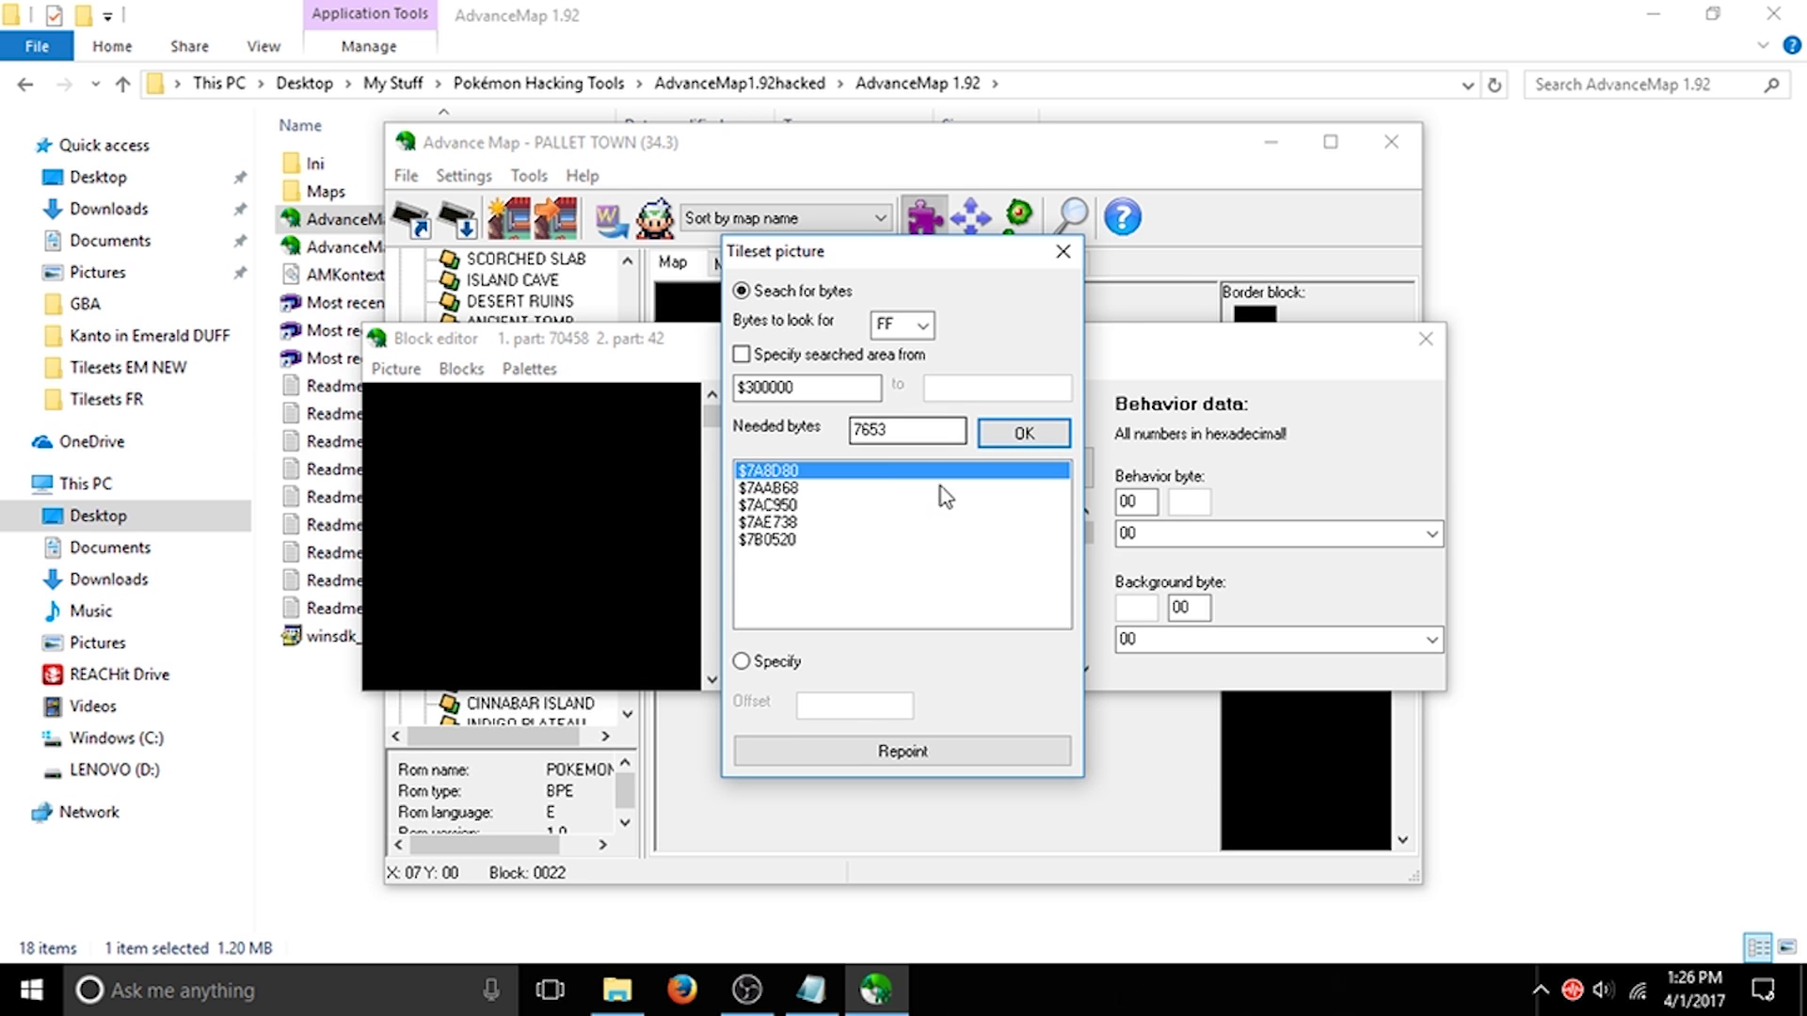
pyautogui.click(855, 750)
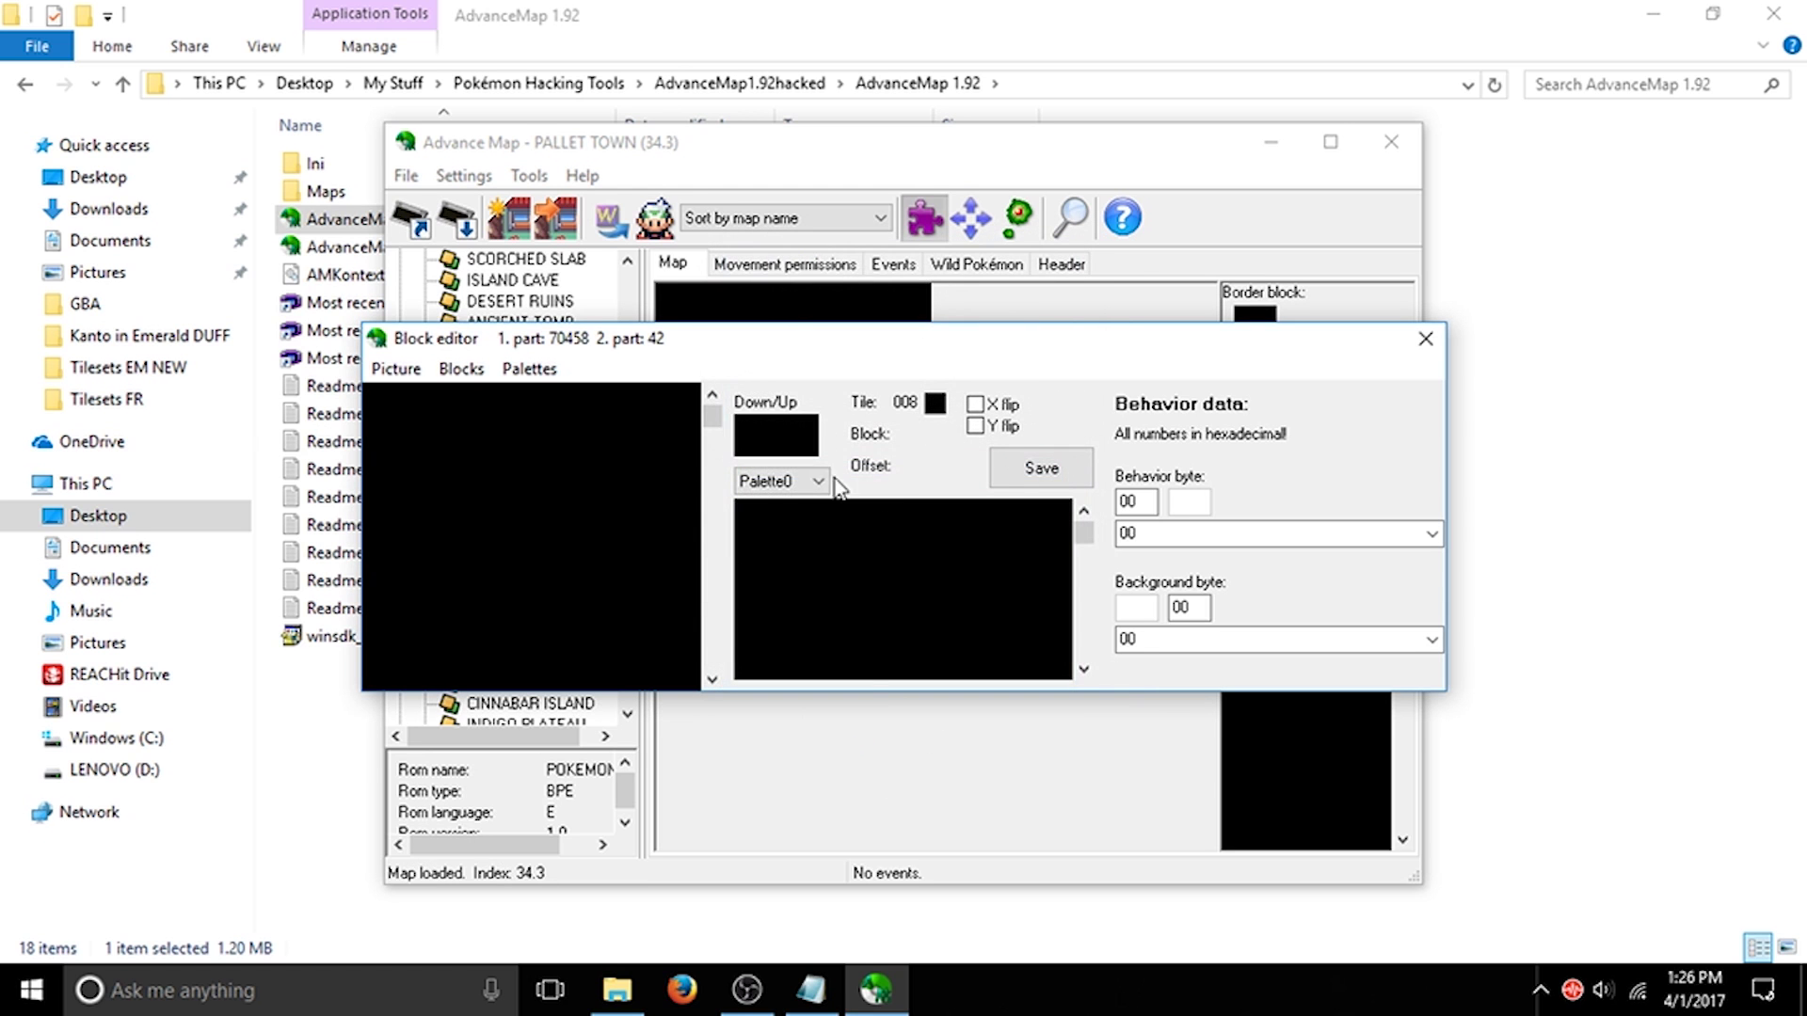
# Step: Load Tileset12.pal as the current palette, keeping Palette0 selected
pyautogui.click(684, 422)
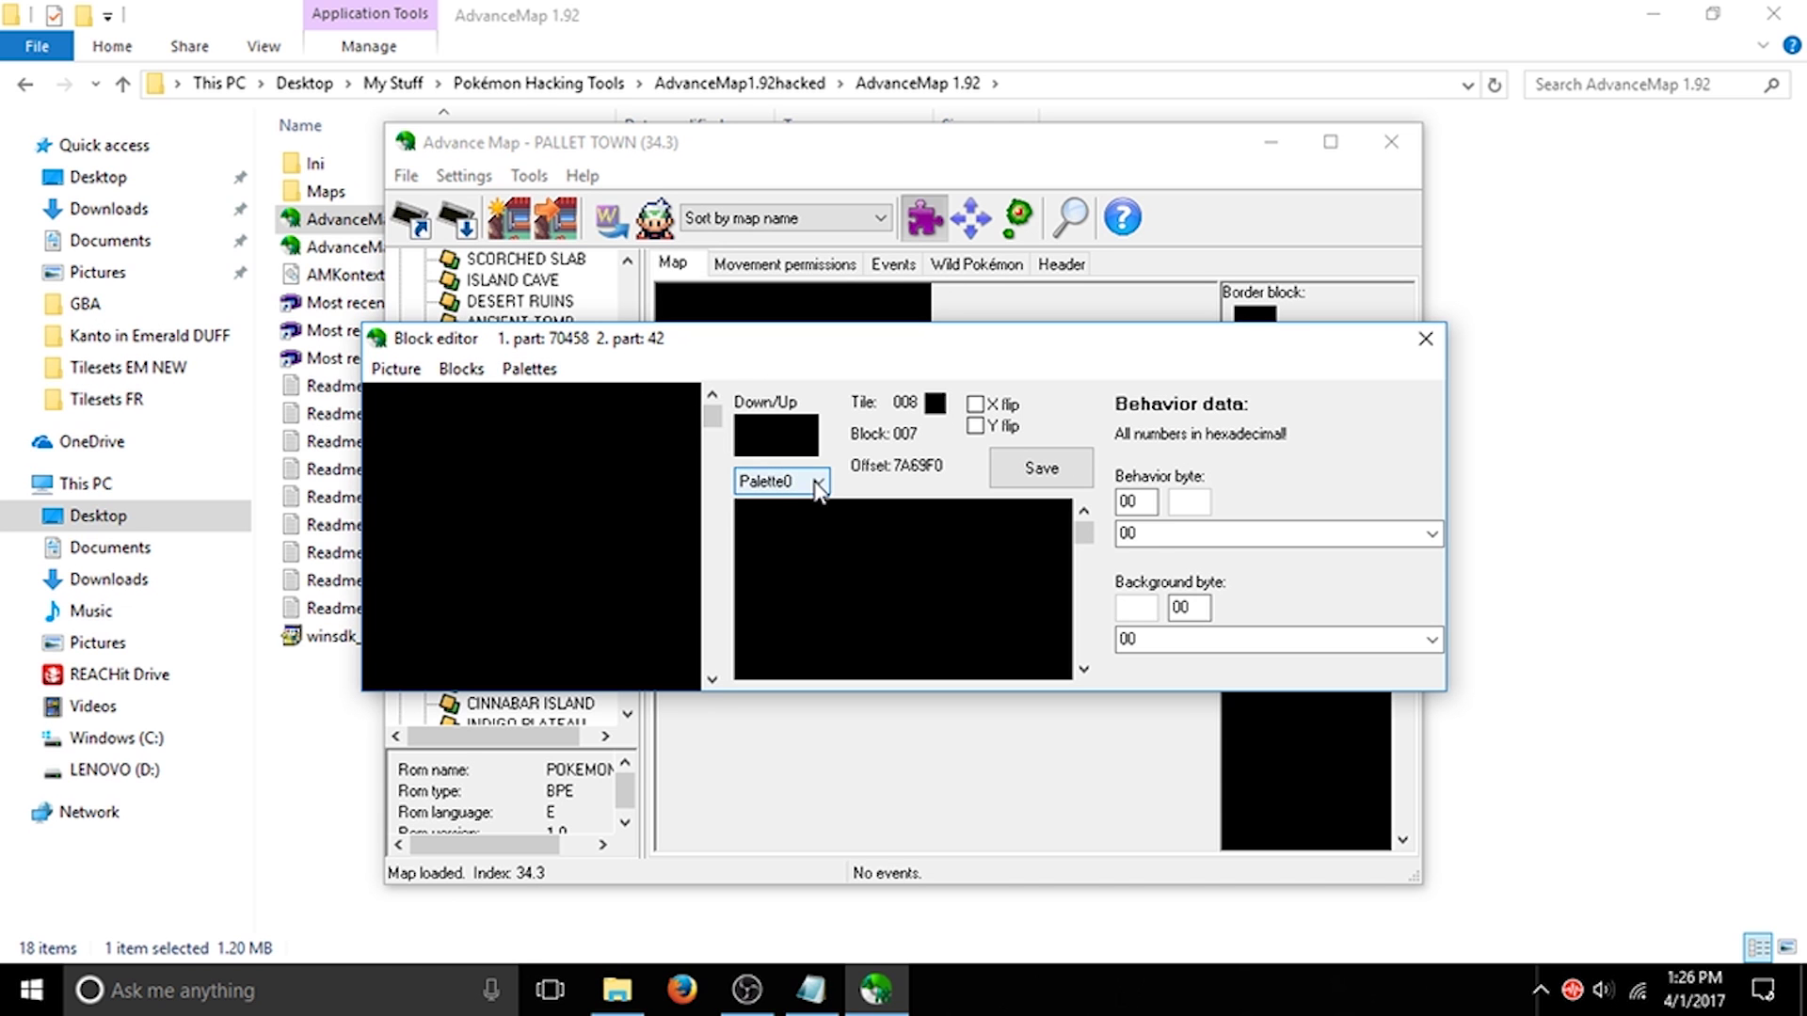
pyautogui.click(529, 368)
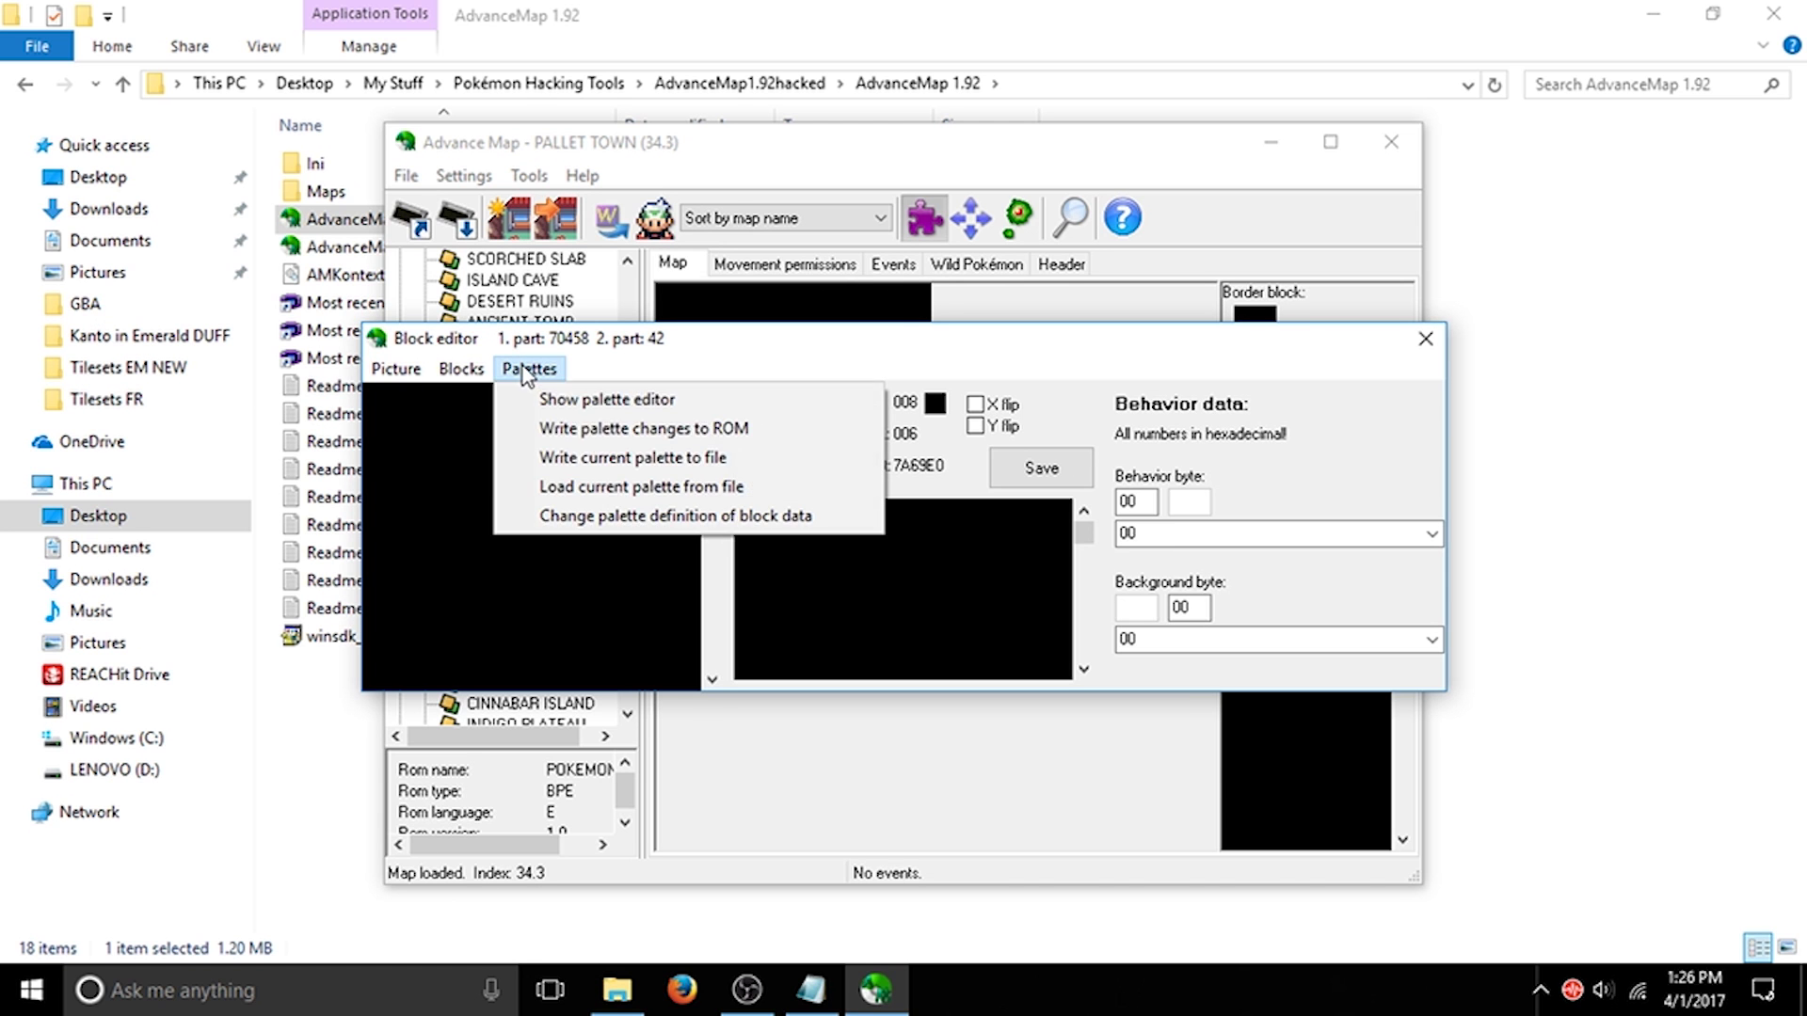
pyautogui.click(586, 488)
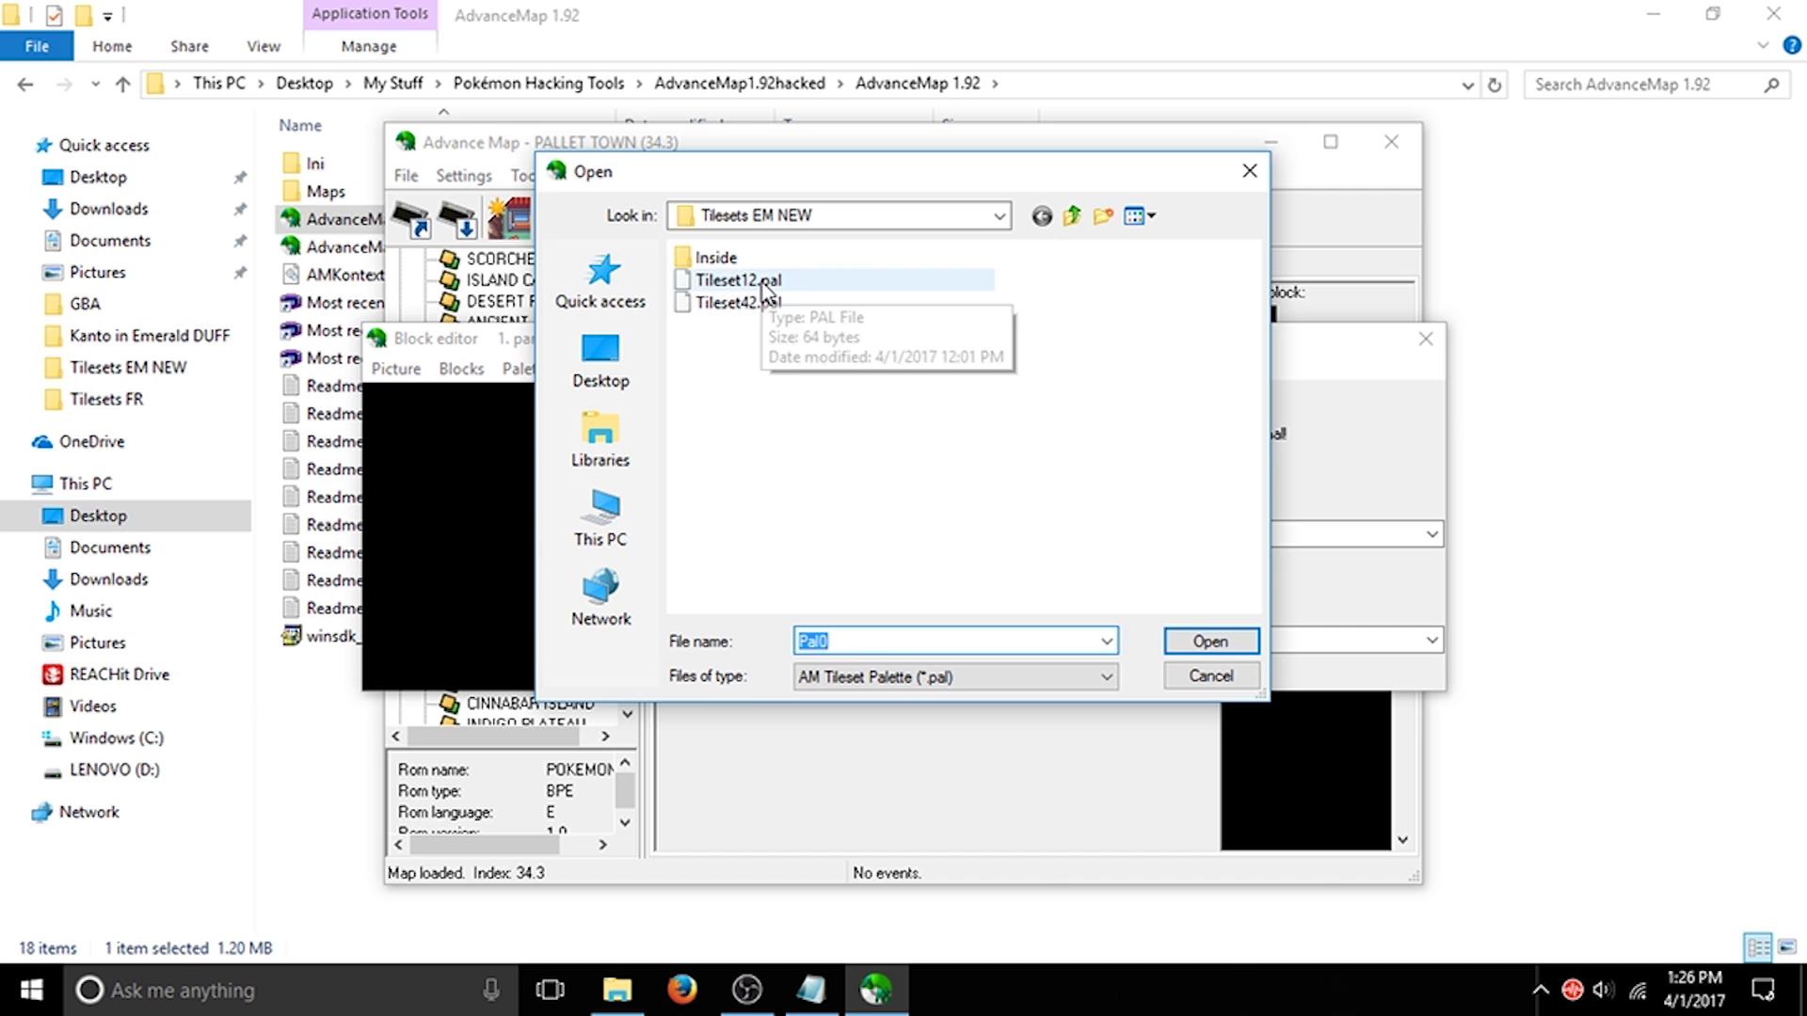
pyautogui.doubleClick(762, 281)
pyautogui.moveTo(1085, 532)
pyautogui.mouseDown()
pyautogui.moveTo(1085, 604)
pyautogui.moveTo(1084, 527)
pyautogui.mouseUp()
pyautogui.click(781, 481)
pyautogui.press('Down')
pyautogui.press('Up')
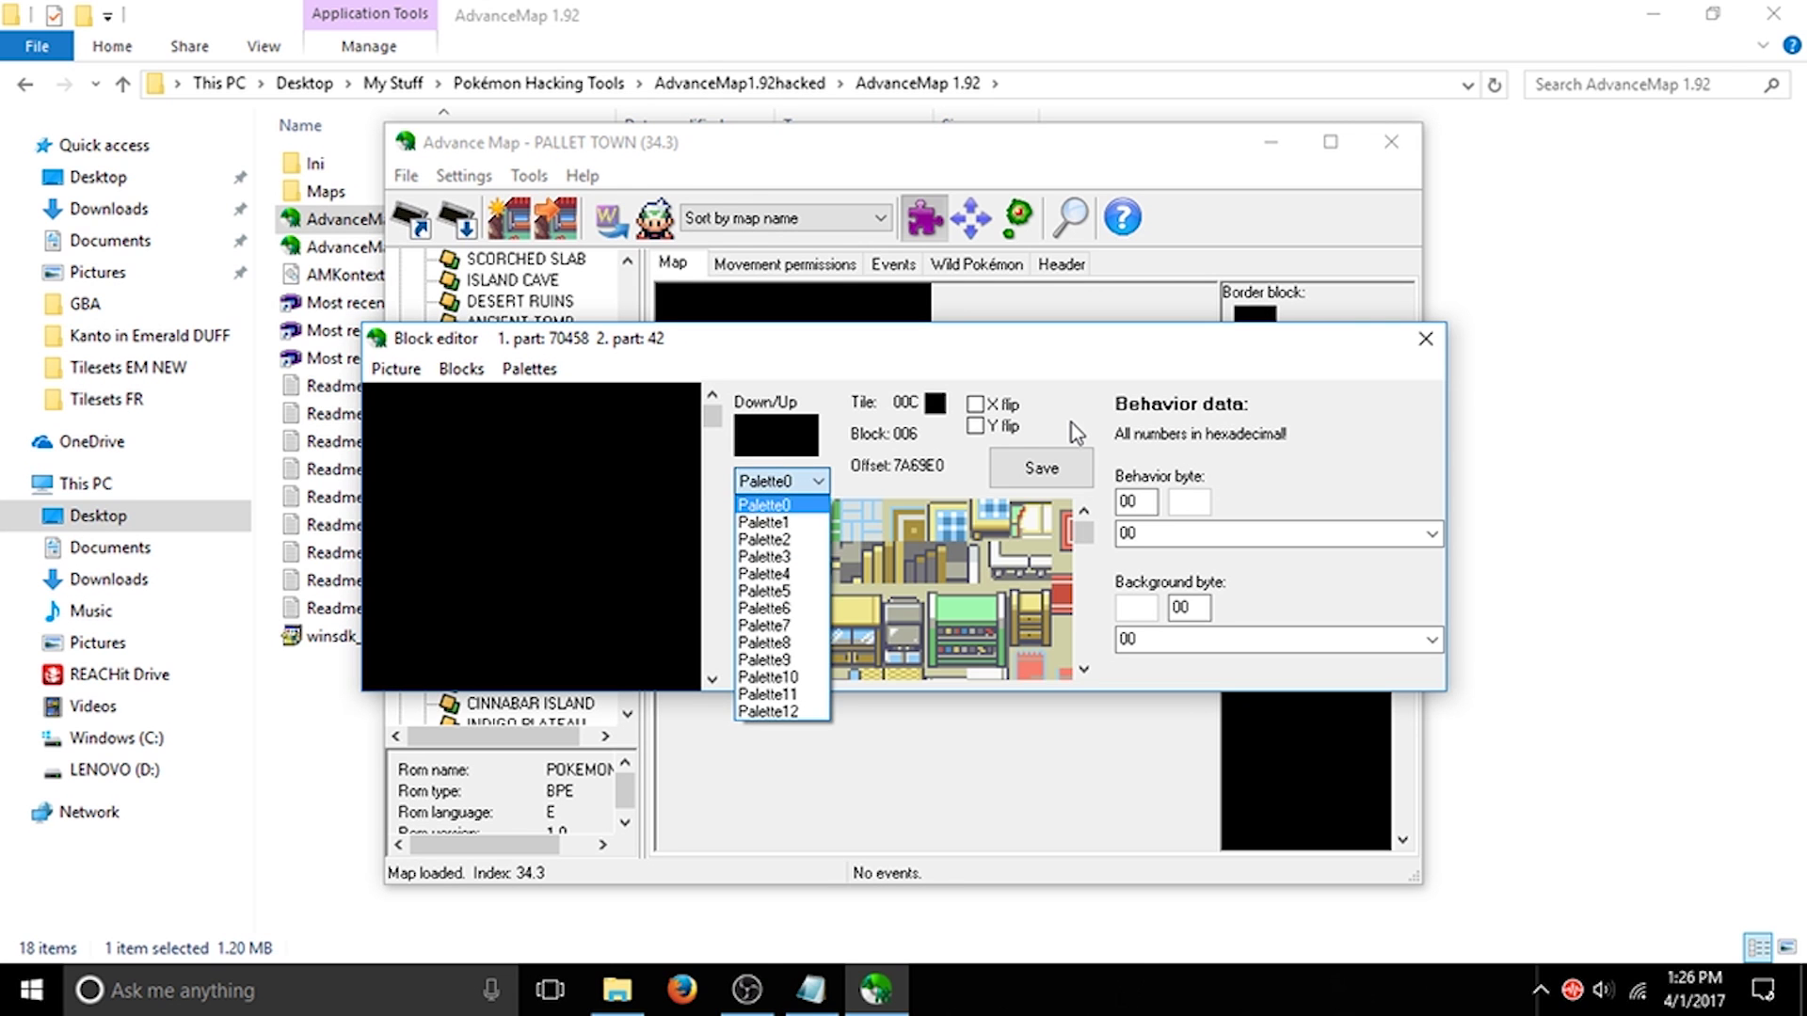
pyautogui.press('Return')
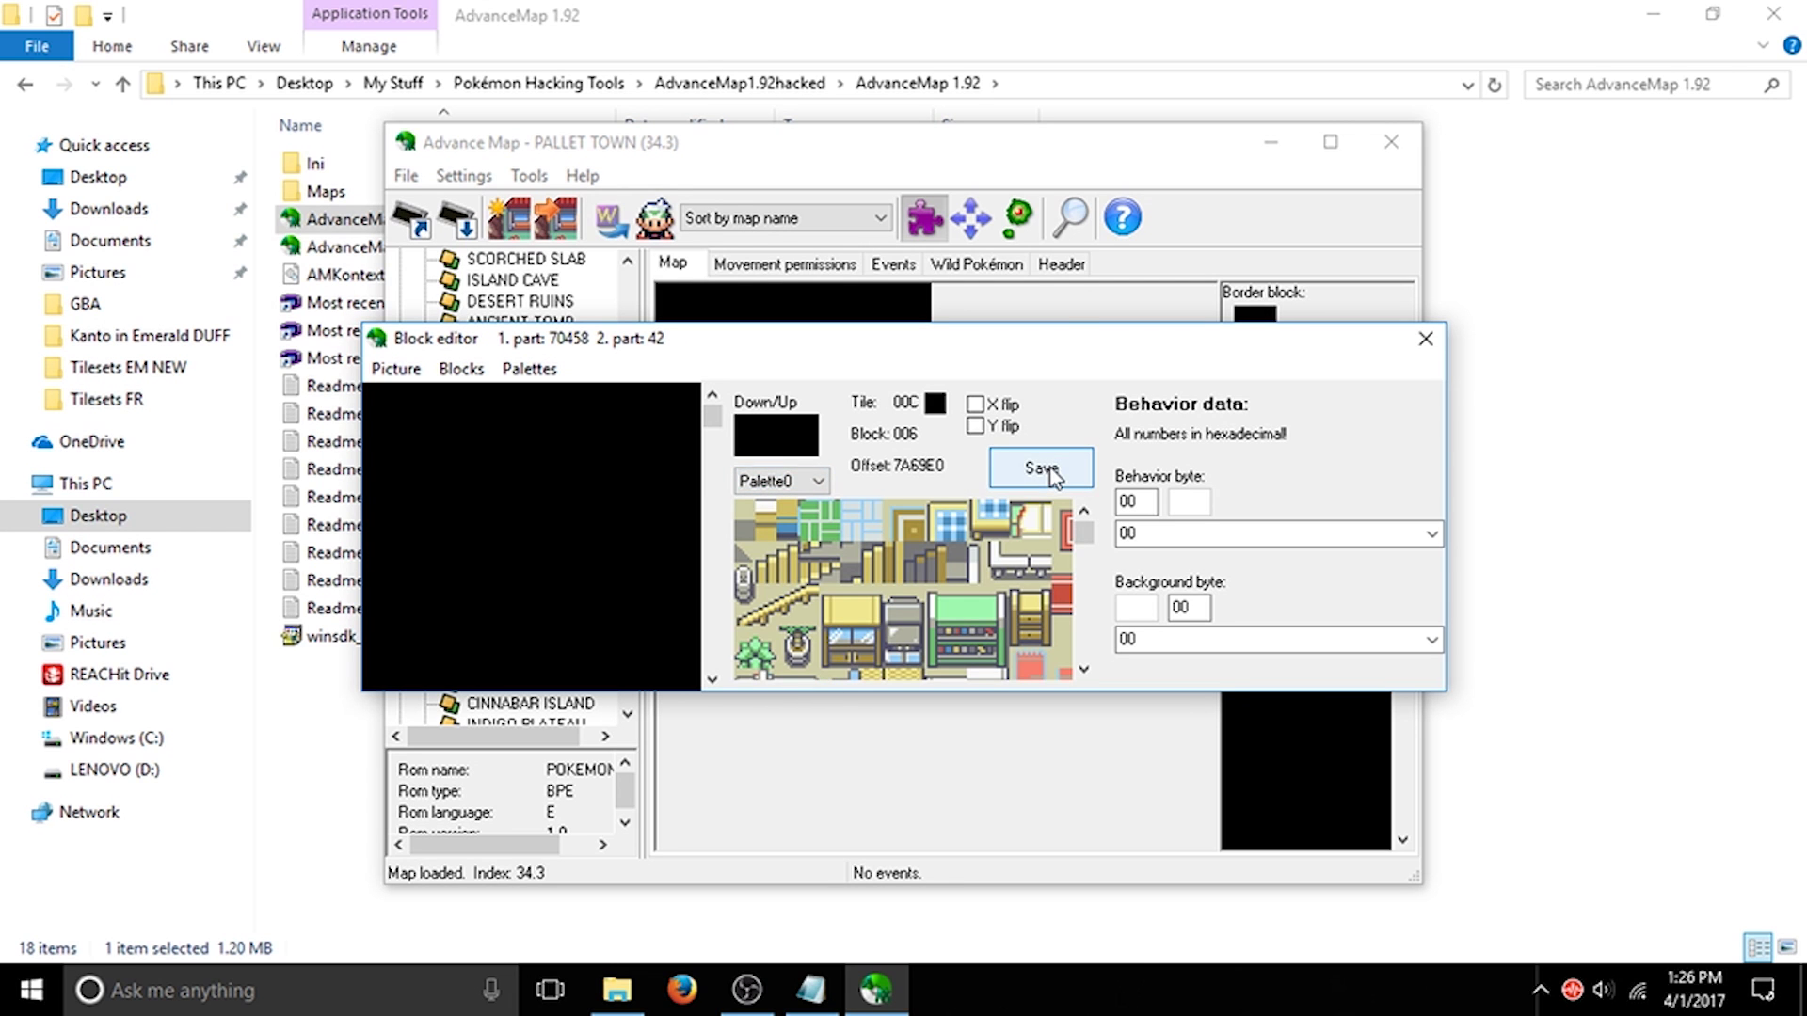
# Step: Write the palette changes to the ROM
pyautogui.click(528, 368)
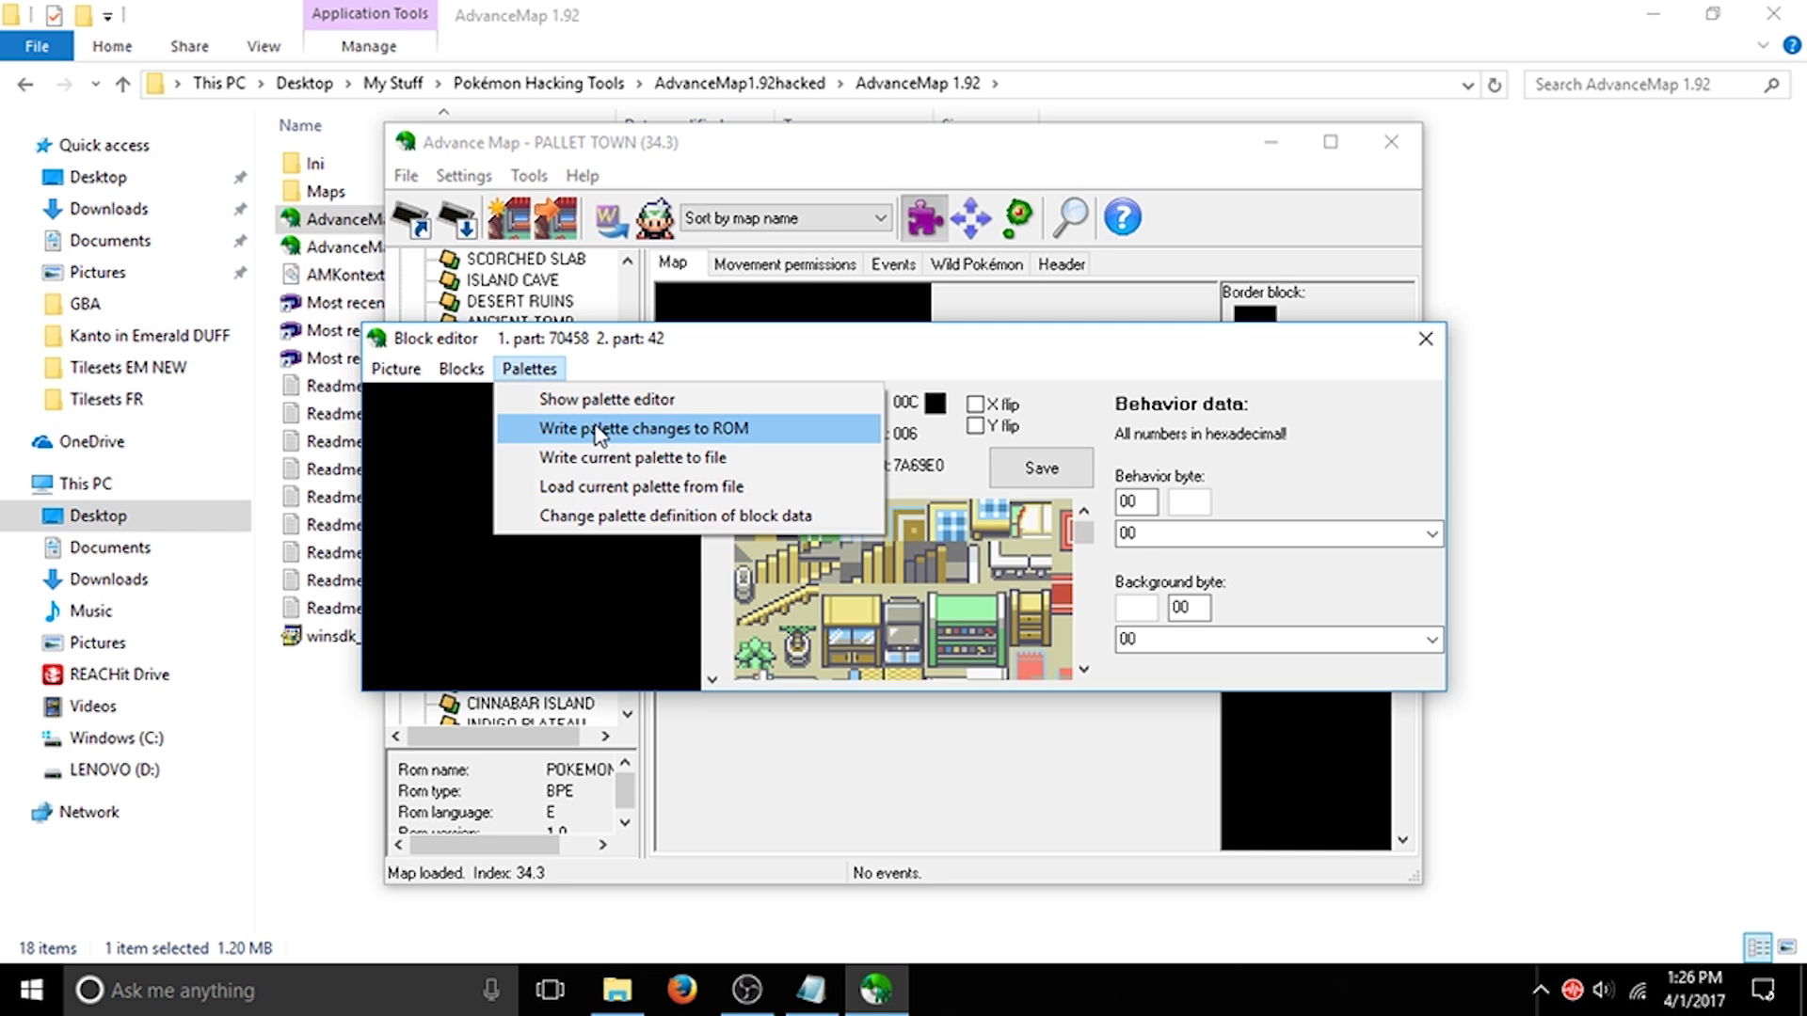
pyautogui.click(595, 429)
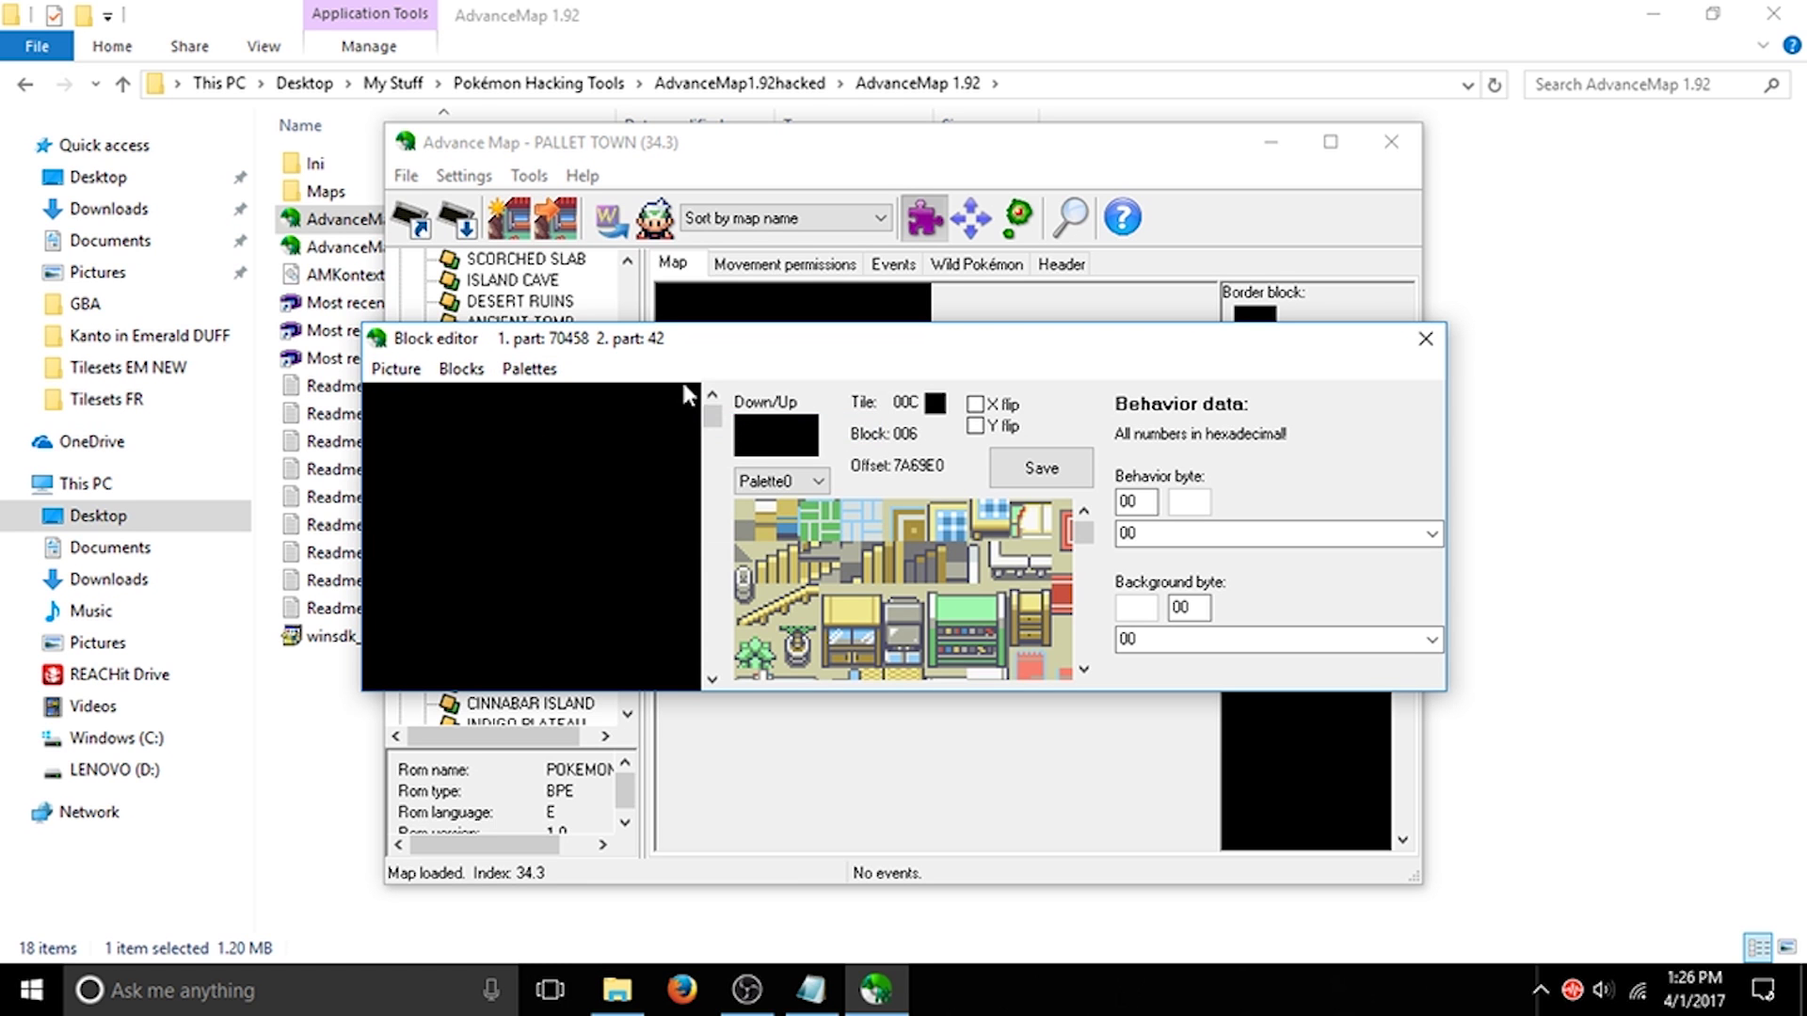
pyautogui.moveTo(717, 420)
pyautogui.mouseDown()
pyautogui.moveTo(714, 679)
pyautogui.moveTo(742, 518)
pyautogui.moveTo(720, 414)
pyautogui.mouseUp()
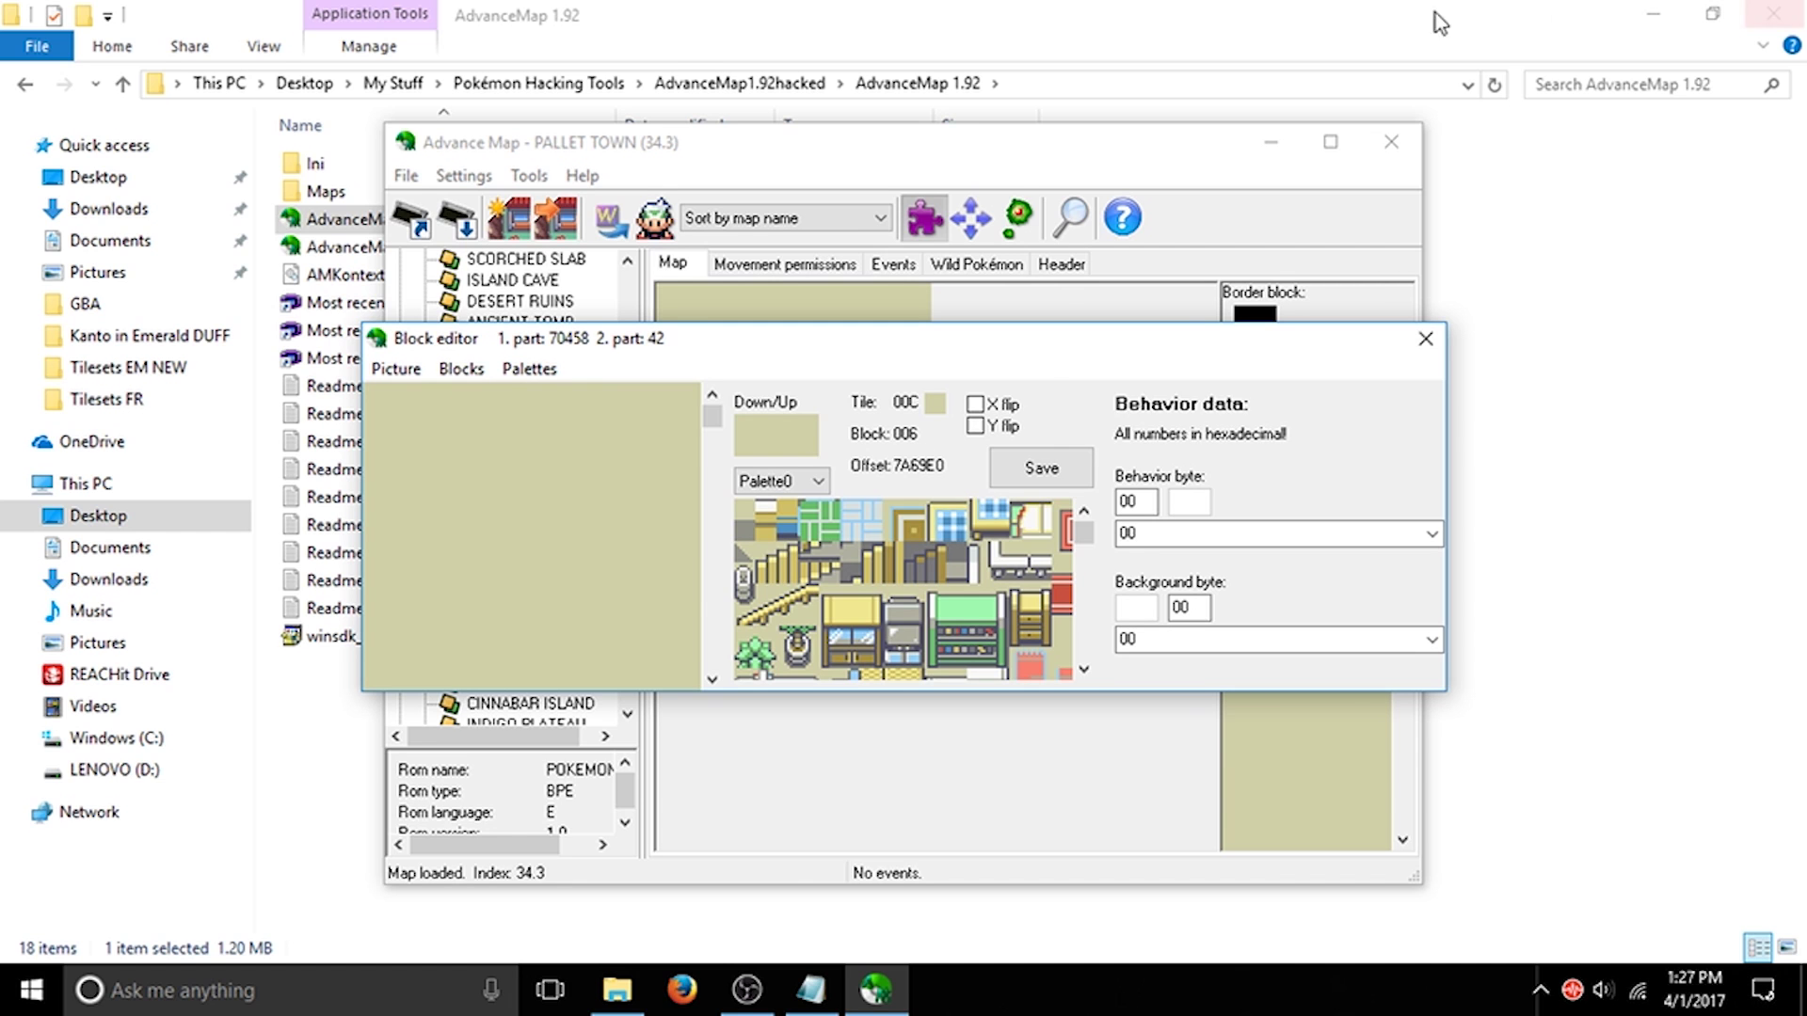
# Step: Inspect a couple of blocks, then cancel loading another palette file
pyautogui.click(612, 577)
pyautogui.click(556, 500)
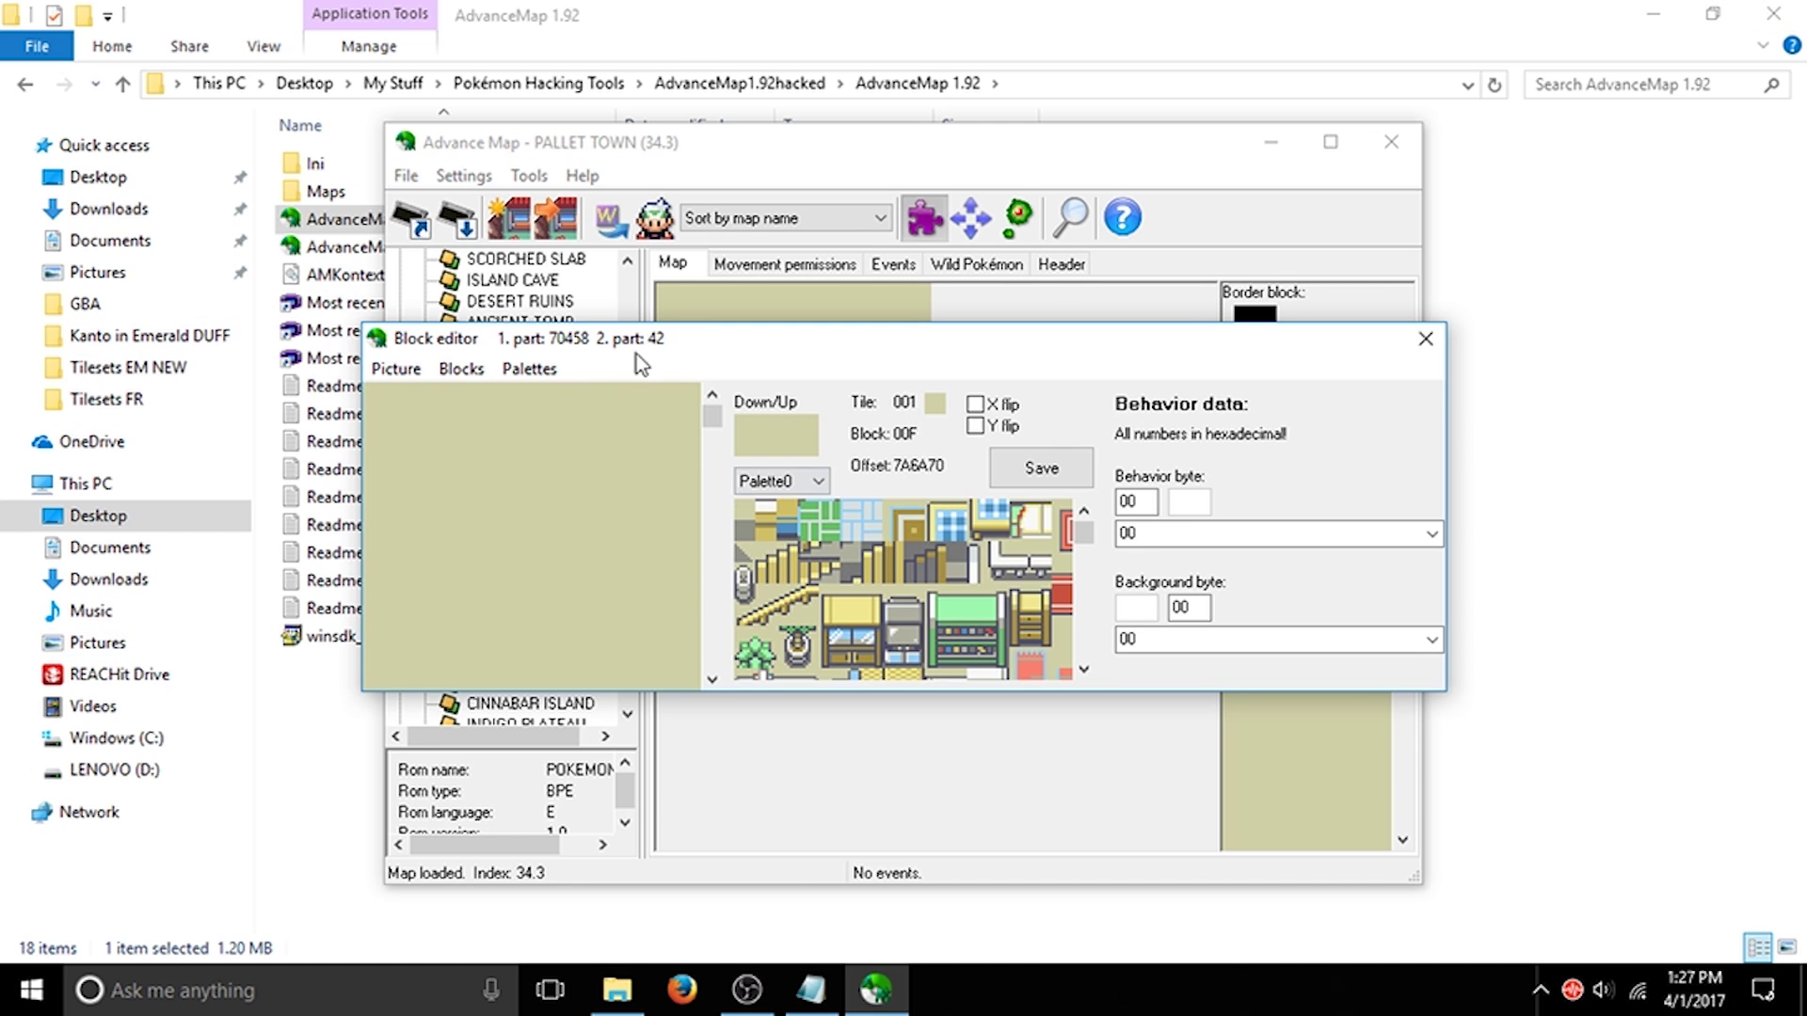
pyautogui.click(529, 368)
pyautogui.click(607, 482)
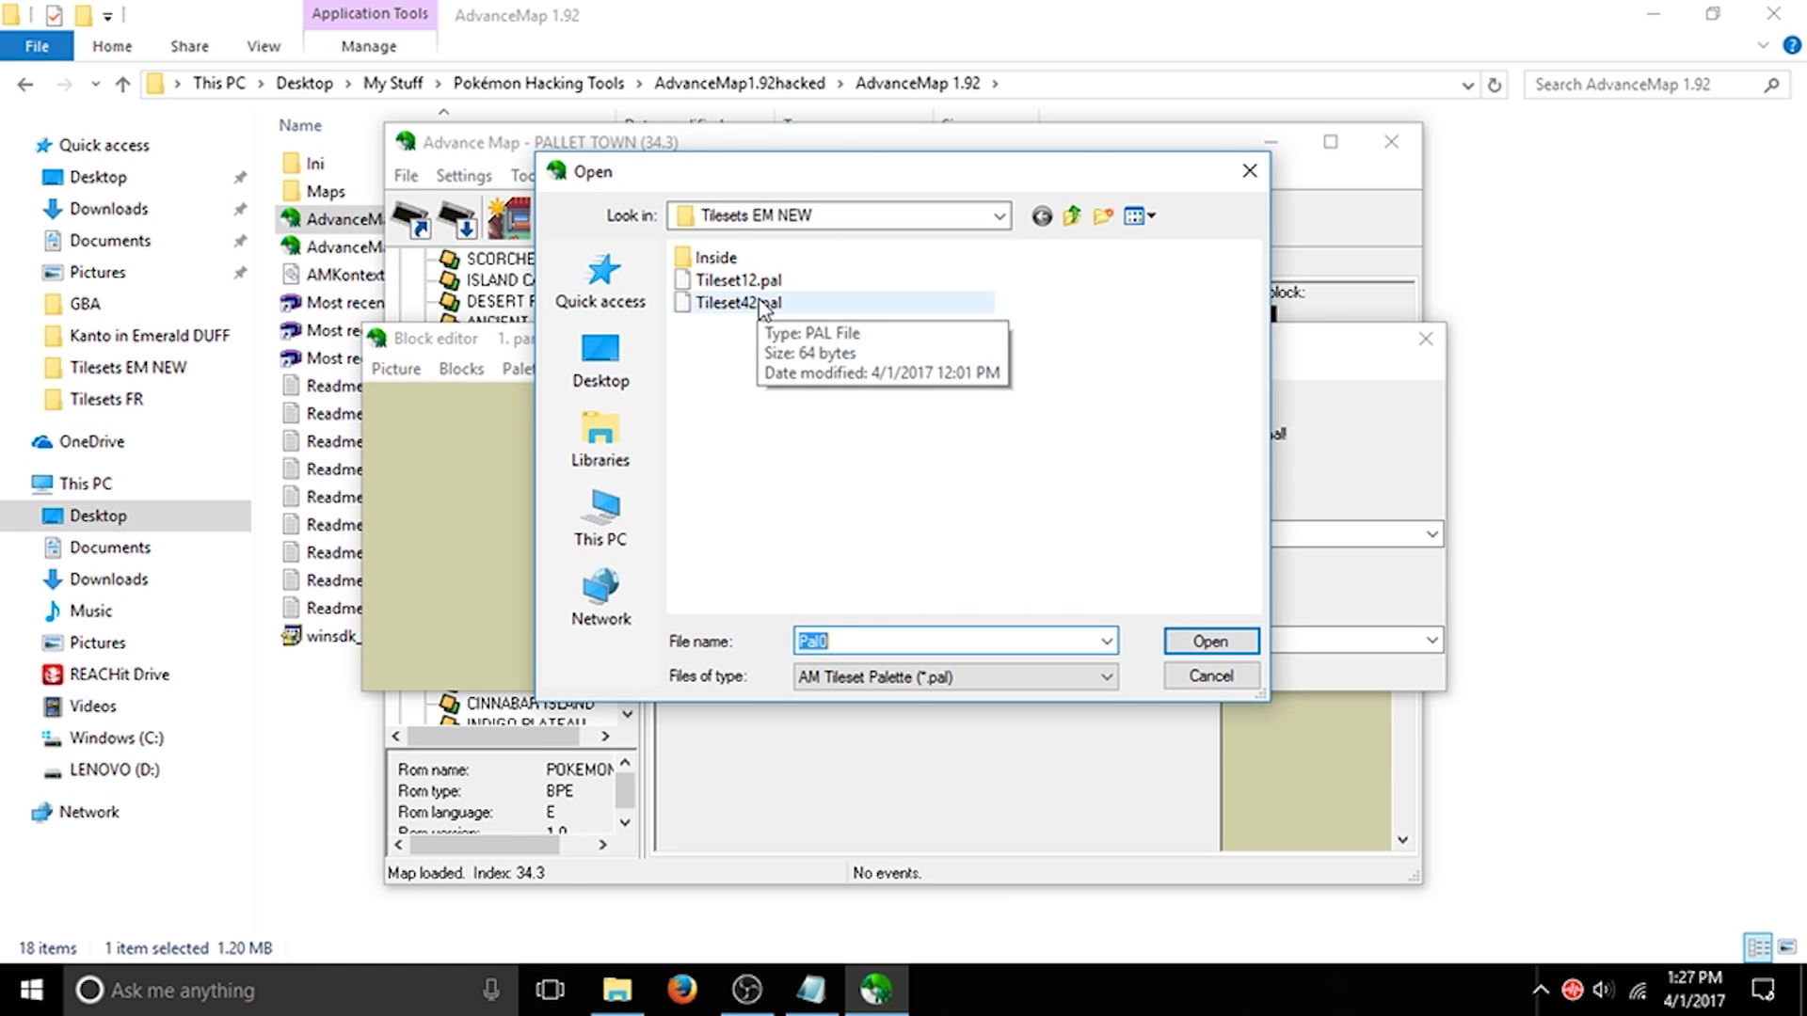
pyautogui.click(1249, 171)
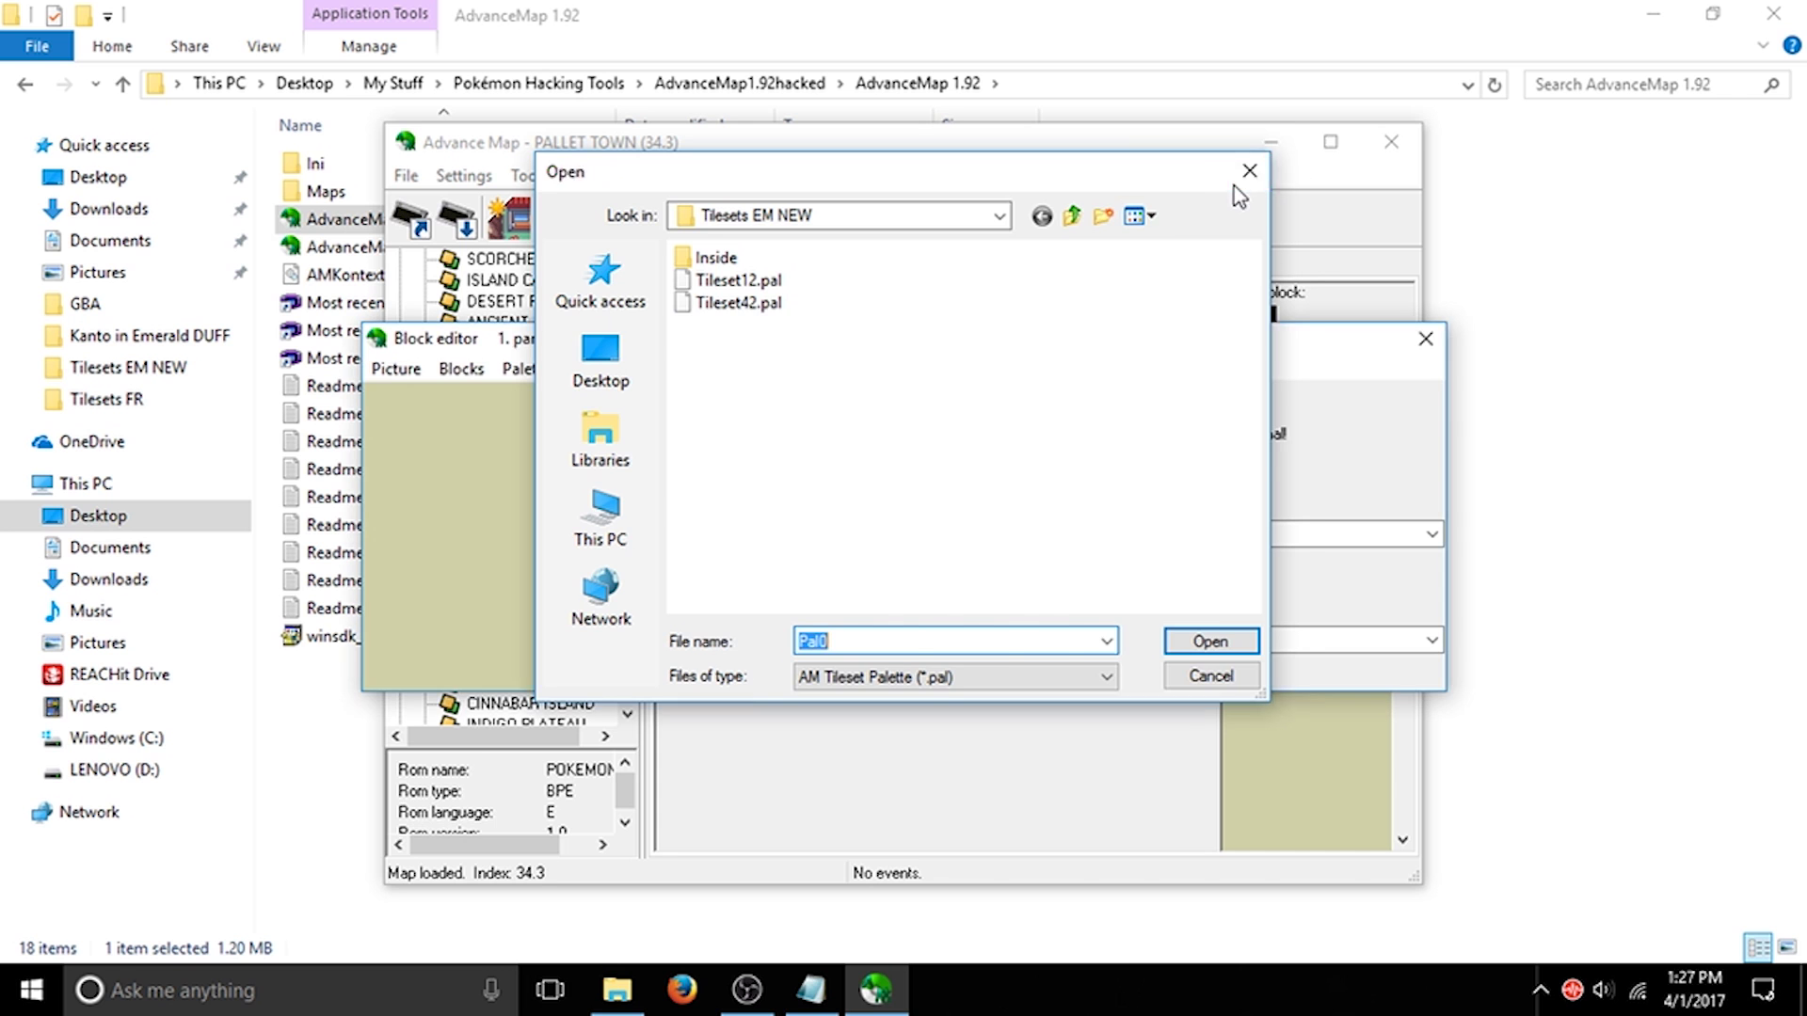
# Step: Close the Block editor and move the main map window to the upper left
pyautogui.moveTo(1084, 533)
pyautogui.mouseDown()
pyautogui.moveTo(1087, 598)
pyautogui.moveTo(1084, 532)
pyautogui.mouseUp()
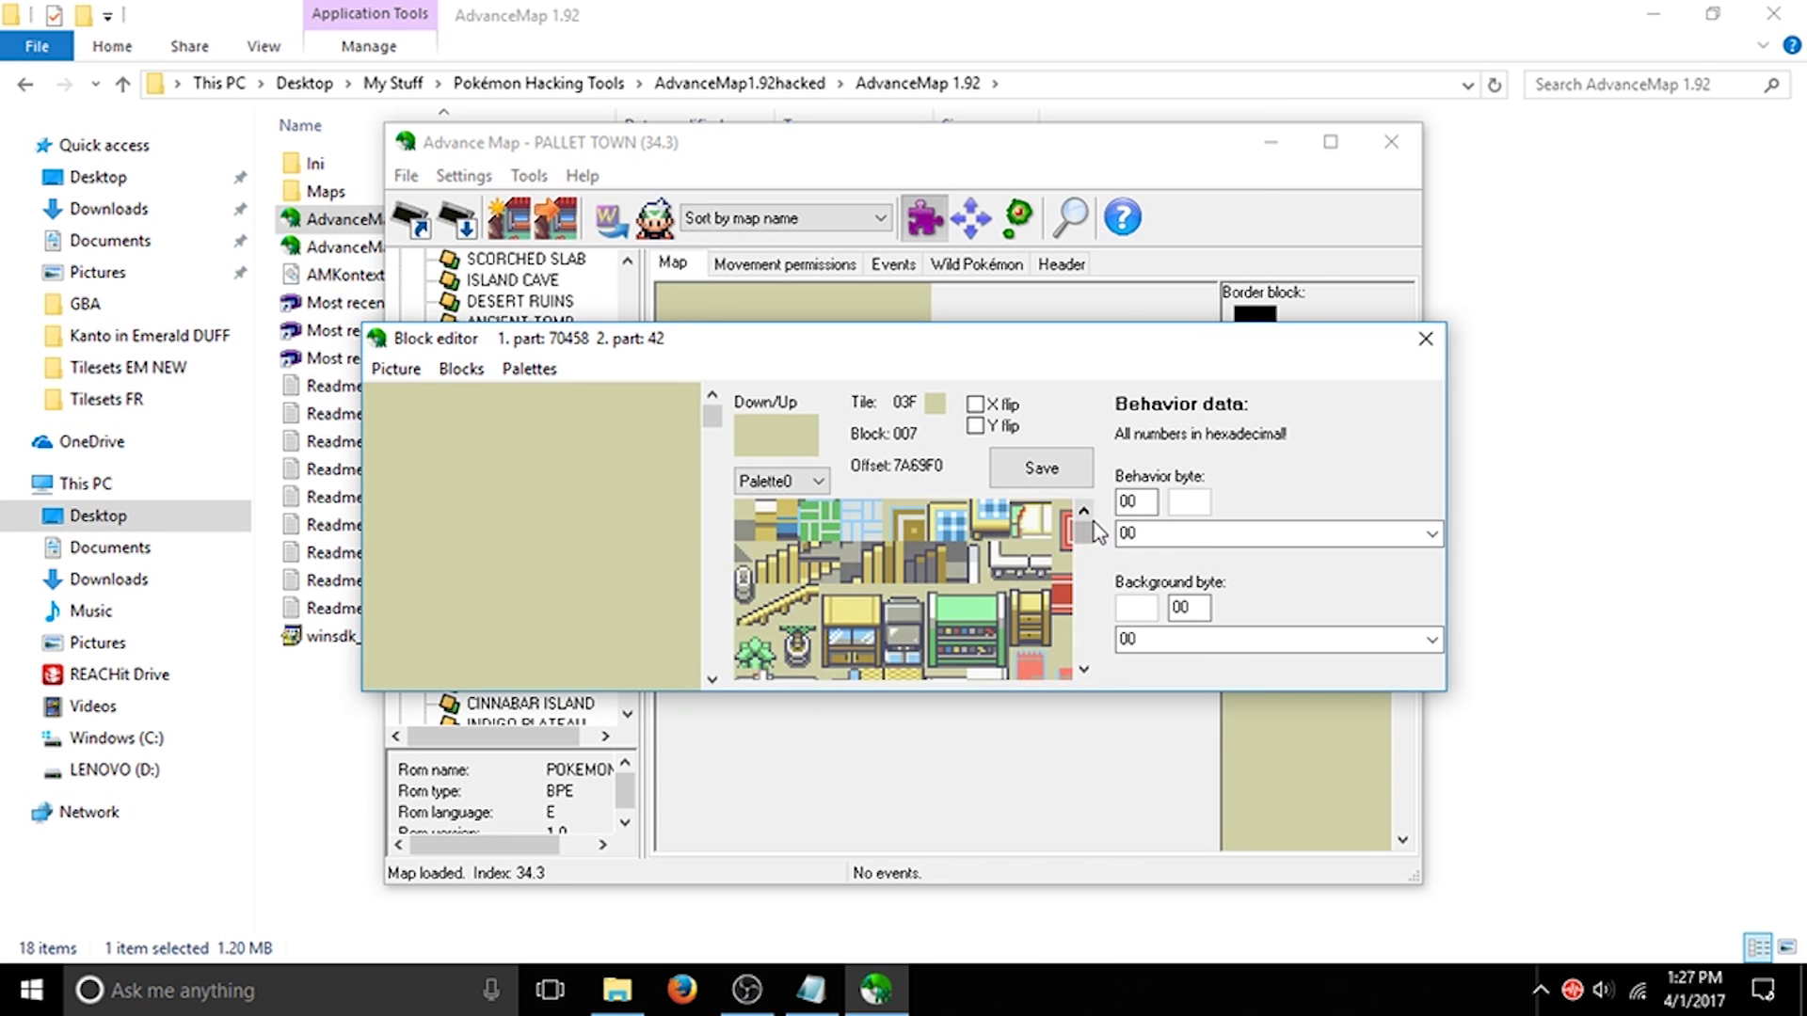
pyautogui.click(1419, 350)
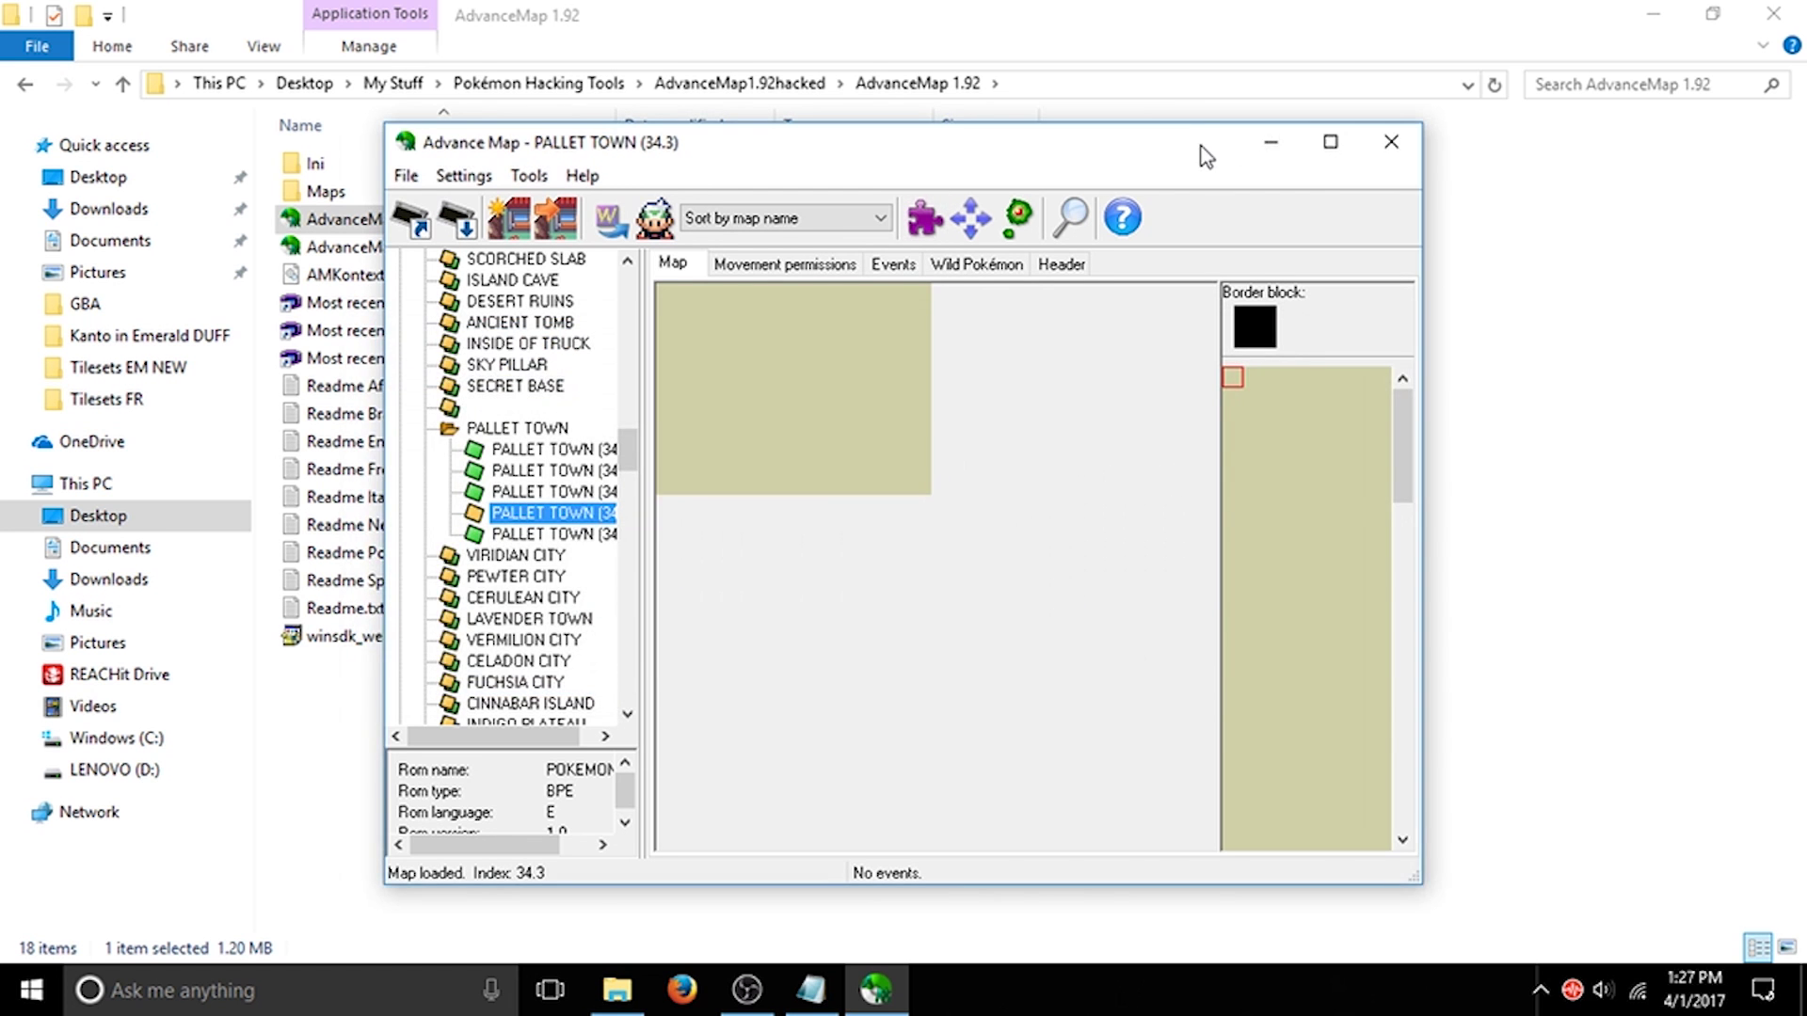
pyautogui.moveTo(1197, 157); pyautogui.dragTo(317, 107)
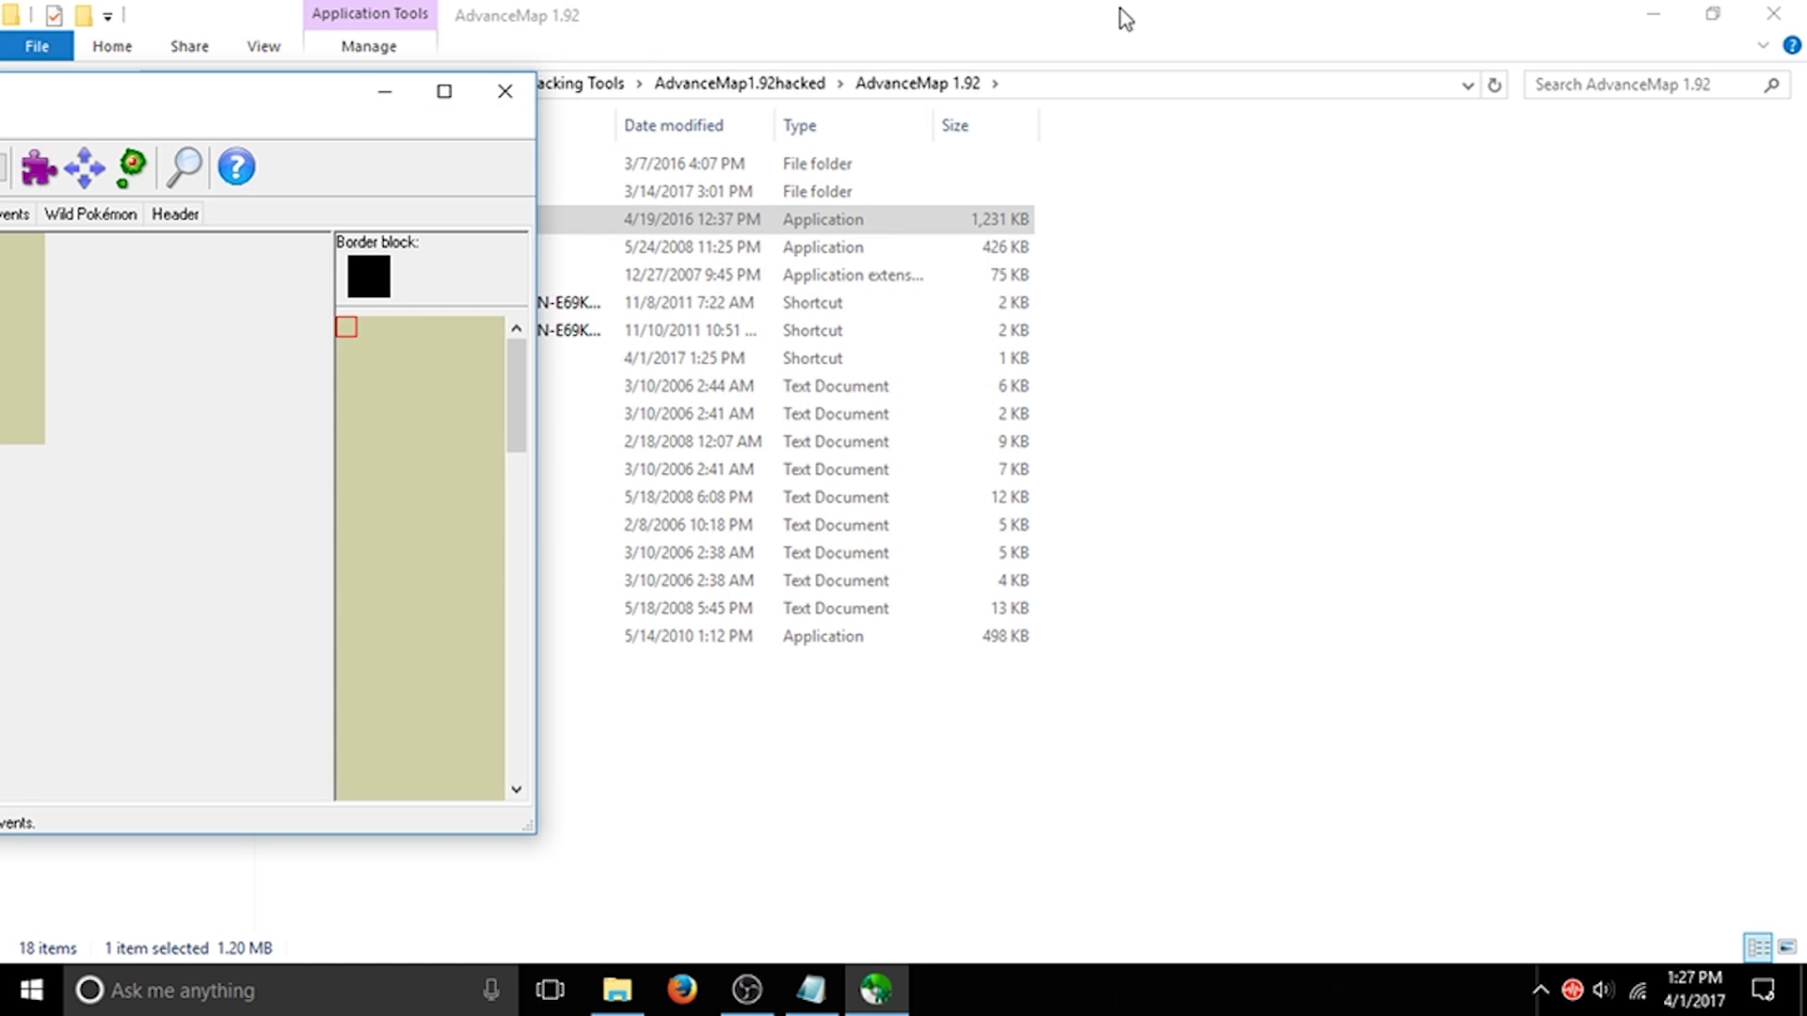
# Step: Start loading a ROM and browse the Open dialog to My Stuff > Roms > GBA
pyautogui.click(840, 85)
pyautogui.click(449, 224)
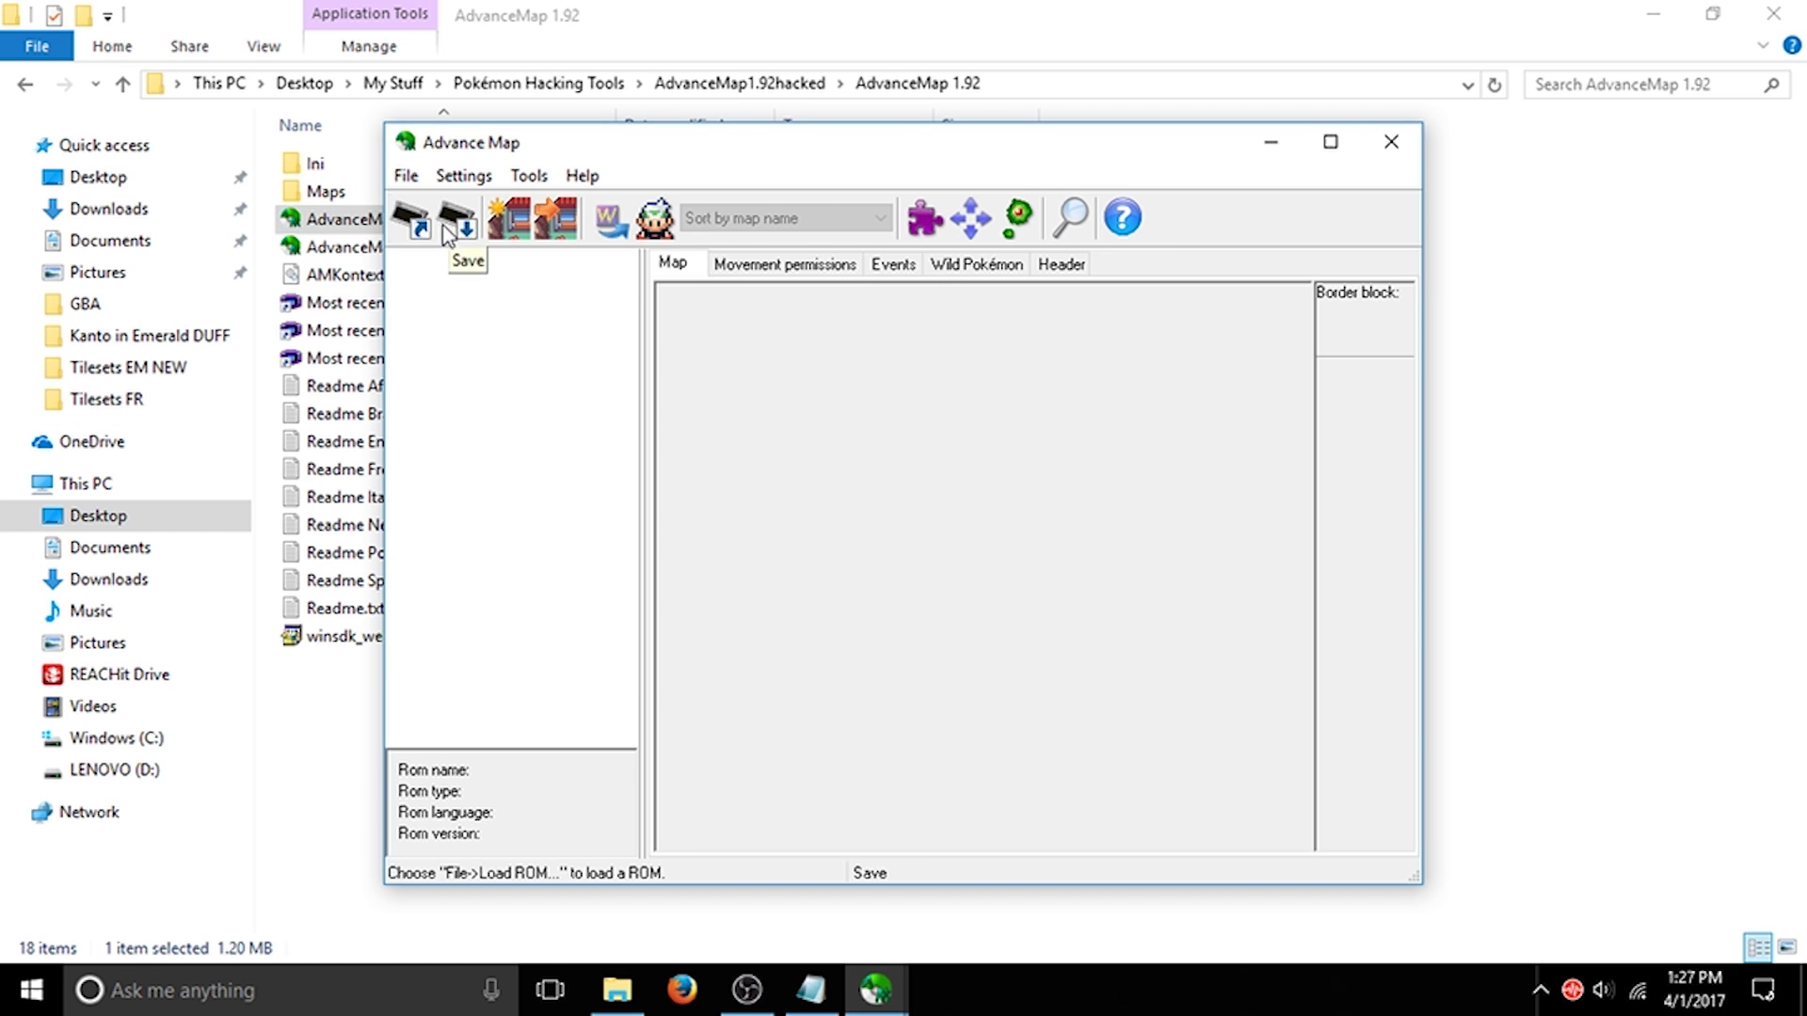
pyautogui.click(411, 223)
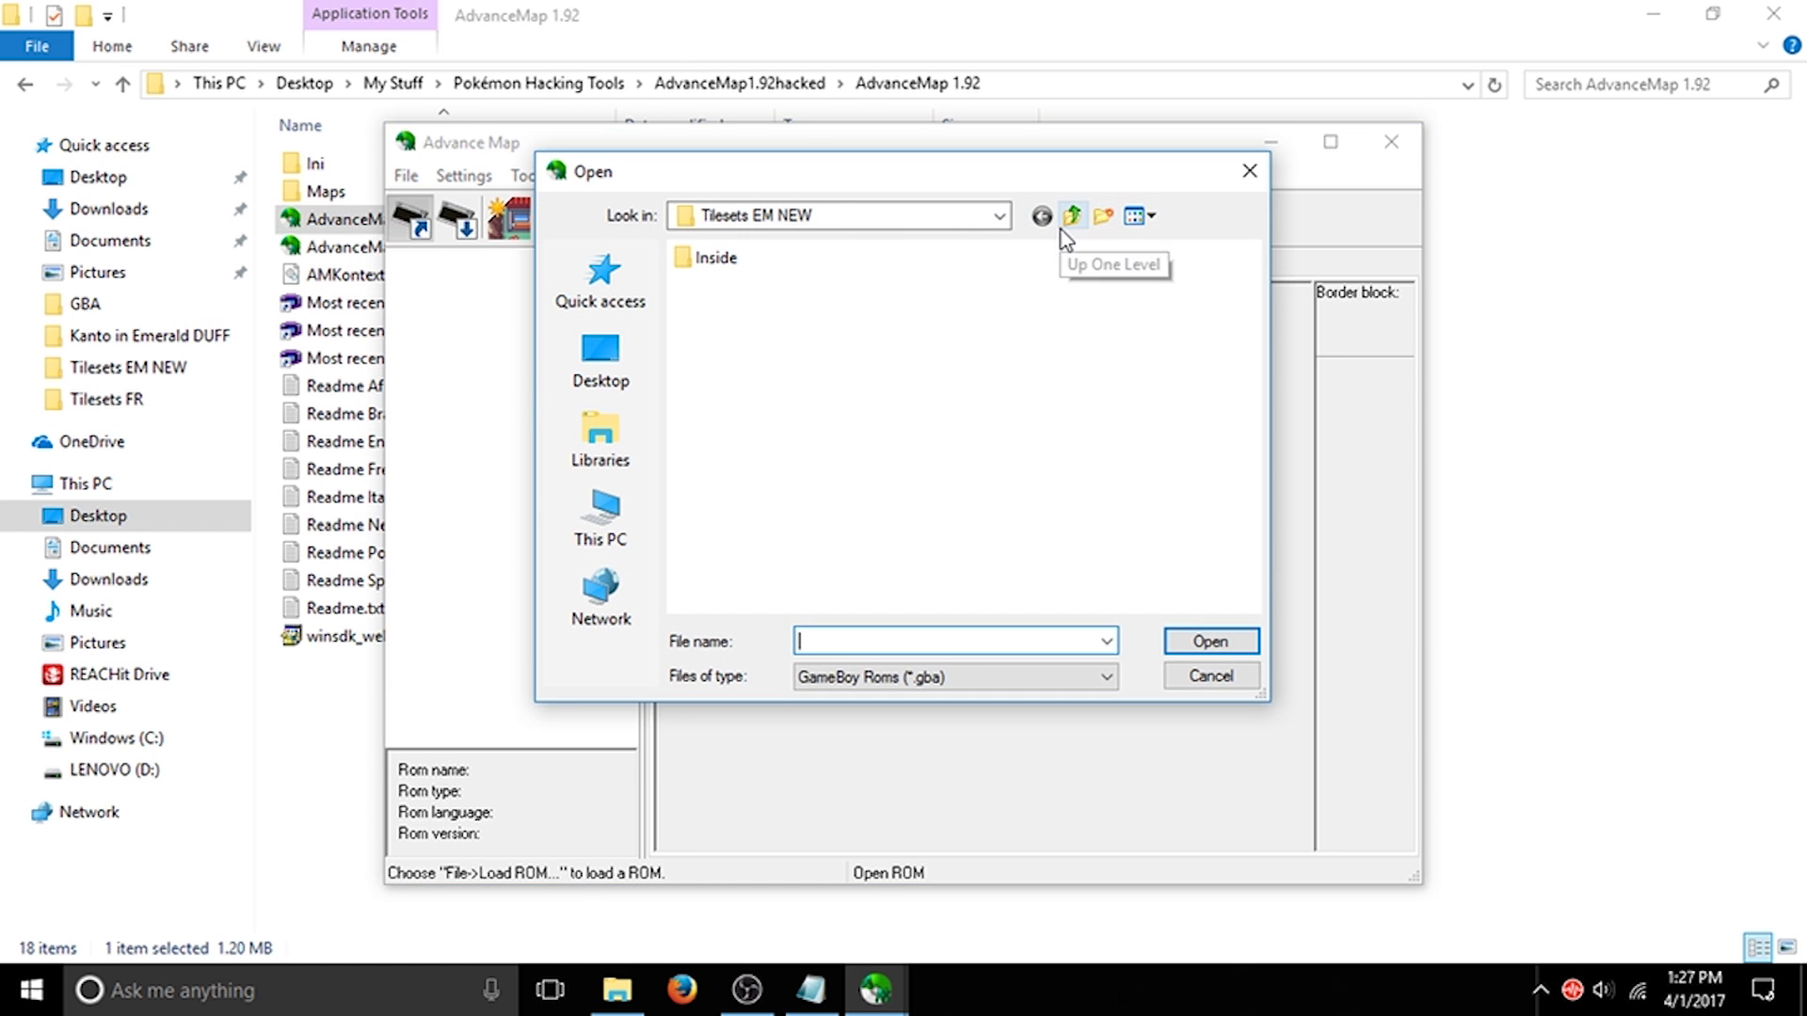
pyautogui.click(840, 215)
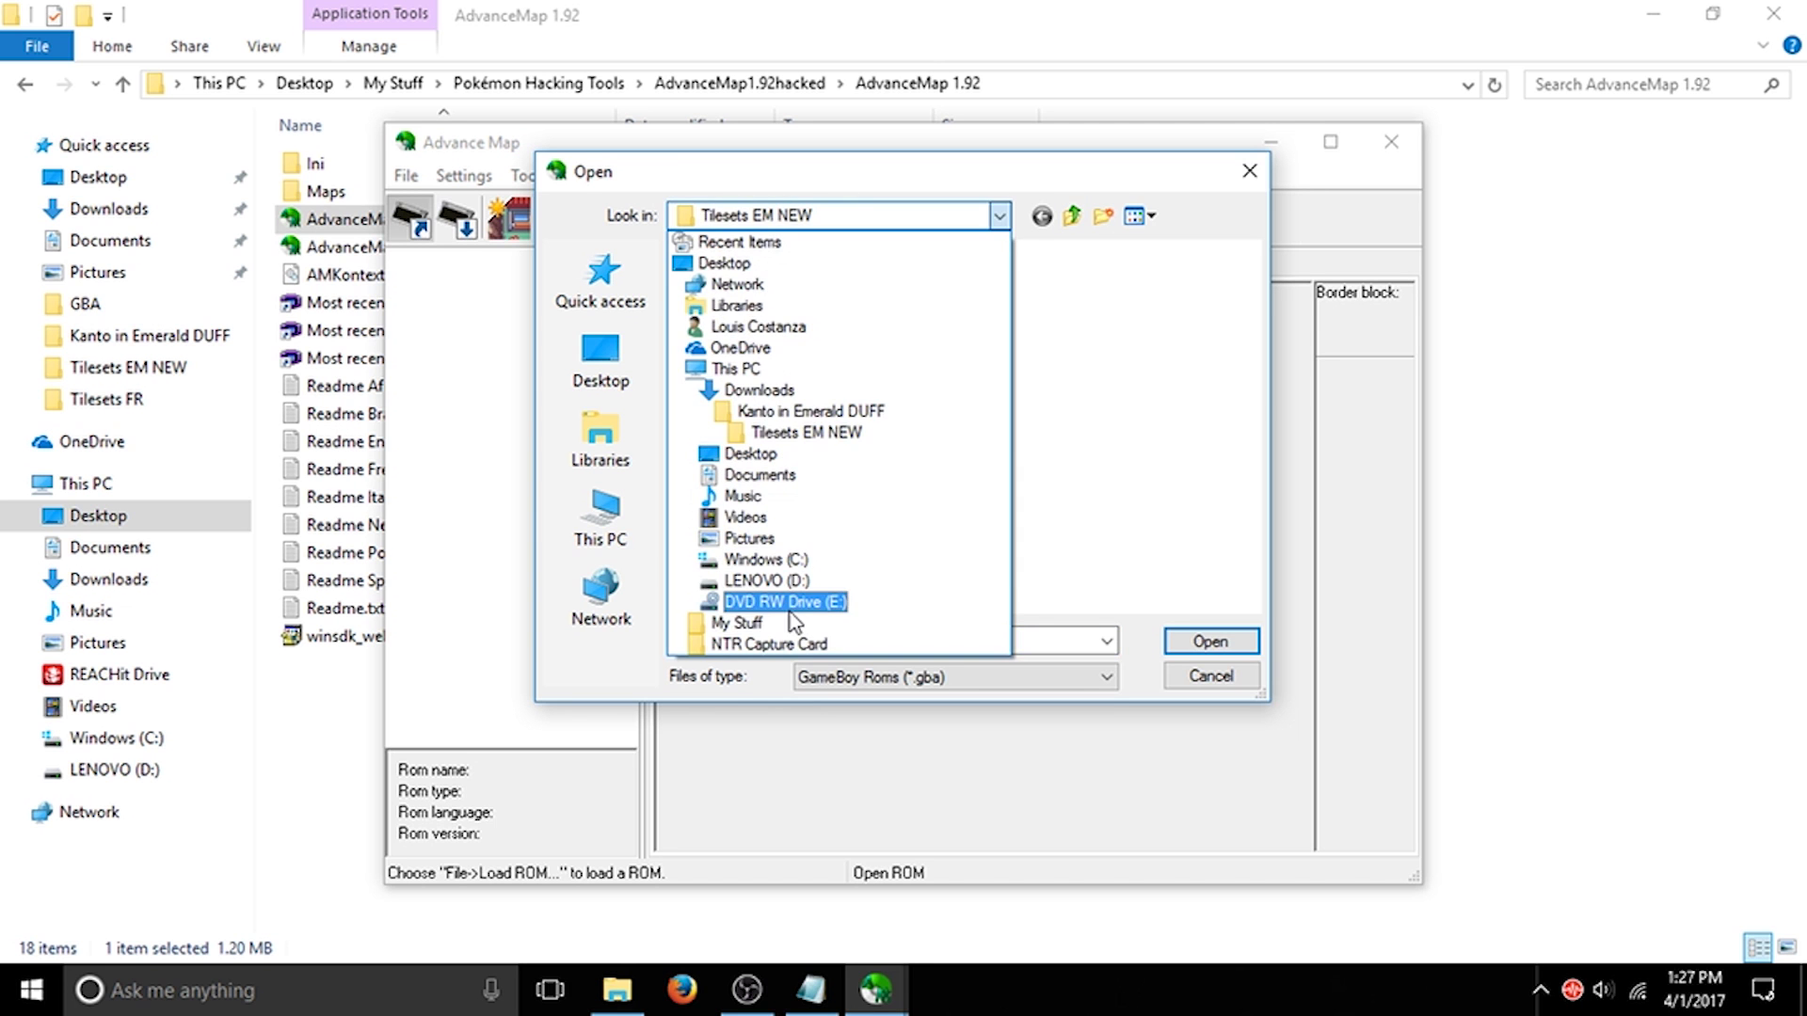
pyautogui.click(789, 617)
pyautogui.scroll(-1, 789, 527)
pyautogui.doubleClick(796, 339)
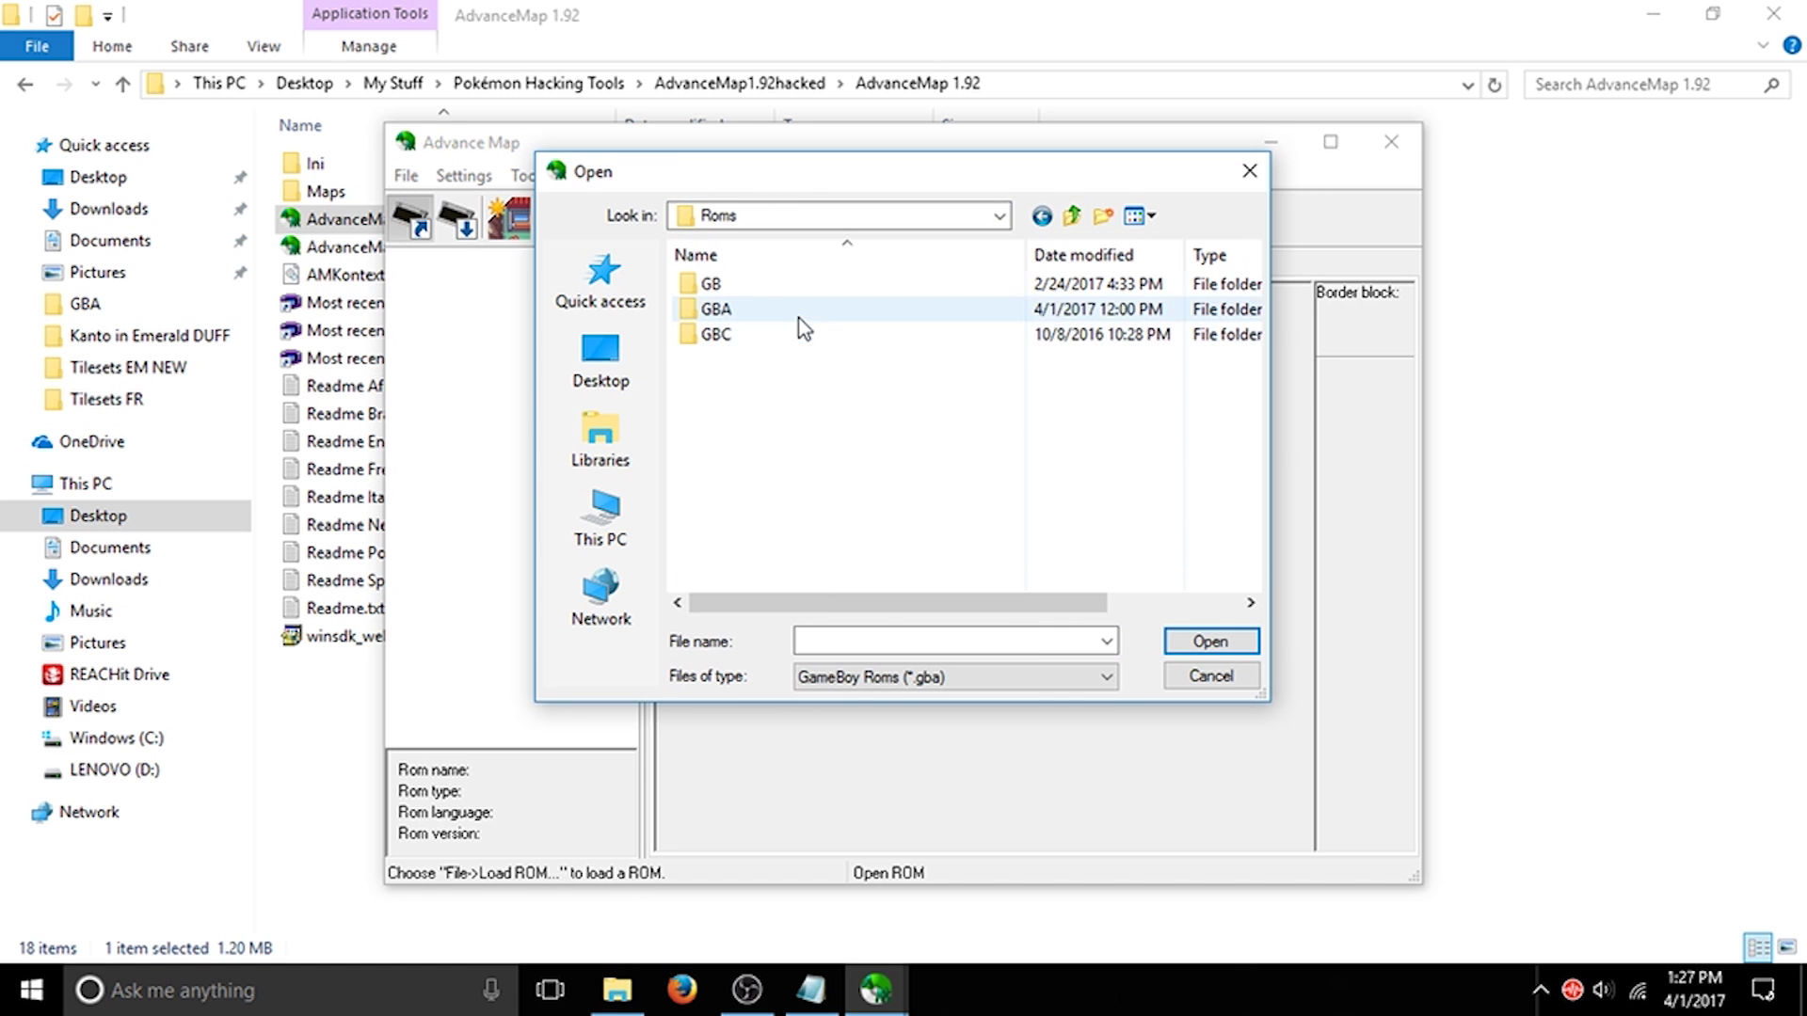
pyautogui.doubleClick(803, 327)
# Step: Load the FireRed ROM, dismiss the pointer error, and expand PALLET TOWN
pyautogui.doubleClick(786, 525)
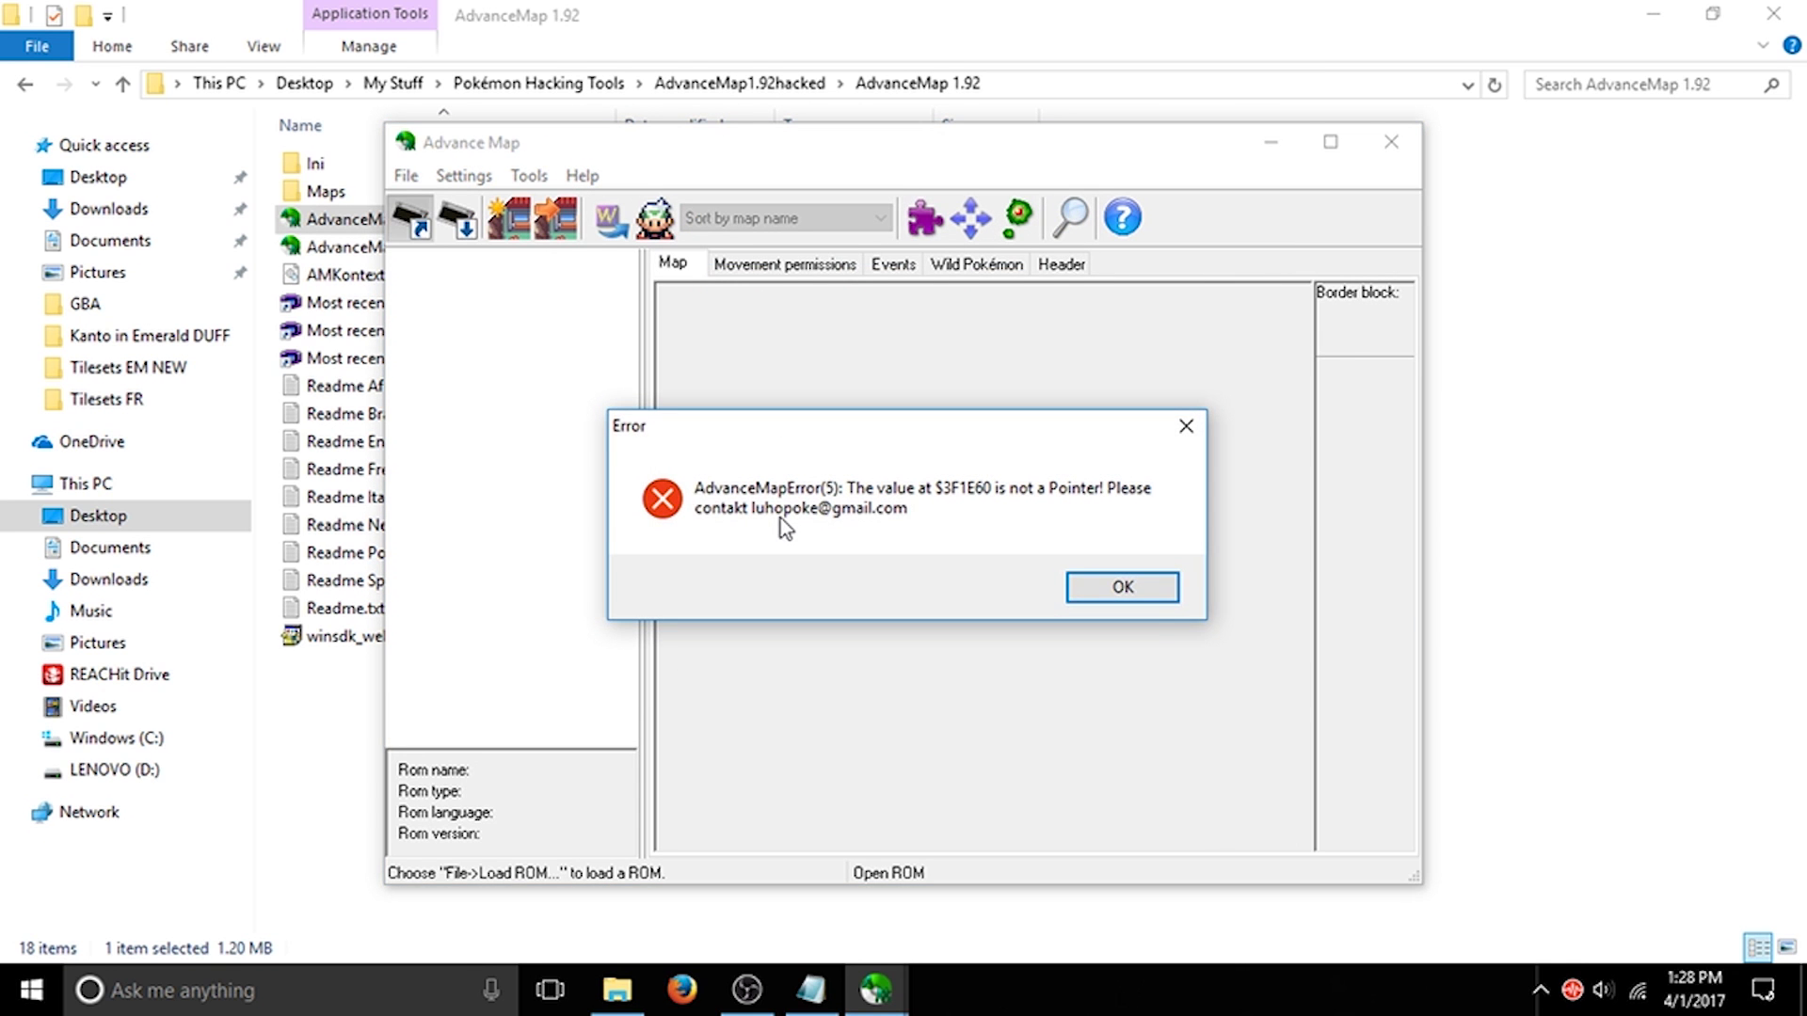
pyautogui.press('Return')
pyautogui.press('Return')
pyautogui.press('Return')
pyautogui.press('Return')
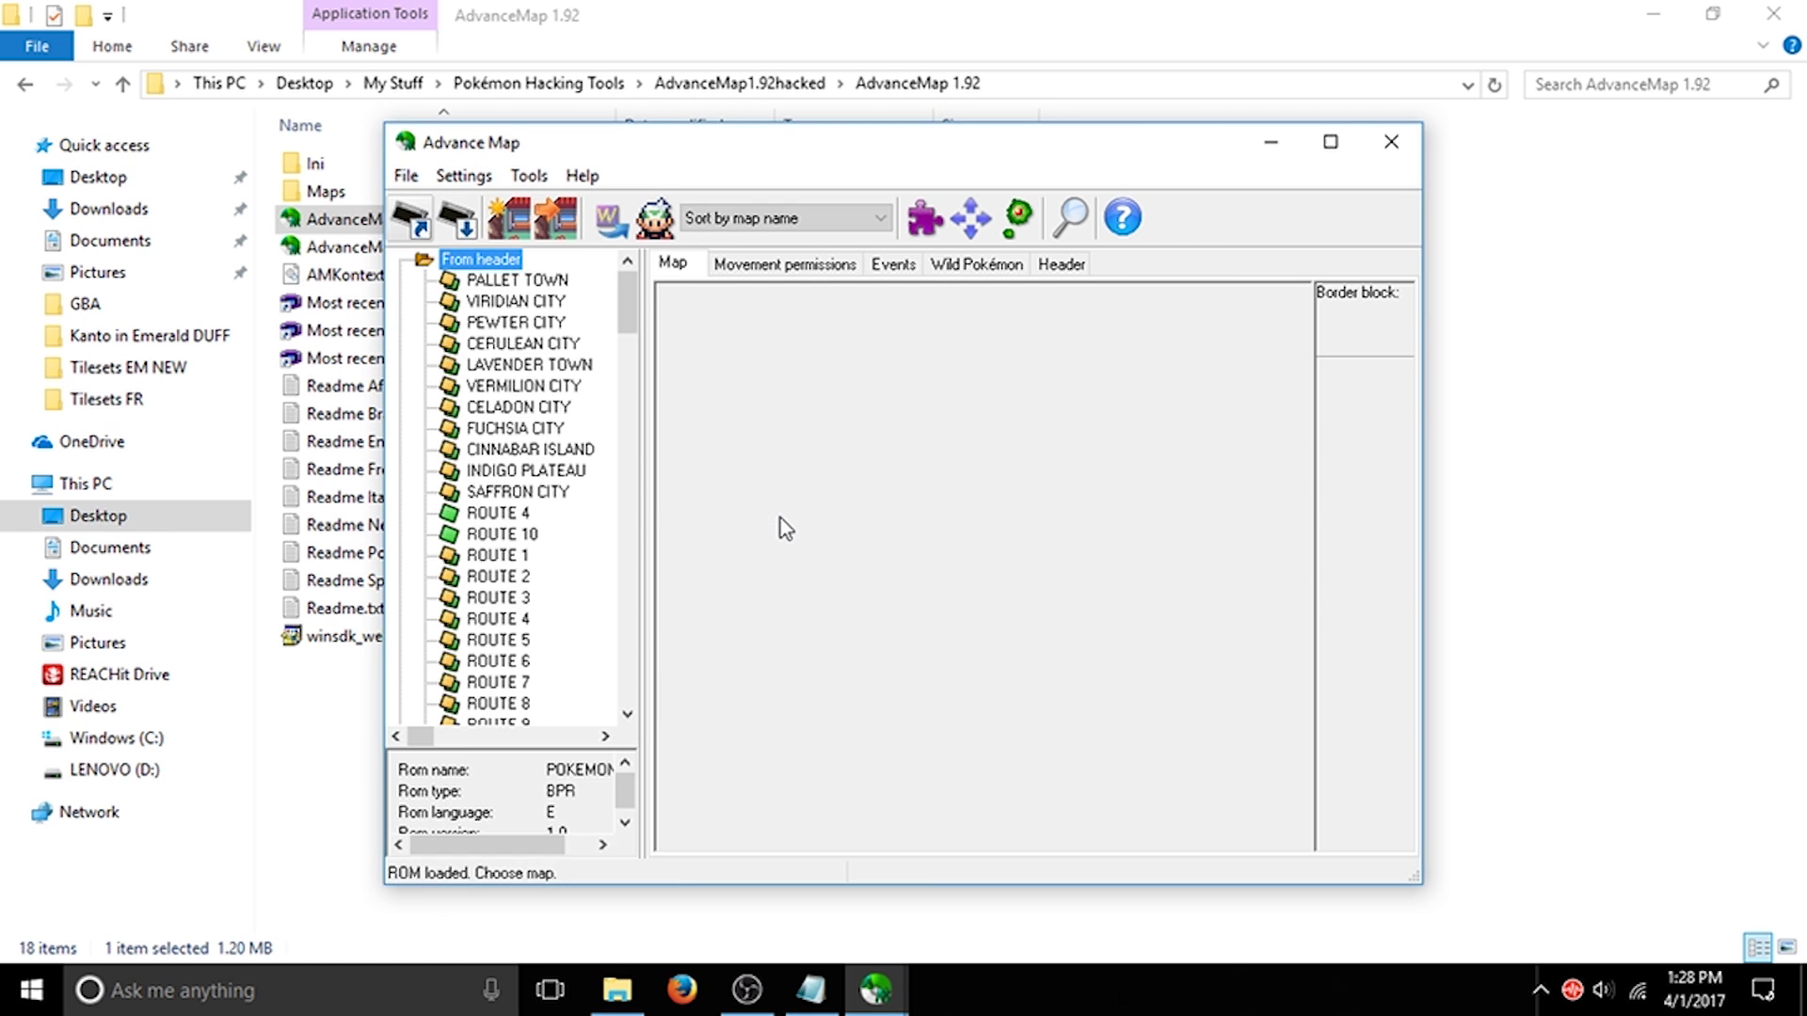
pyautogui.doubleClick(555, 282)
# Step: Load FireRed's PALLET TOWN (4.2), check its header, move the window right, and open its Block editor
pyautogui.click(550, 364)
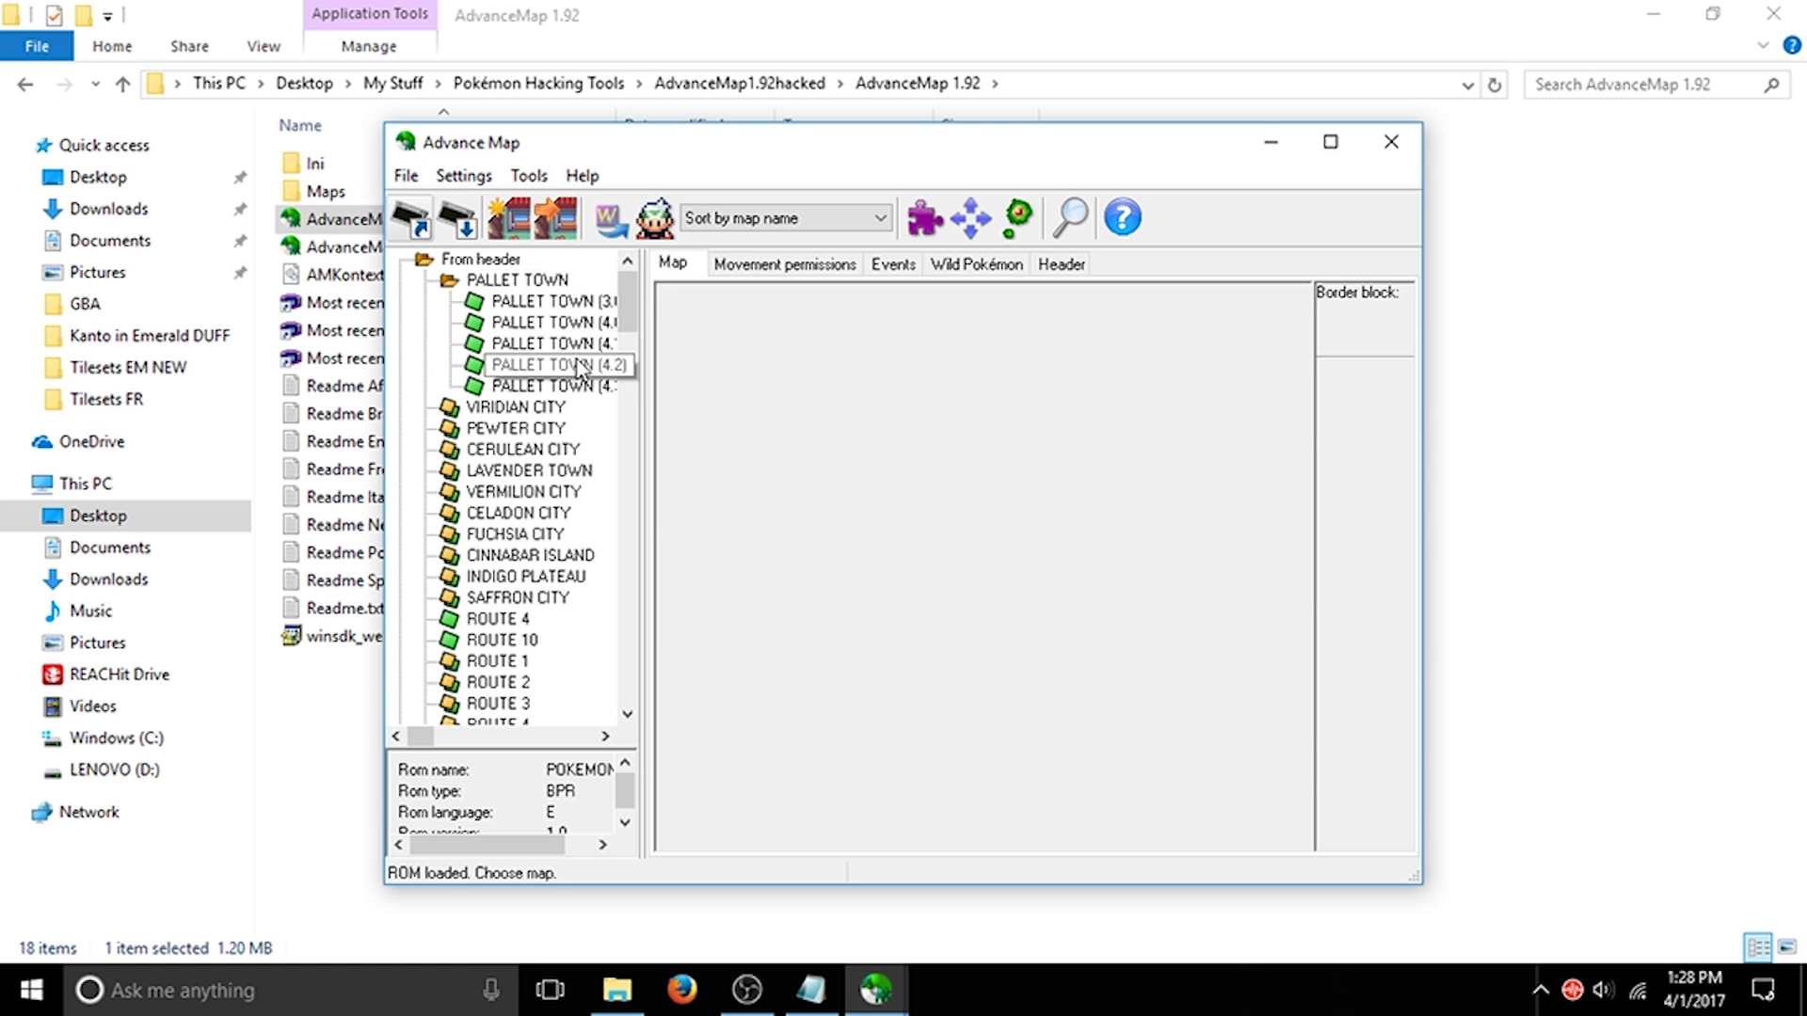
pyautogui.click(1086, 267)
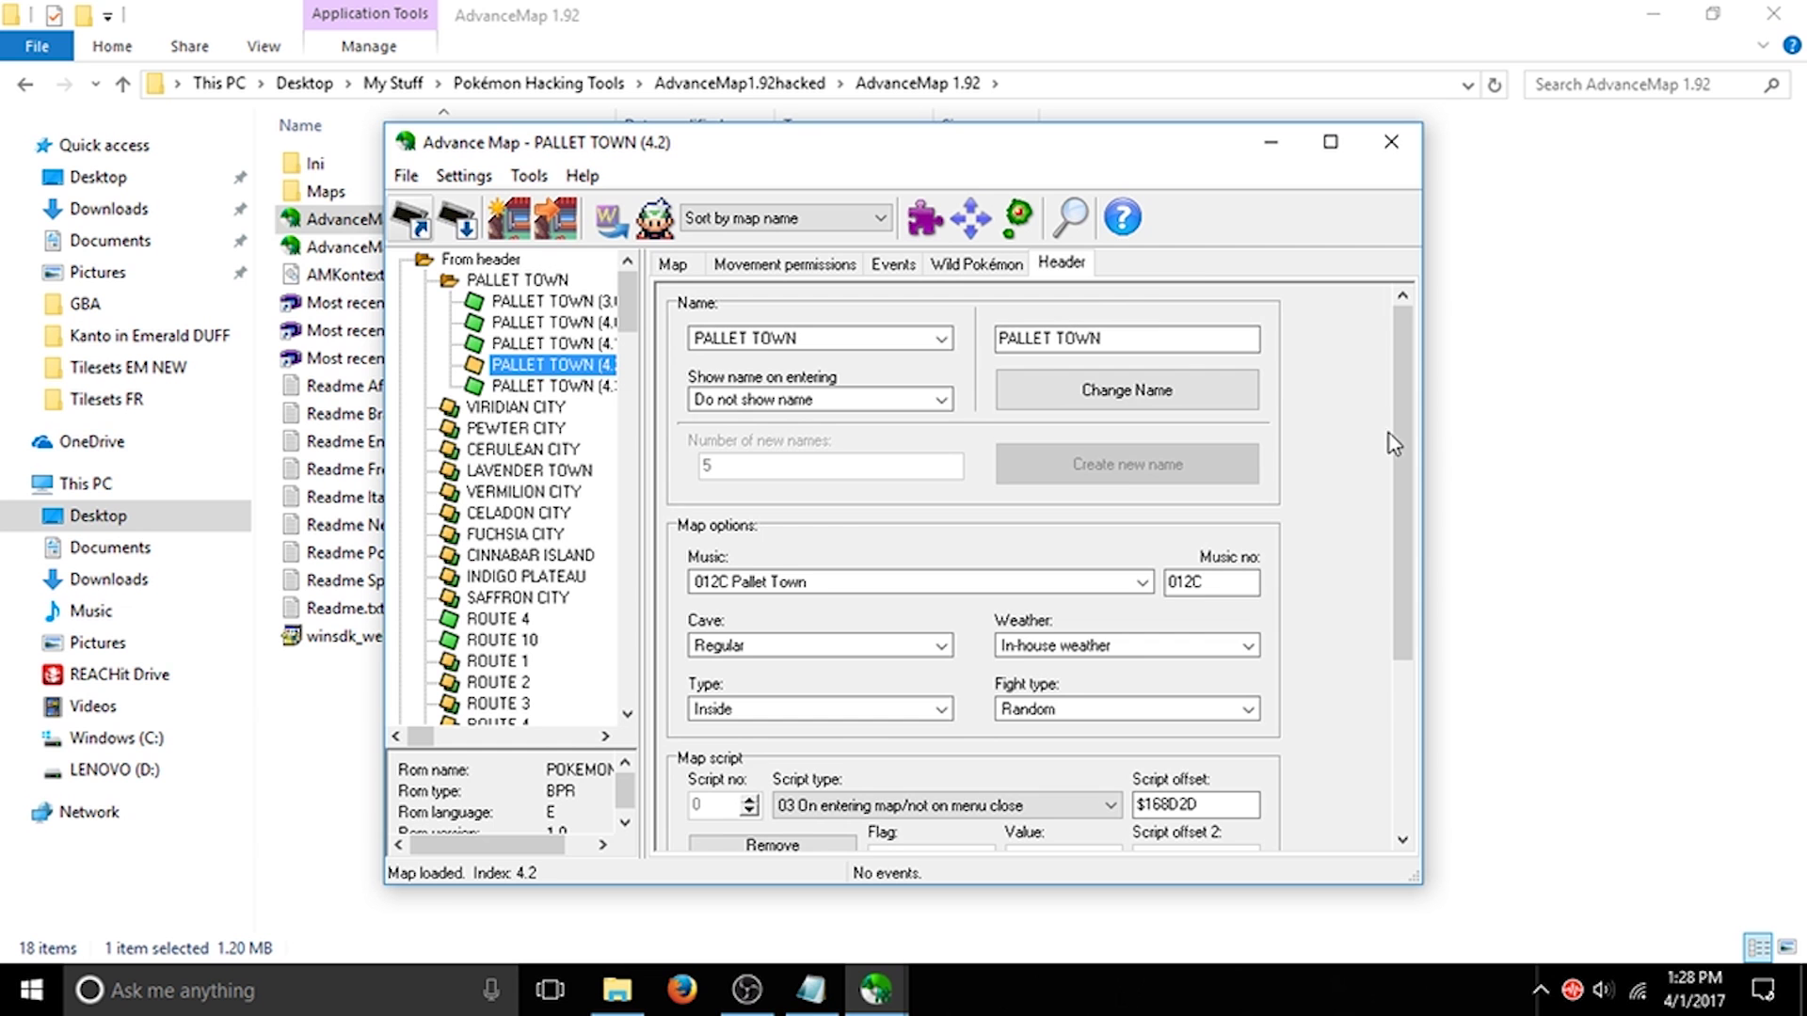
pyautogui.scroll(-3, 1414, 716)
pyautogui.scroll(3, 1406, 728)
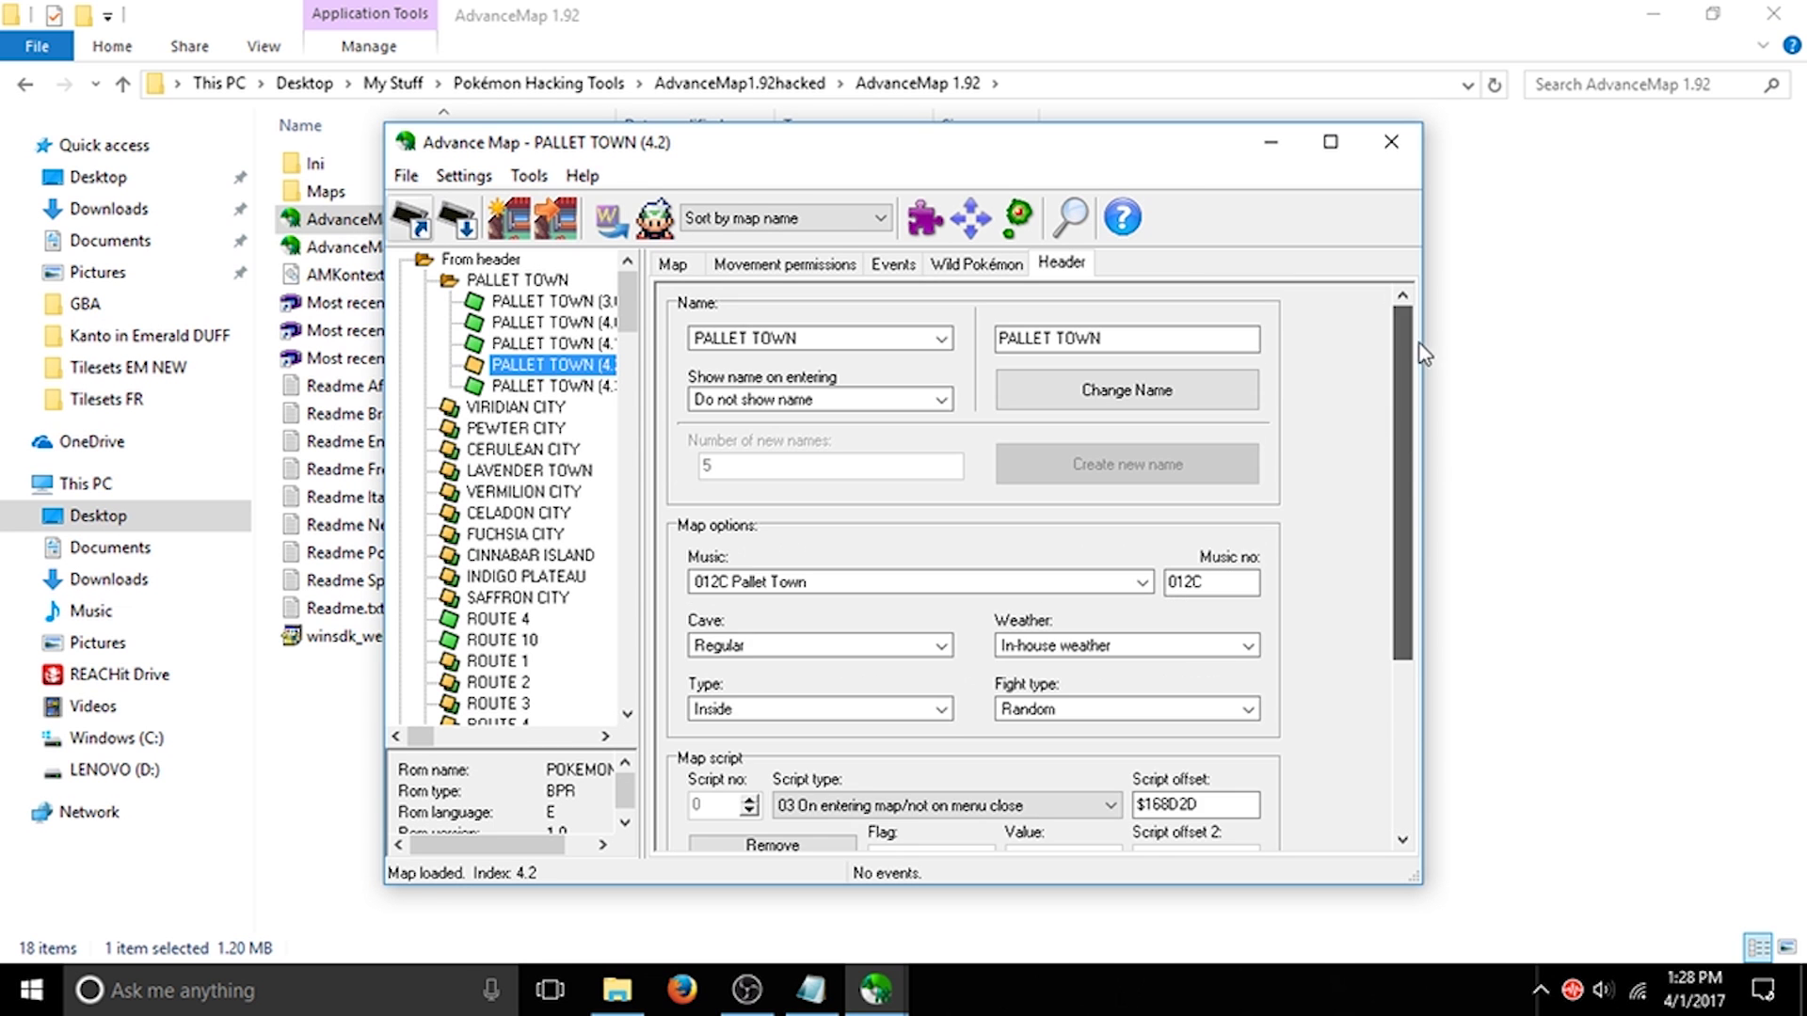
pyautogui.moveTo(794, 166); pyautogui.dragTo(1608, 167)
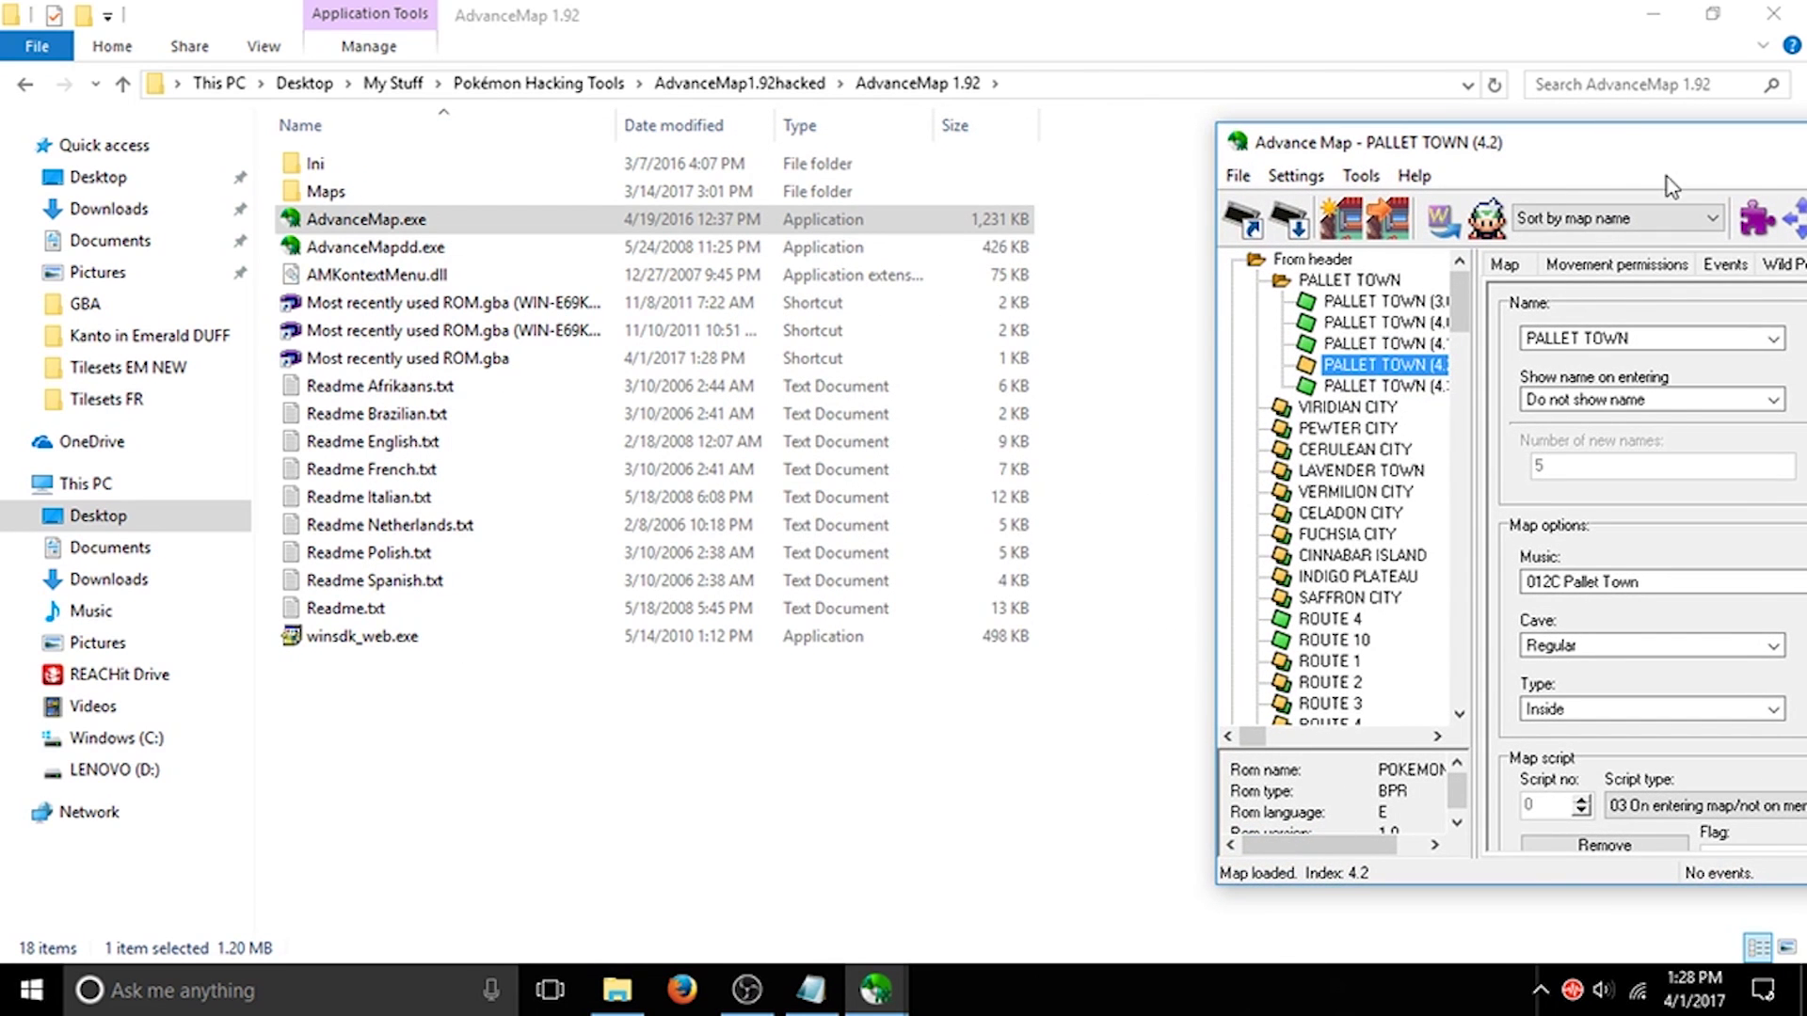
pyautogui.click(1757, 221)
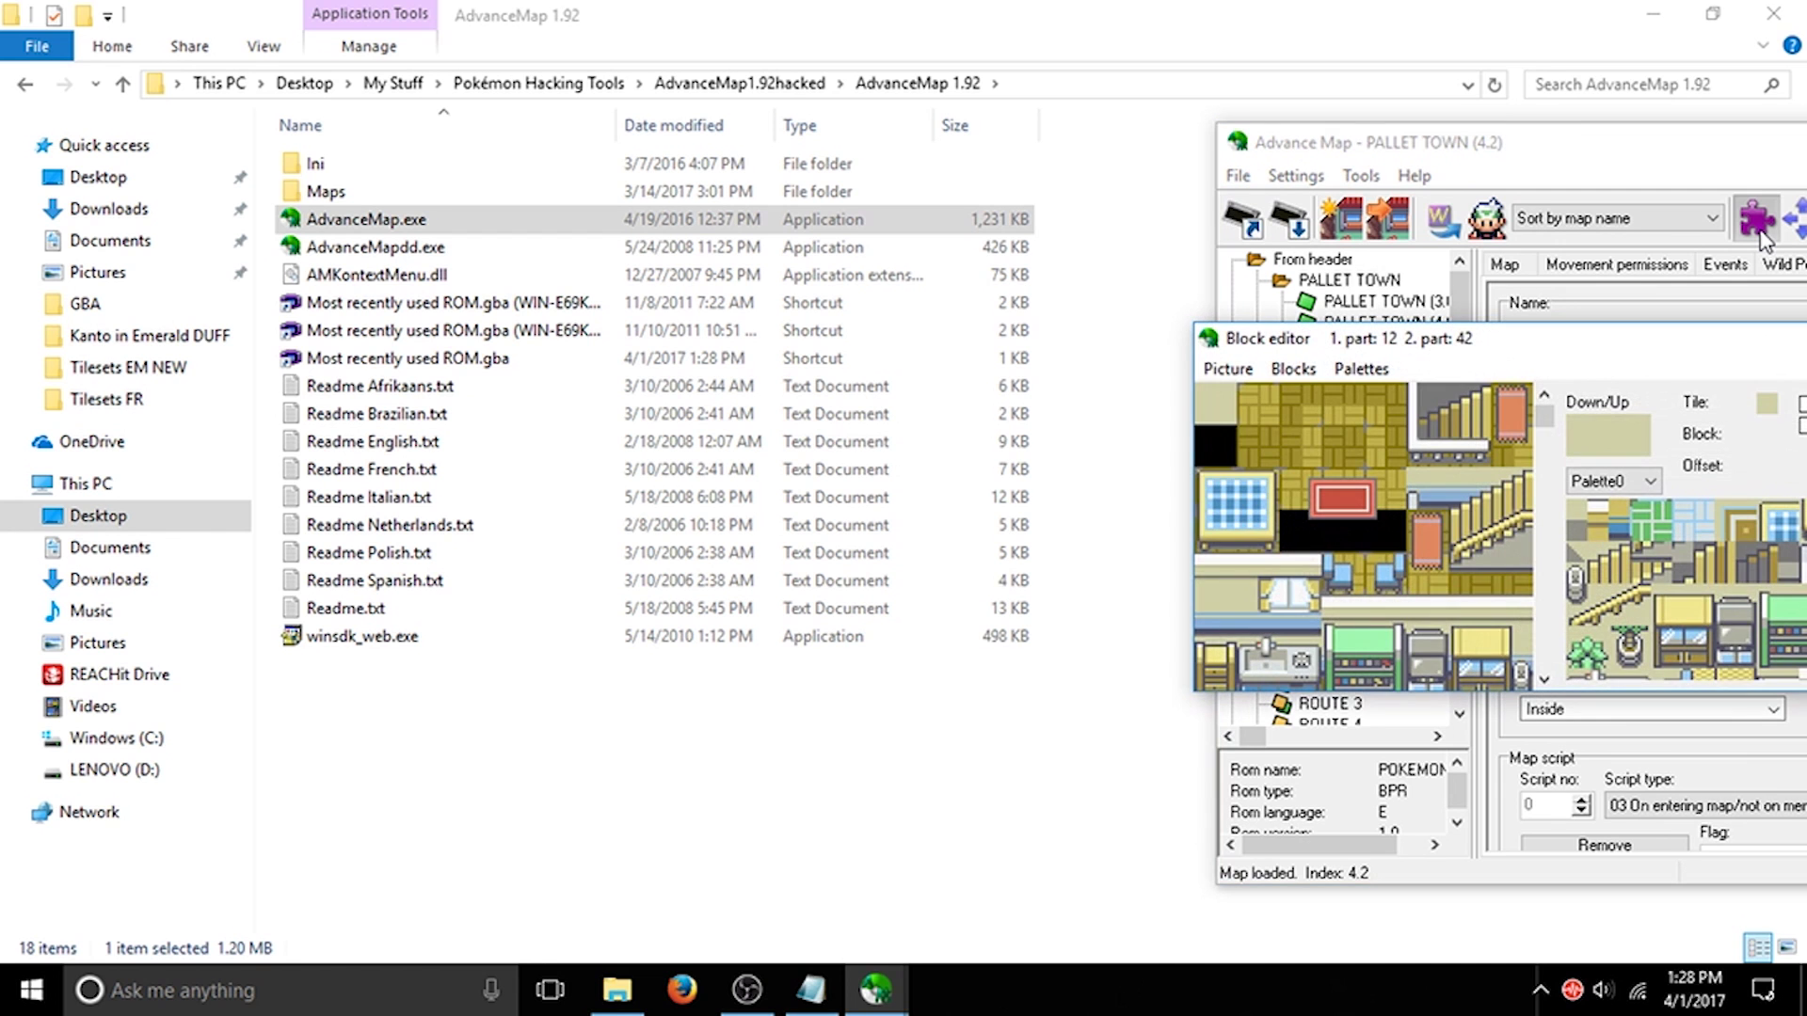
# Step: Bring the Emerald window forward and arrange it beside the FireRed block editor
pyautogui.click(875, 988)
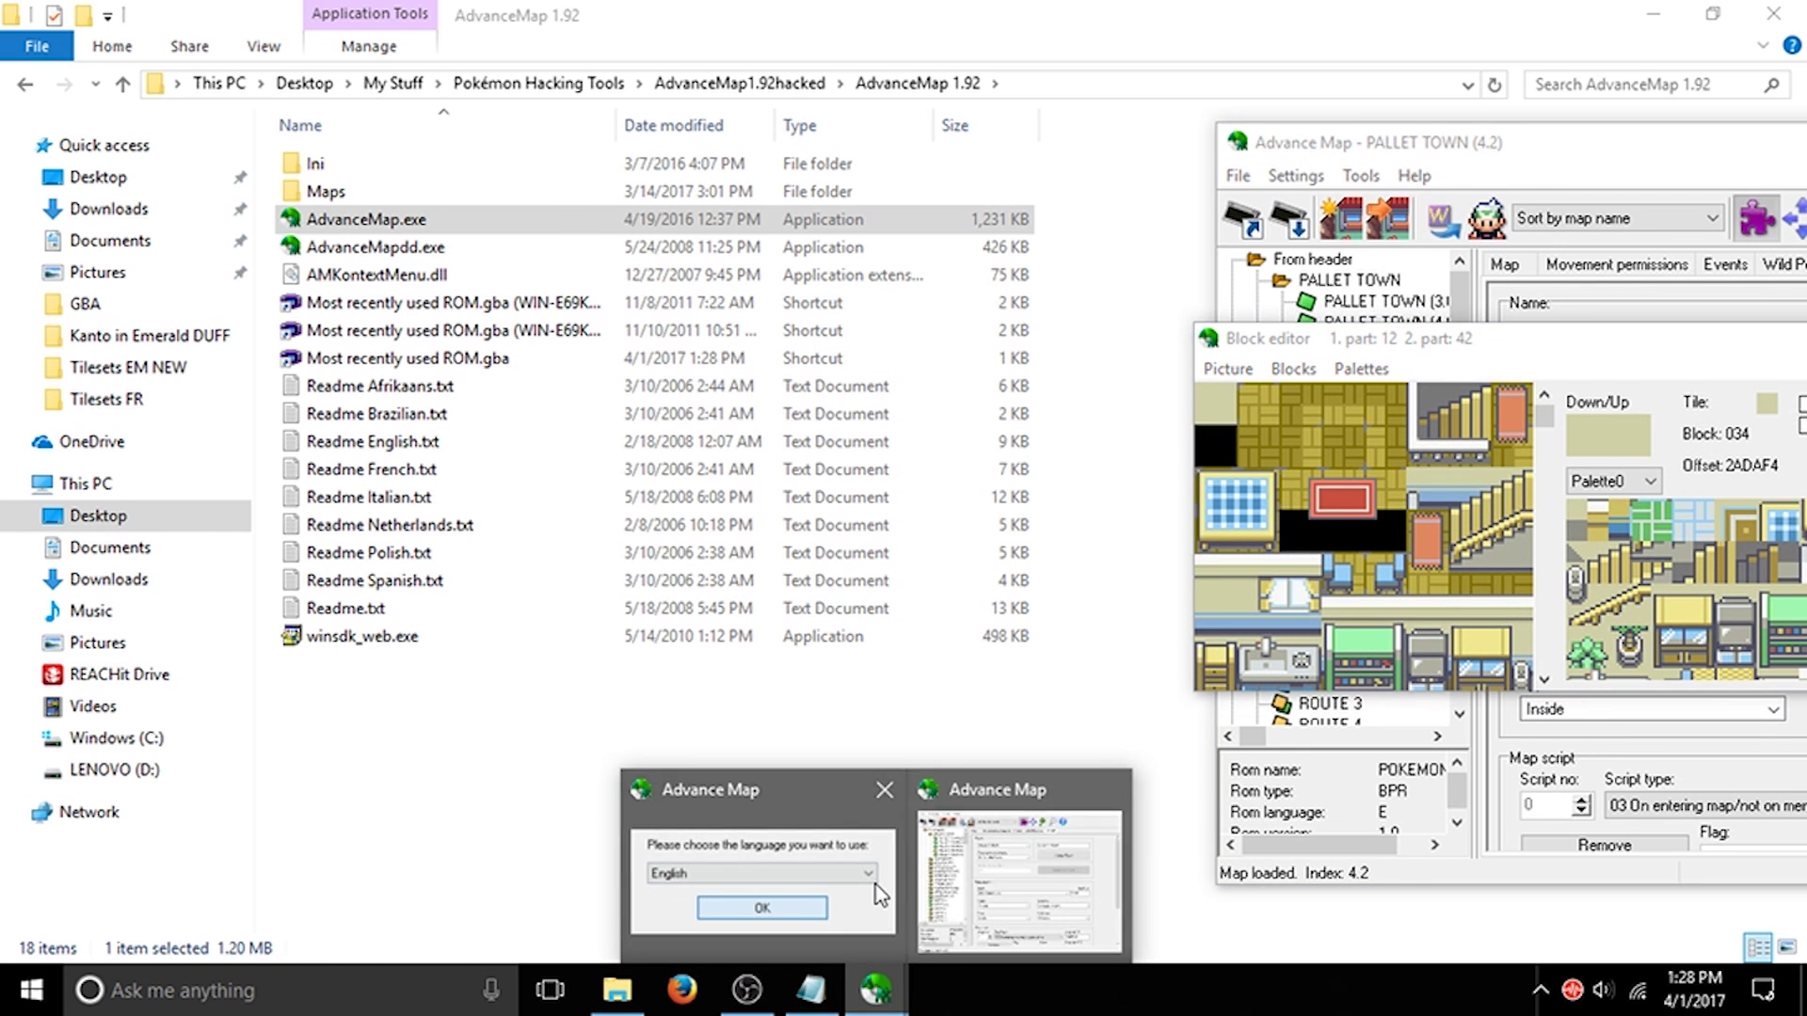
pyautogui.click(880, 894)
pyautogui.moveTo(211, 103); pyautogui.dragTo(577, 132)
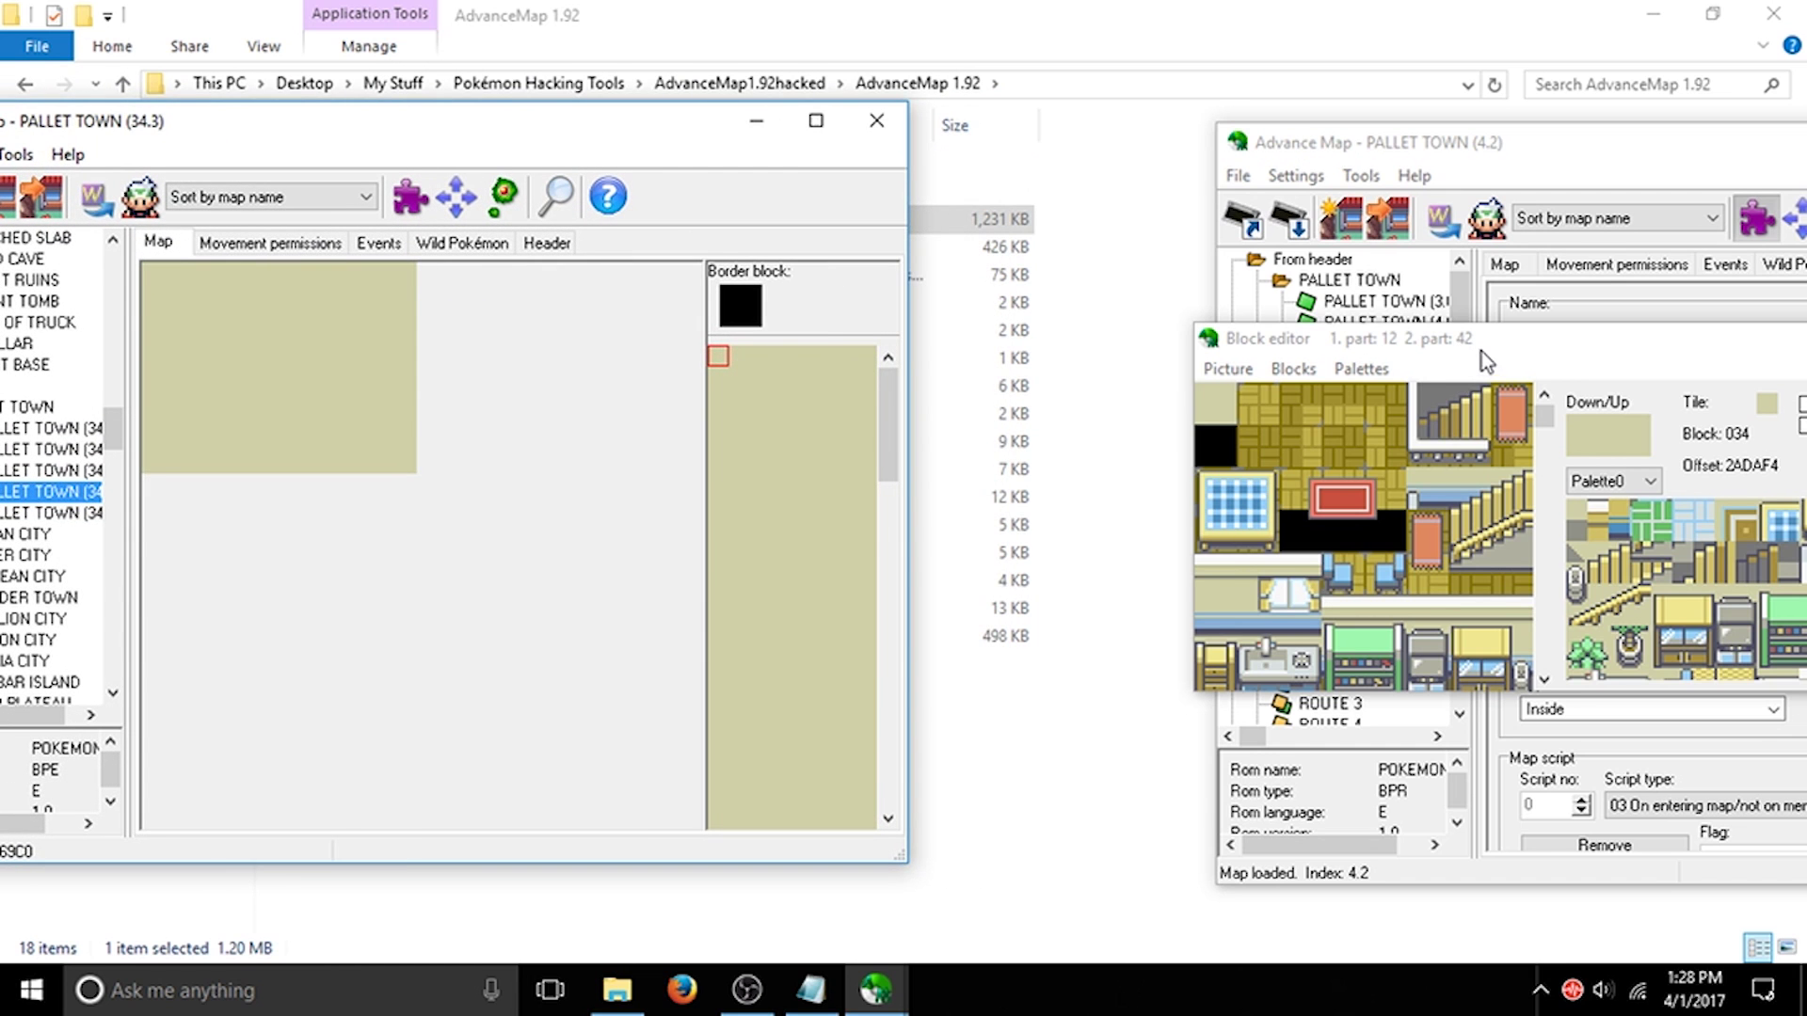
pyautogui.moveTo(1481, 358); pyautogui.dragTo(1394, 345)
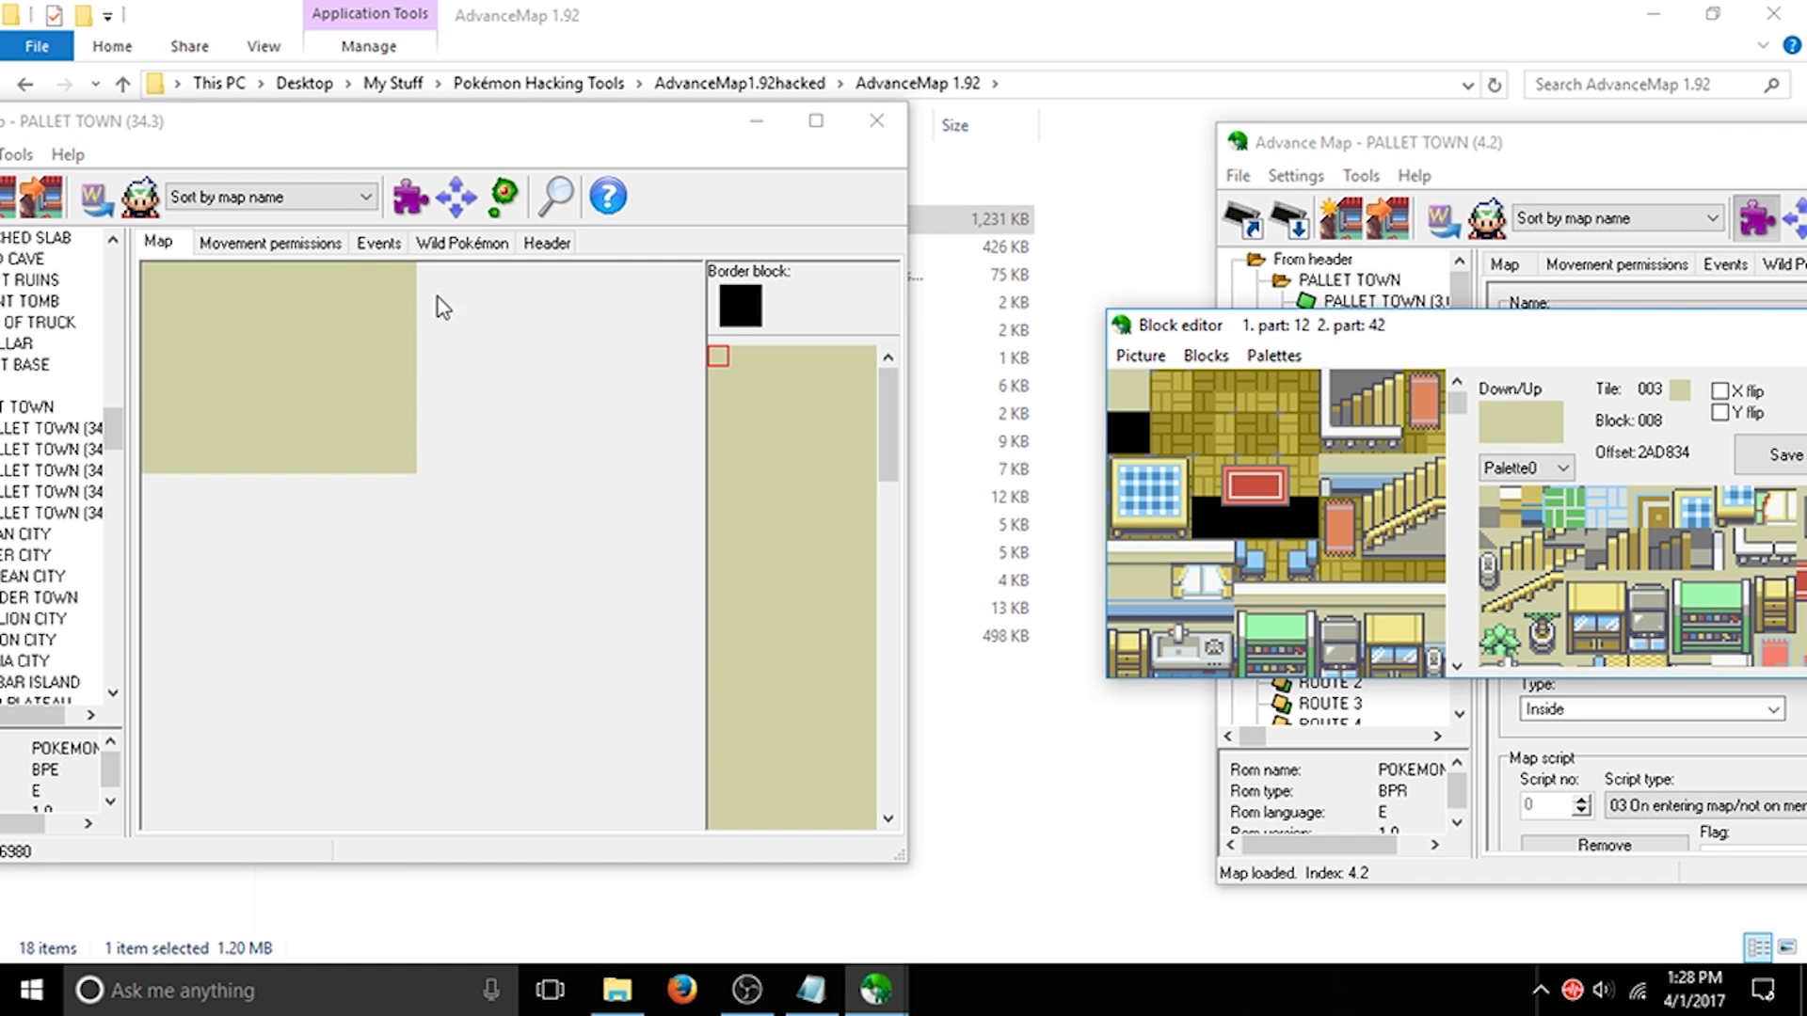
# Step: Move the Emerald window left and open its Block editor for tileset 70458, choosing a palette
pyautogui.click(444, 141)
pyautogui.moveTo(420, 143); pyautogui.dragTo(77, 206)
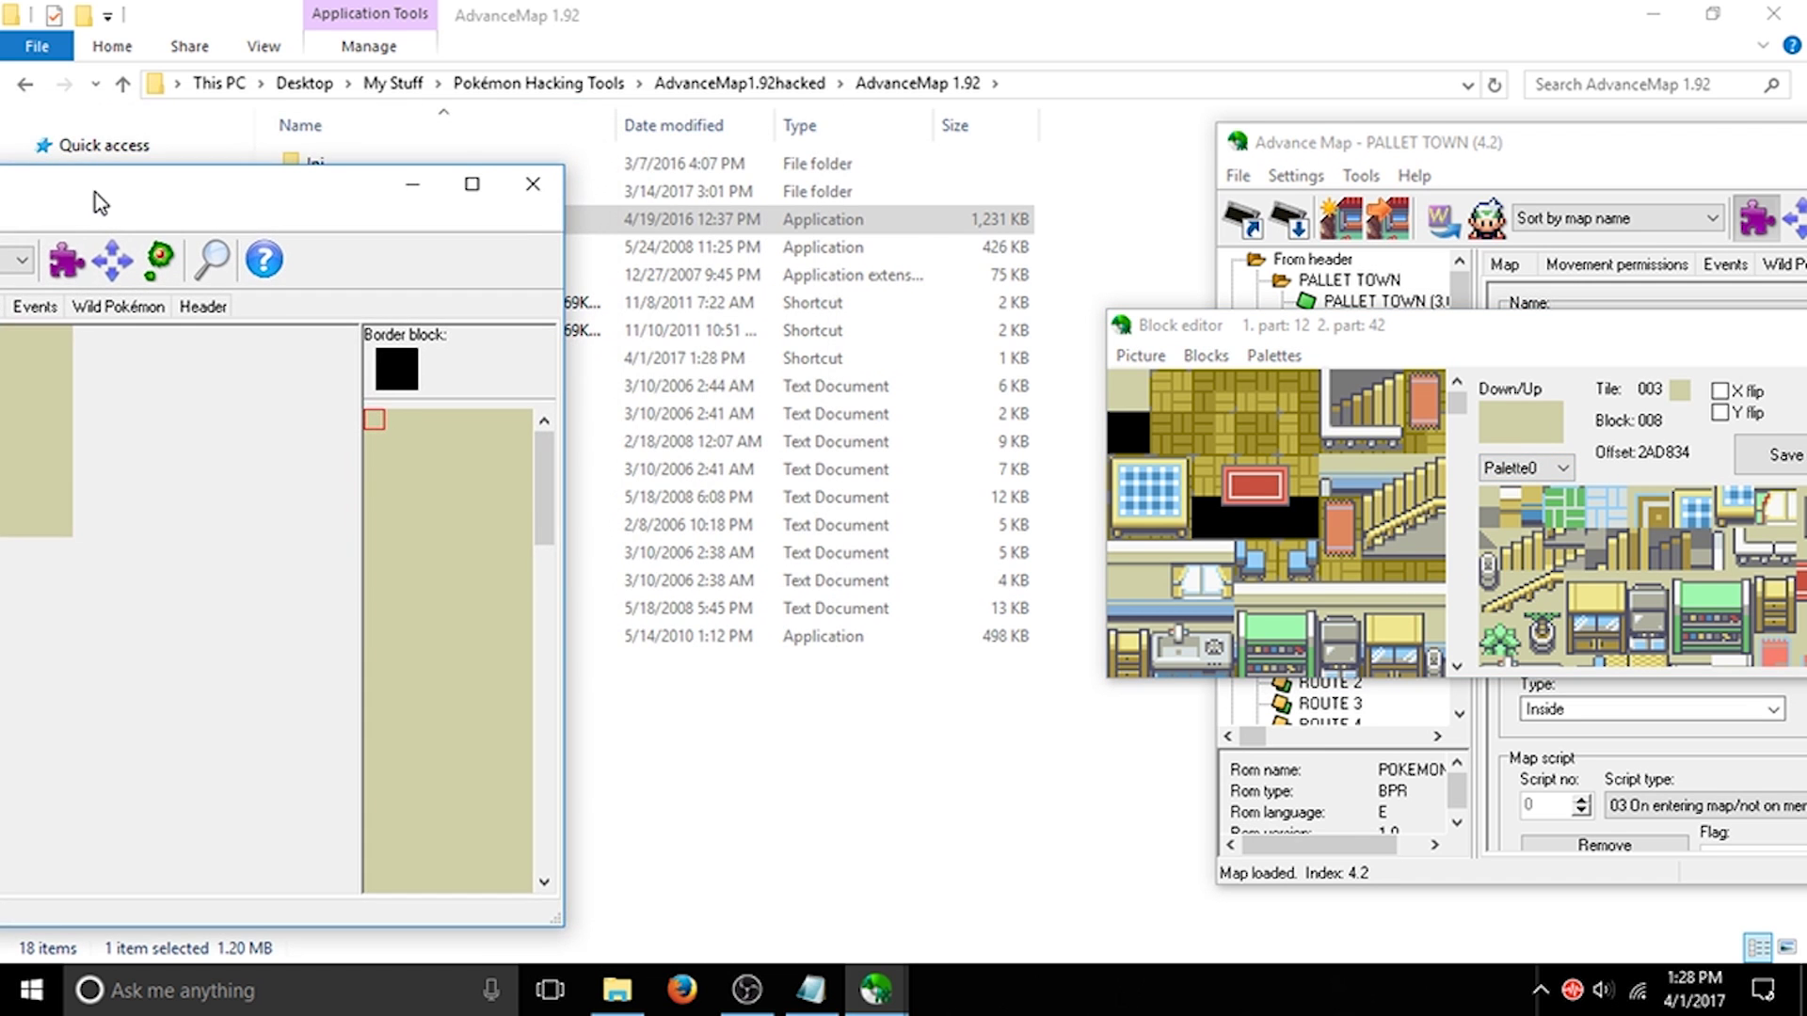
pyautogui.click(64, 259)
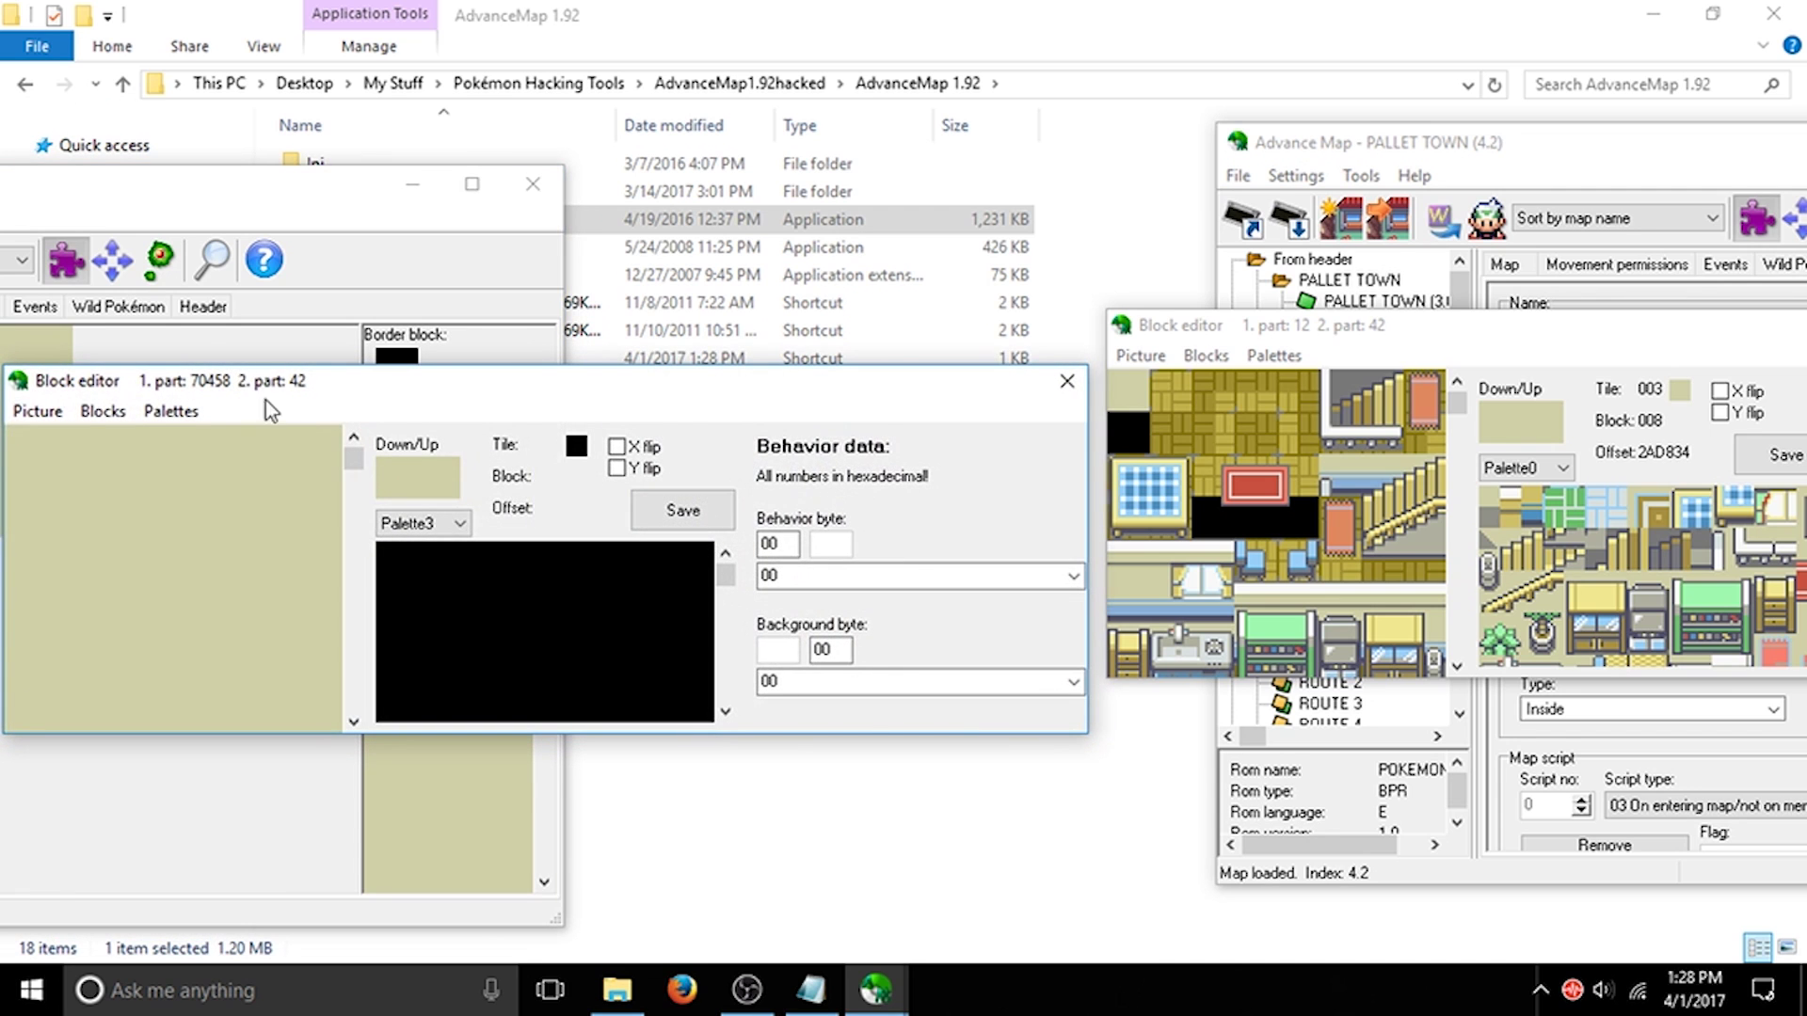
pyautogui.click(422, 524)
pyautogui.click(438, 551)
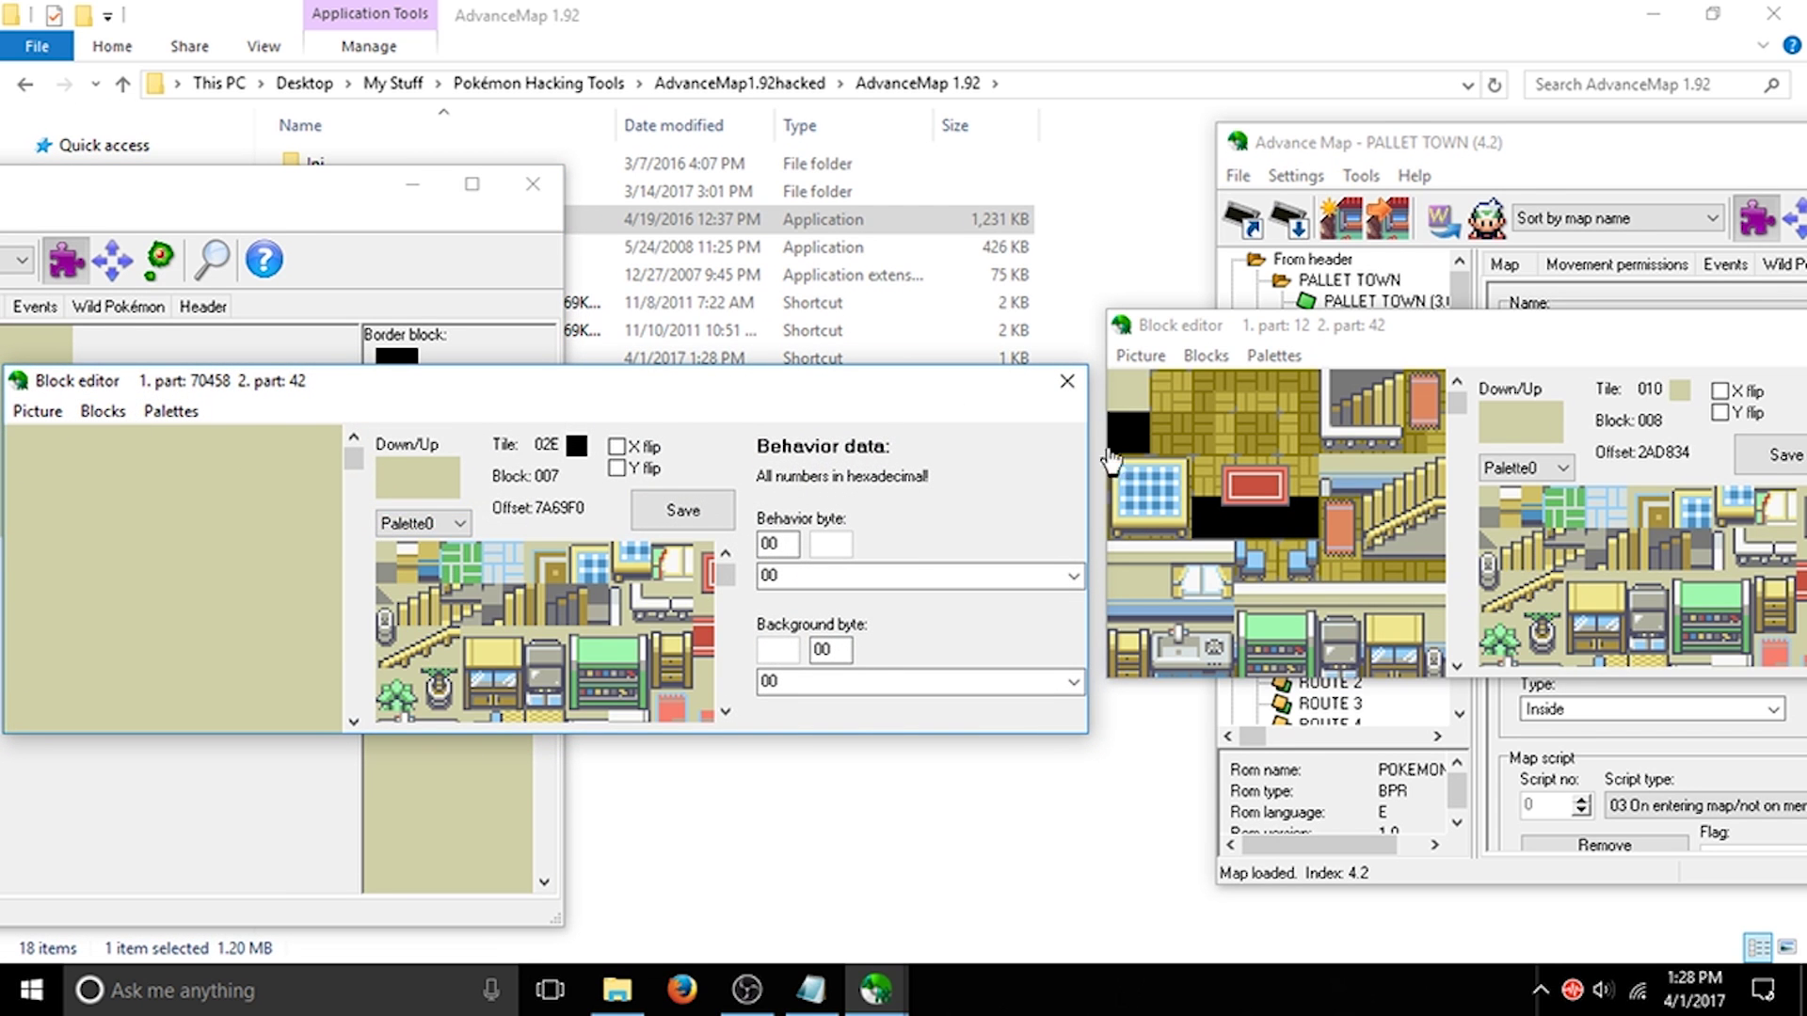
# Step: Show Palette1 in the FireRed editor and open Emerald's Palette1 in the palette editor
pyautogui.scroll(-1, 1356, 565)
pyautogui.click(1525, 468)
pyautogui.scroll(-1, 1647, 482)
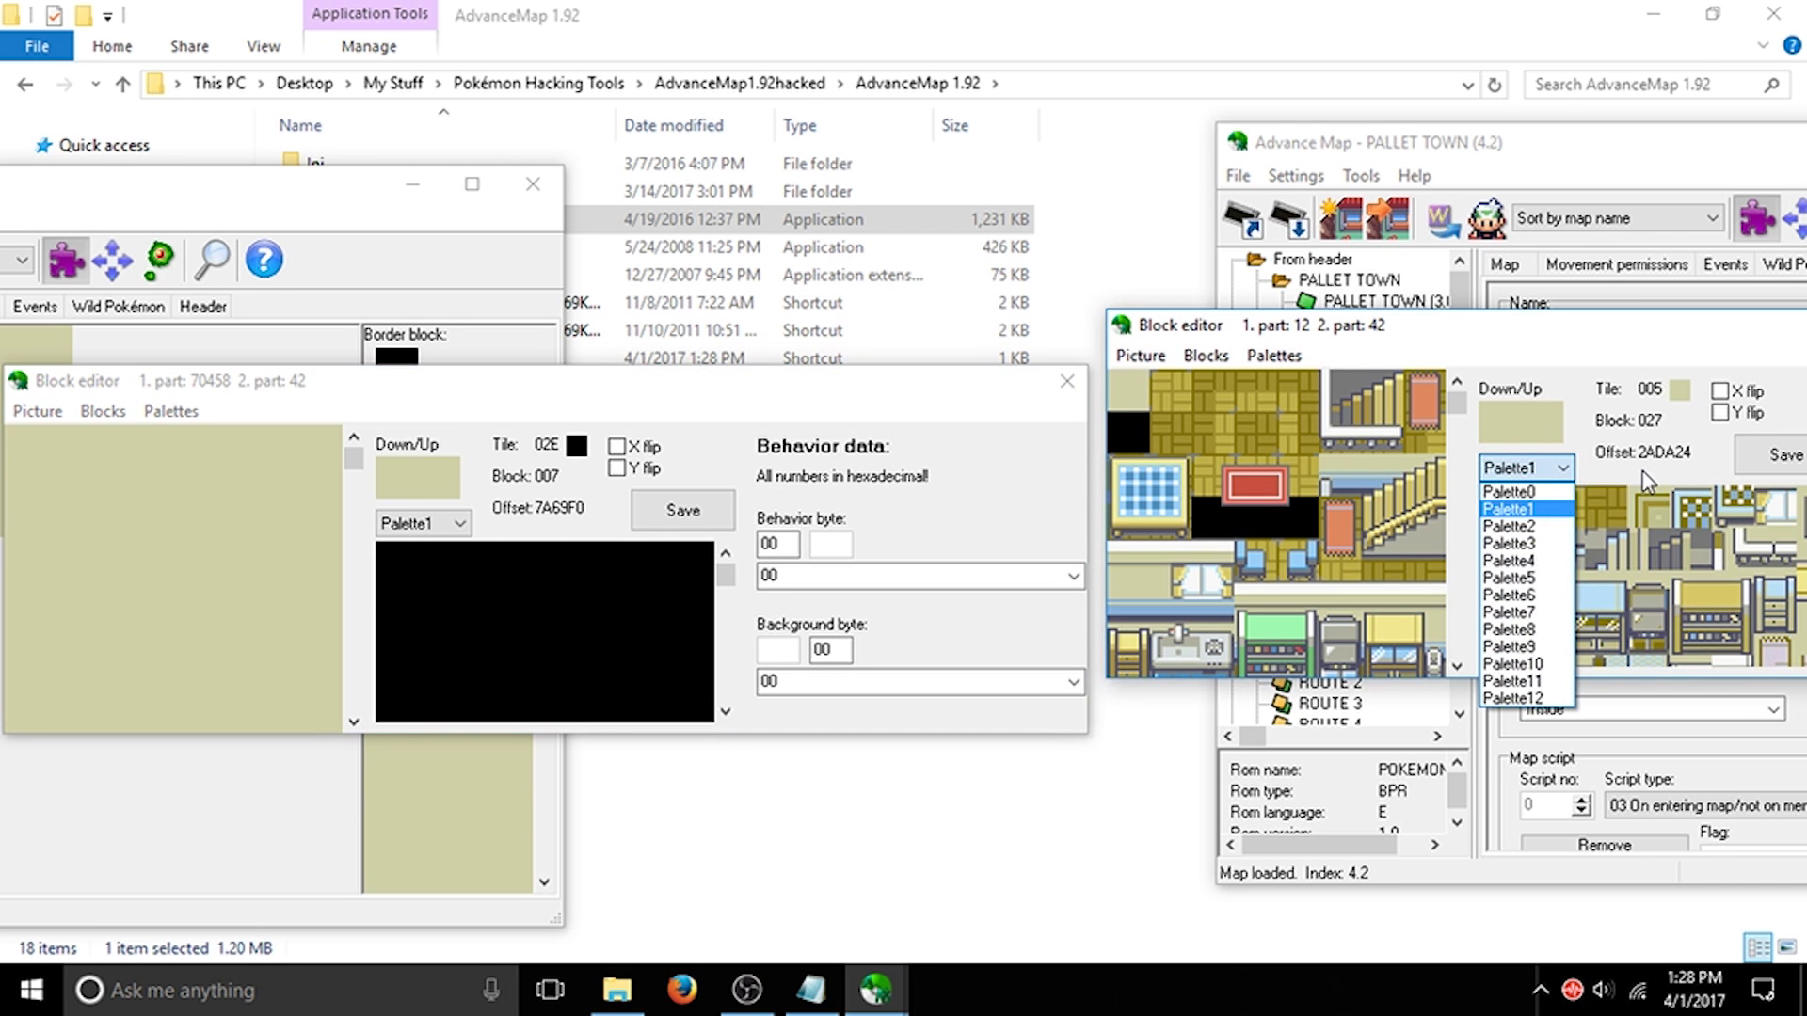
pyautogui.click(1635, 465)
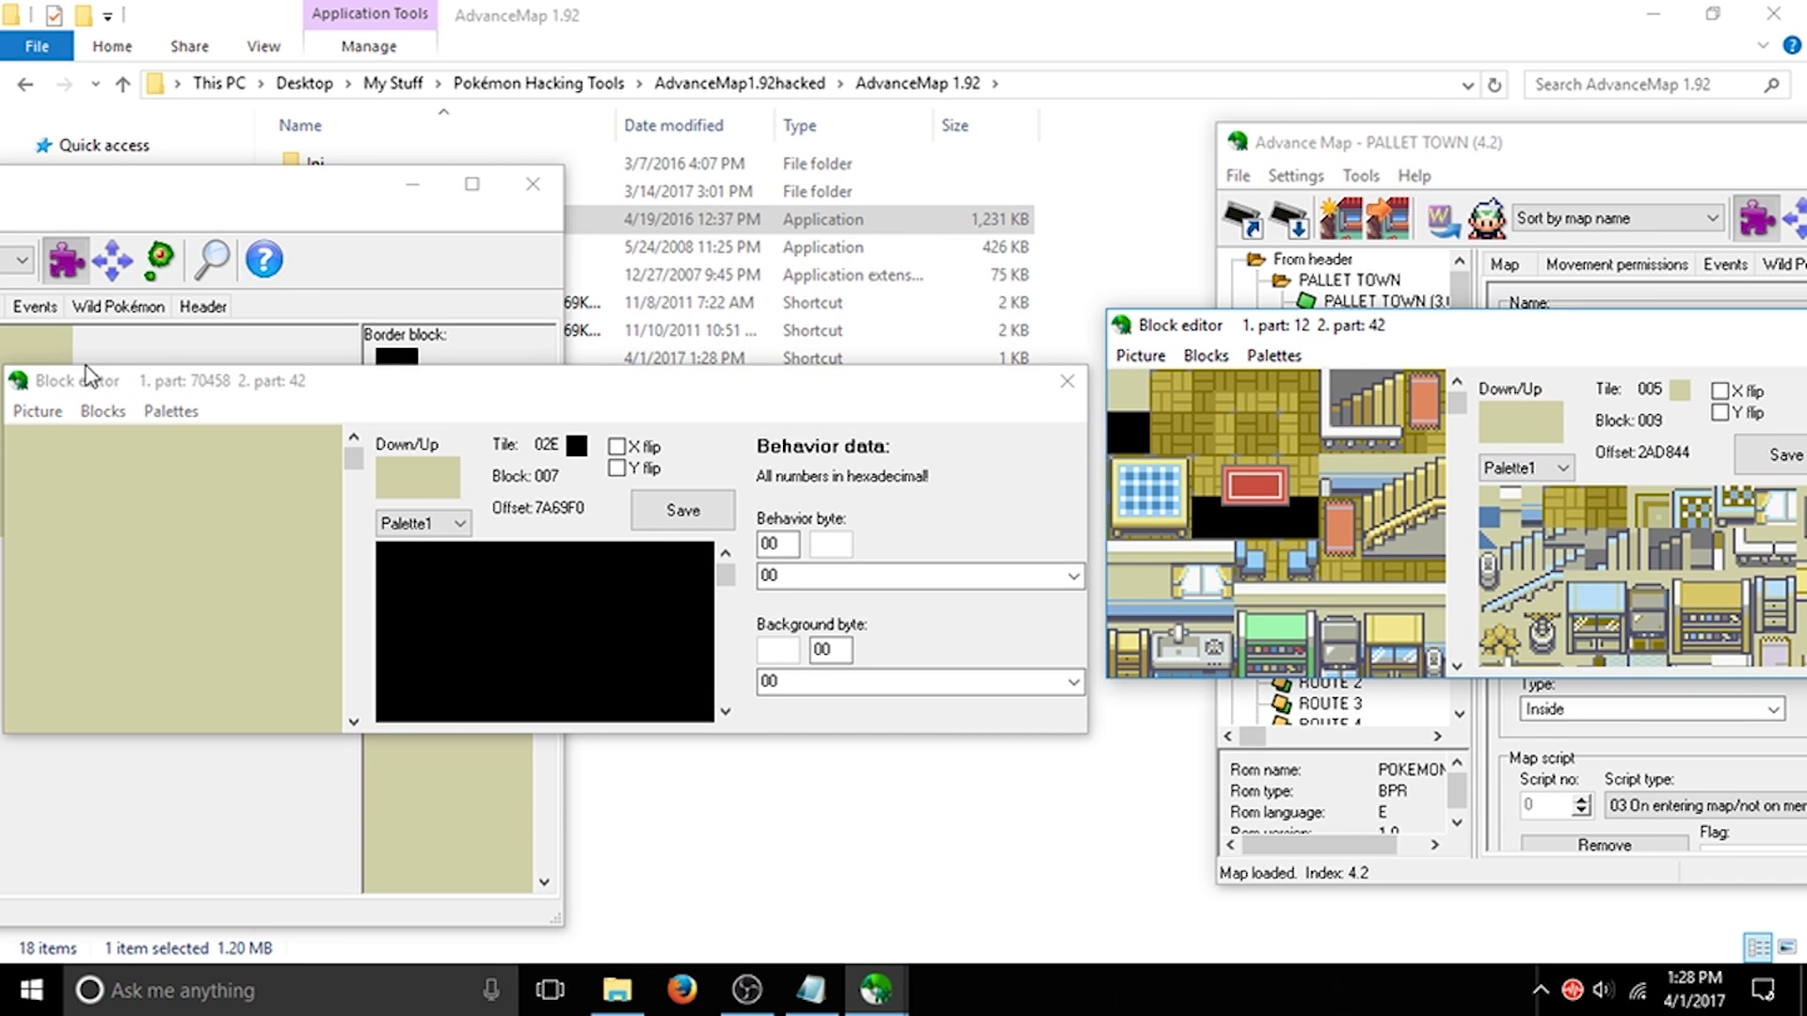
pyautogui.click(172, 411)
pyautogui.click(200, 446)
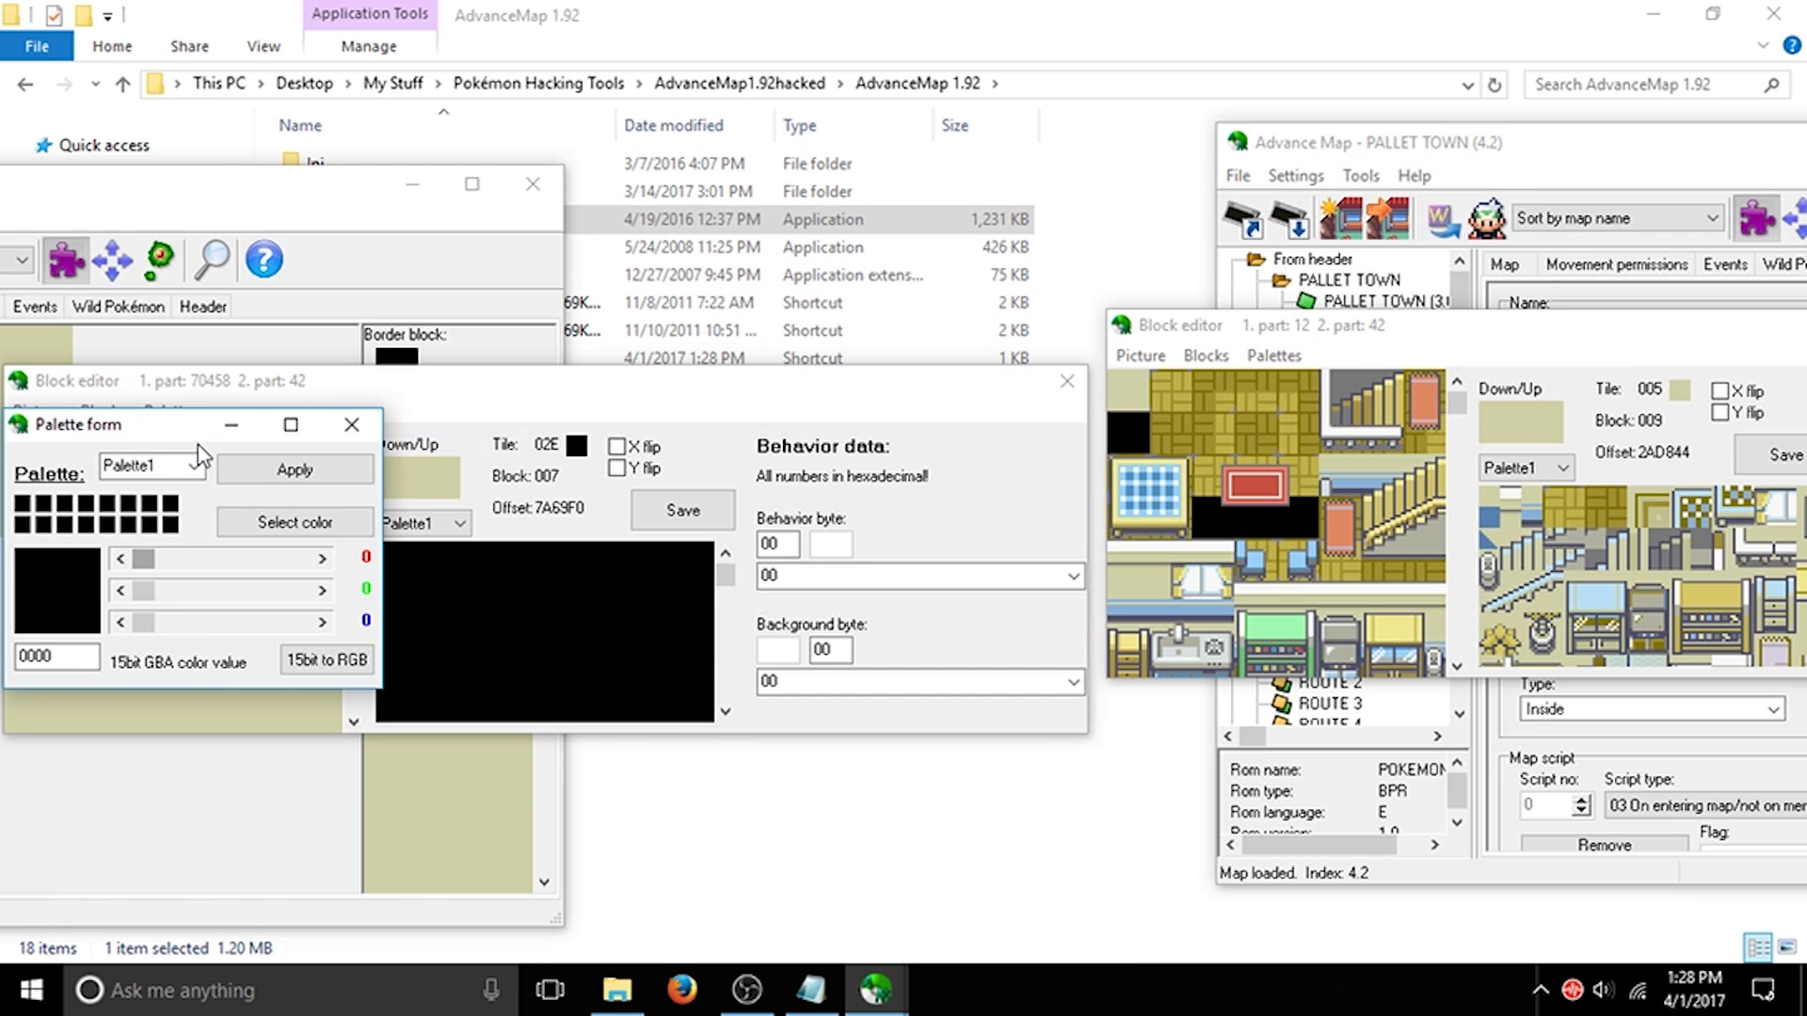
# Step: Open the palette editor for FireRed's Palette1 and place both palette editors side by side
pyautogui.click(1273, 355)
pyautogui.click(1296, 386)
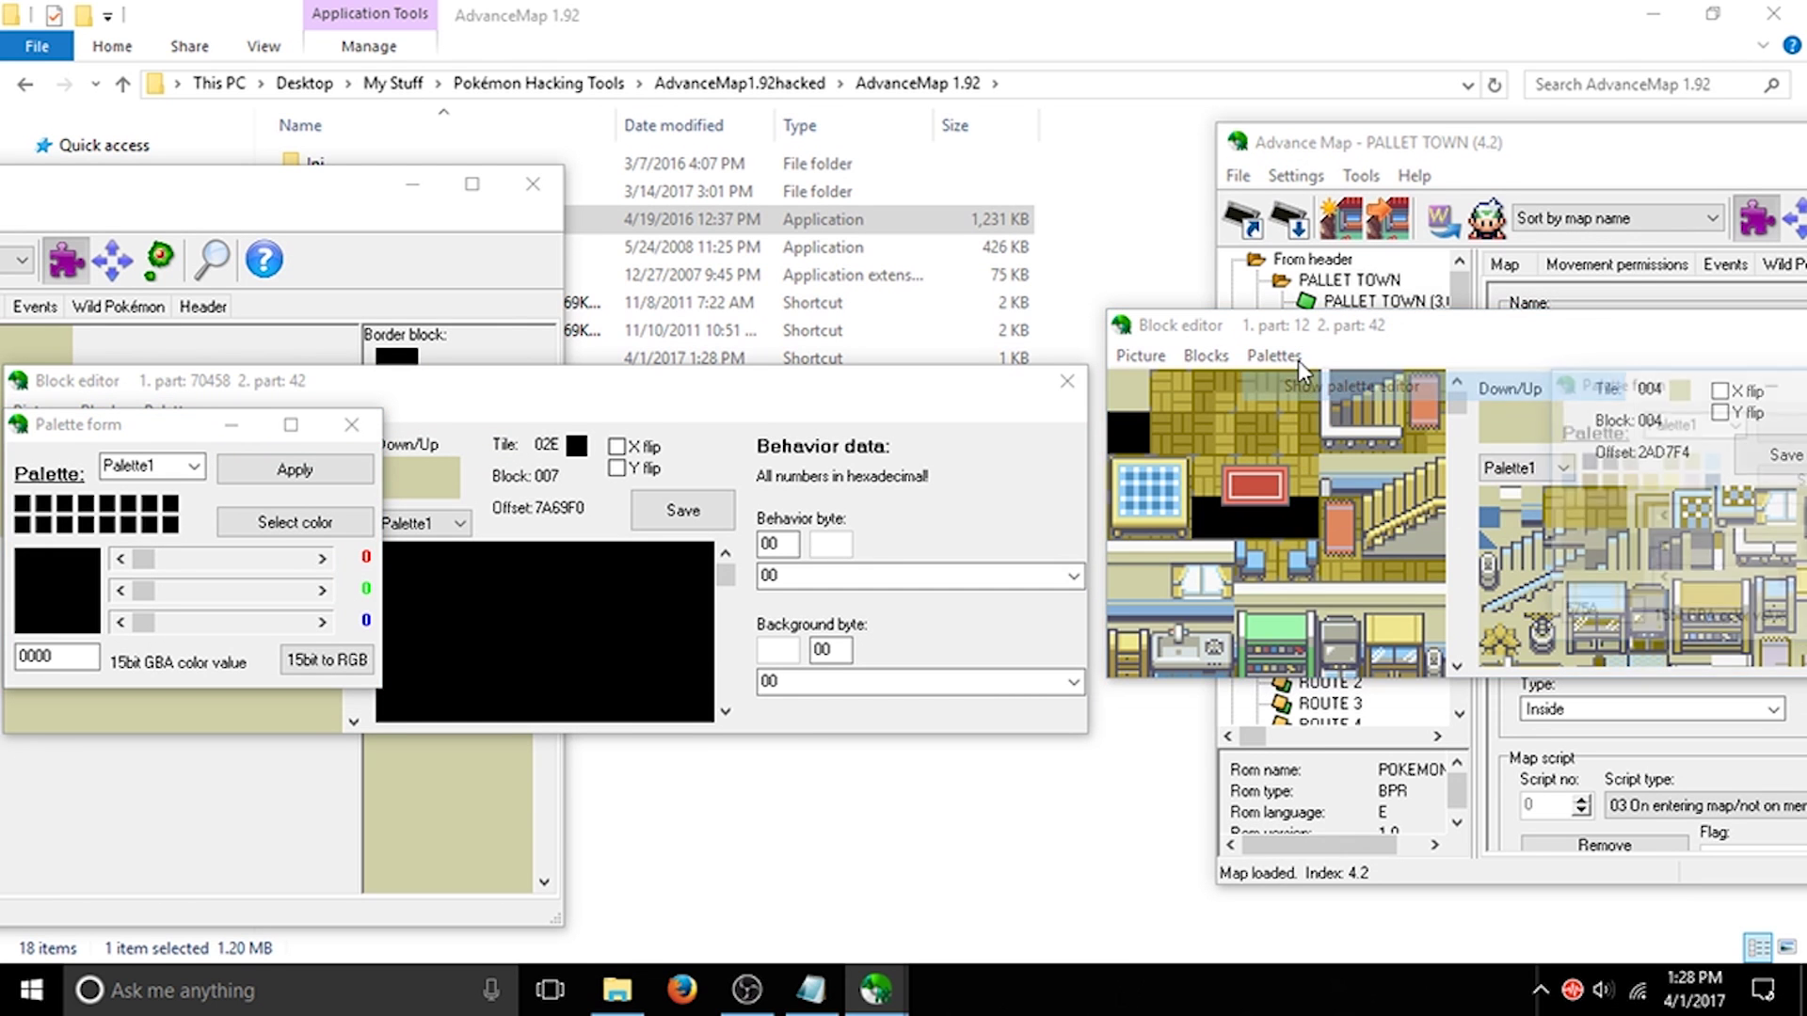
pyautogui.moveTo(1708, 393); pyautogui.dragTo(1434, 386)
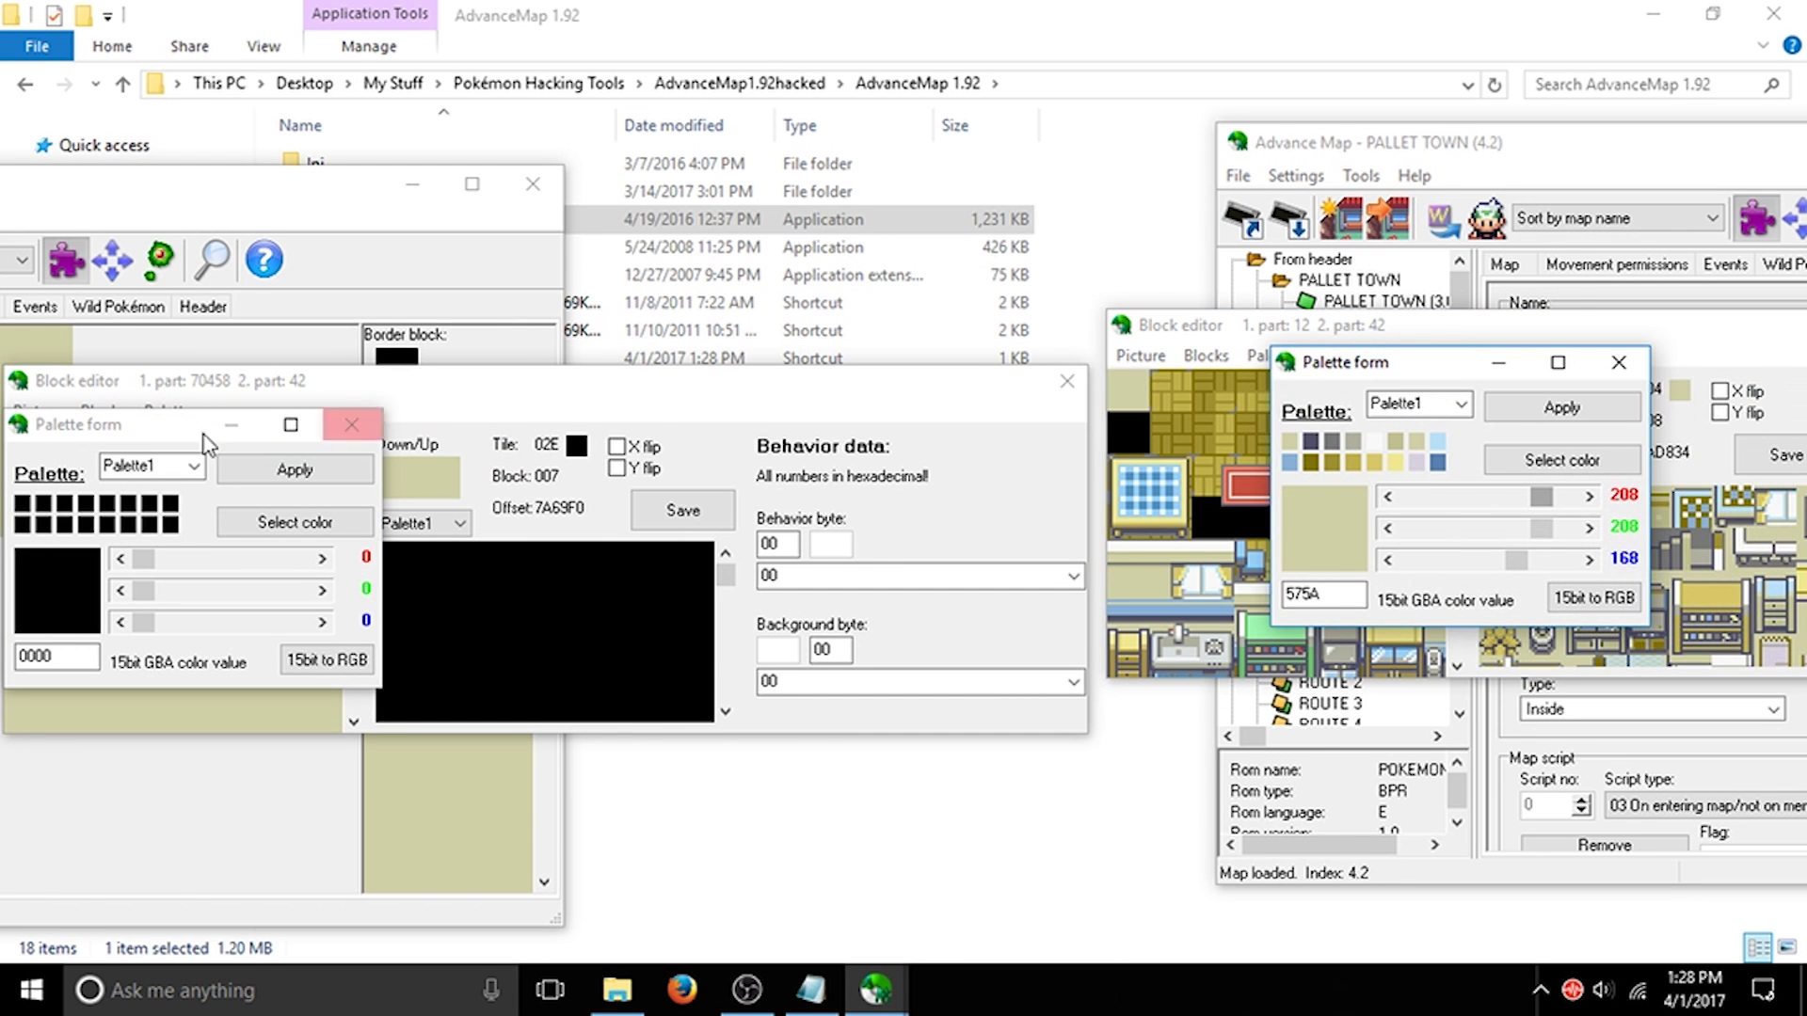
pyautogui.moveTo(62, 429); pyautogui.dragTo(156, 403)
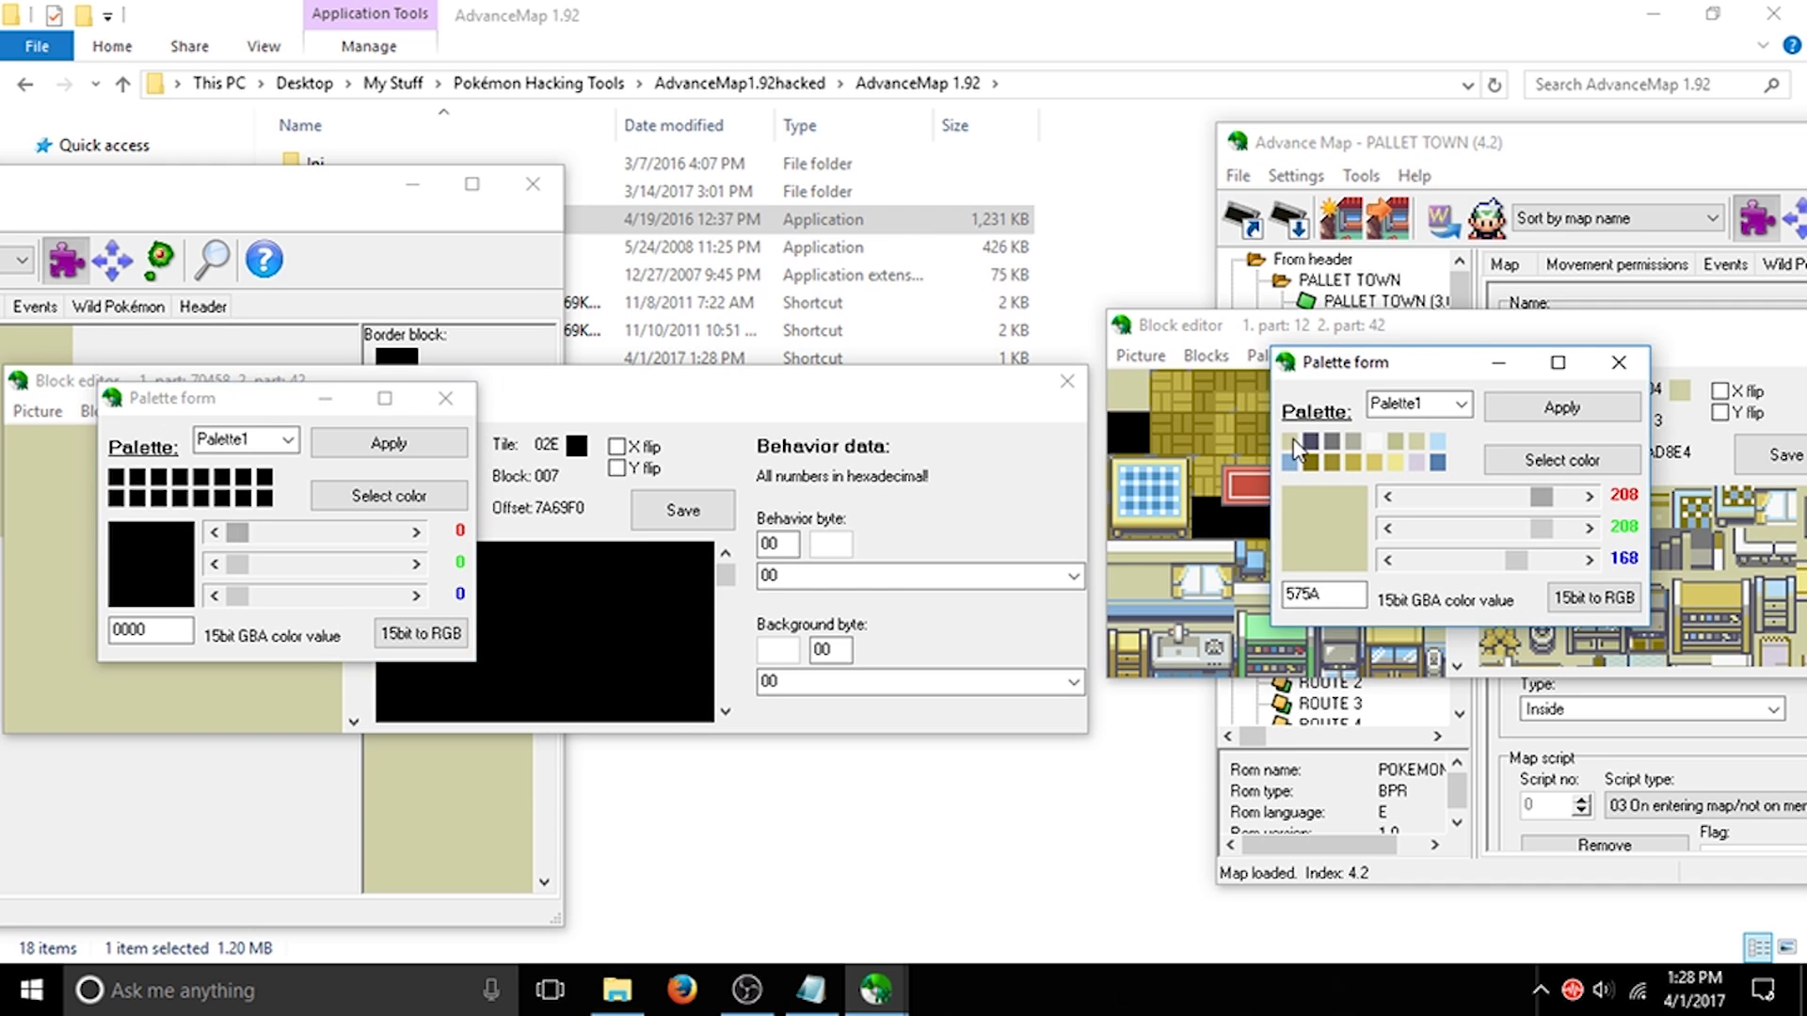
# Step: Set Emerald Palette1's first colour to 575A (208/208/168), compare the next swatches, then switch to File Explorer
pyautogui.doubleClick(162, 629)
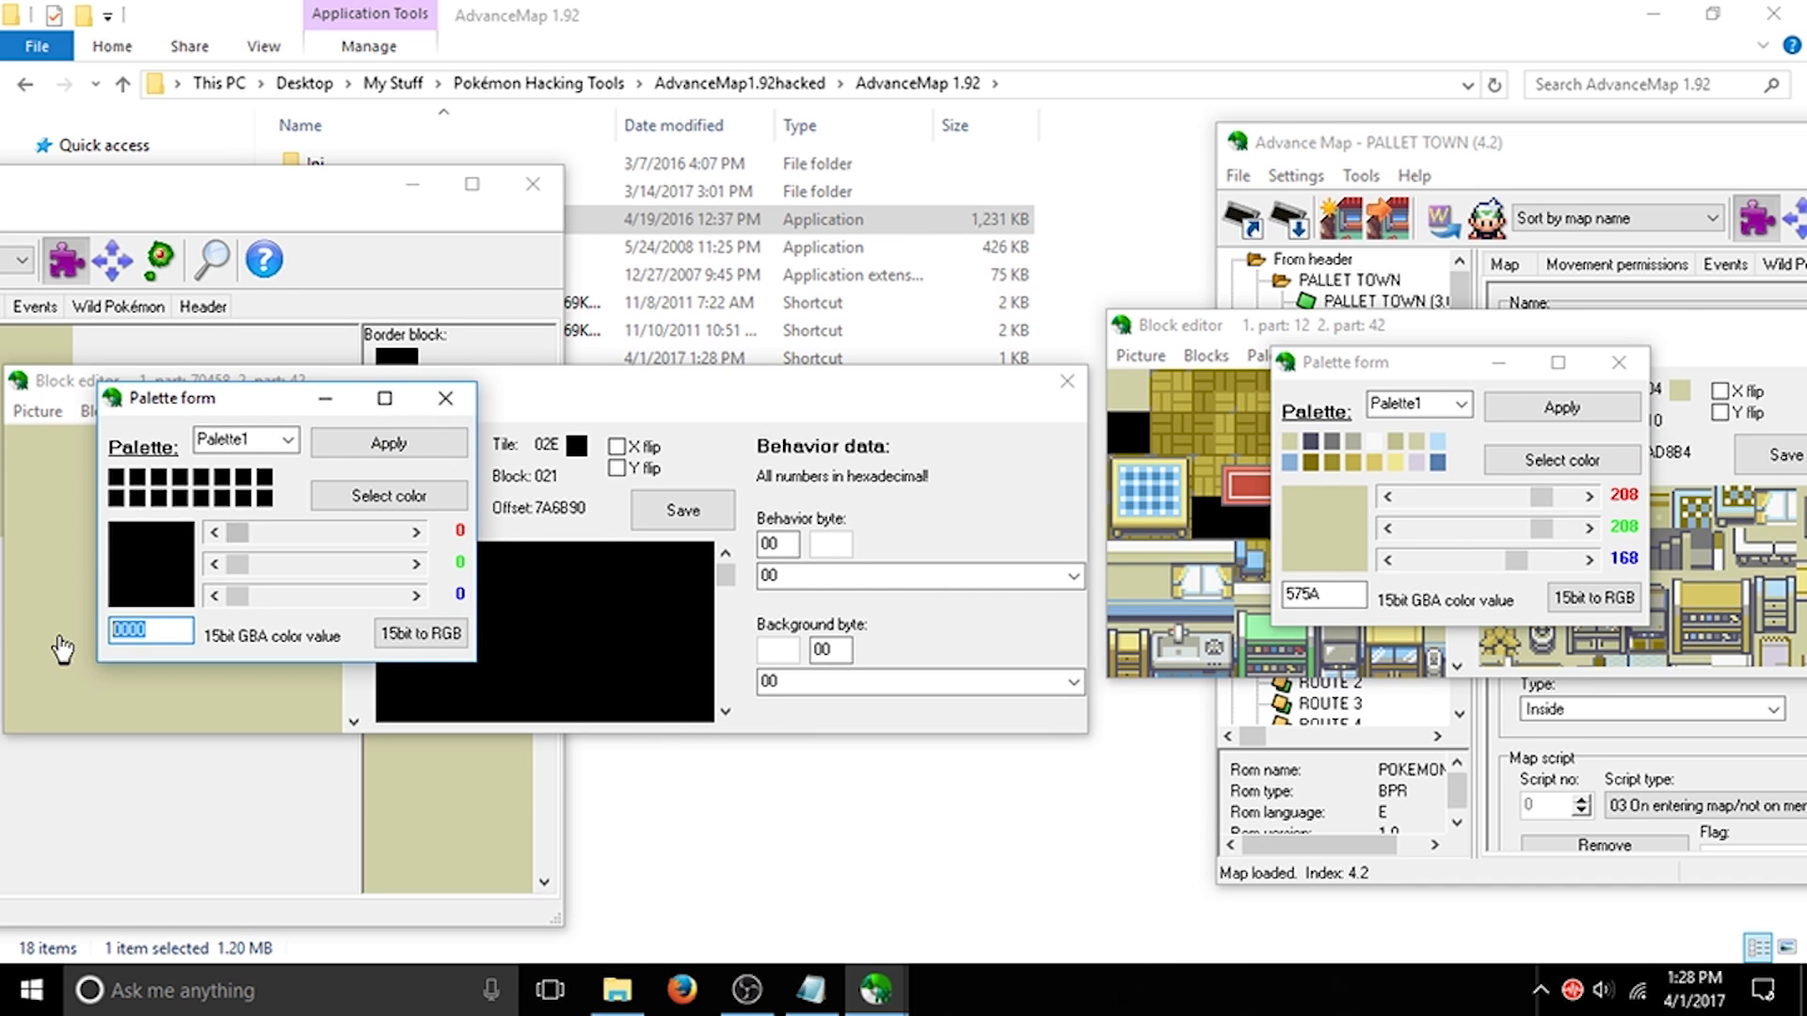
pyautogui.write('575A')
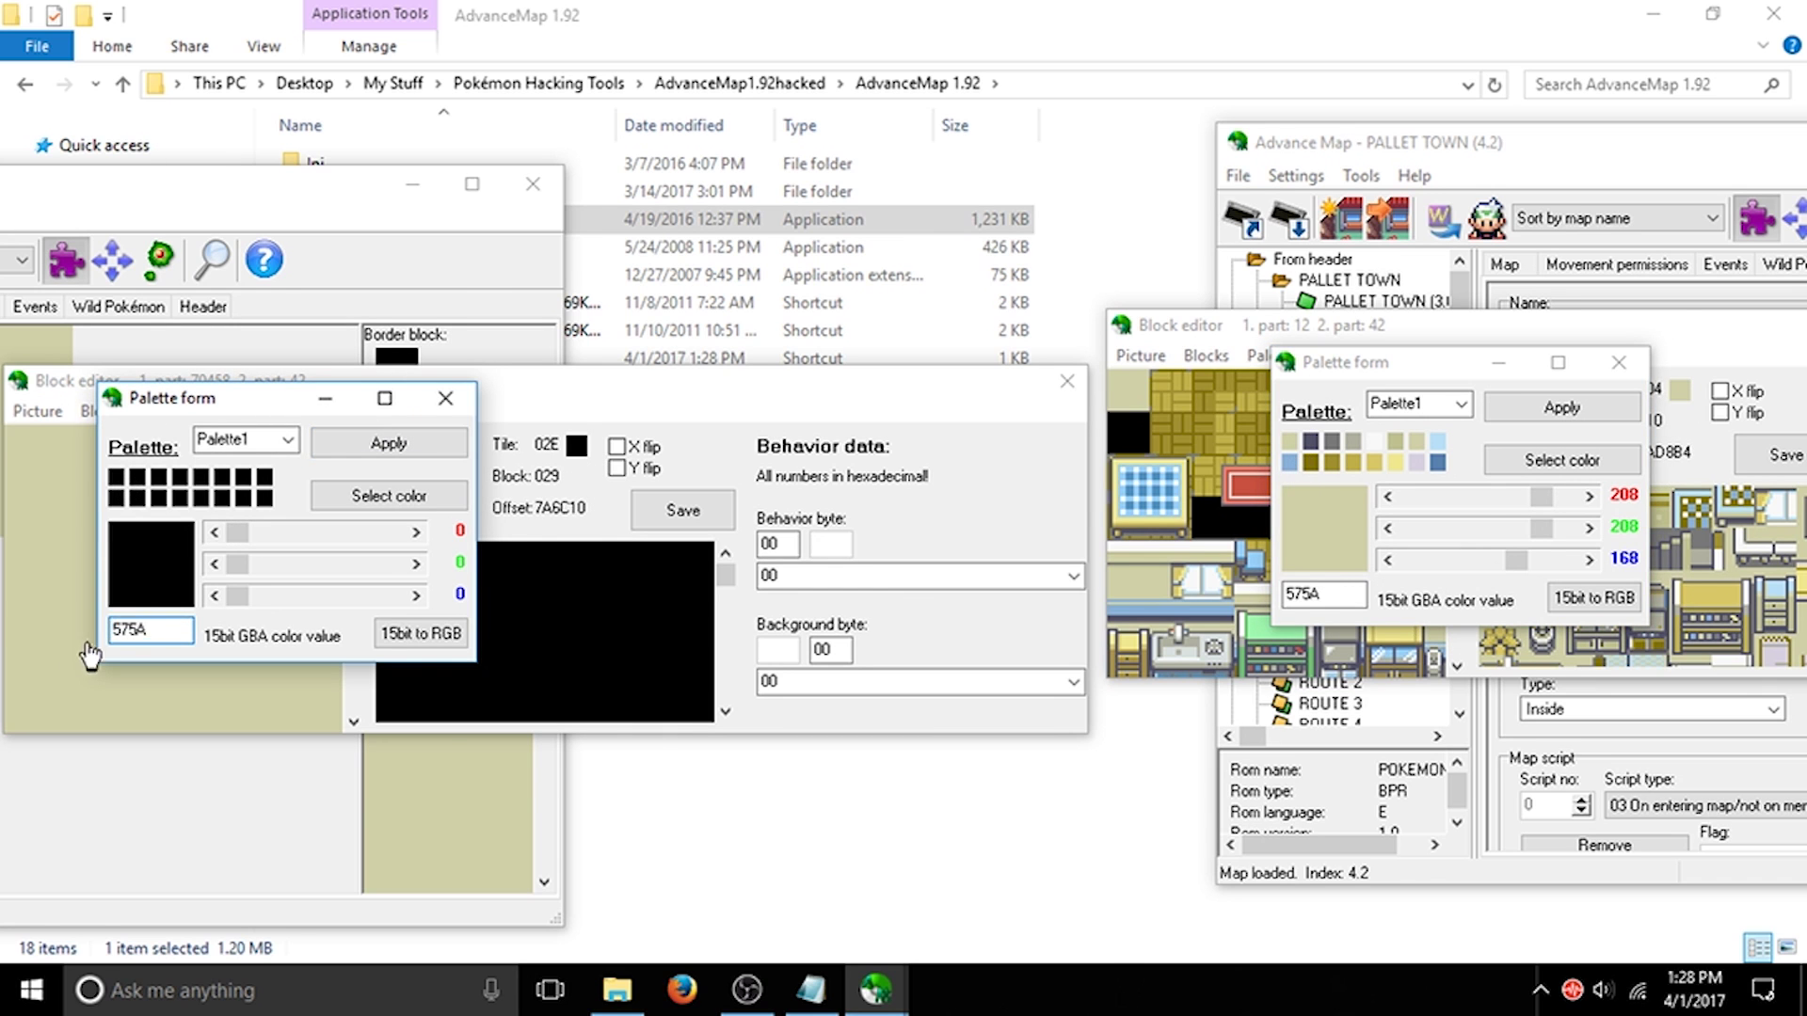
pyautogui.click(420, 632)
pyautogui.click(389, 443)
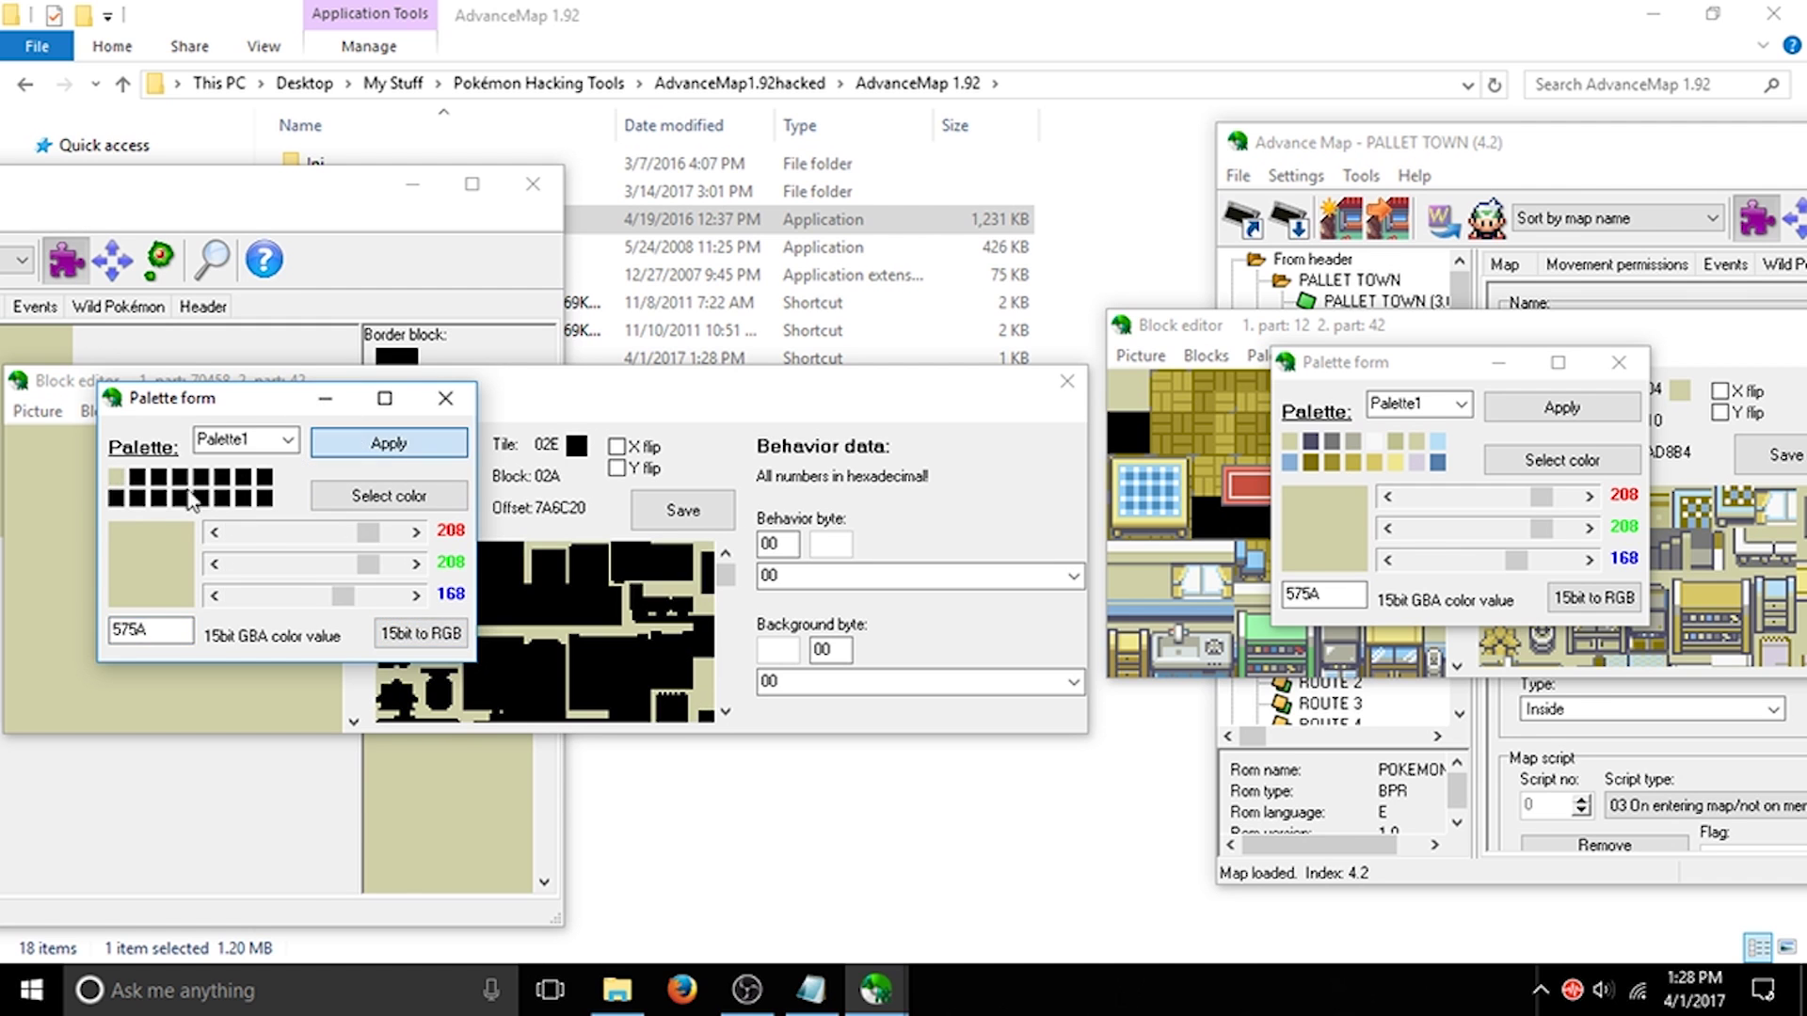
pyautogui.click(138, 477)
pyautogui.click(1309, 443)
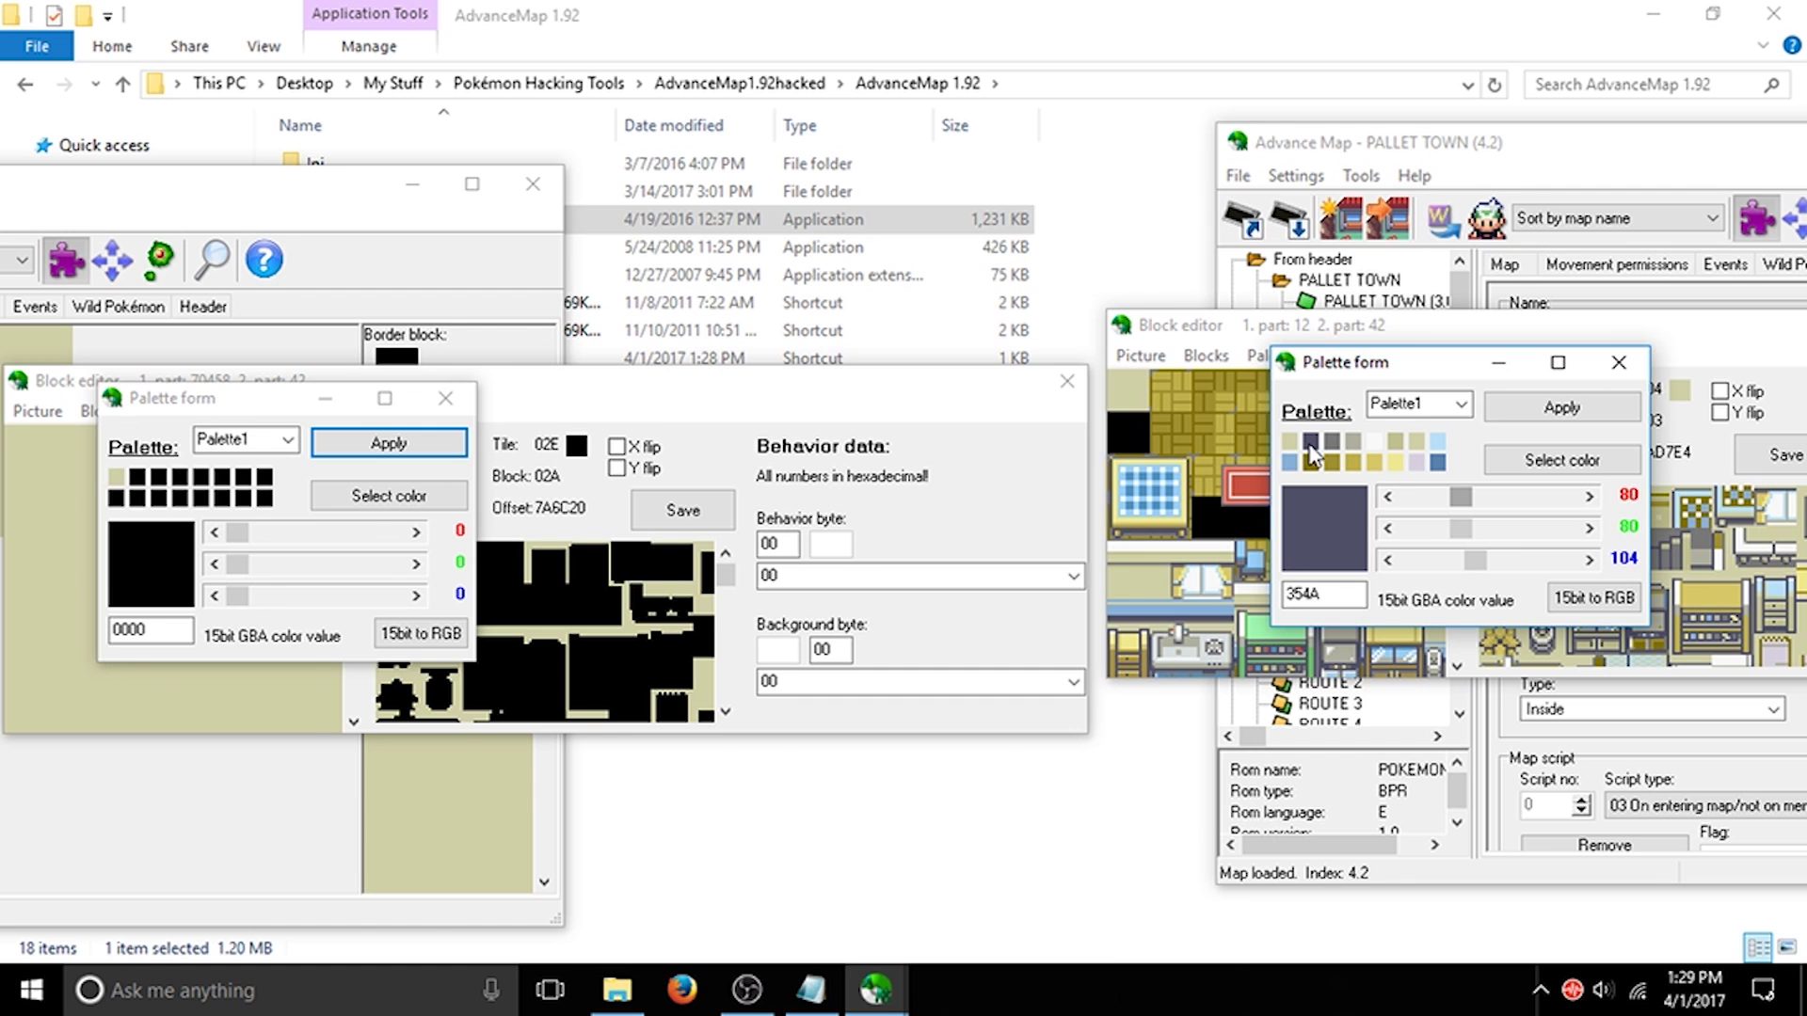
pyautogui.click(809, 43)
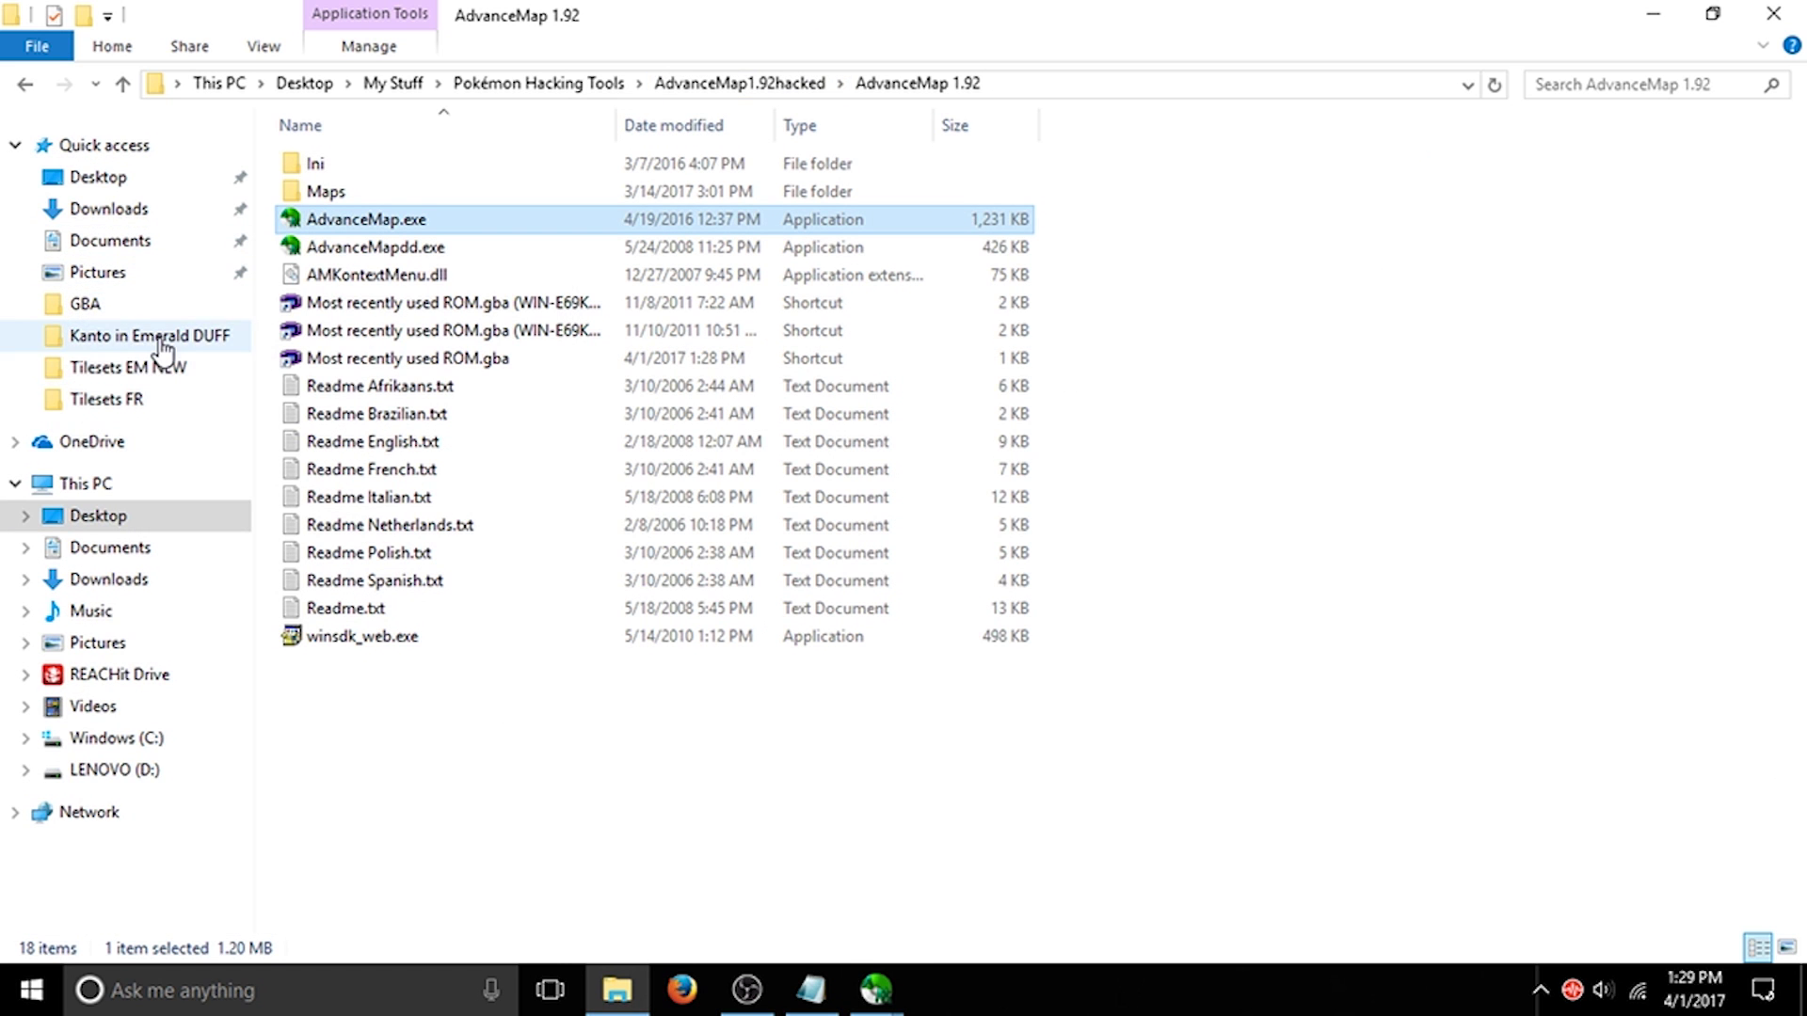
# Step: Go to Kanto in Emerald DUFF and open Tilesets EM, listing Tileset2.dib through Tileset15.dib
pyautogui.click(151, 337)
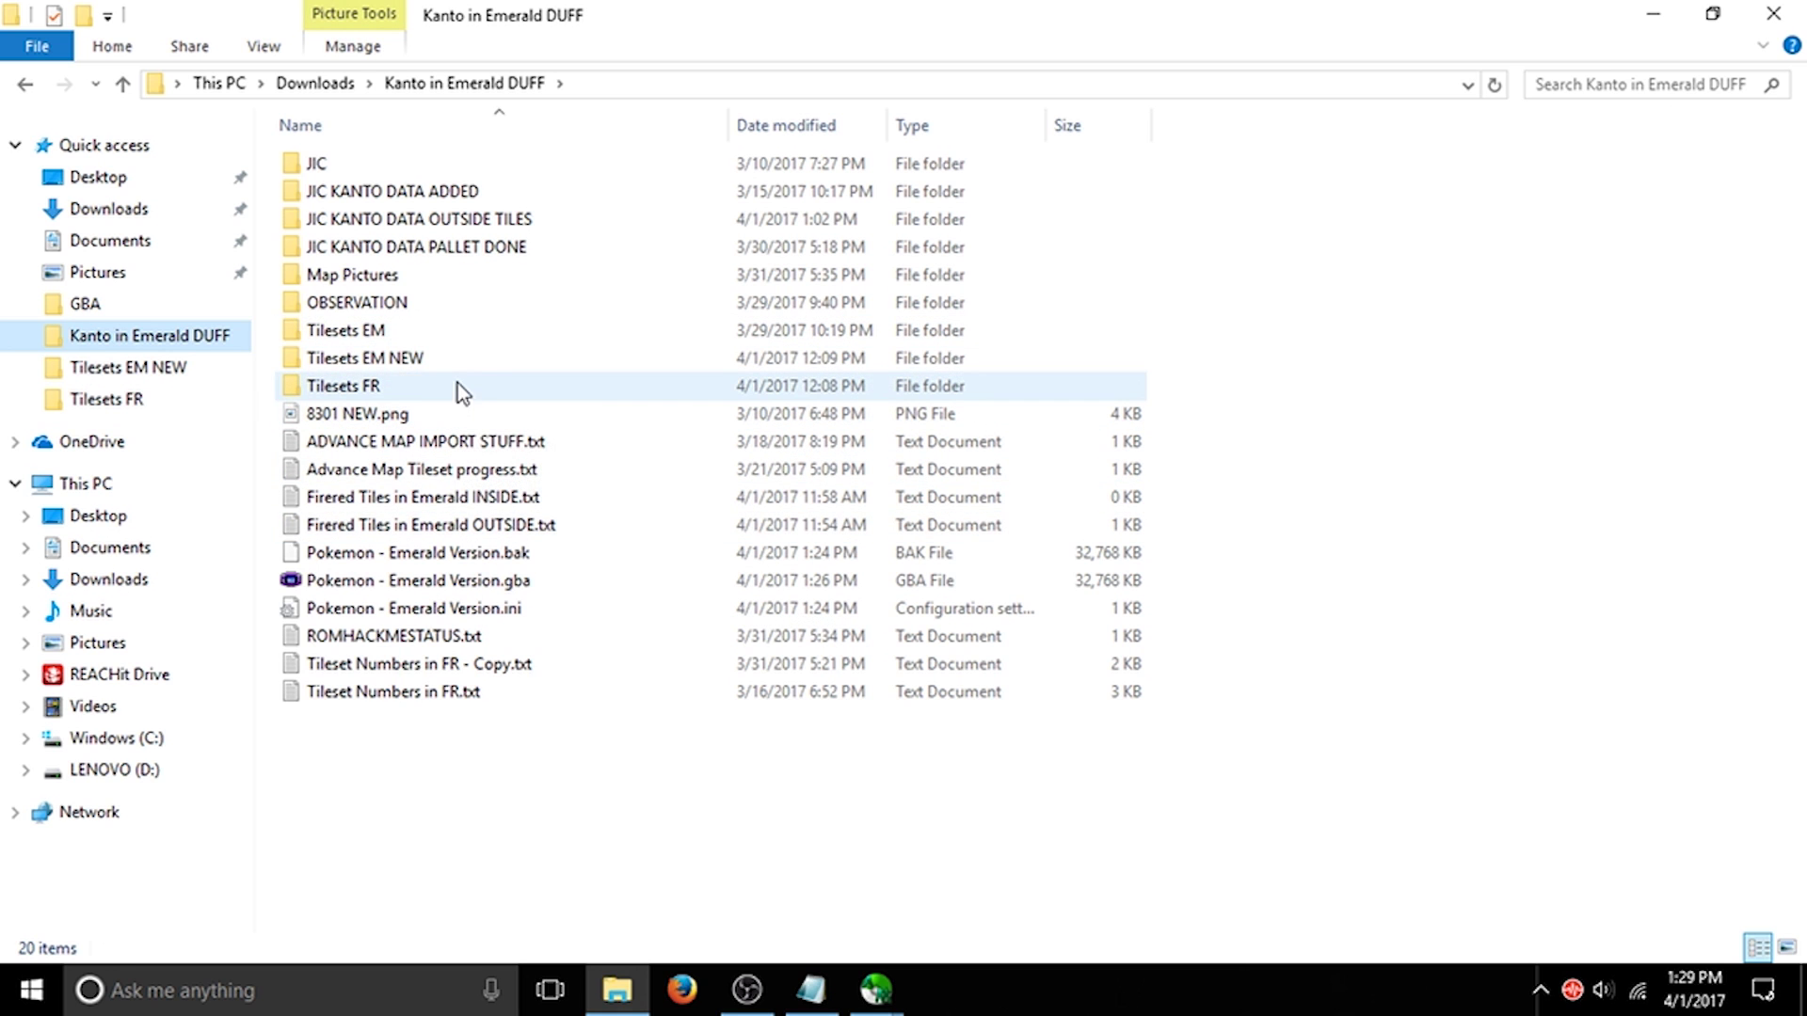
pyautogui.click(428, 365)
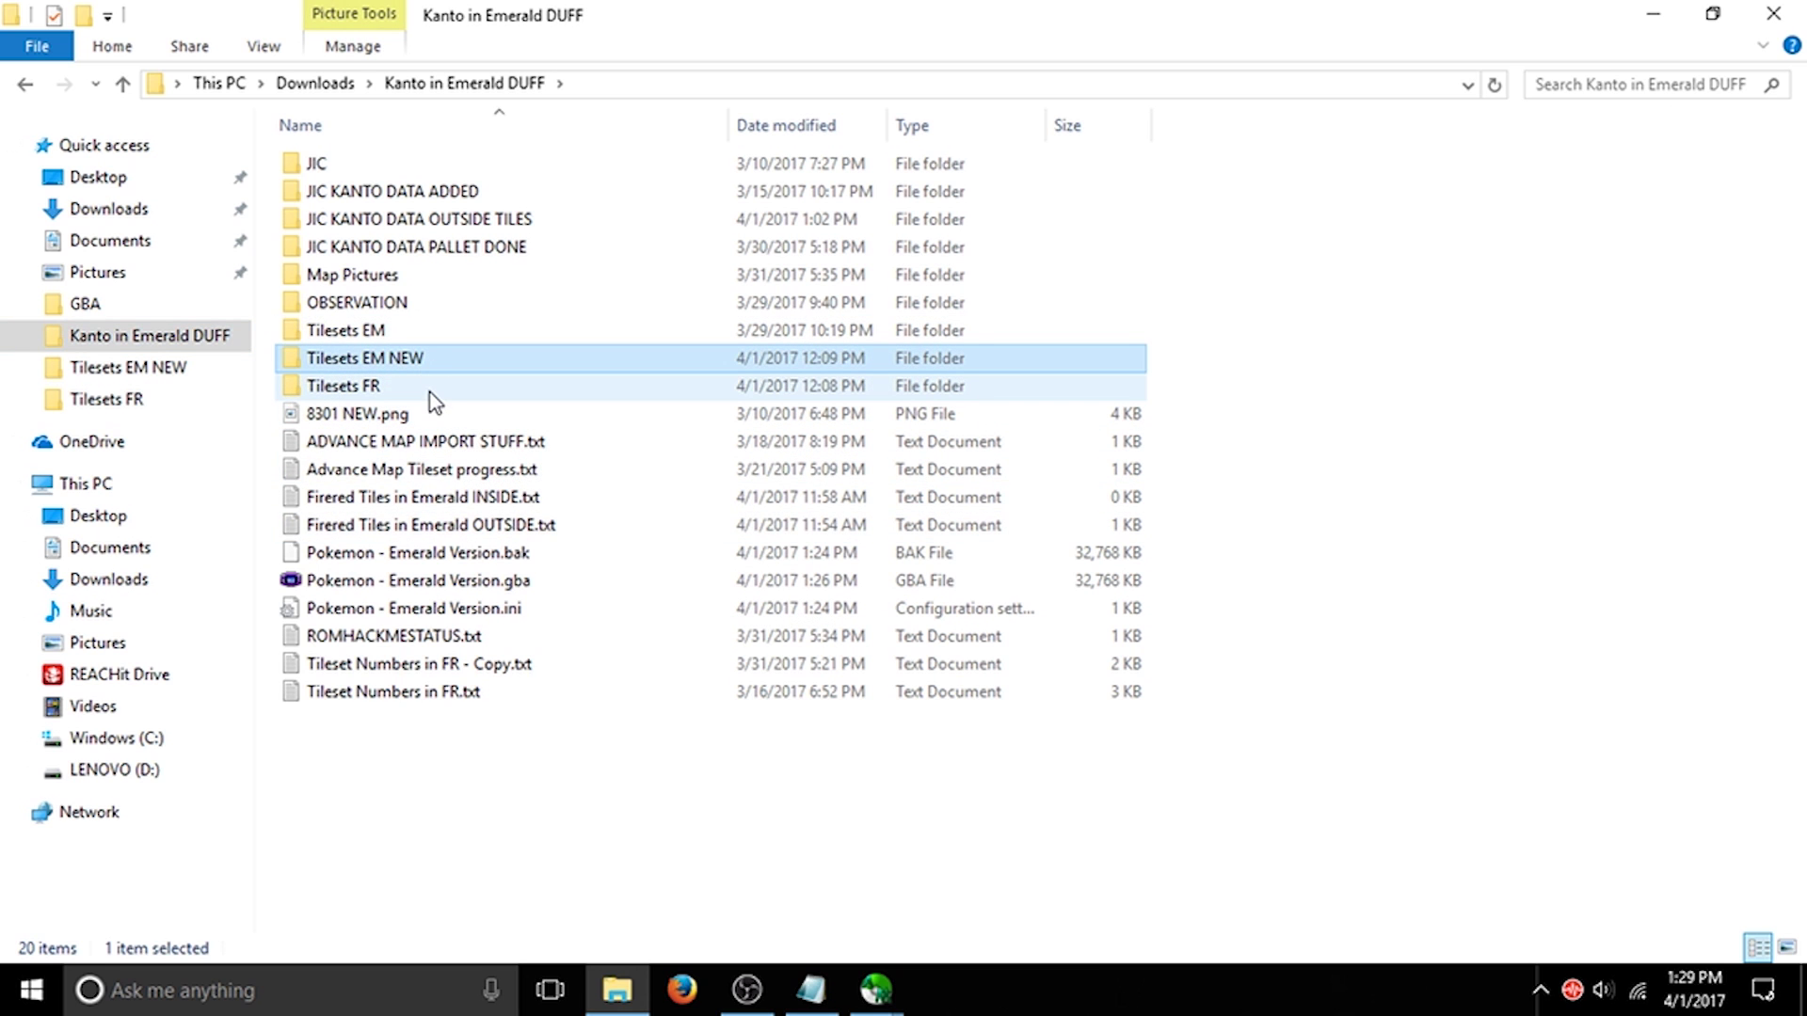
pyautogui.click(430, 394)
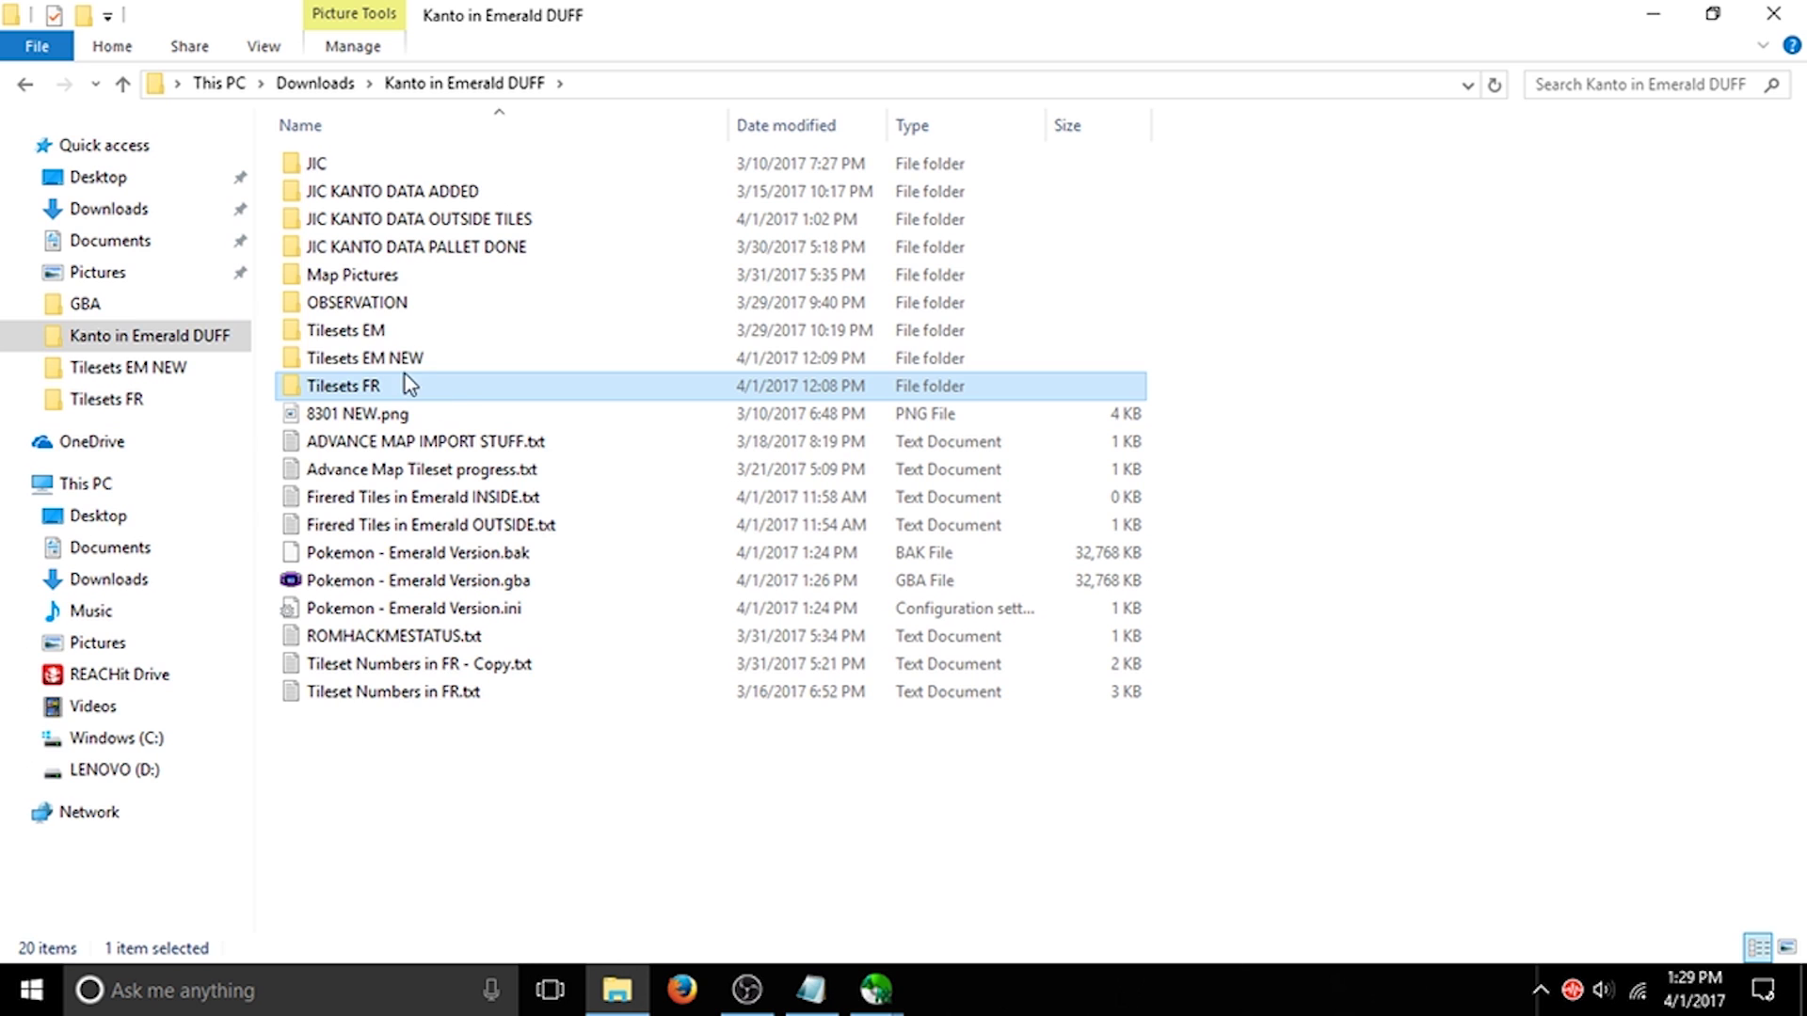
pyautogui.doubleClick(376, 331)
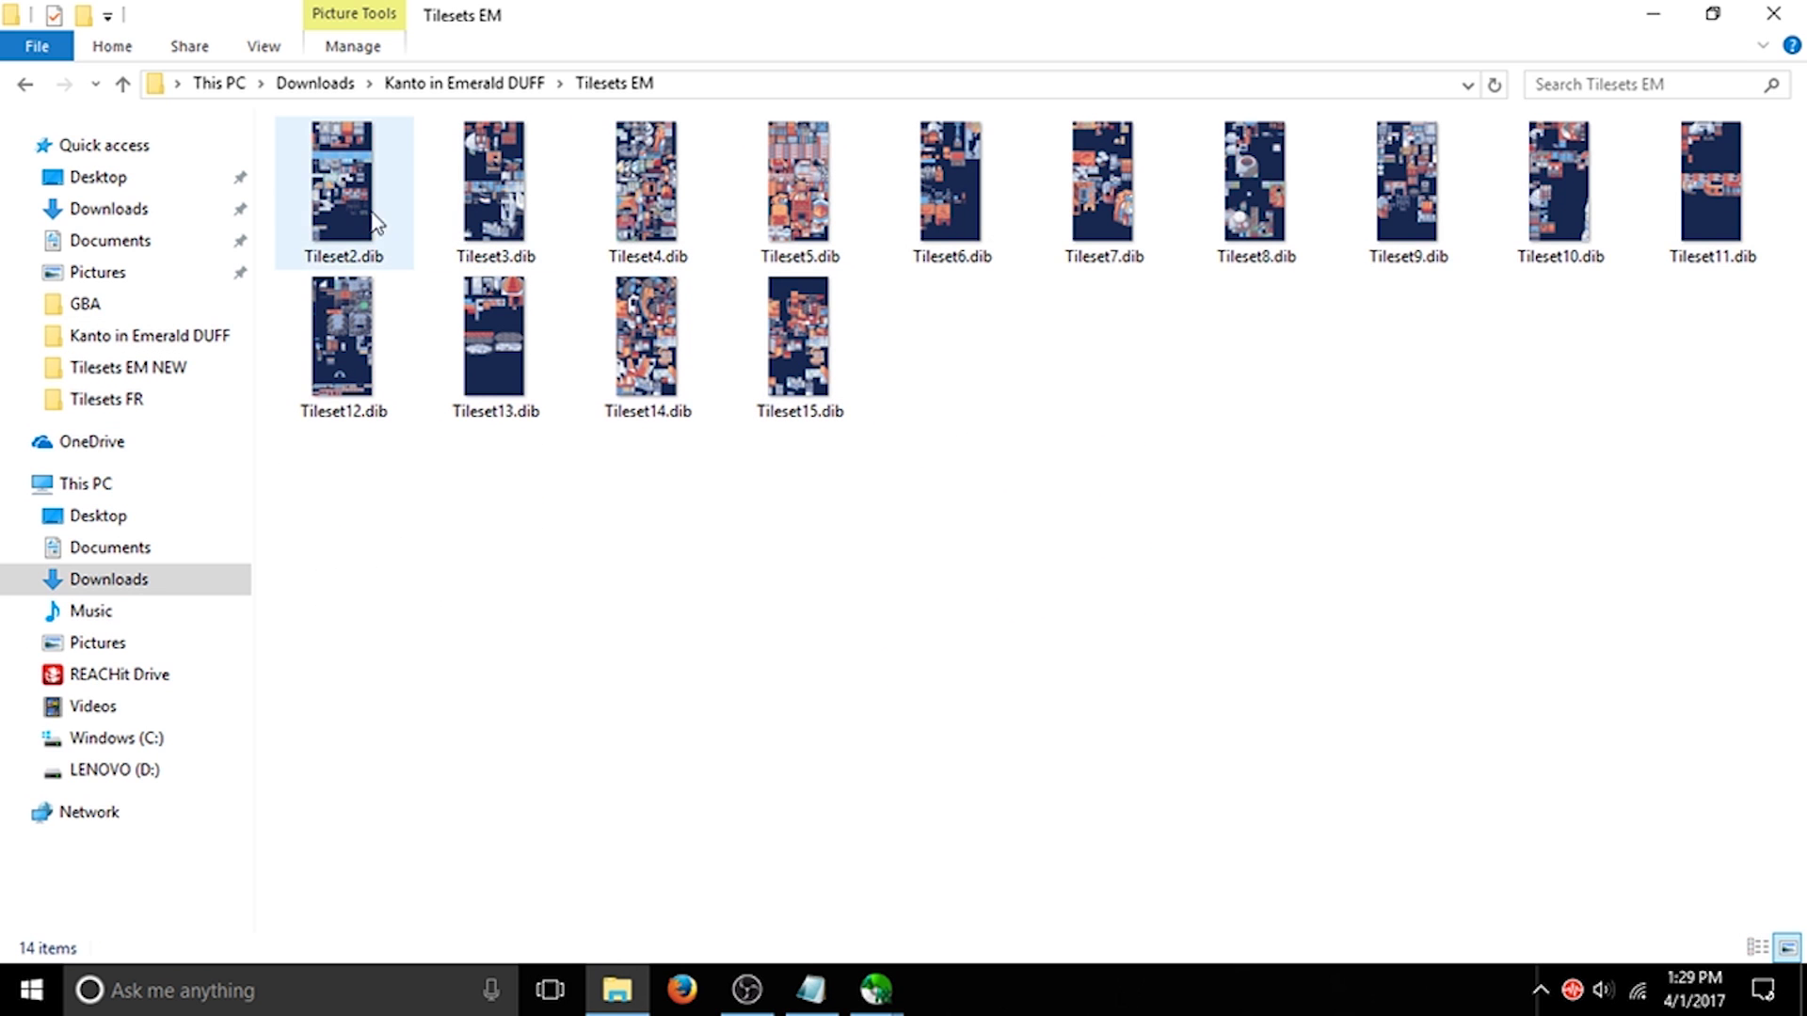